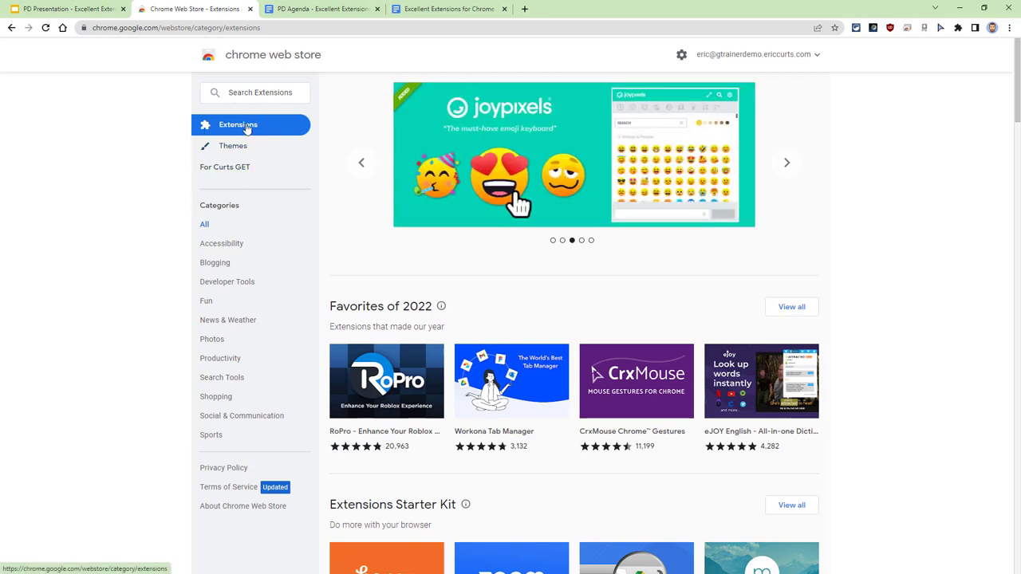
Browse the 'For Curts' recommended extensions, return to the store home, then advance the presentation slide.
click(227, 169)
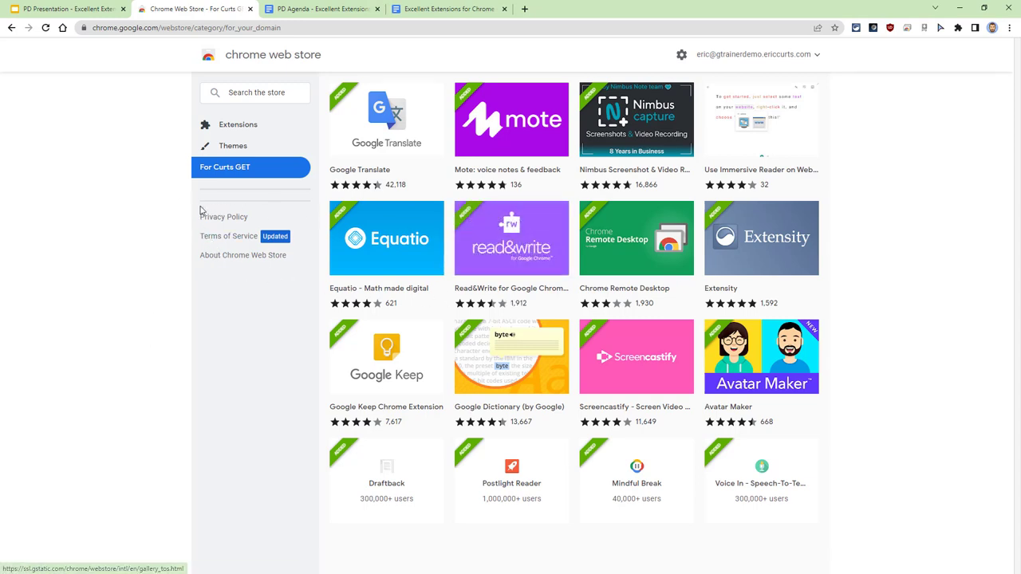
click(255, 62)
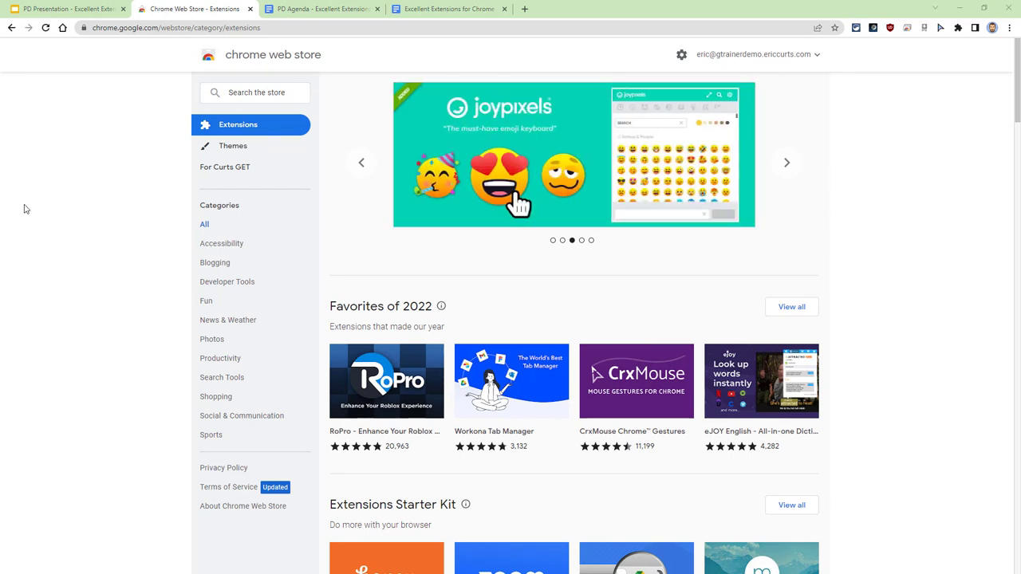
click(93, 12)
click(185, 215)
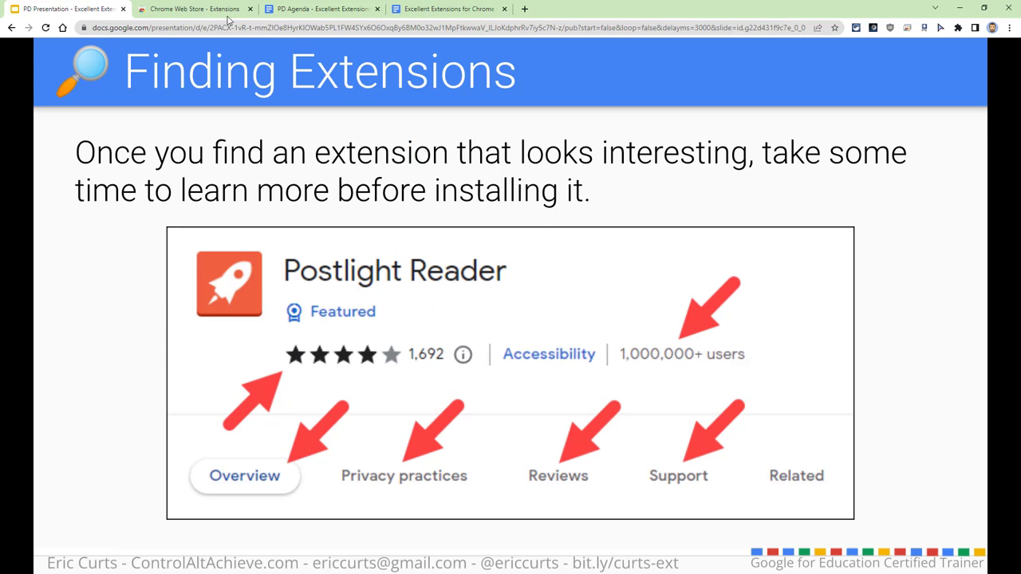
Search the Web Store for 'postlight' and open the Postlight Reader listing.
click(196, 9)
click(255, 92)
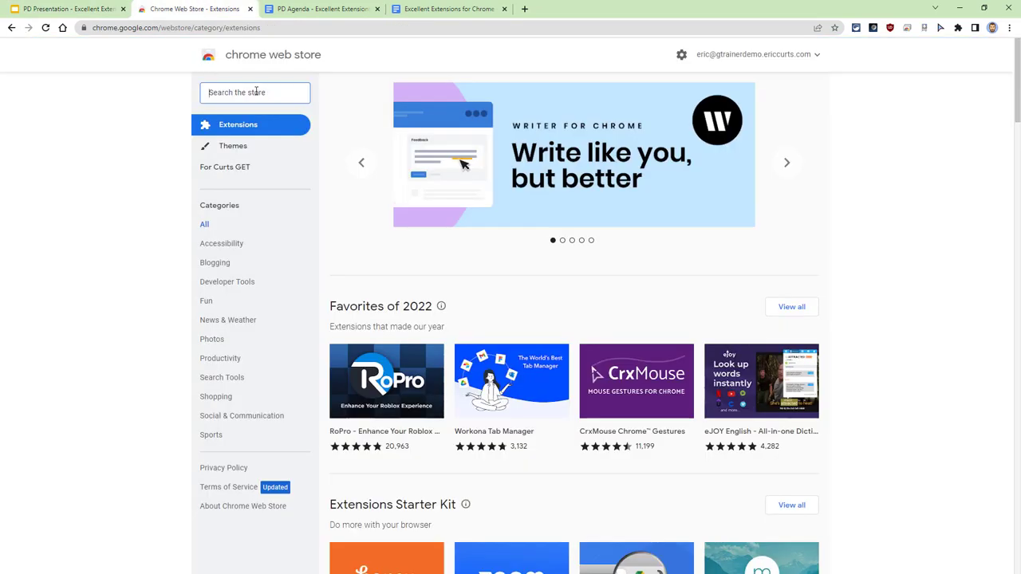
text(postlight)
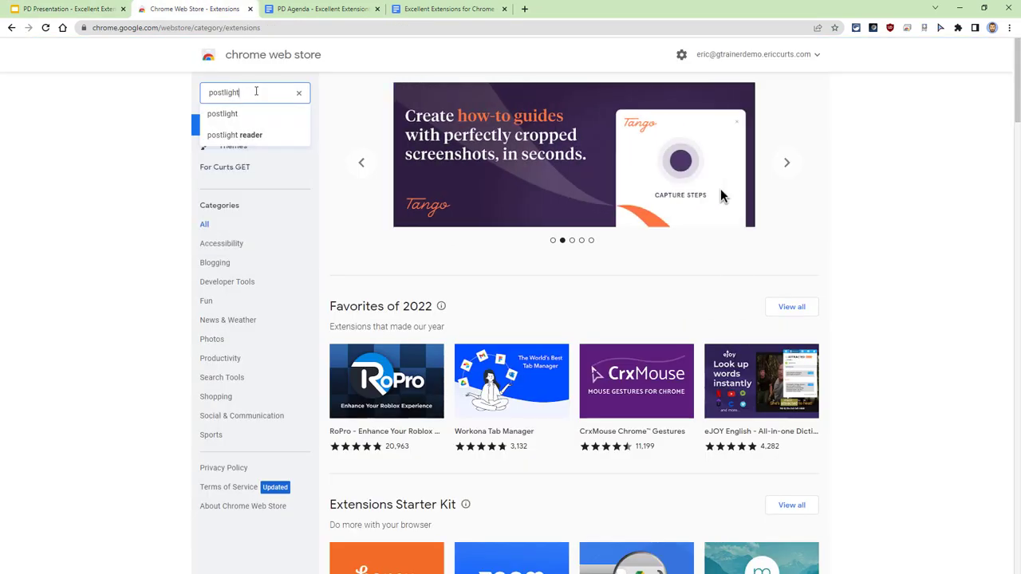
key(Return)
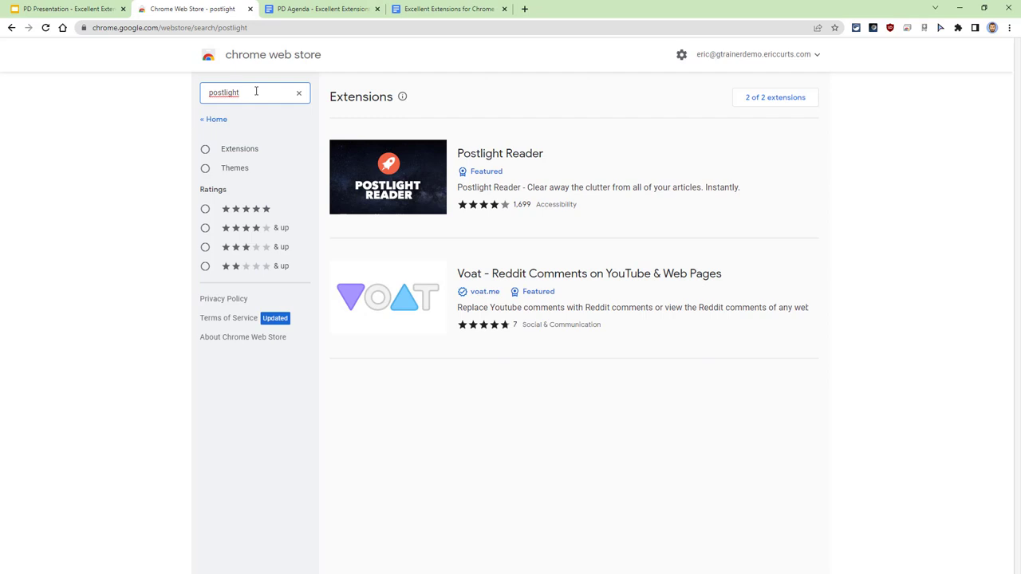
click(570, 163)
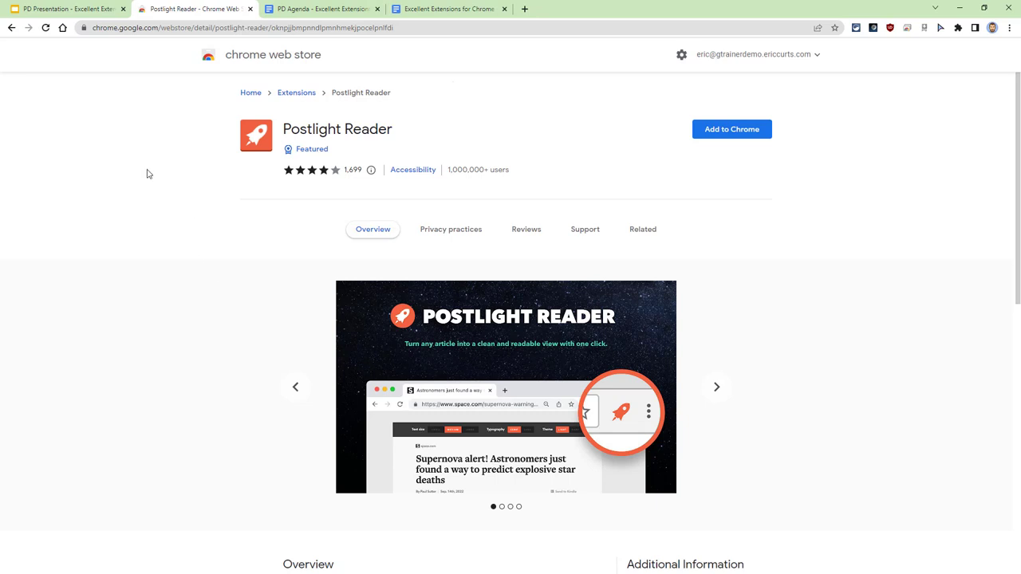
click(72, 10)
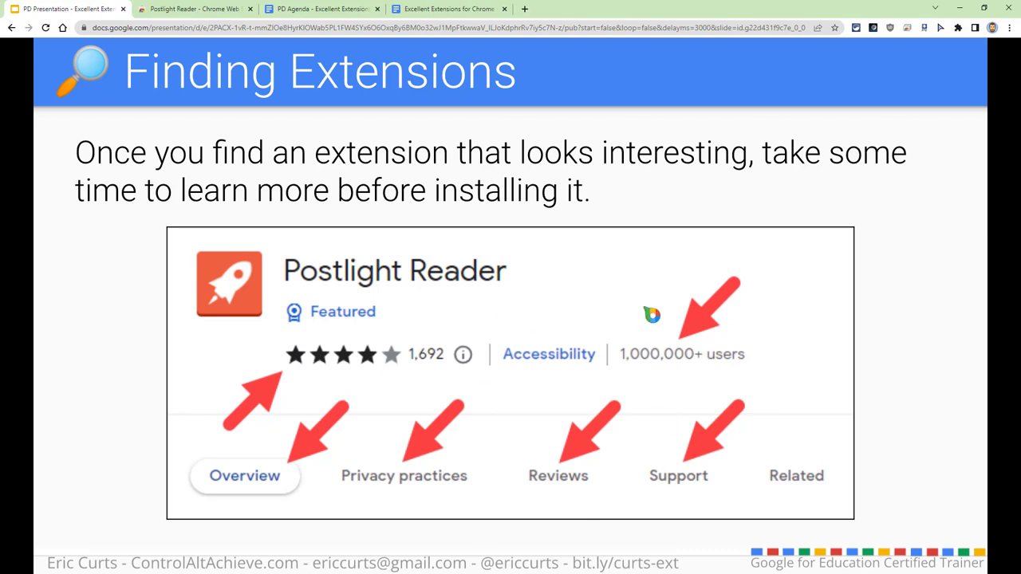
click(195, 9)
scroll(220, 218, down, 3)
scroll(219, 218, down, 3)
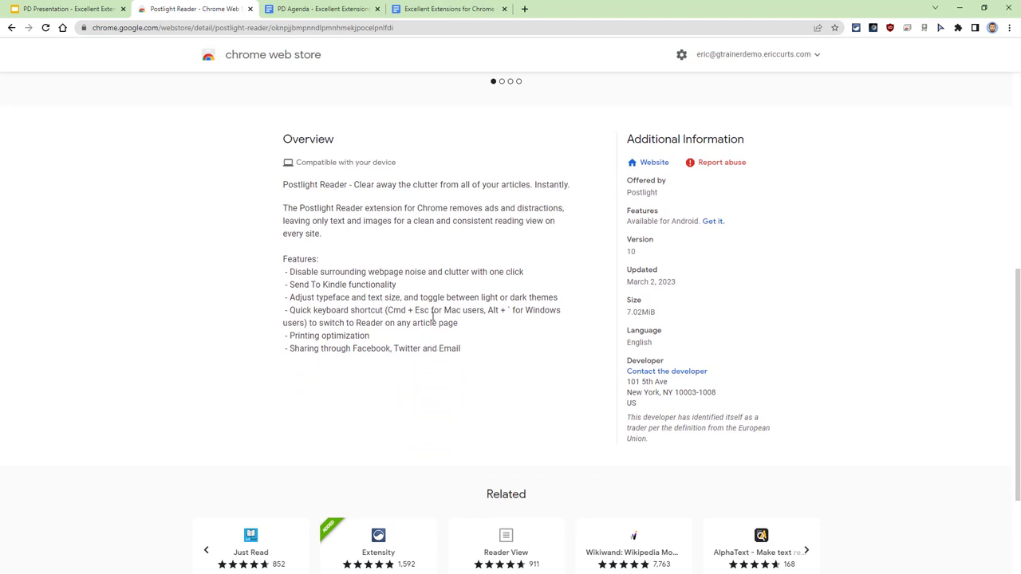
drag(403, 184, 507, 221)
click(448, 222)
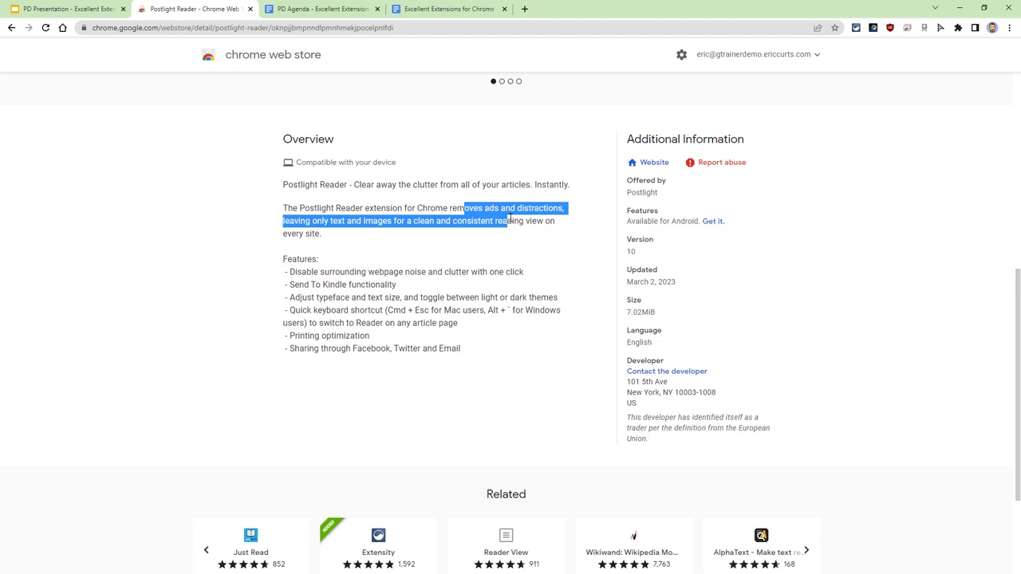
click(443, 233)
scroll(410, 308, down, 1)
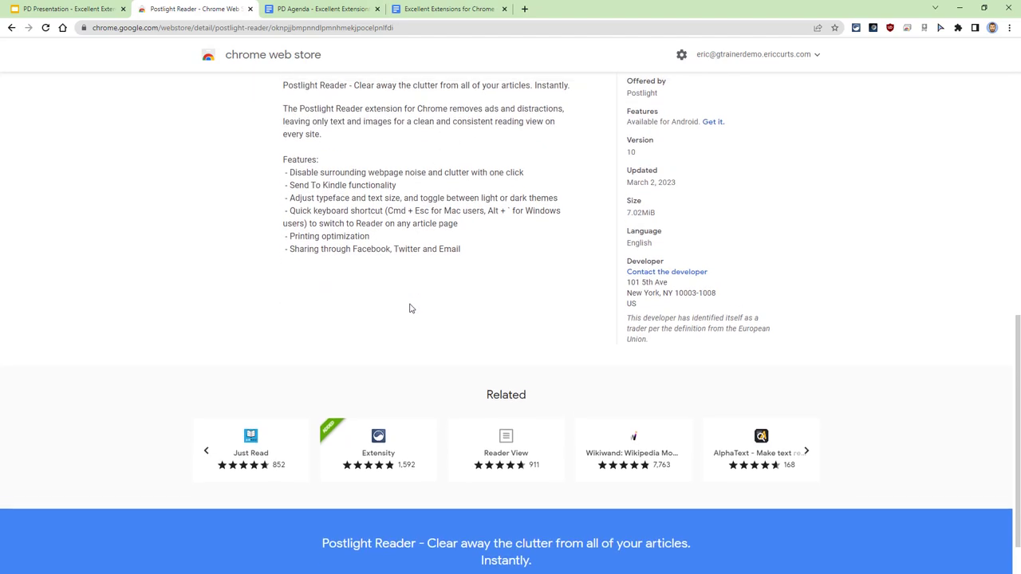
scroll(411, 308, up, 2)
scroll(409, 308, up, 3)
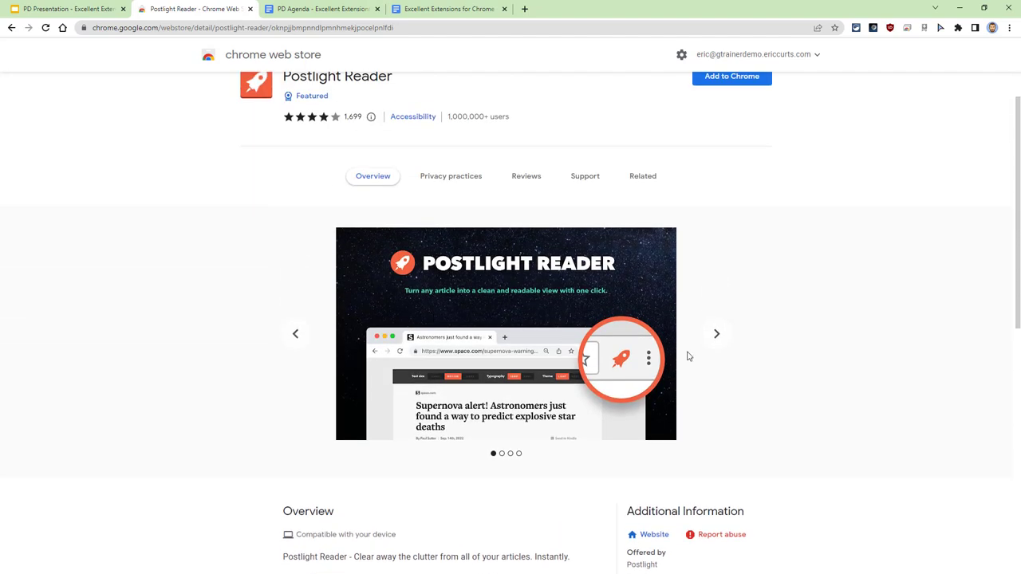
click(715, 336)
click(716, 336)
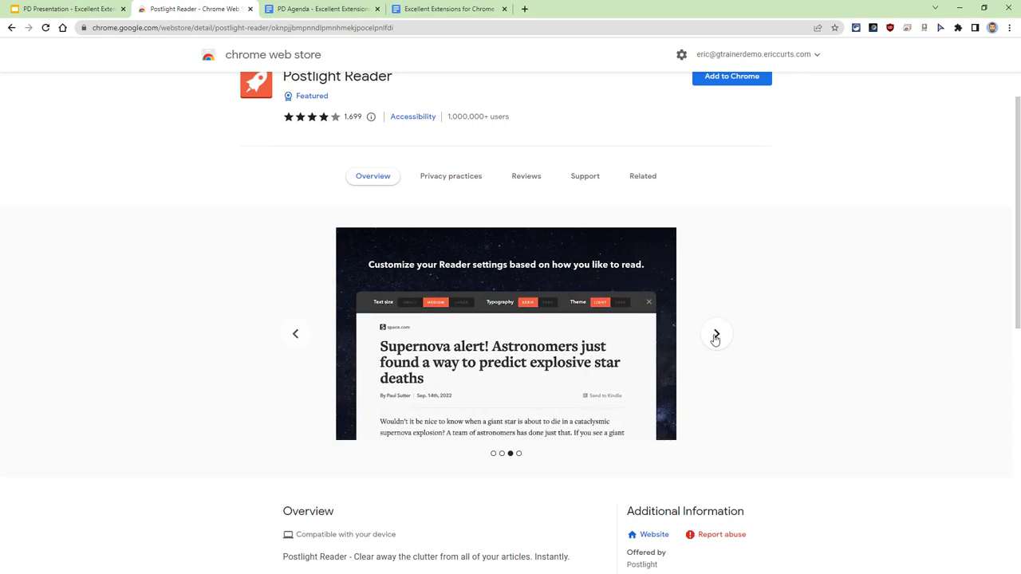
click(716, 336)
click(715, 335)
scroll(702, 323, up, 1)
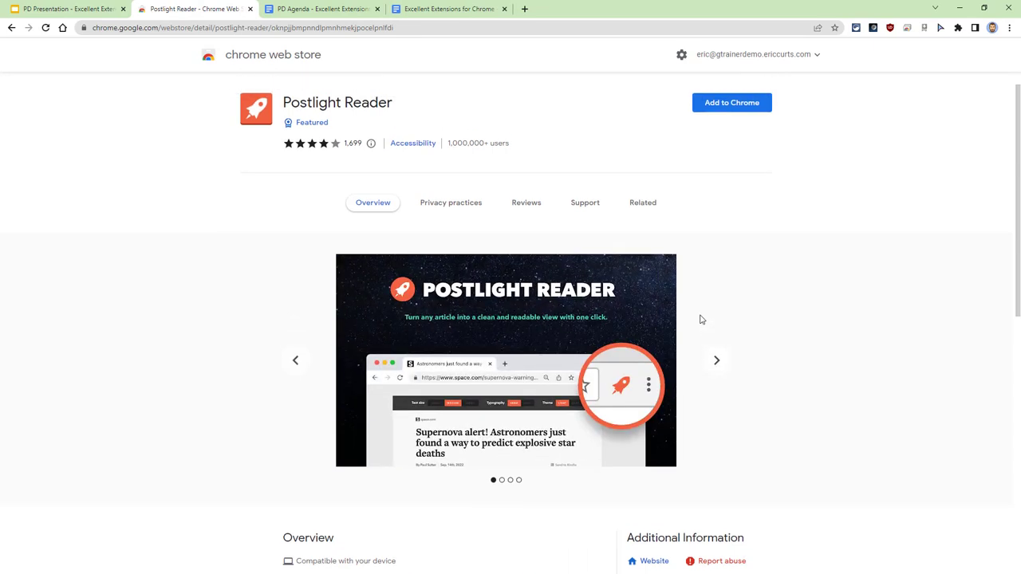
mouse_move(355, 173)
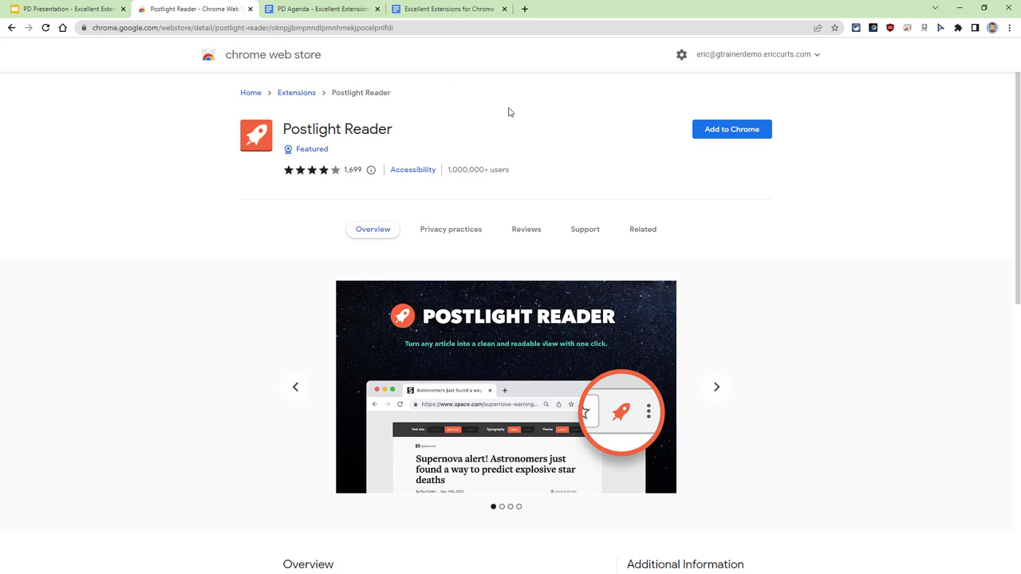
Read Postlight Reader's reviews to the bottom, view its Support tab, then return to Overview.
click(531, 229)
scroll(183, 302, down, 4)
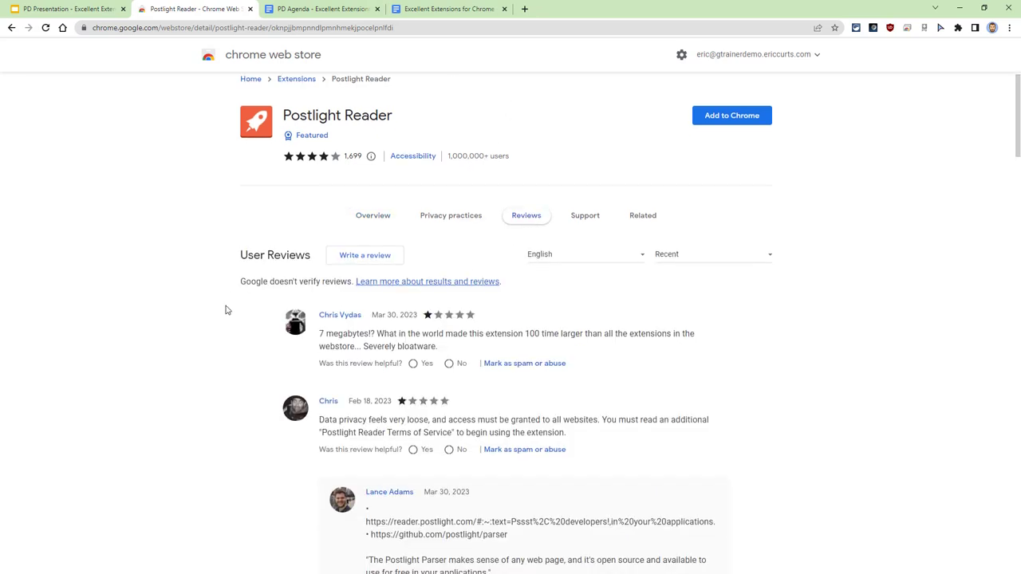
scroll(181, 302, down, 8)
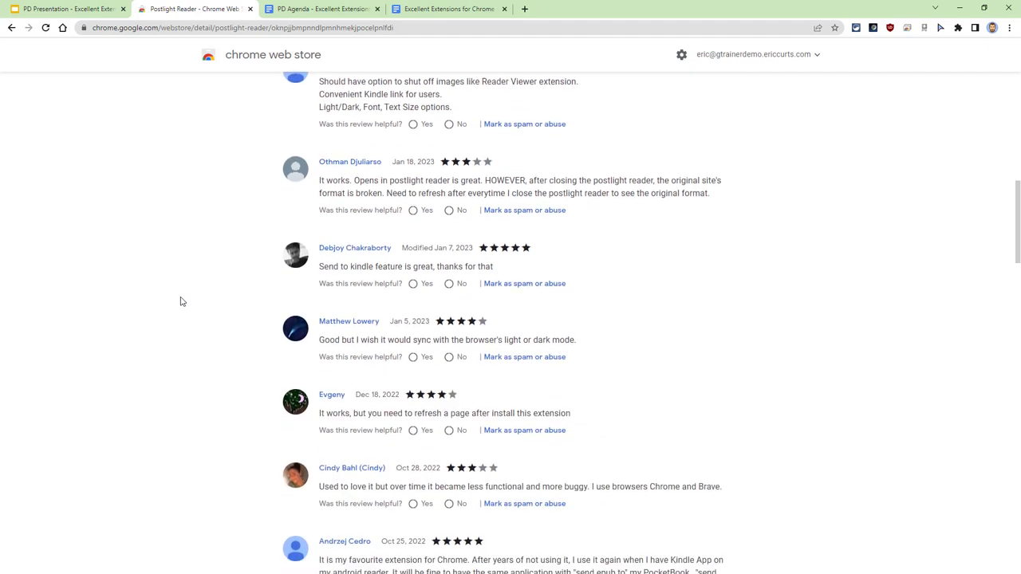
scroll(181, 301, down, 6)
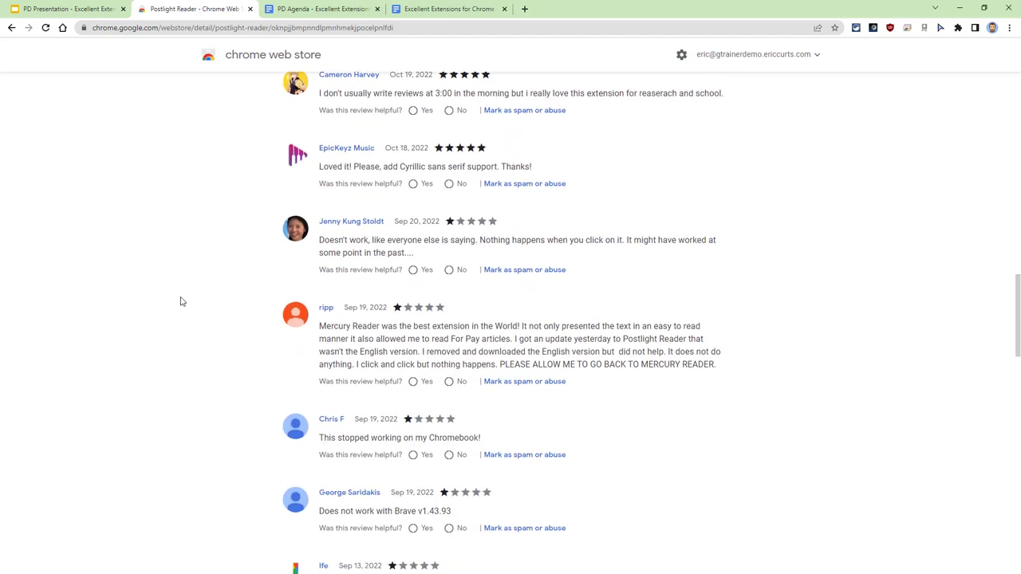
scroll(181, 301, down, 6)
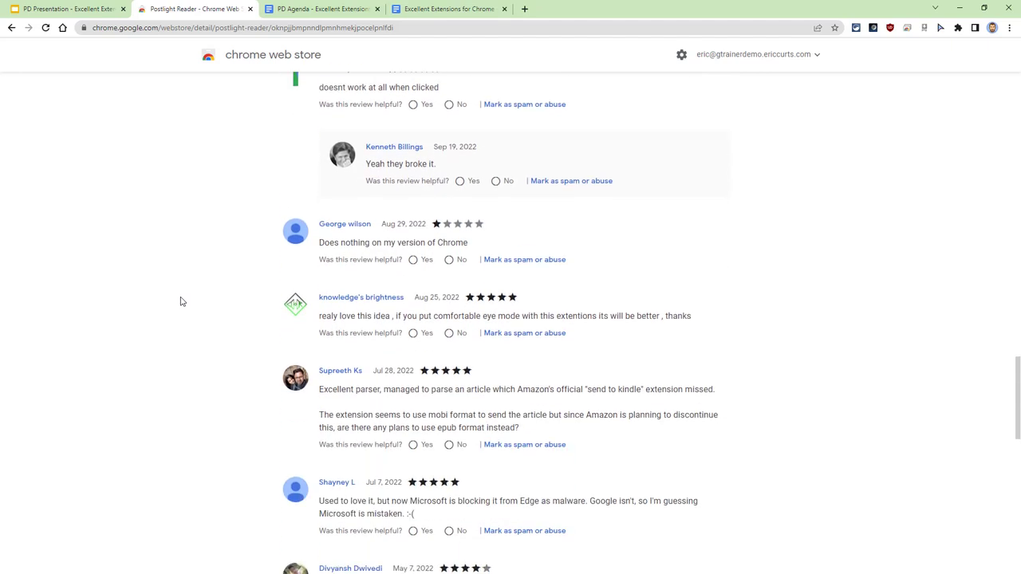
scroll(181, 301, down, 7)
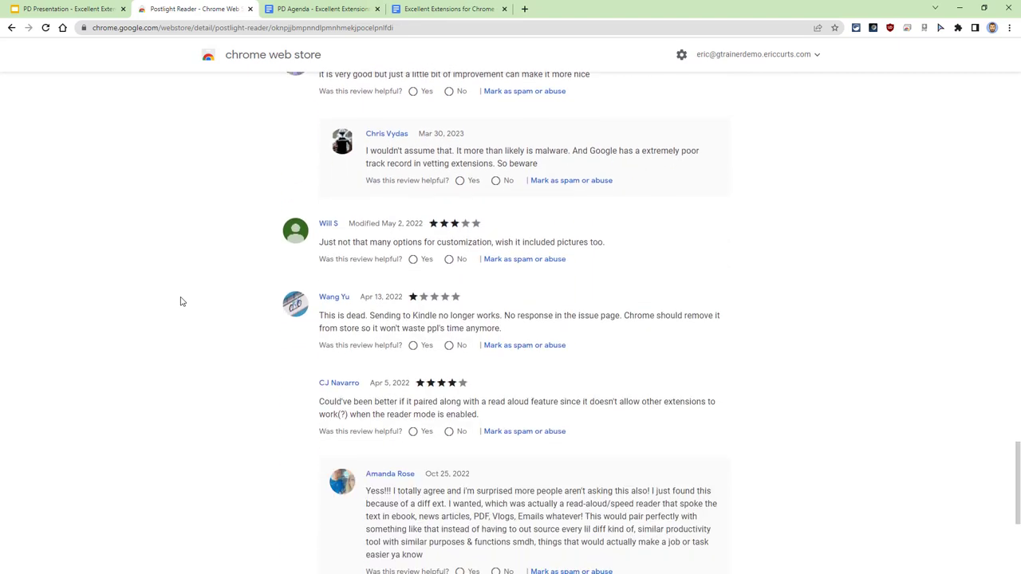
scroll(181, 301, down, 1)
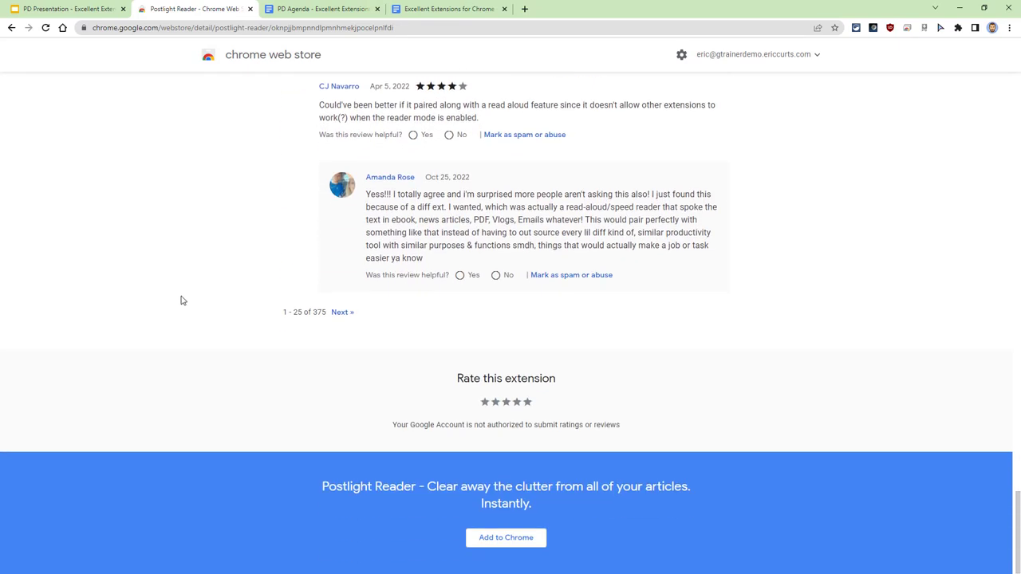
scroll(183, 300, up, 15)
scroll(188, 295, up, 10)
click(584, 230)
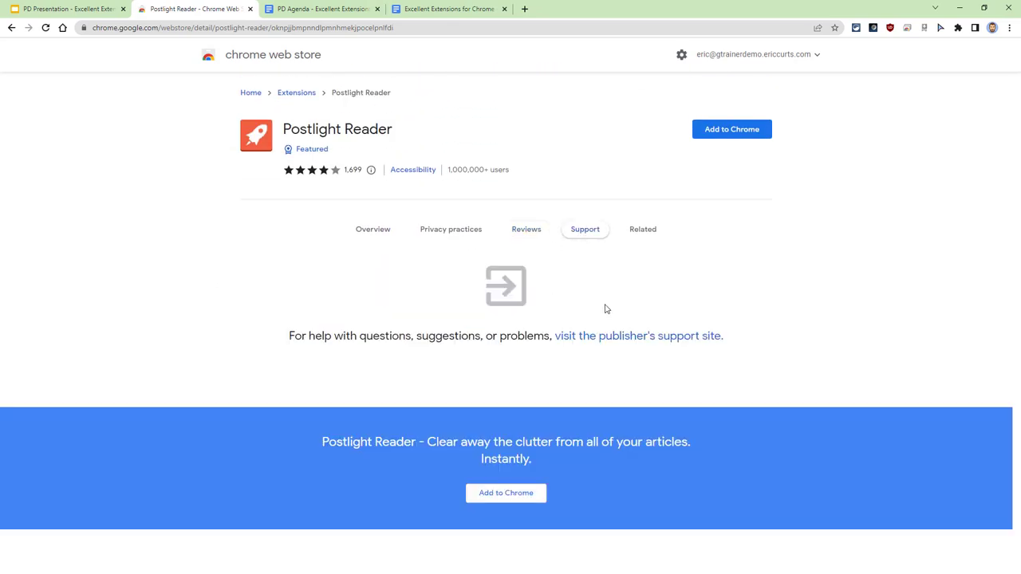
click(372, 231)
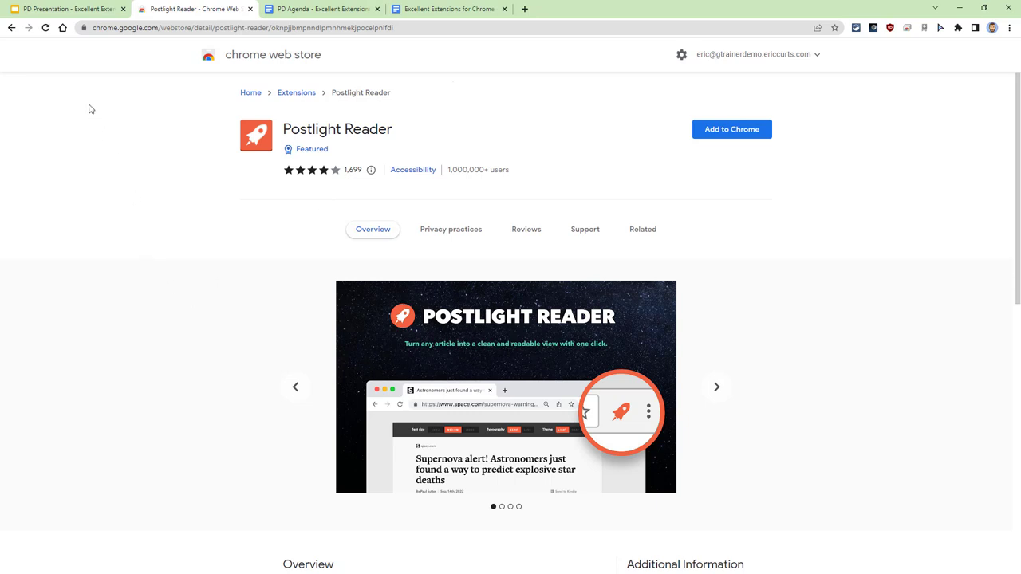
Return to the PD Presentation and advance to the Installing Extensions slide.
click(75, 9)
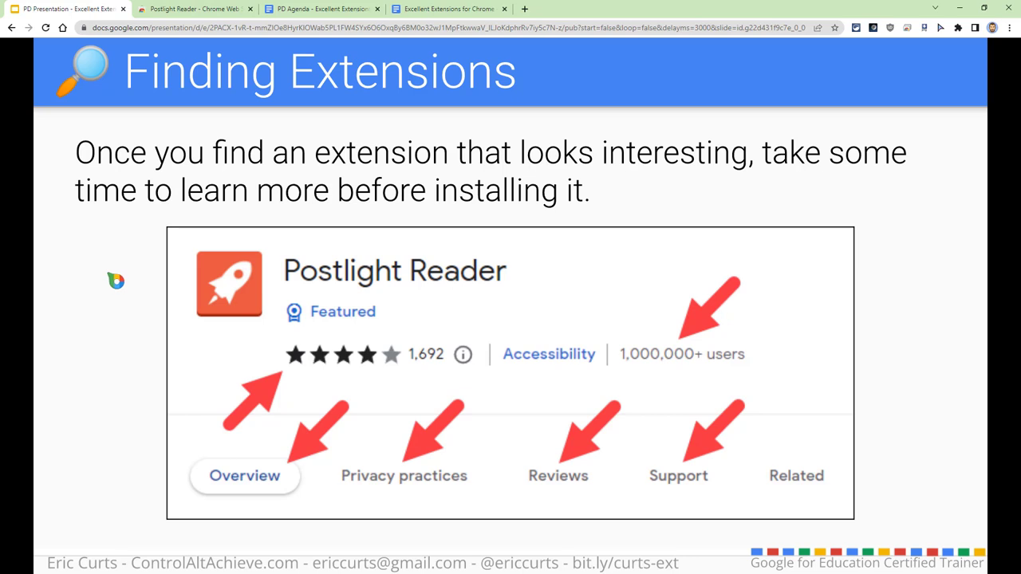
key(Right)
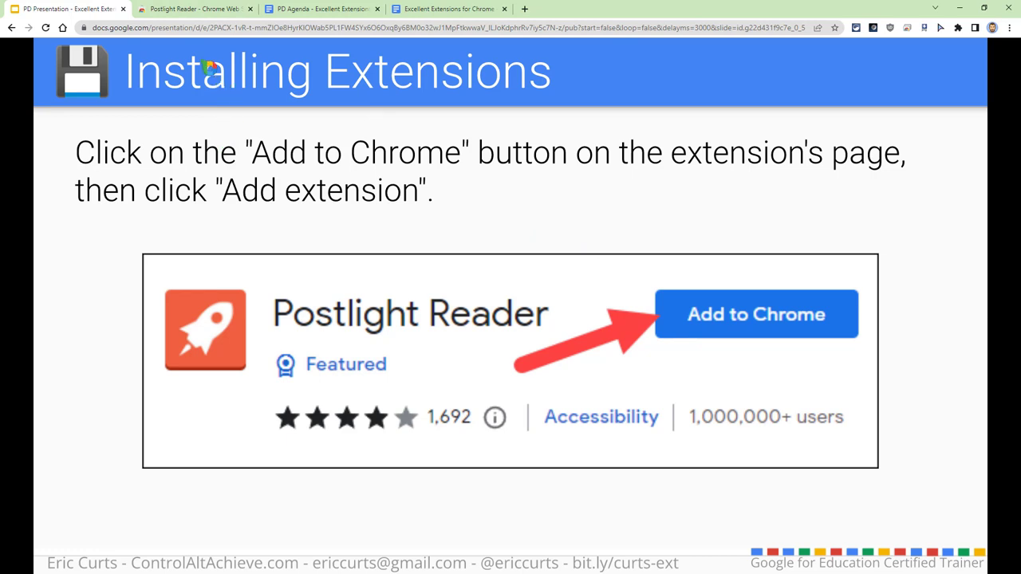
Add Postlight Reader to Chrome, confirm with Add extension, and return to the presentation.
click(182, 10)
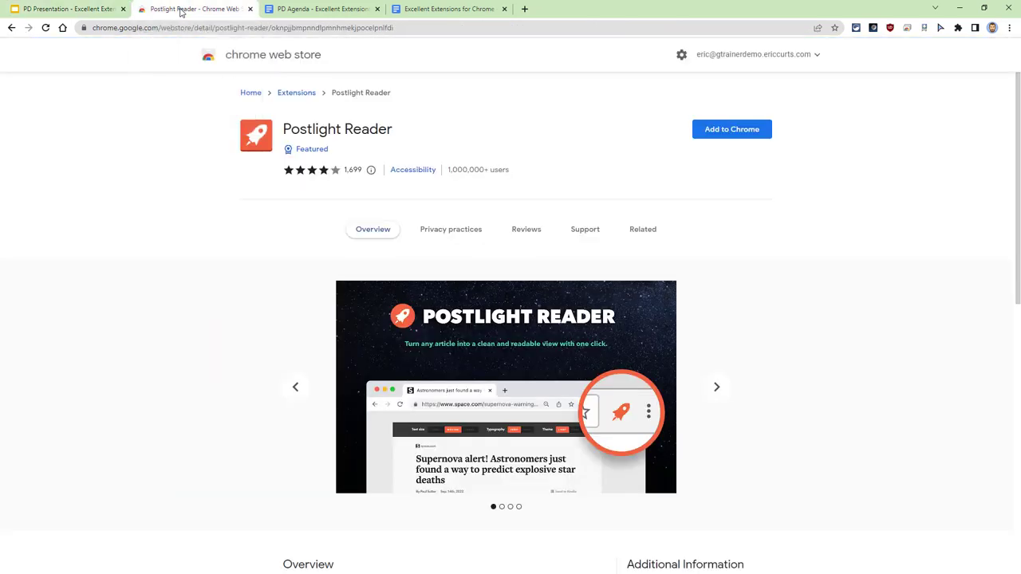
click(736, 129)
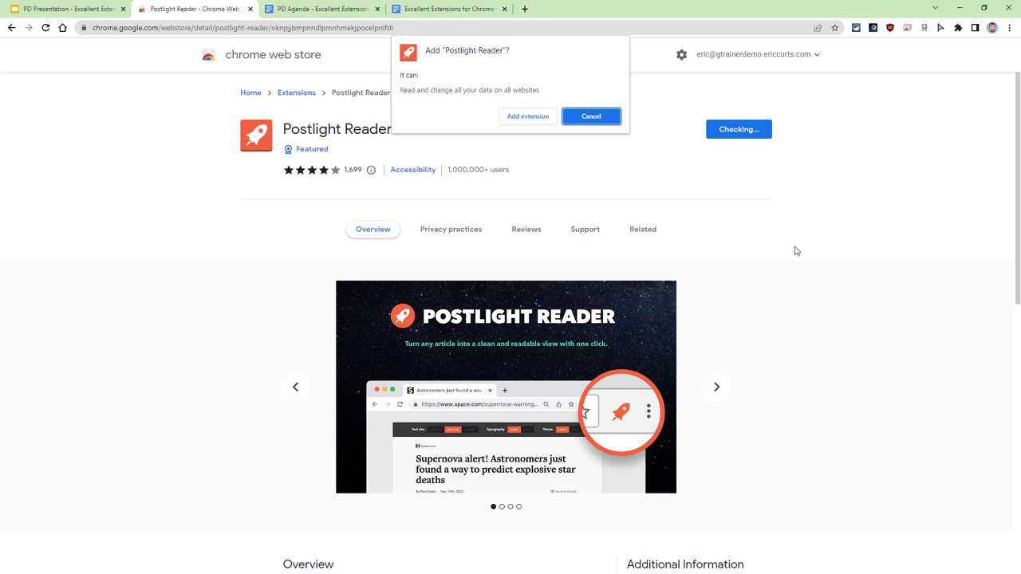
click(538, 118)
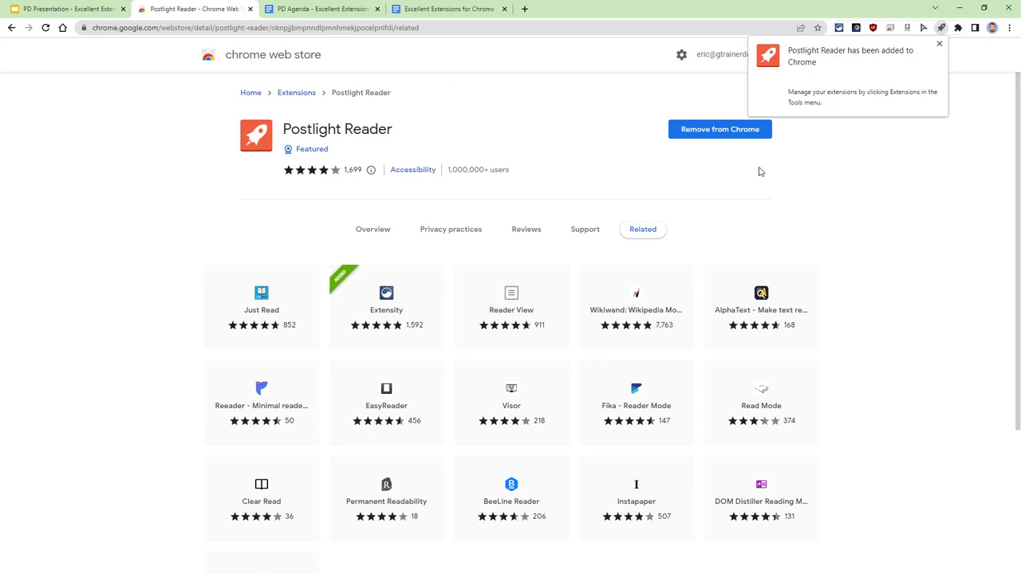
click(72, 9)
On the Pinning Extensions slide, pin Postlight Reader from the extensions menu, then advance to Using Extensions.
click(157, 155)
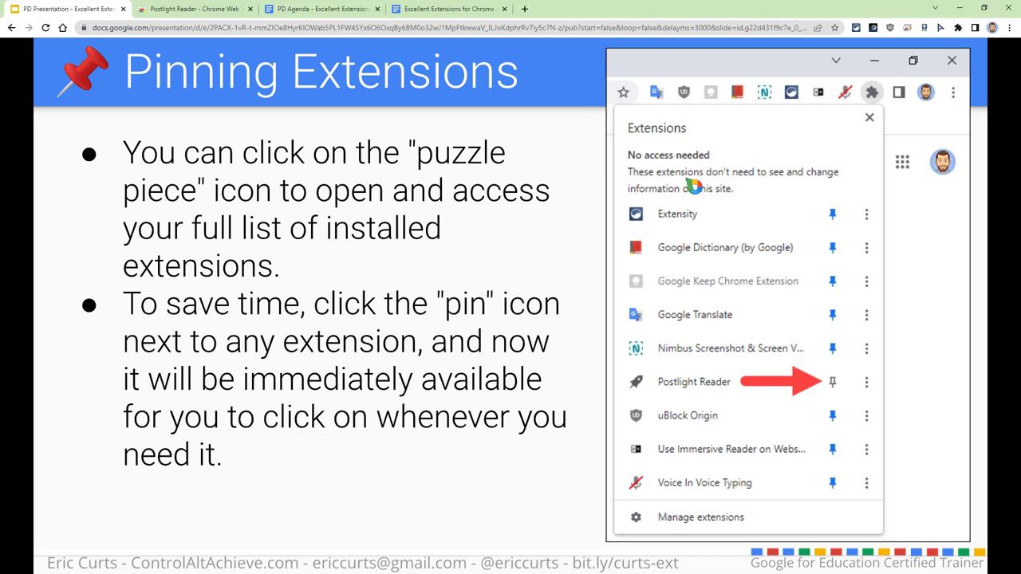
click(957, 32)
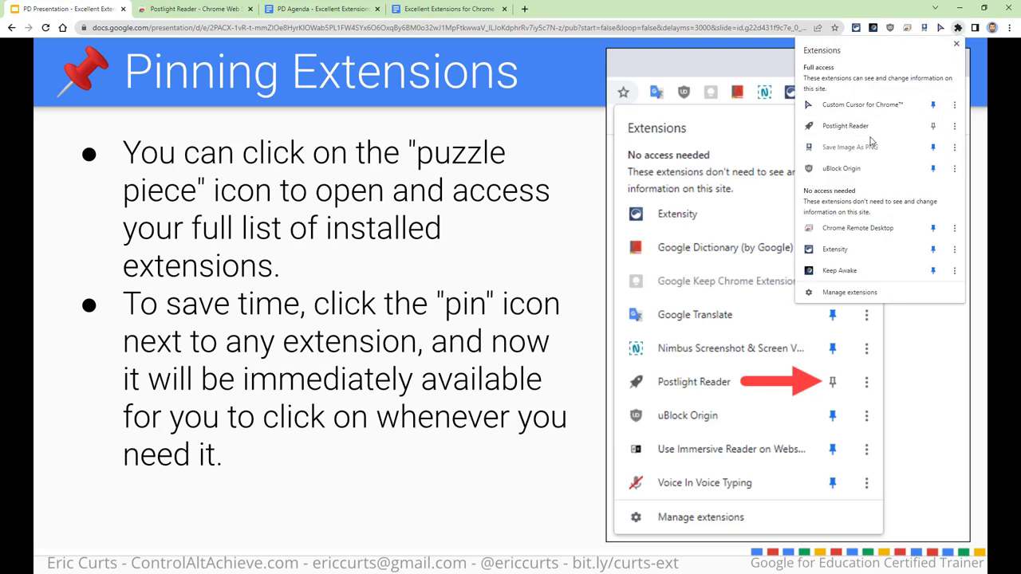
click(935, 128)
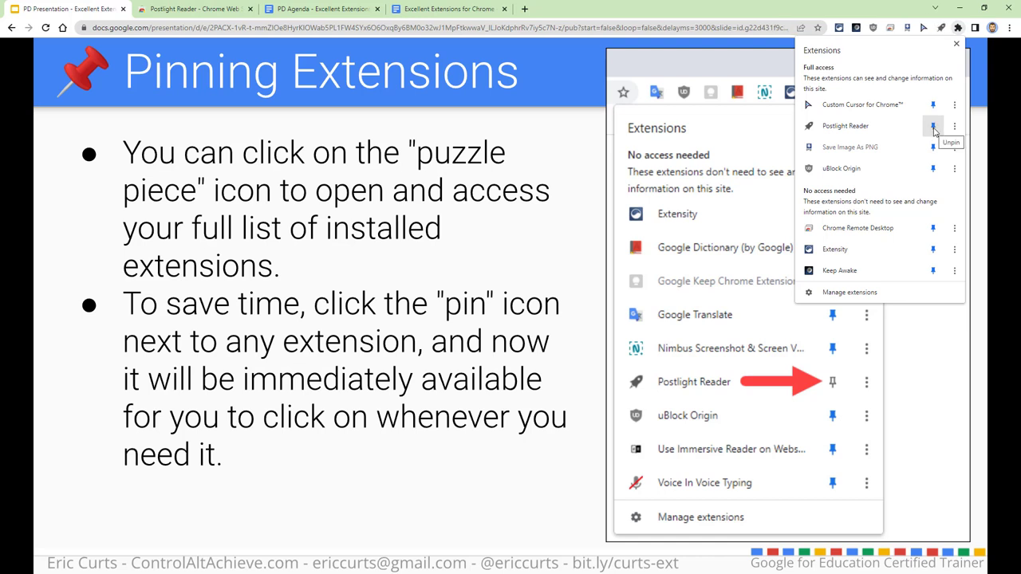
click(885, 14)
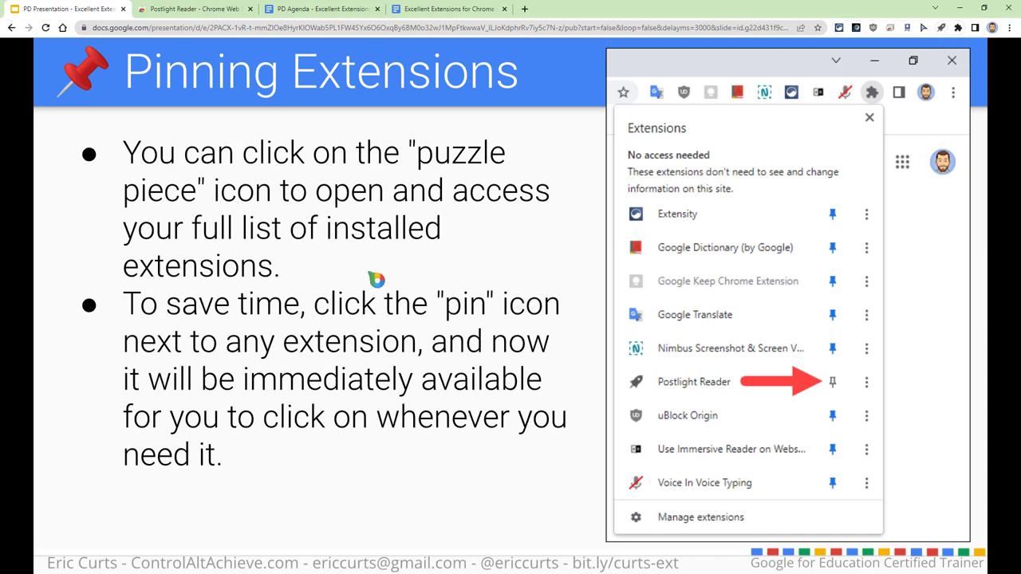
key(Right)
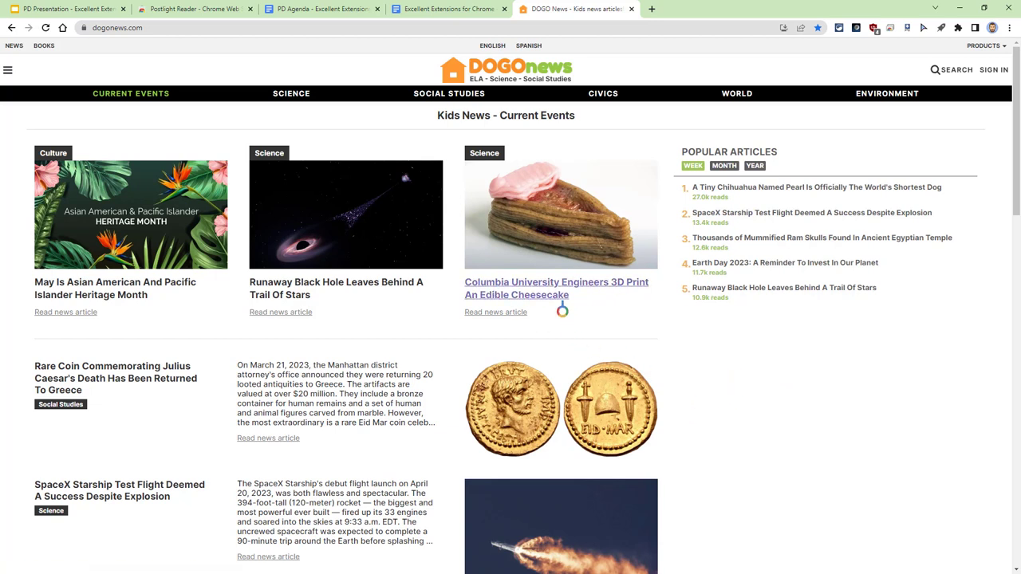
Open the 'Columbia University Engineers 3D Print An Edible Cheesecake' headline on DOGOnews.
click(560, 297)
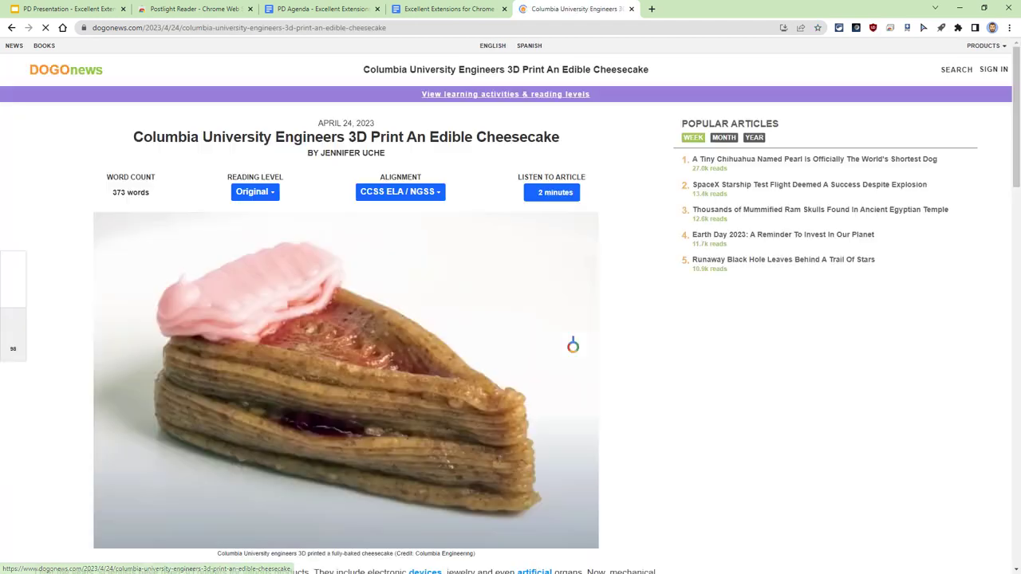
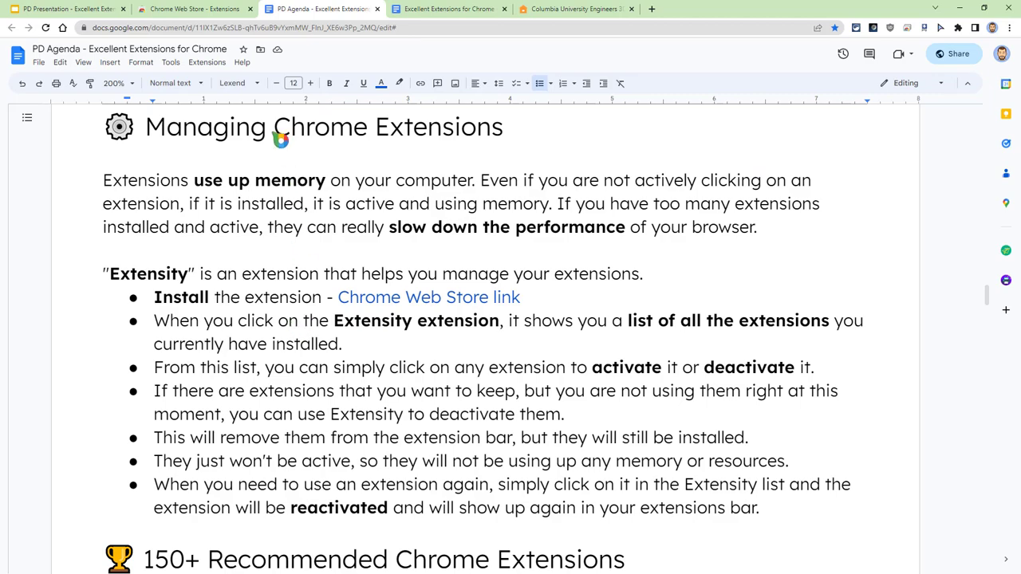
Advance to the Recommended Extensions slide, then open the 150+ extensions list link from the PD Agenda.
click(76, 10)
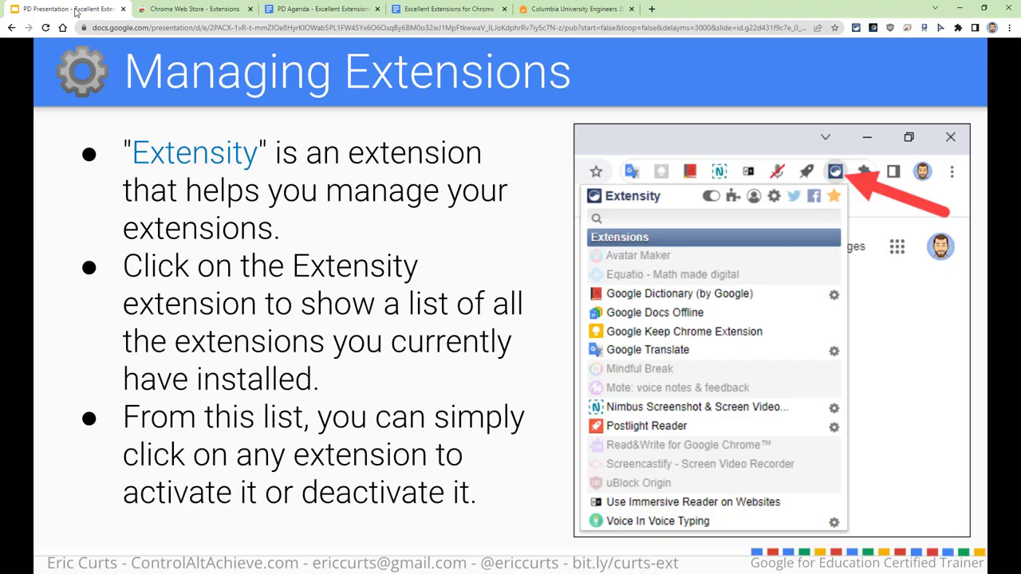
click(355, 254)
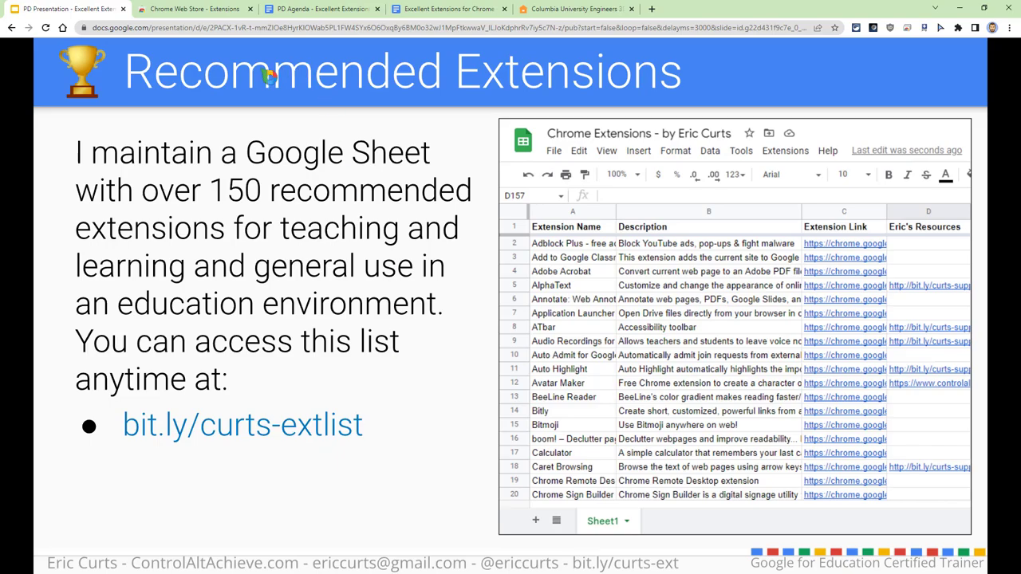
click(299, 10)
scroll(423, 223, down, 6)
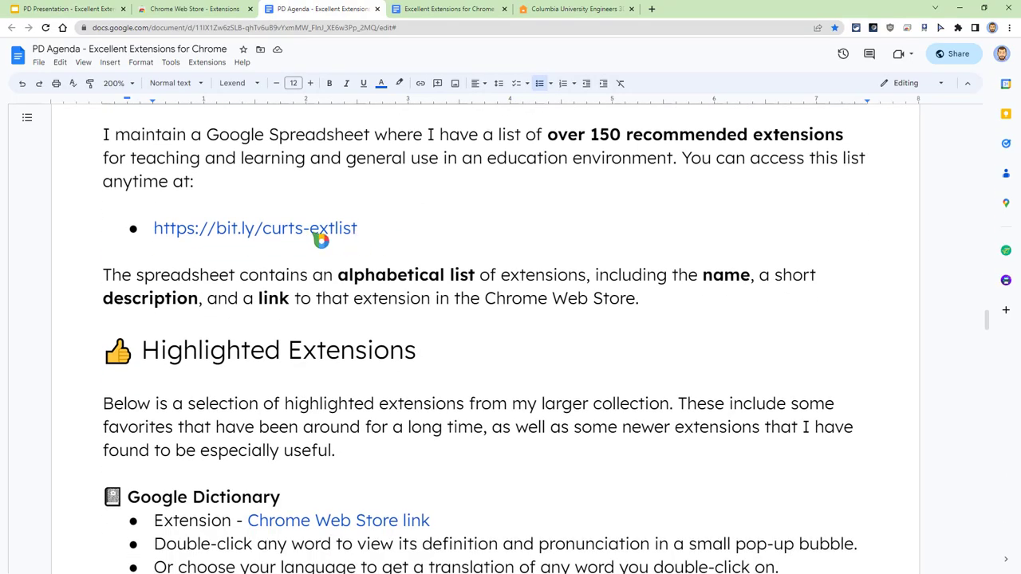
scroll(375, 230, up, 1)
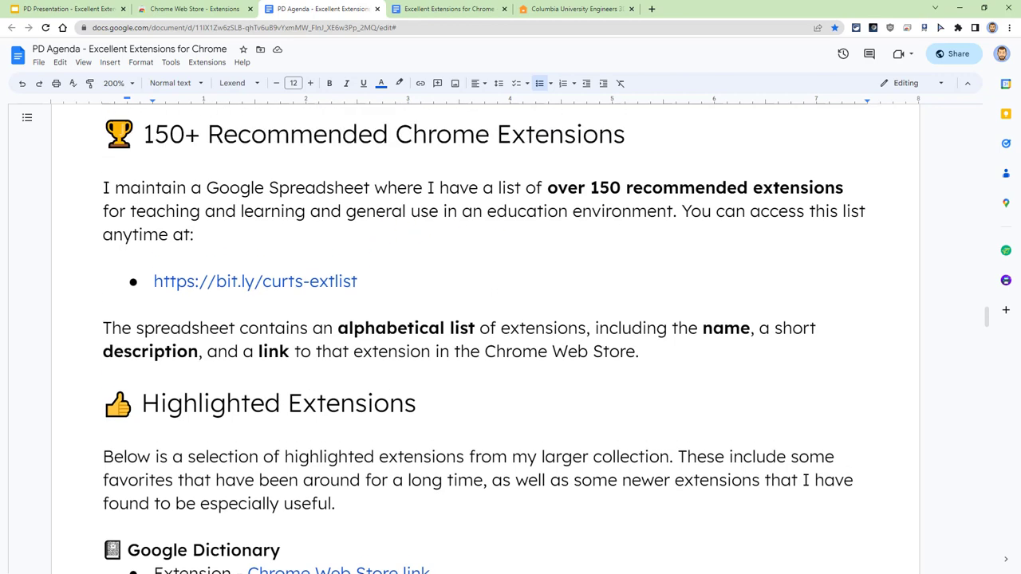
ctrl+click(335, 282)
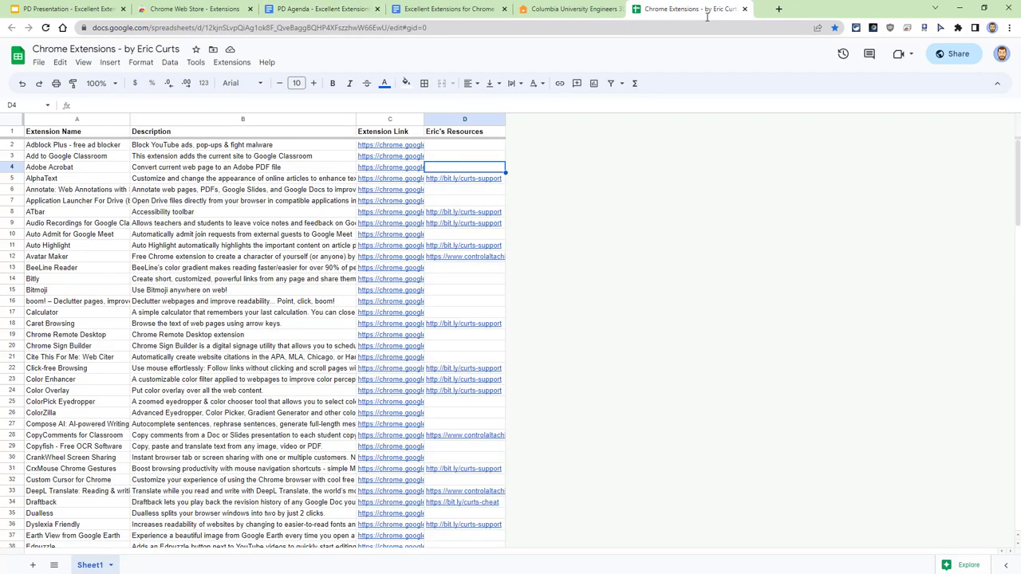
Zoom the sheet to 150% and inspect the Adobe Acrobat, Audio Recordings, Avatar Maker, Auto Admit and ATbar descriptions.
click(100, 85)
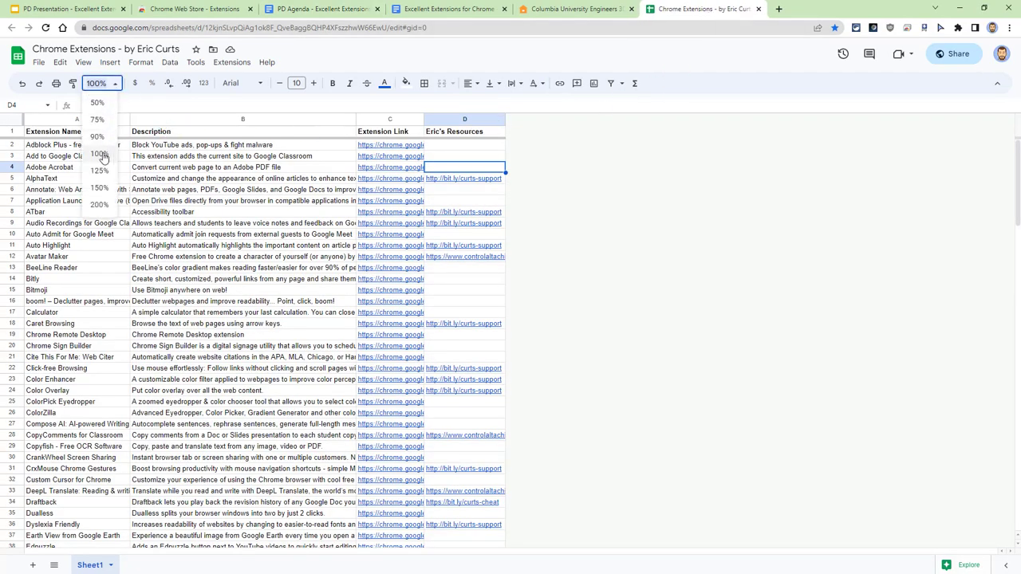
click(99, 190)
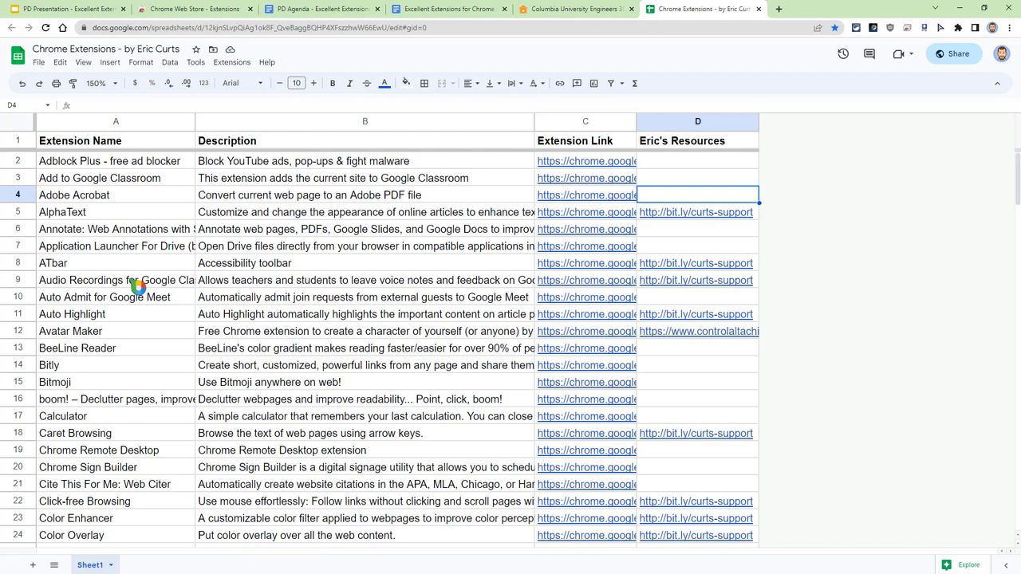
click(306, 198)
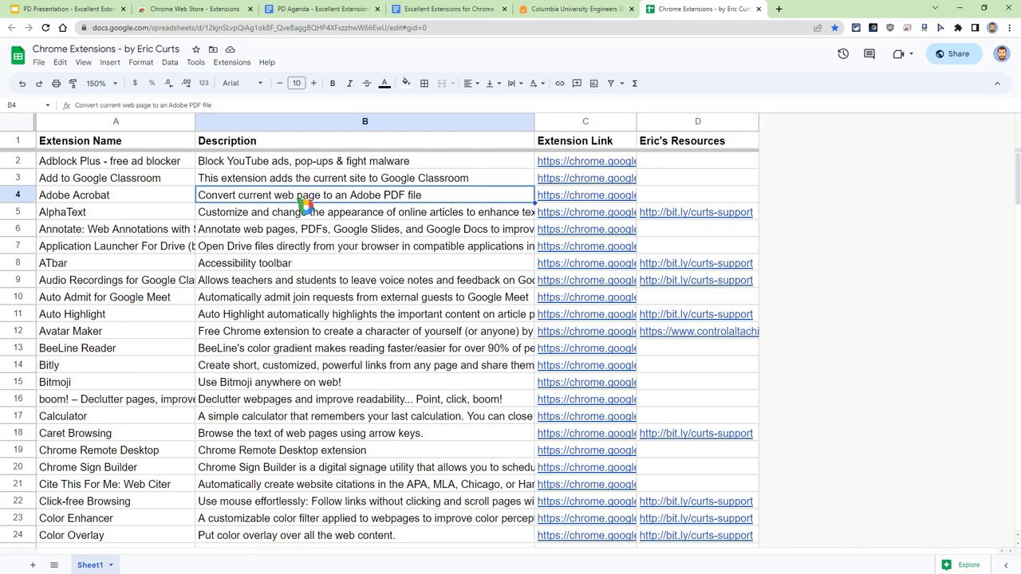
click(328, 283)
click(325, 333)
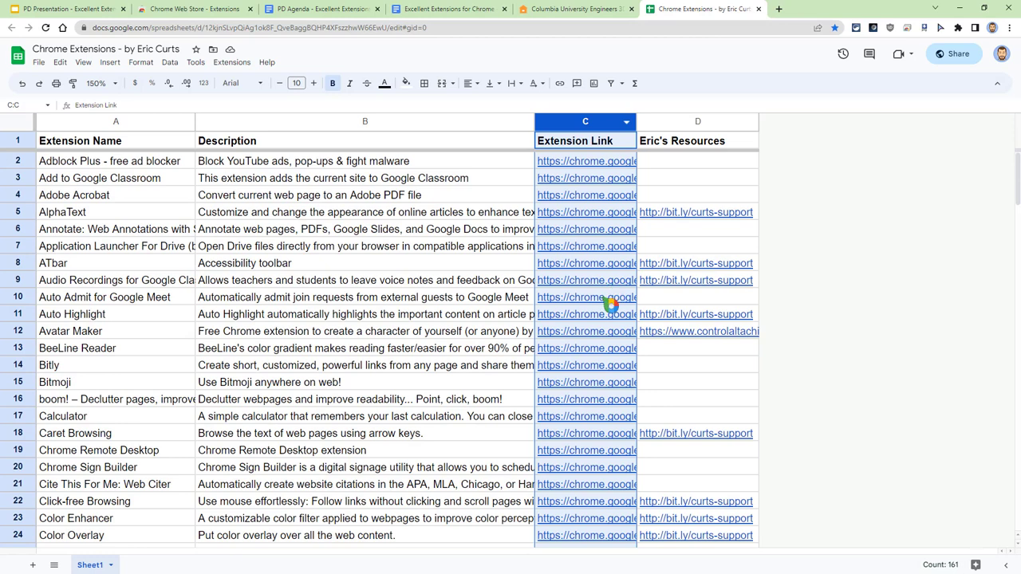
click(417, 299)
mouse_move(602, 305)
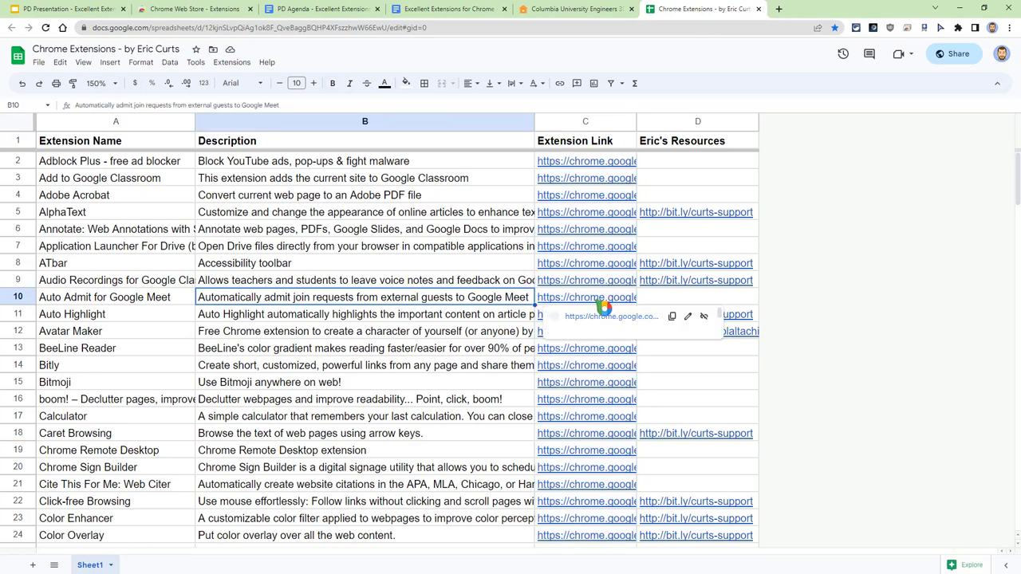
click(423, 266)
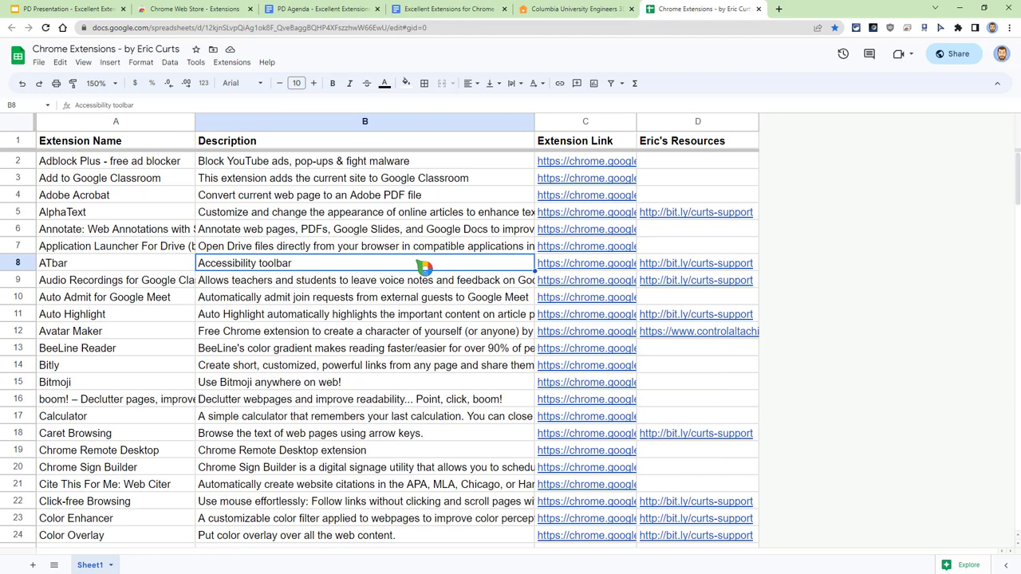
Select resources column D, review more descriptions, and preview AlphaText's resource link in D5.
click(705, 122)
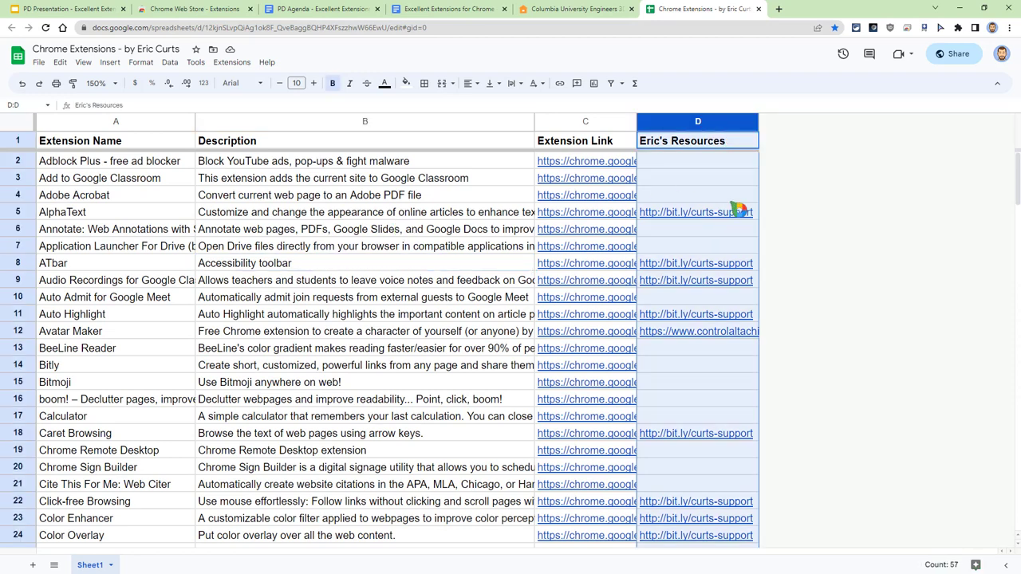
click(713, 181)
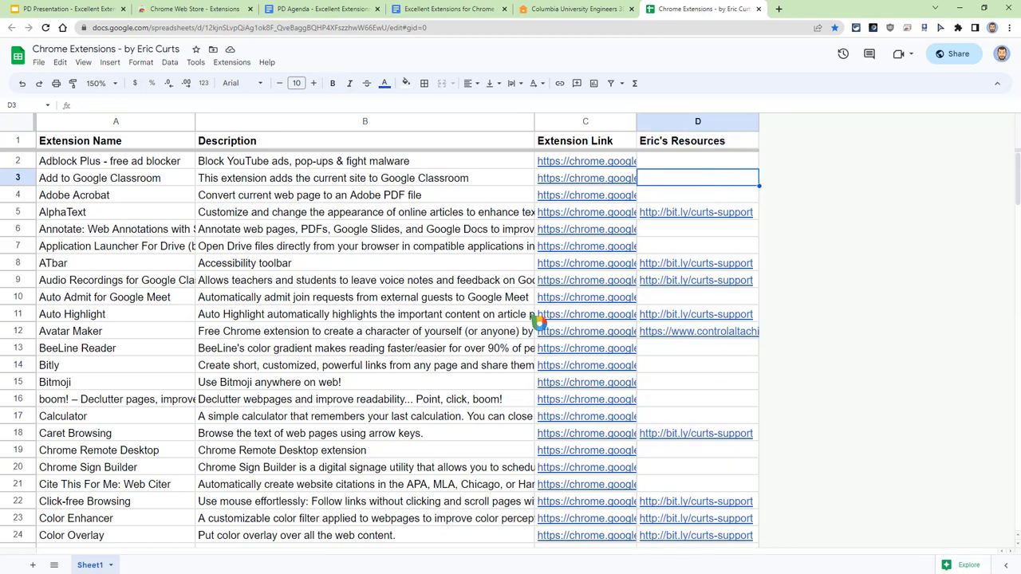
click(356, 218)
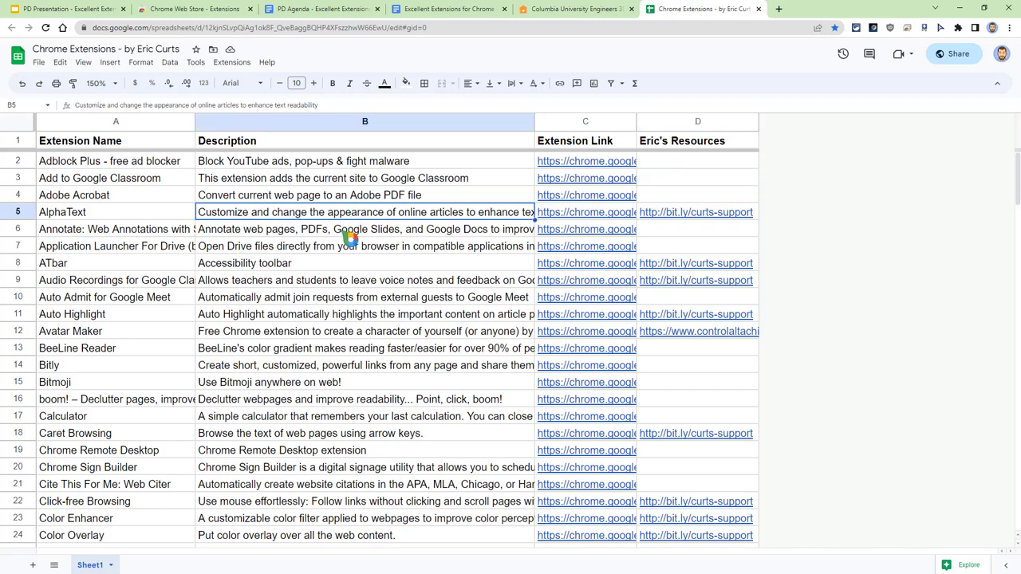
click(226, 267)
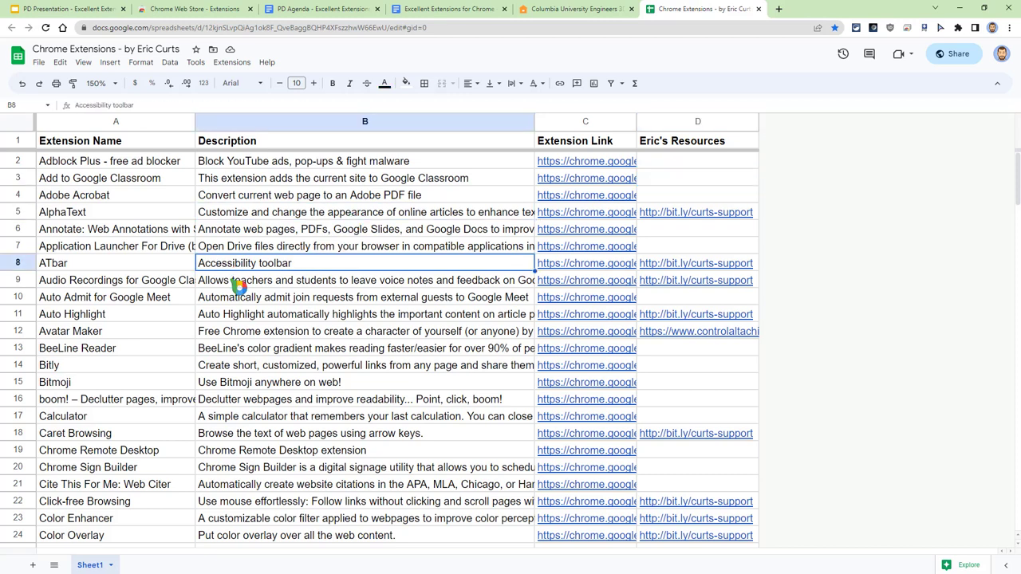
click(239, 286)
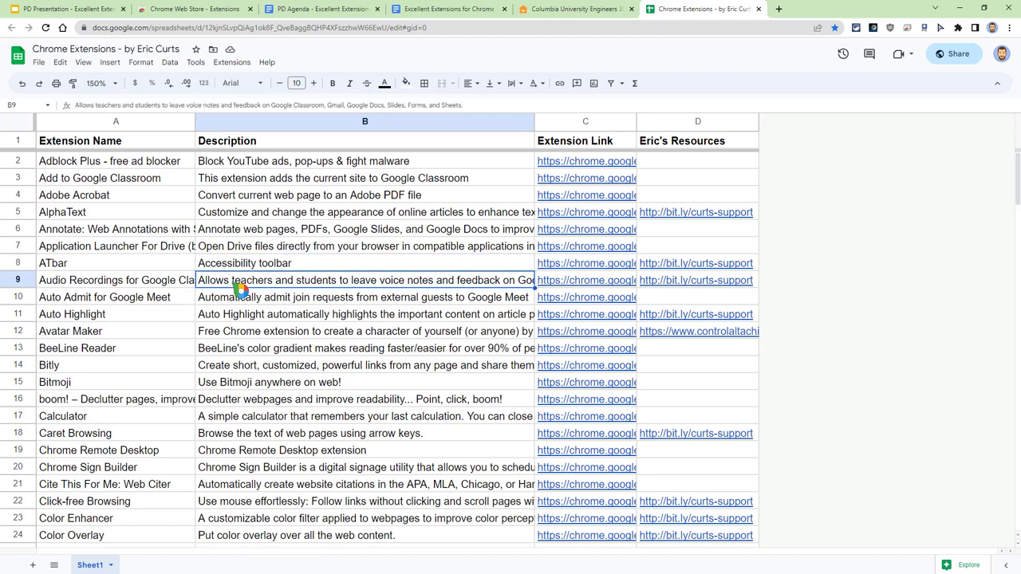
click(267, 319)
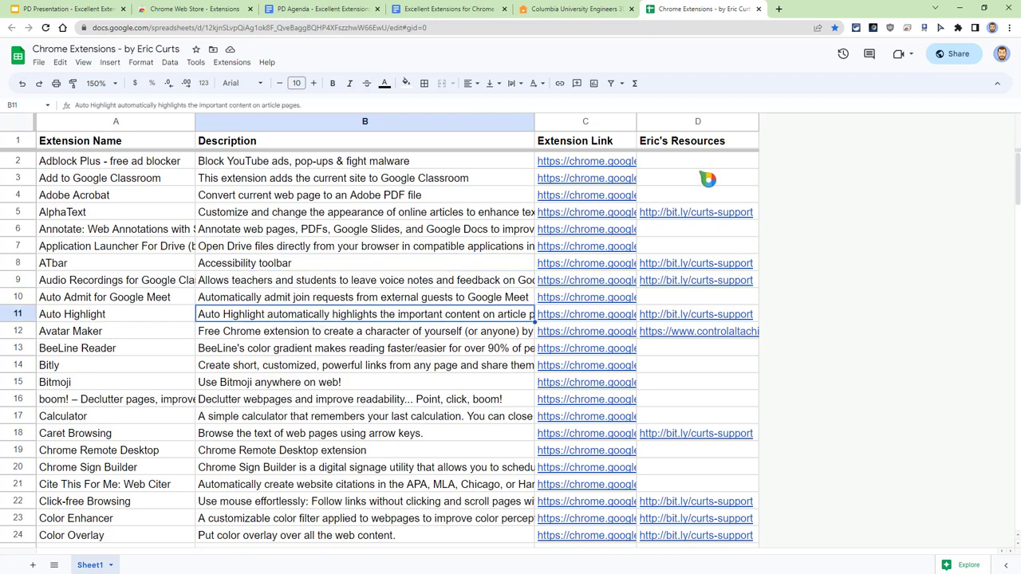
click(714, 213)
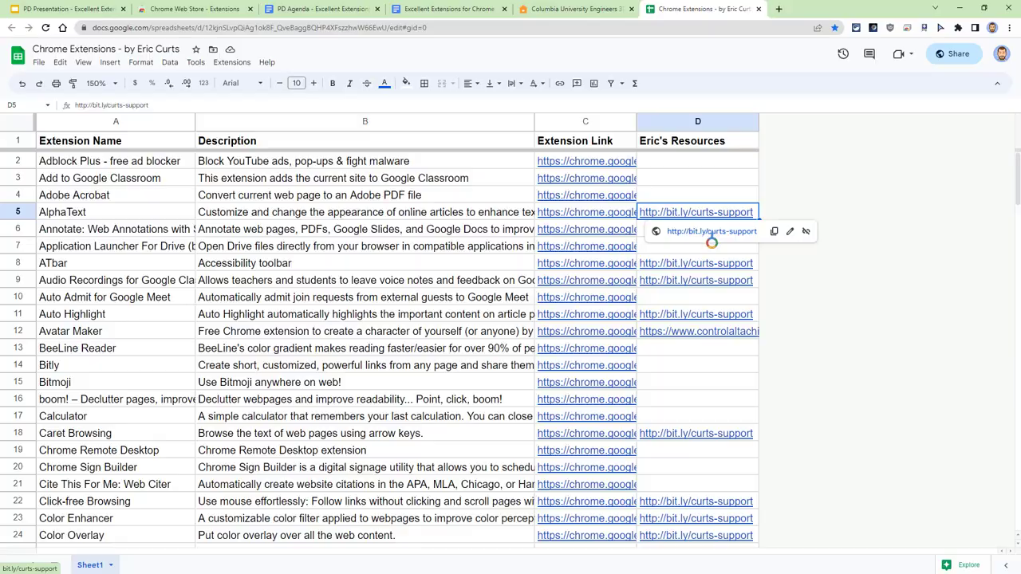
Open AlphaText's resource link, skim the support-learners document, and close it.
click(711, 231)
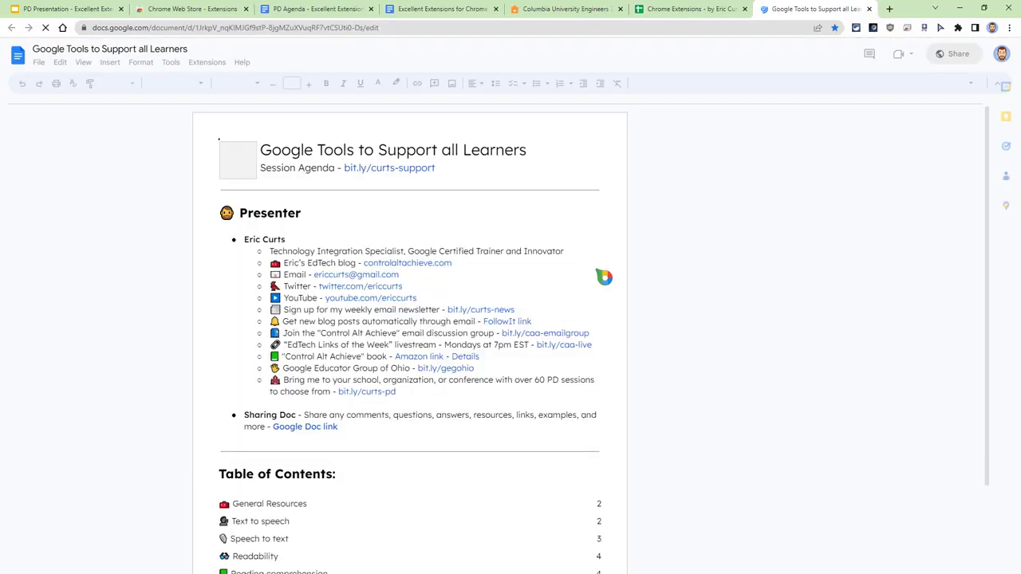
scroll(568, 272, down, 5)
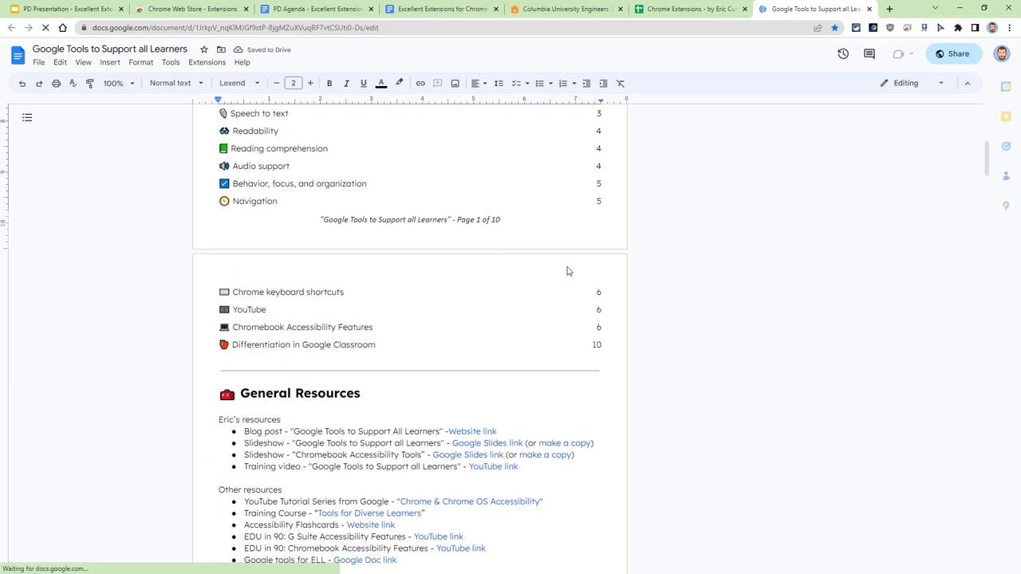
scroll(568, 271, down, 4)
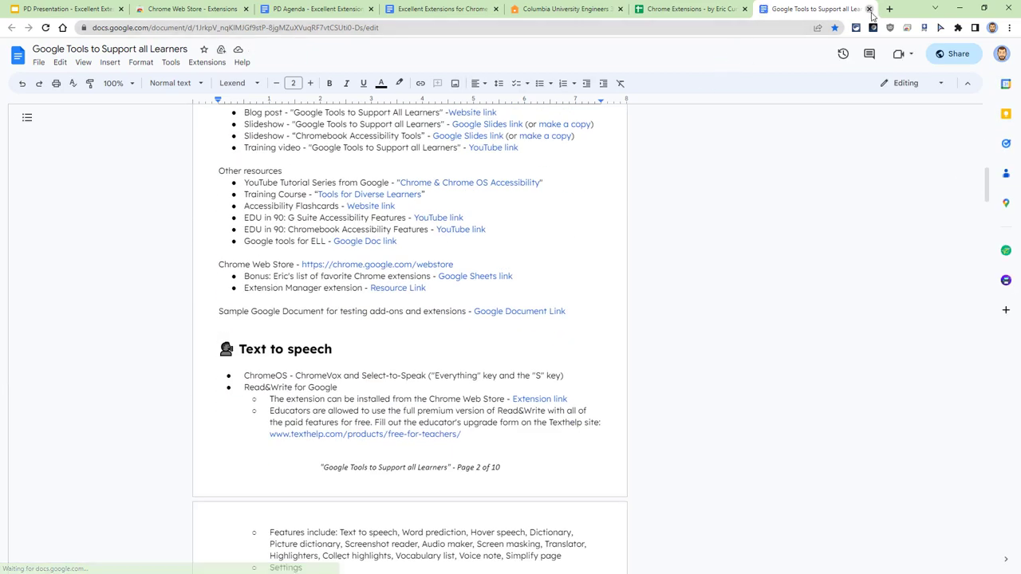
click(869, 9)
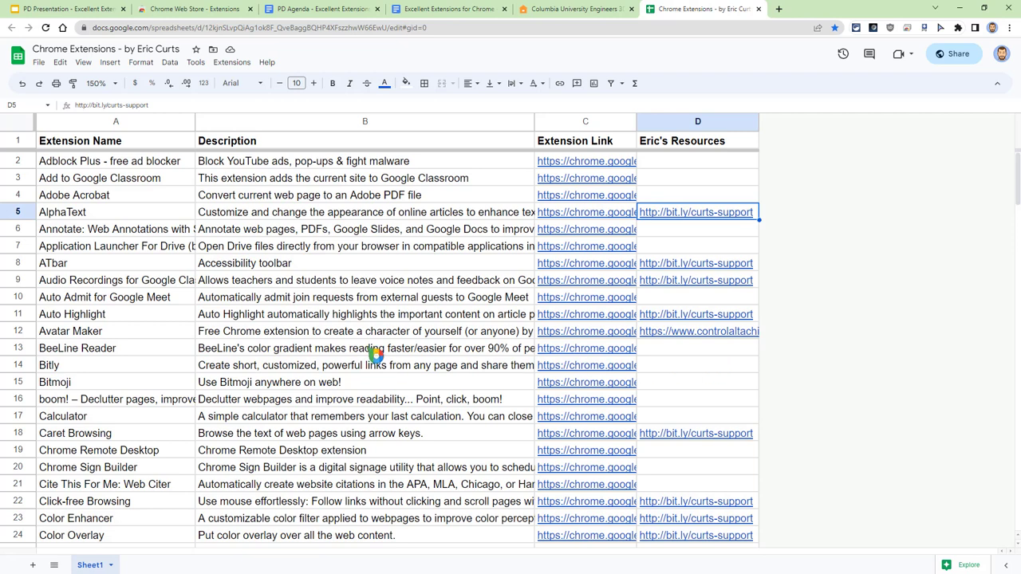
Open Avatar Maker's resource blog post from D12 and scroll through its entry.
scroll(375, 355, down, 2)
scroll(376, 351, up, 1)
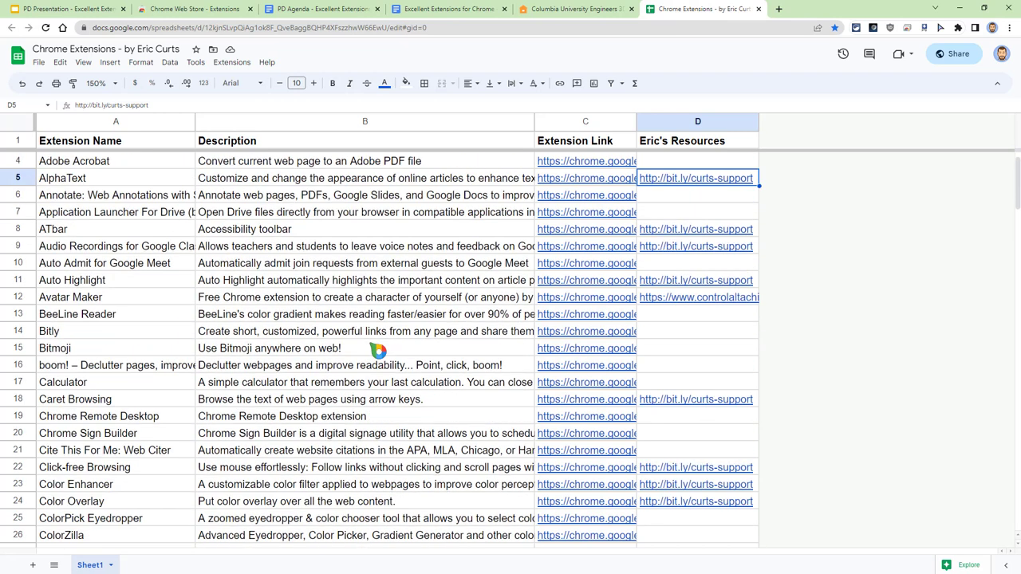
click(136, 304)
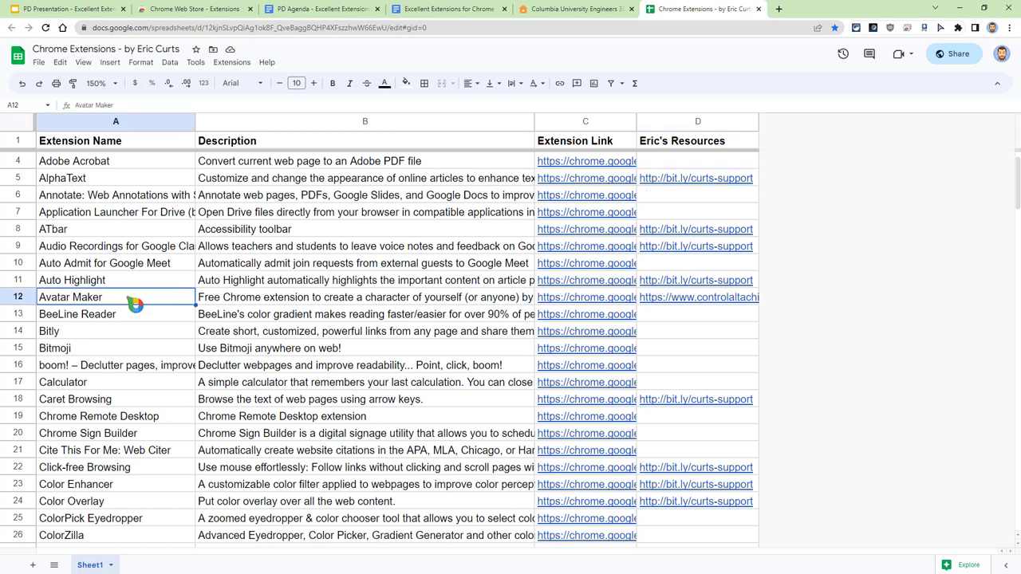
click(511, 308)
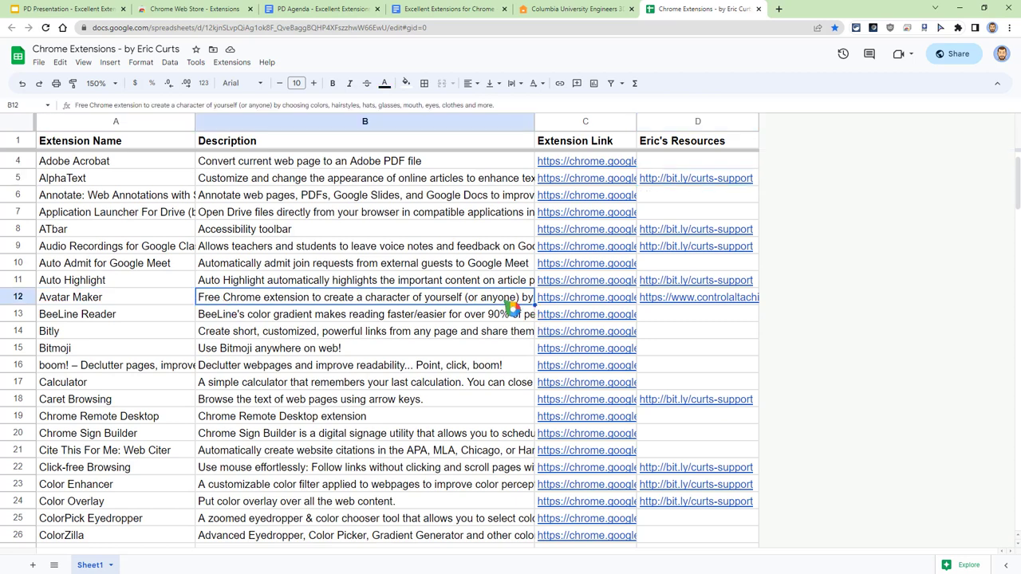
click(721, 304)
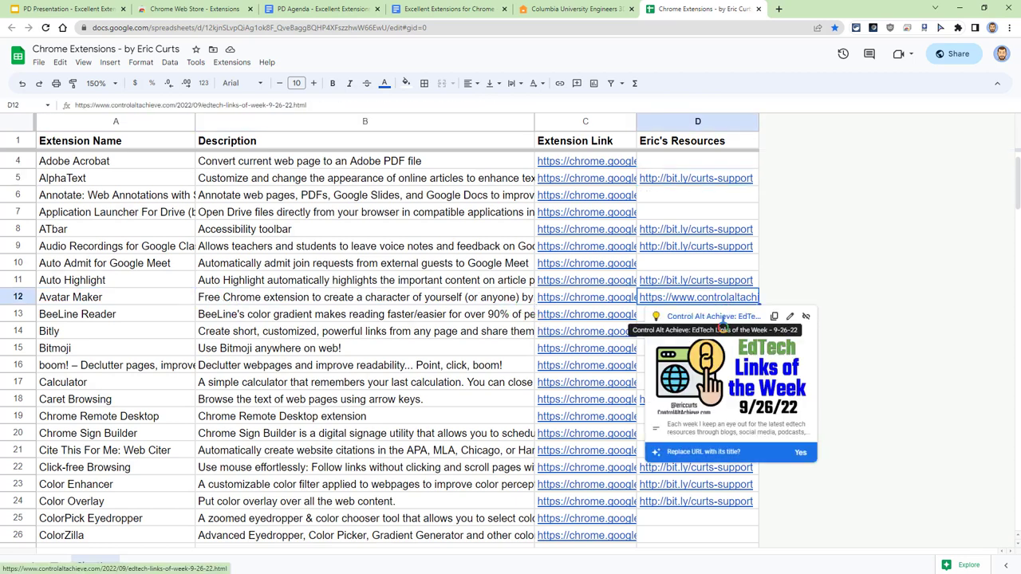
click(725, 322)
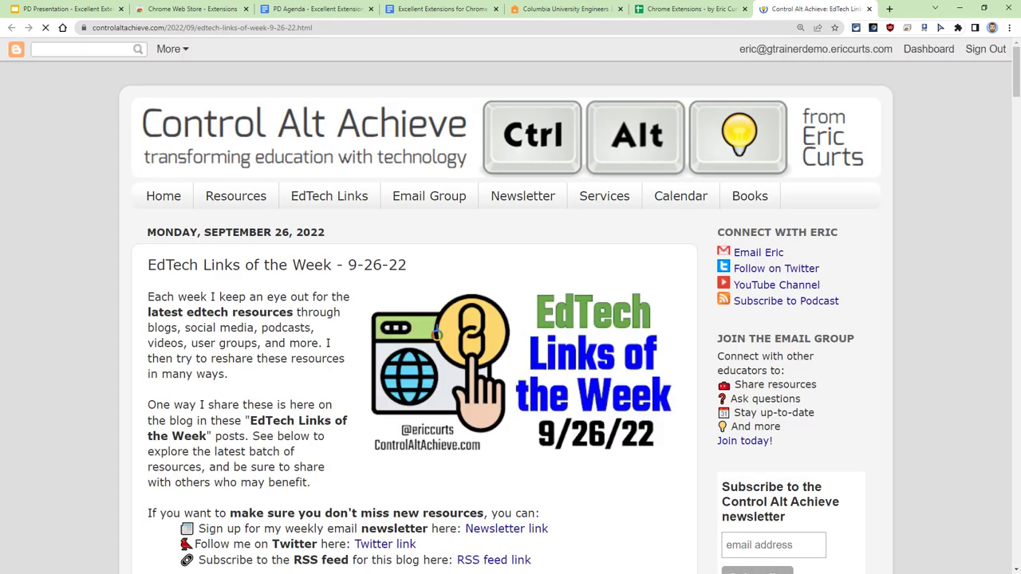
scroll(300, 324, down, 2)
scroll(299, 325, down, 20)
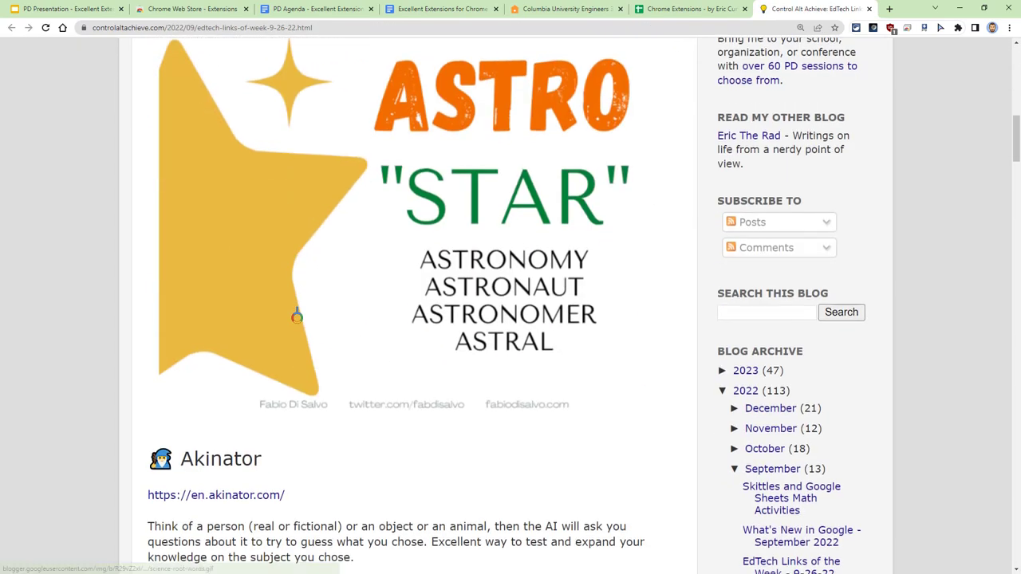
scroll(296, 315, down, 2)
scroll(294, 314, up, 2)
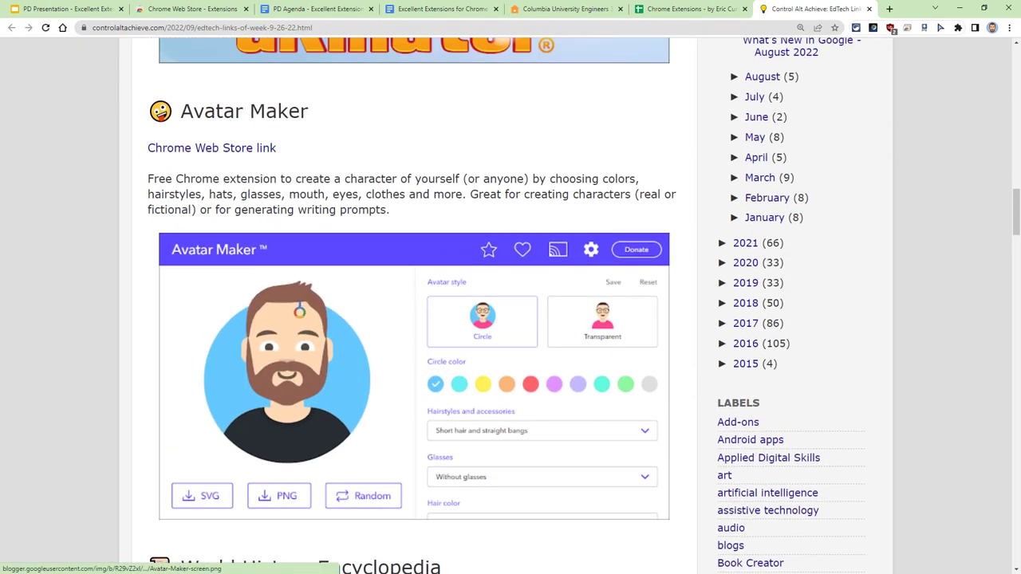
Close the blog post and scroll the extensions list to its end and back to the top.
click(869, 9)
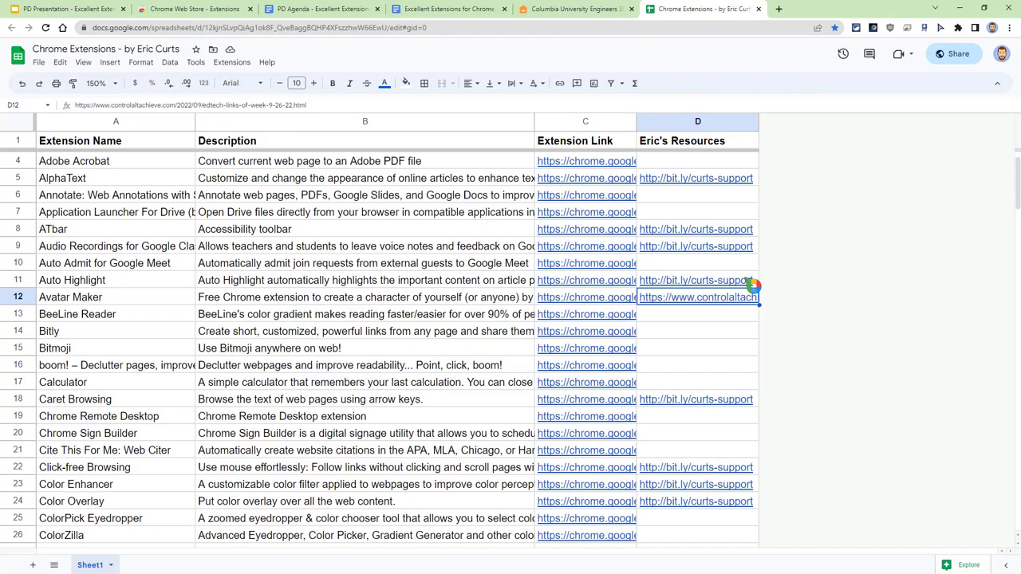
scroll(709, 330, down, 5)
scroll(709, 339, down, 4)
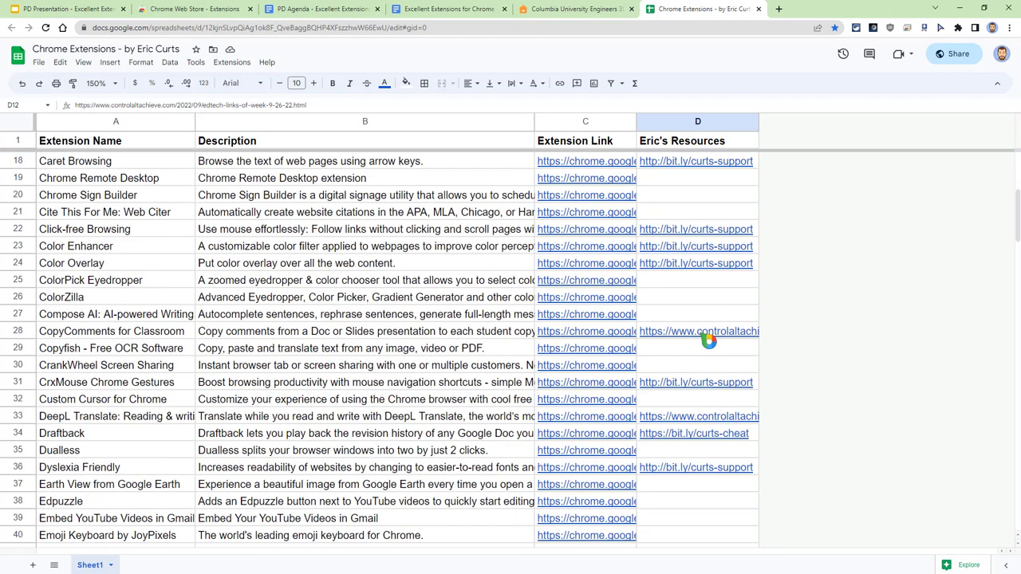
scroll(713, 252, down, 1)
scroll(712, 252, down, 11)
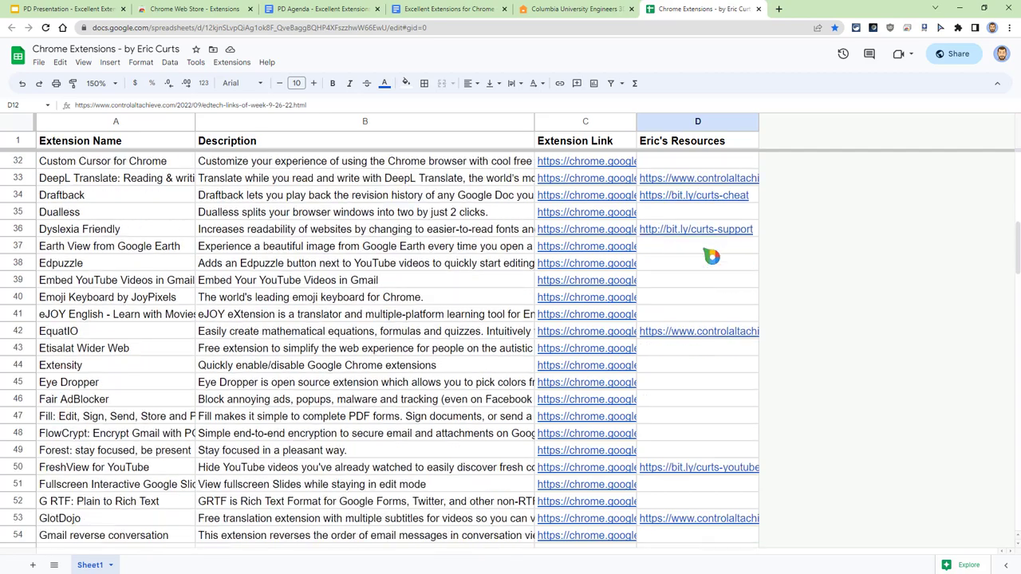
scroll(711, 255, down, 12)
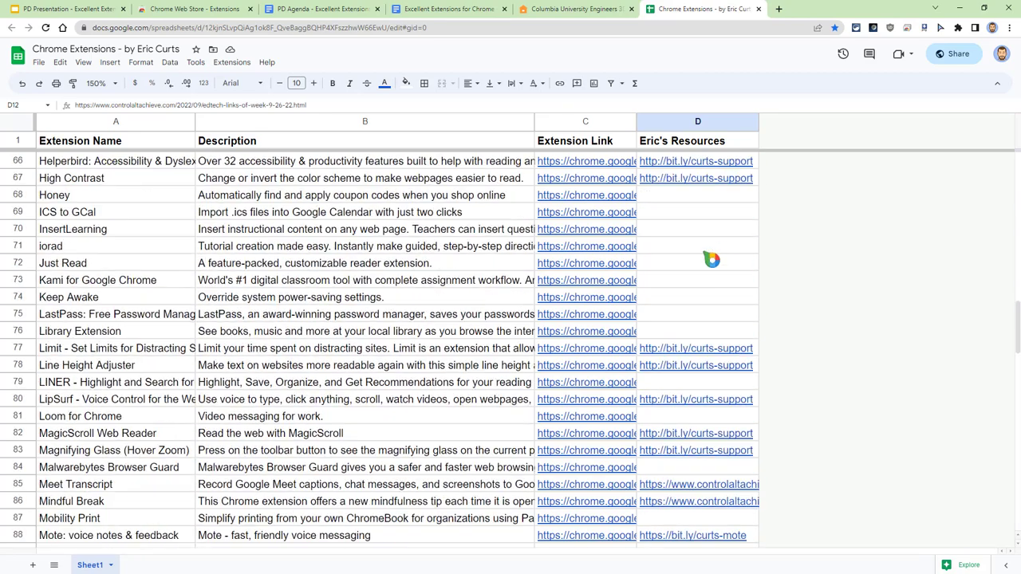
scroll(711, 265, down, 3)
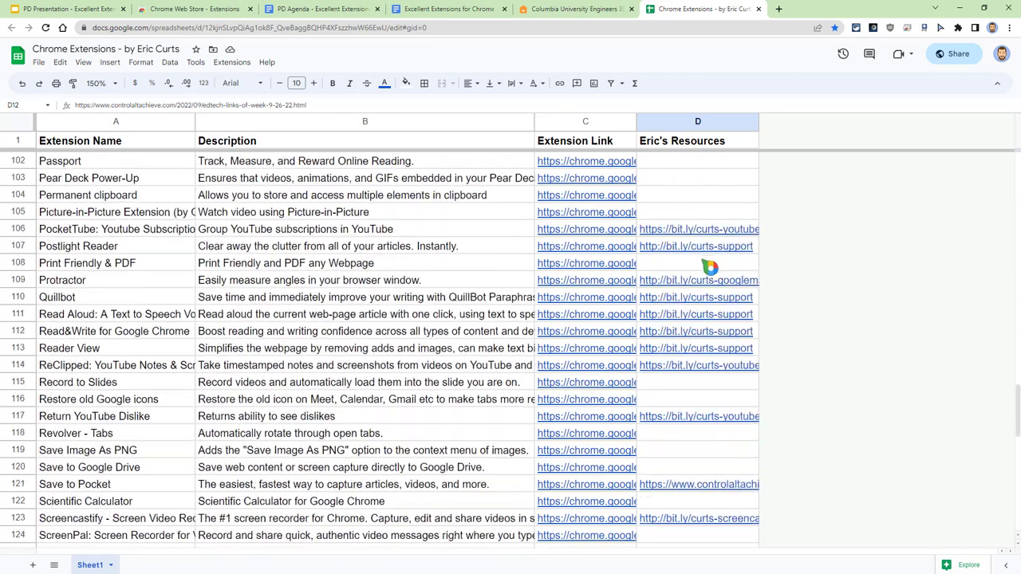
scroll(420, 289, down, 7)
scroll(376, 299, down, 6)
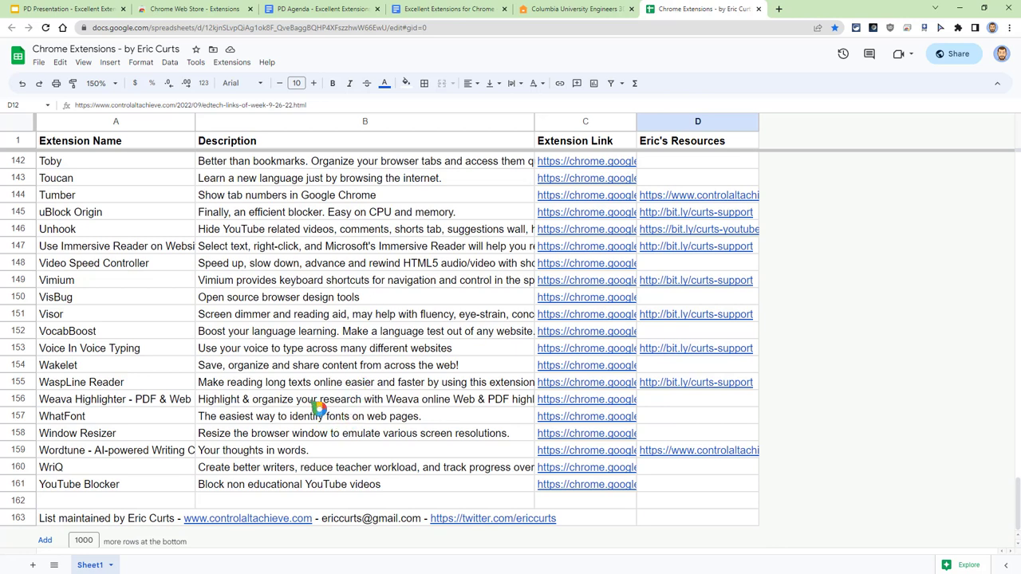
scroll(318, 409, up, 3)
scroll(319, 407, up, 6)
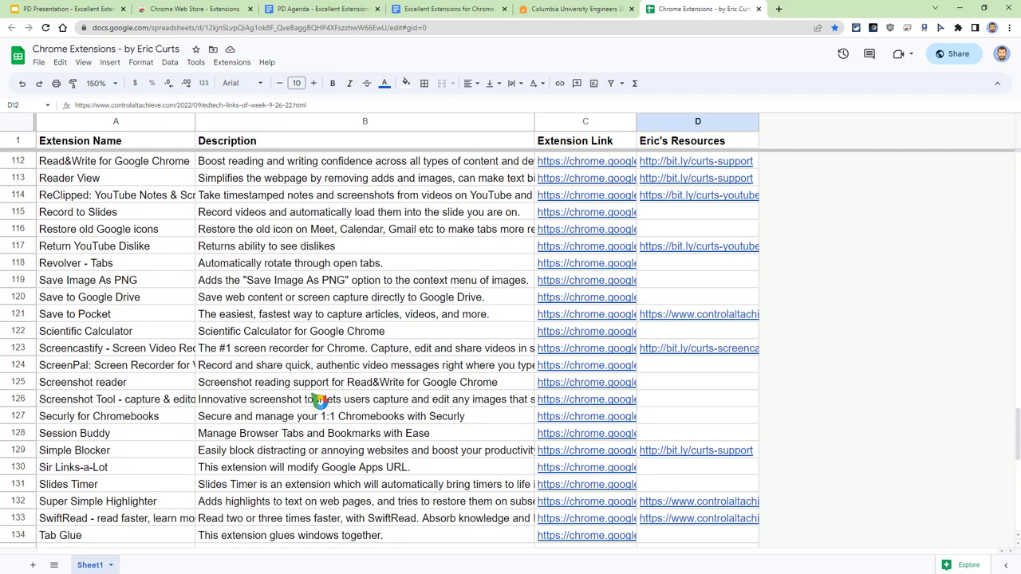
scroll(320, 399, up, 3)
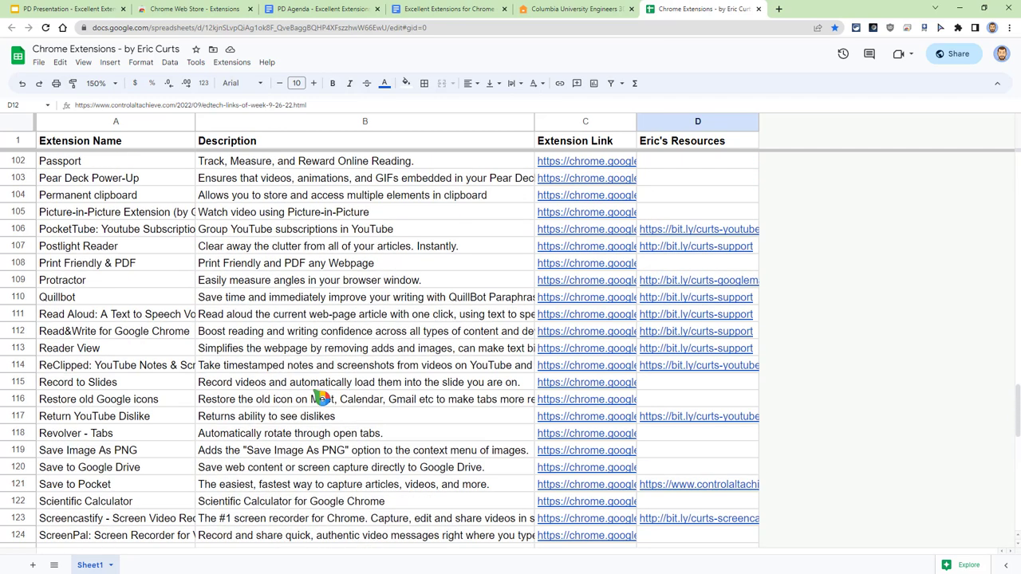
scroll(321, 399, up, 3)
scroll(310, 400, up, 2)
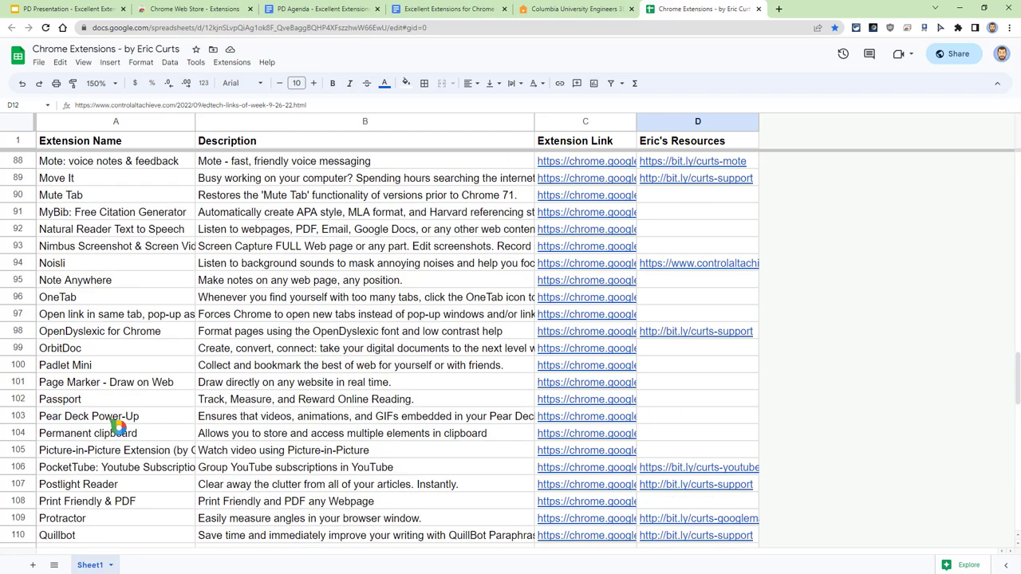
scroll(269, 396, up, 3)
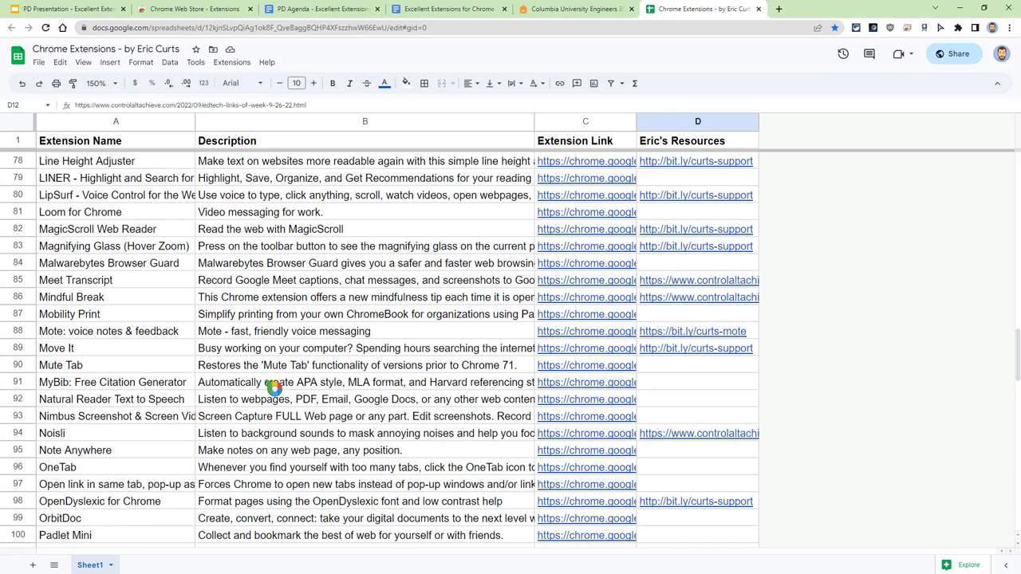
scroll(275, 387, up, 10)
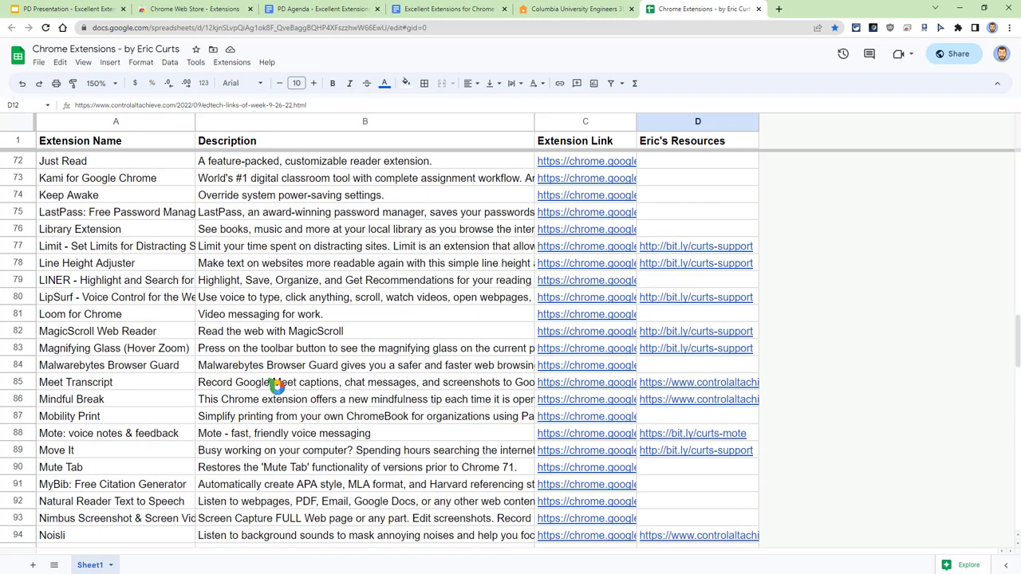
scroll(279, 385, up, 14)
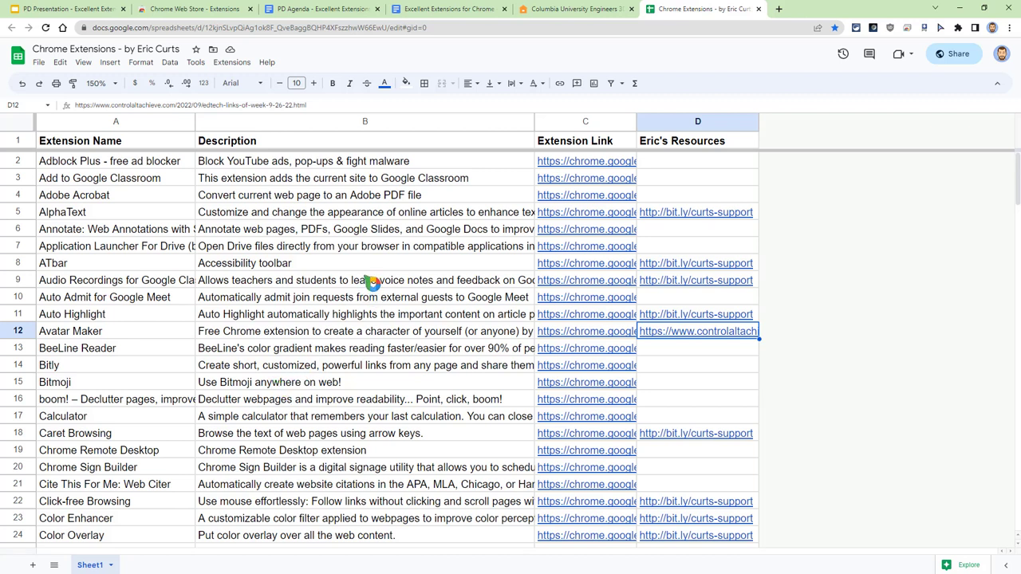
Return to the presentation on the Recommended Extensions slide.
click(94, 13)
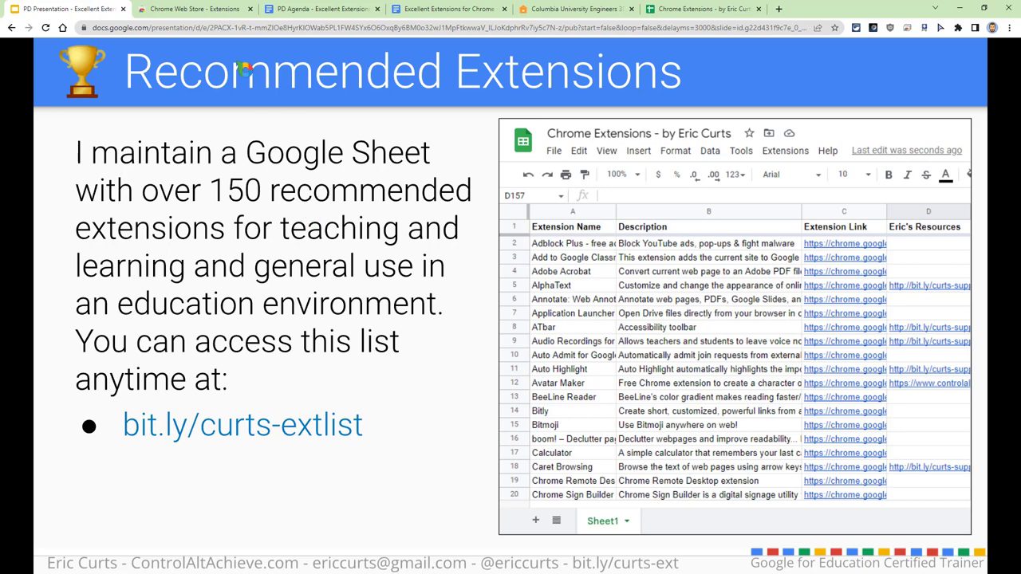
click(239, 206)
key(Left)
In the PD Agenda, highlight the Highlighted Extensions paragraph and scroll through the Google Dictionary notes.
click(335, 9)
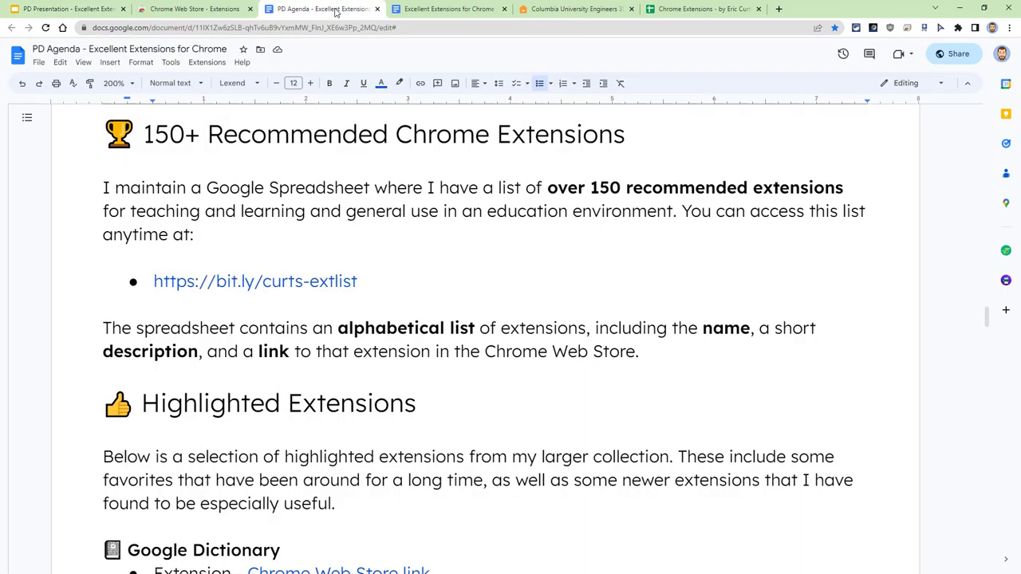
scroll(326, 267, down, 5)
drag(359, 296, 123, 254)
click(334, 268)
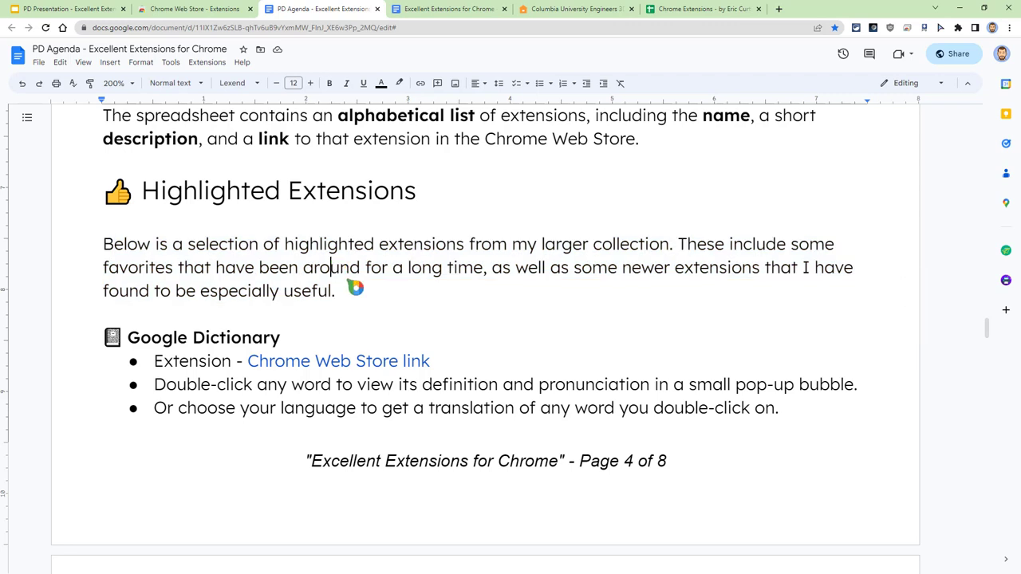
click(356, 292)
scroll(355, 315, down, 2)
scroll(354, 315, down, 1)
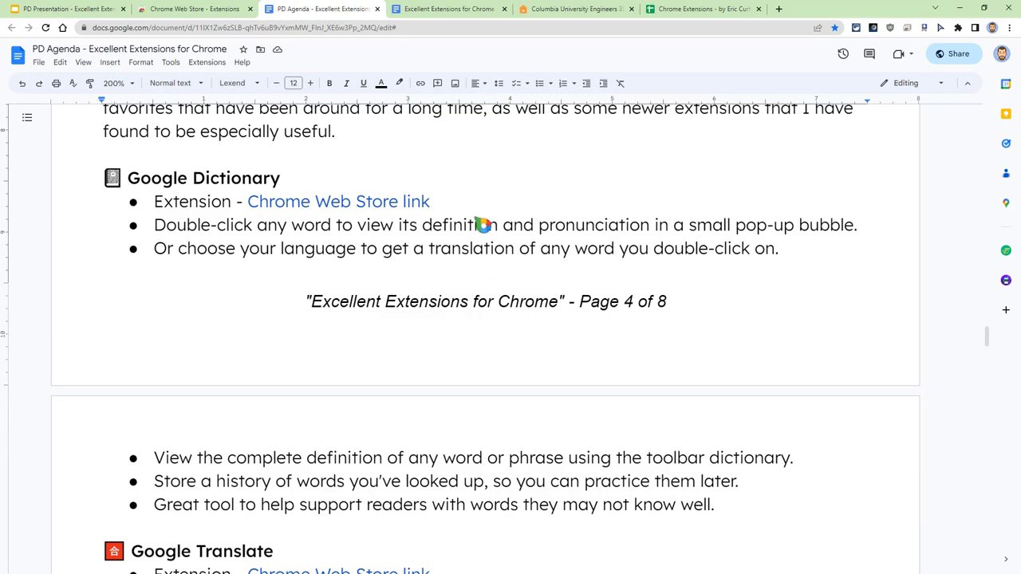
scroll(482, 225, up, 1)
Move the spreadsheet into its own window and close the Web Store and Excellent Extensions tabs.
click(717, 9)
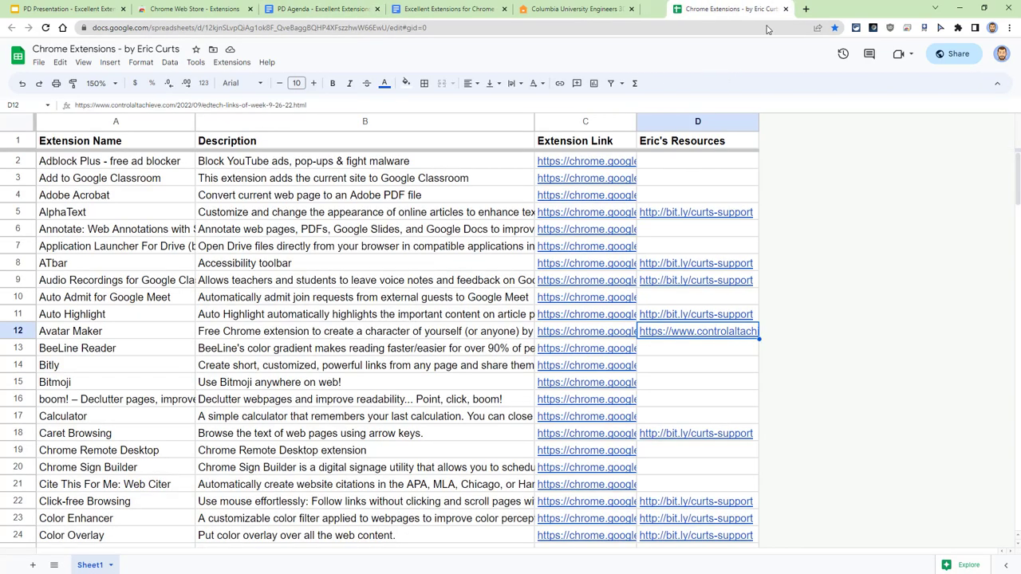
drag(768, 30, 1020, 111)
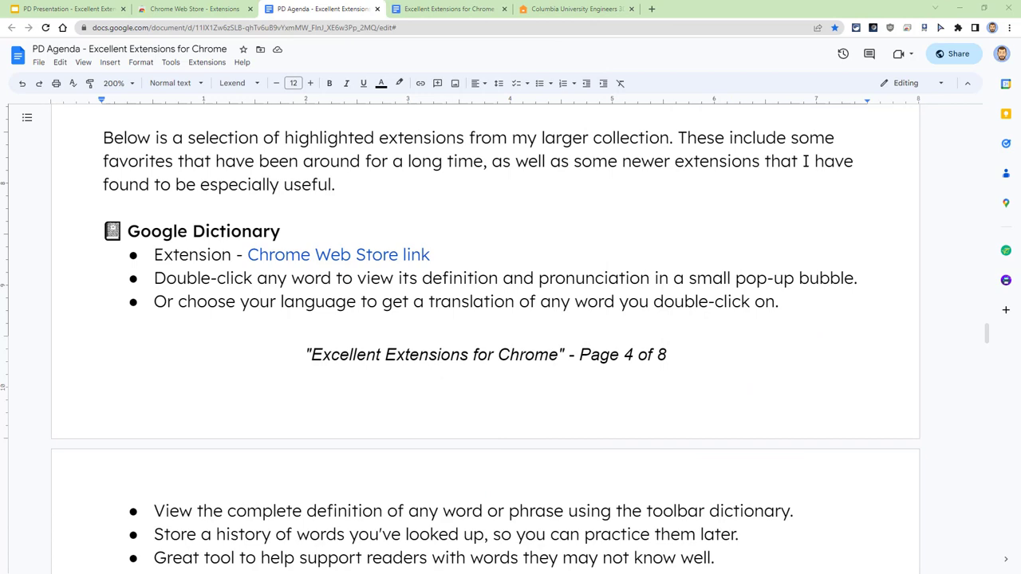
click(228, 9)
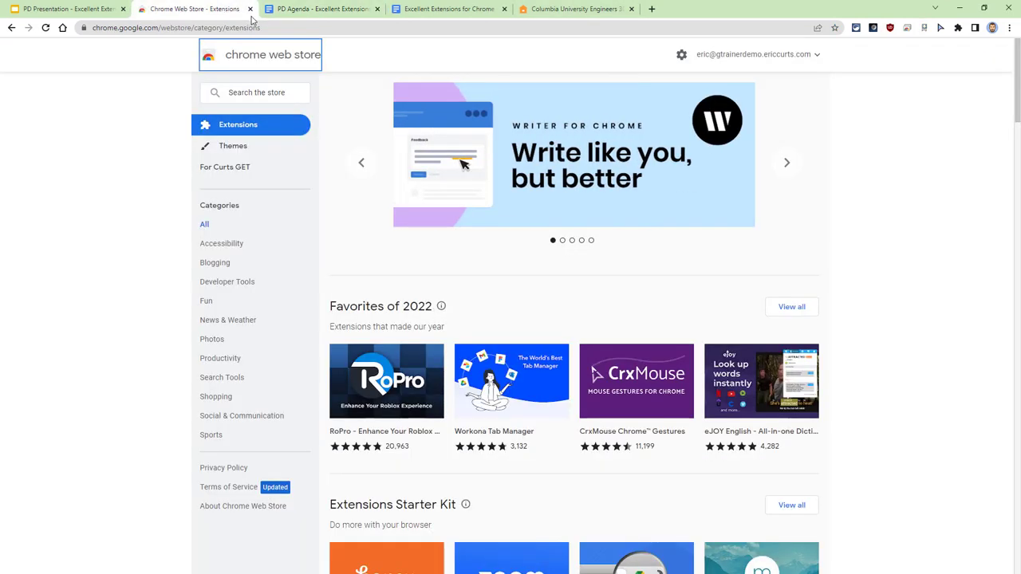
click(249, 9)
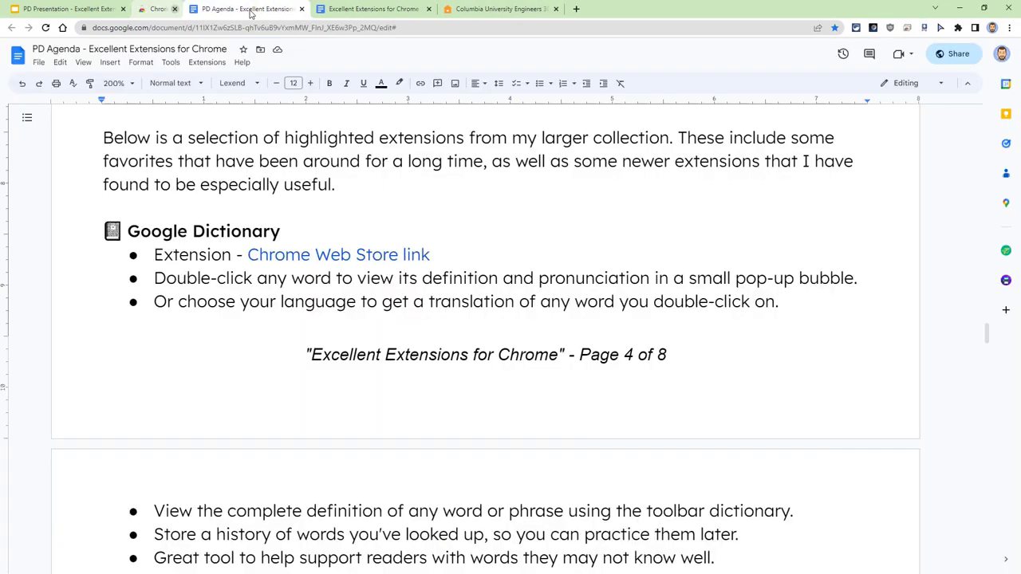
click(347, 10)
click(377, 9)
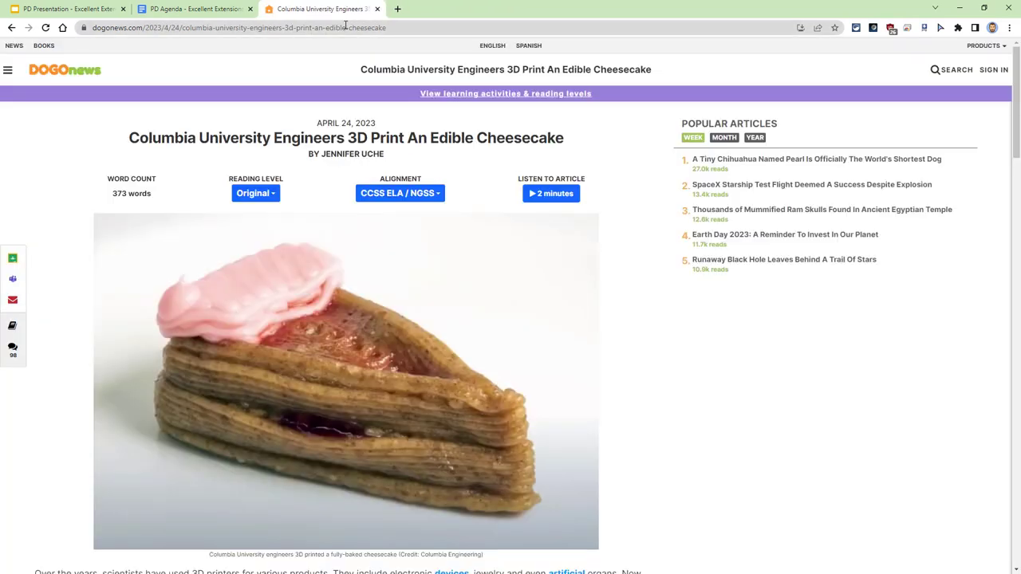
Go back through the PD Agenda to the presentation slideshow.
click(205, 10)
scroll(200, 167, up, 3)
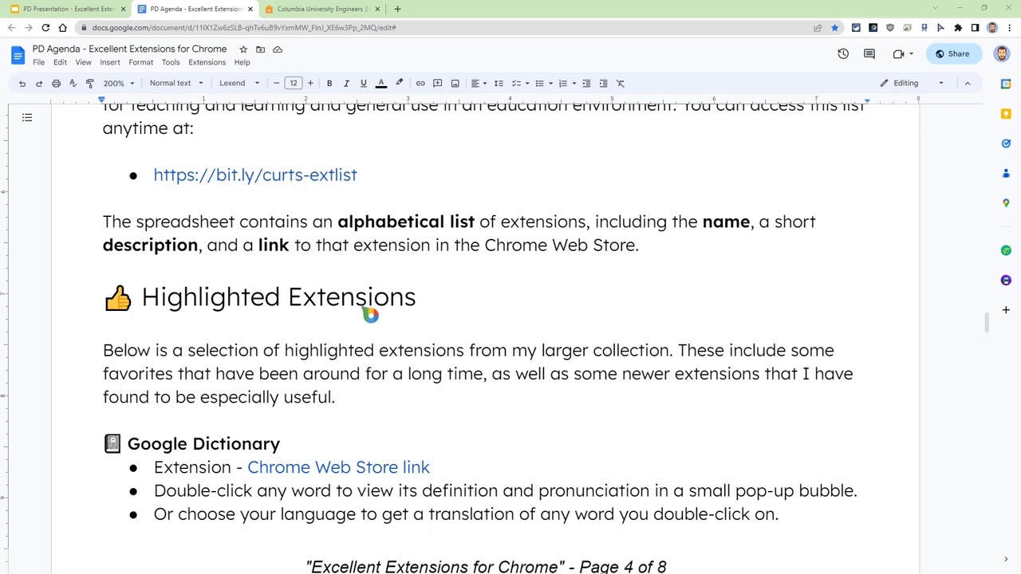
click(75, 11)
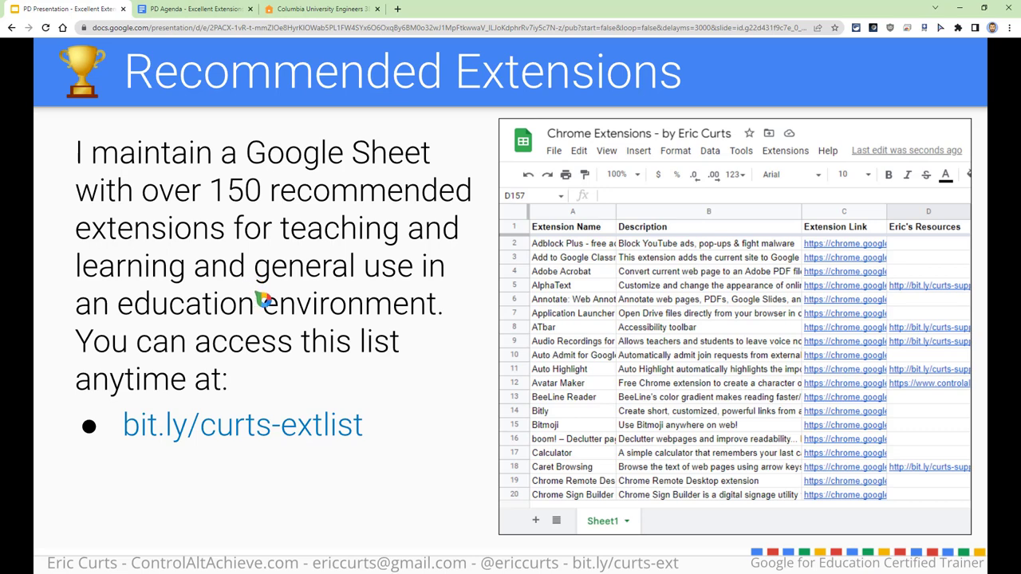
Advance the slideshow to the Google Dictionary slide.
key(Right)
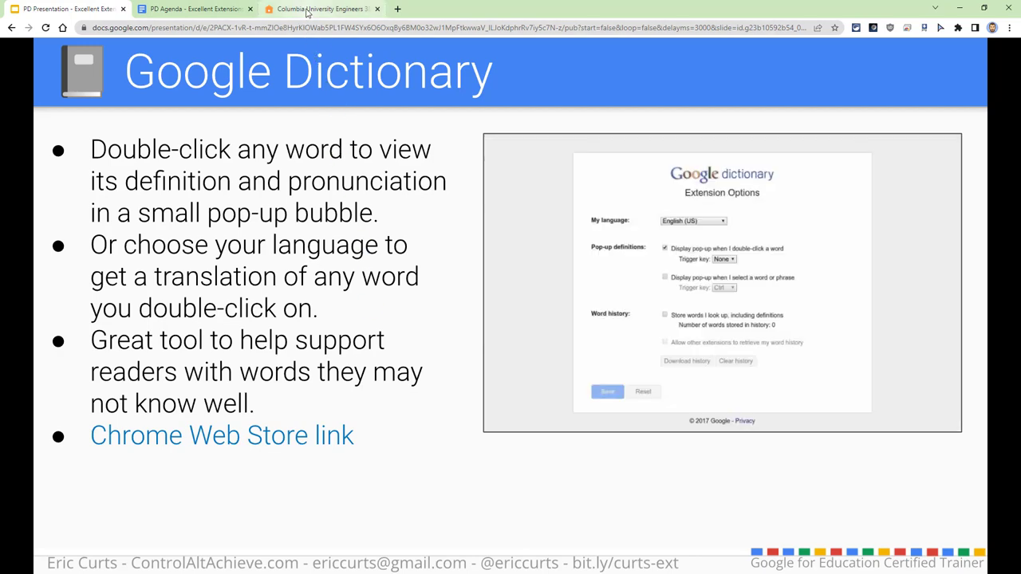
Enable Google Dictionary through Extensity on the DOGOnews cheesecake article and reload it.
click(307, 11)
click(856, 28)
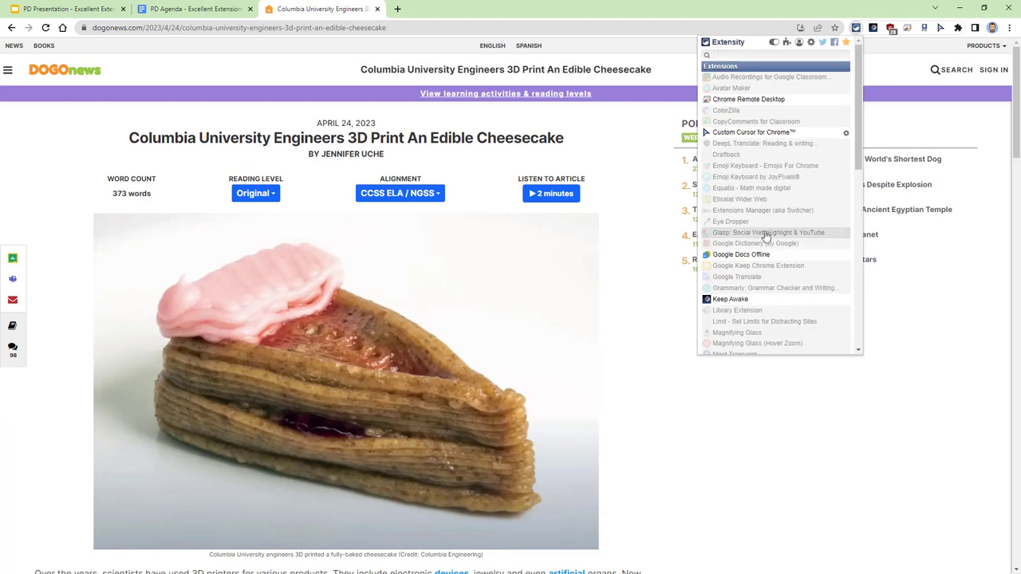
click(754, 243)
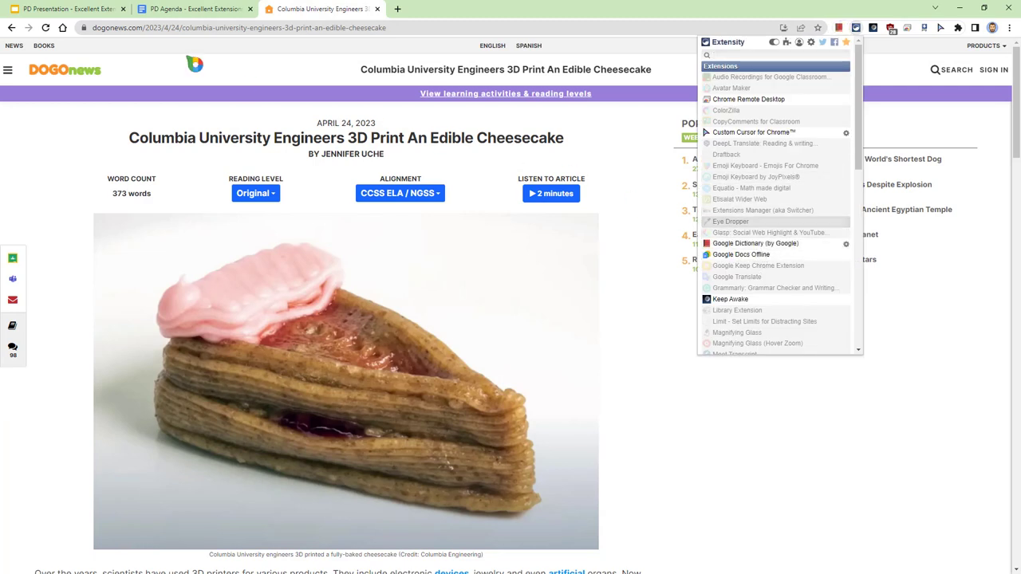
click(683, 393)
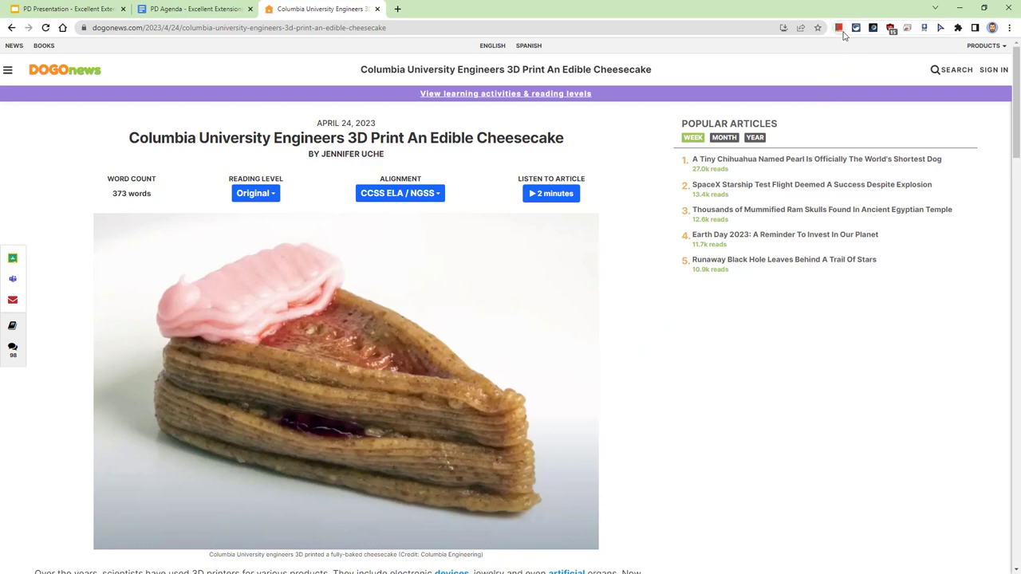
Double-click 'engineers' for its pop-up definition, open the full Google definition, then close that tab.
scroll(638, 283, down, 5)
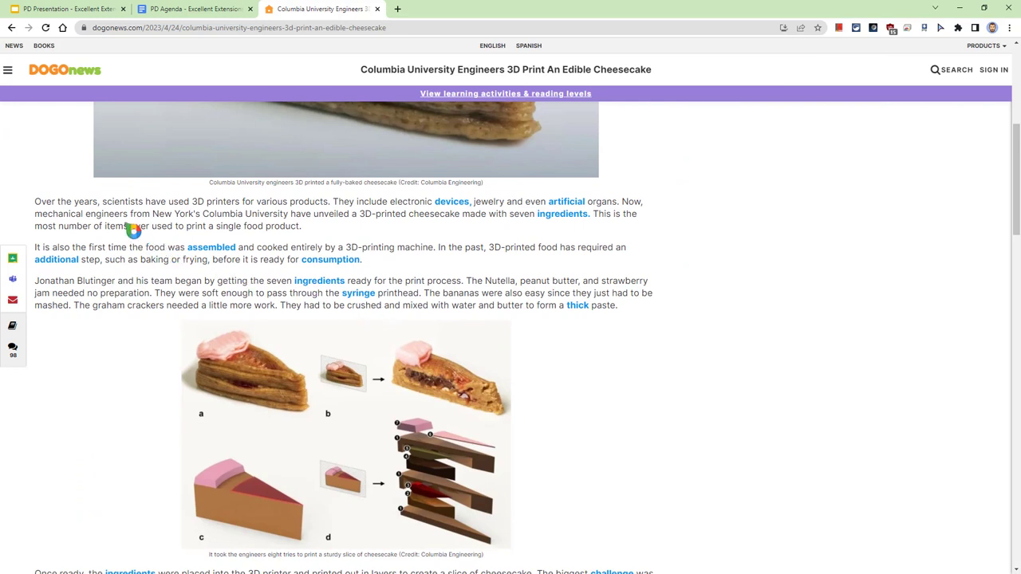
double_click(119, 218)
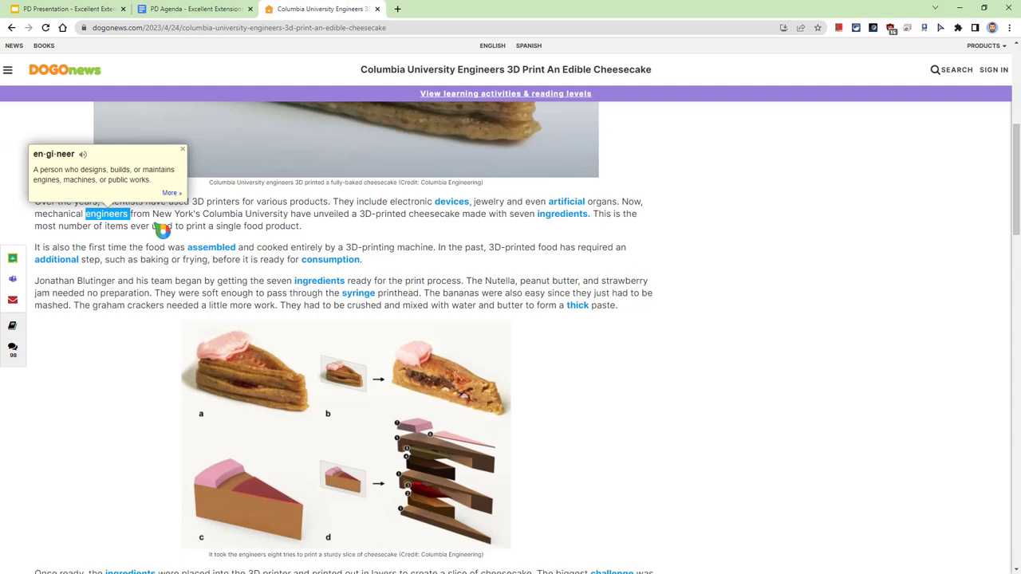
click(171, 193)
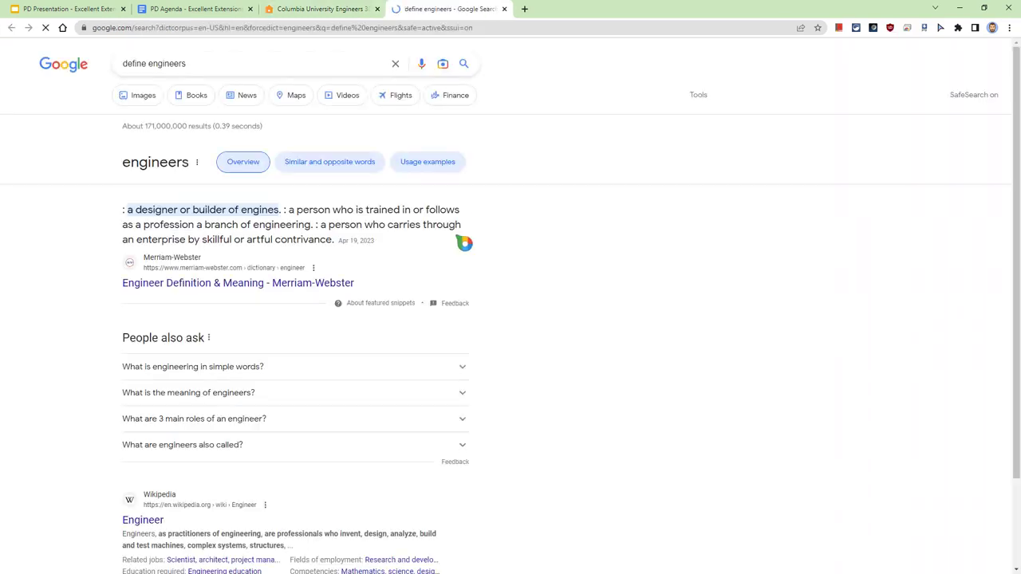
click(504, 8)
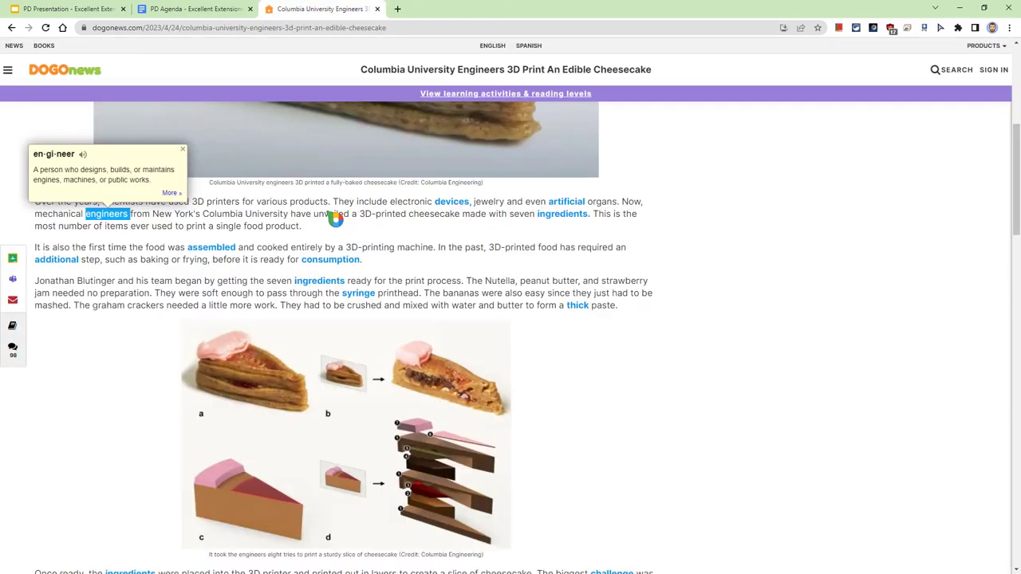
Show the Google Dictionary toolbar definition of 'engineers', dismiss it, and return to the article's top.
double_click(106, 214)
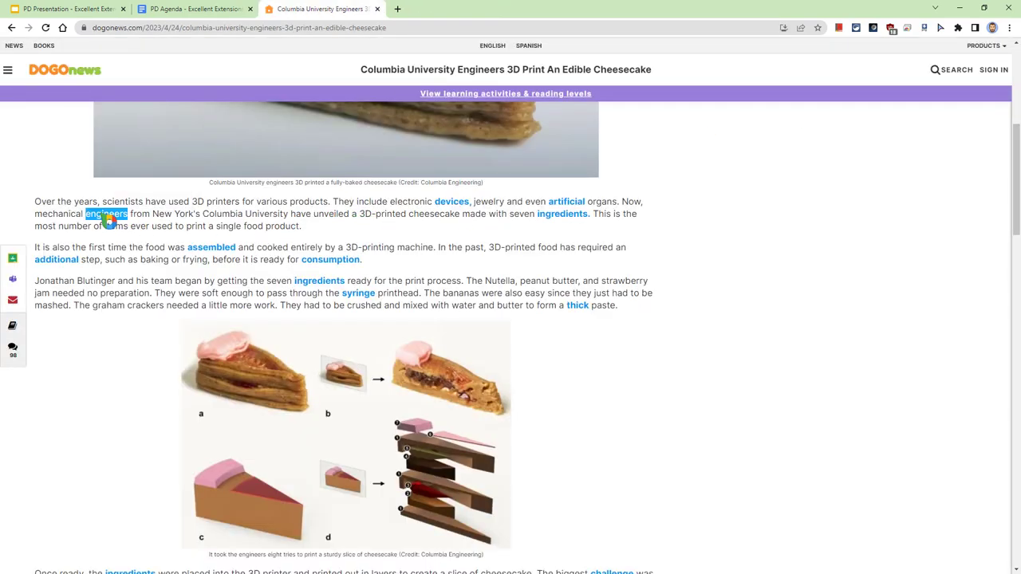
click(838, 29)
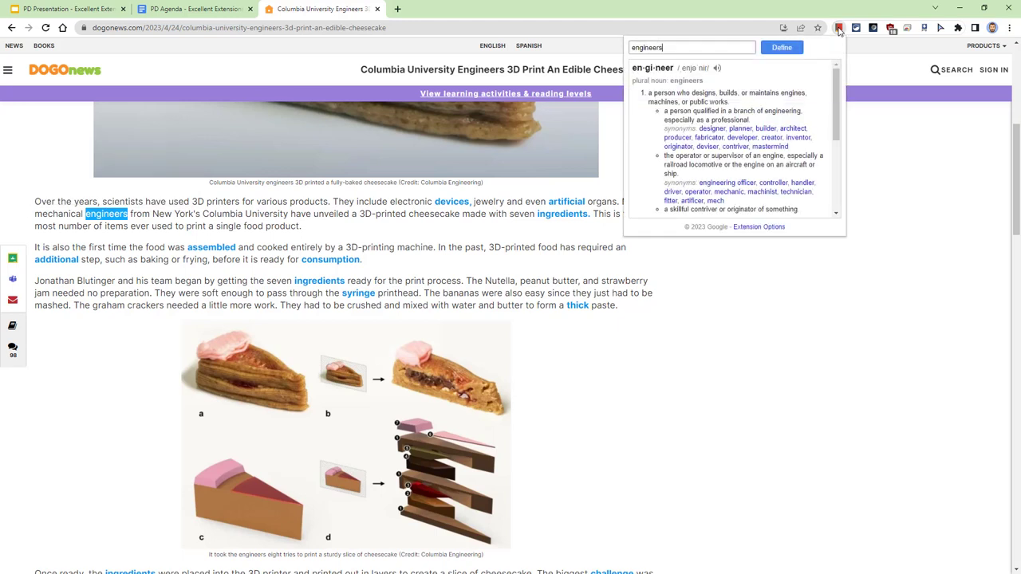
scroll(796, 124, down, 5)
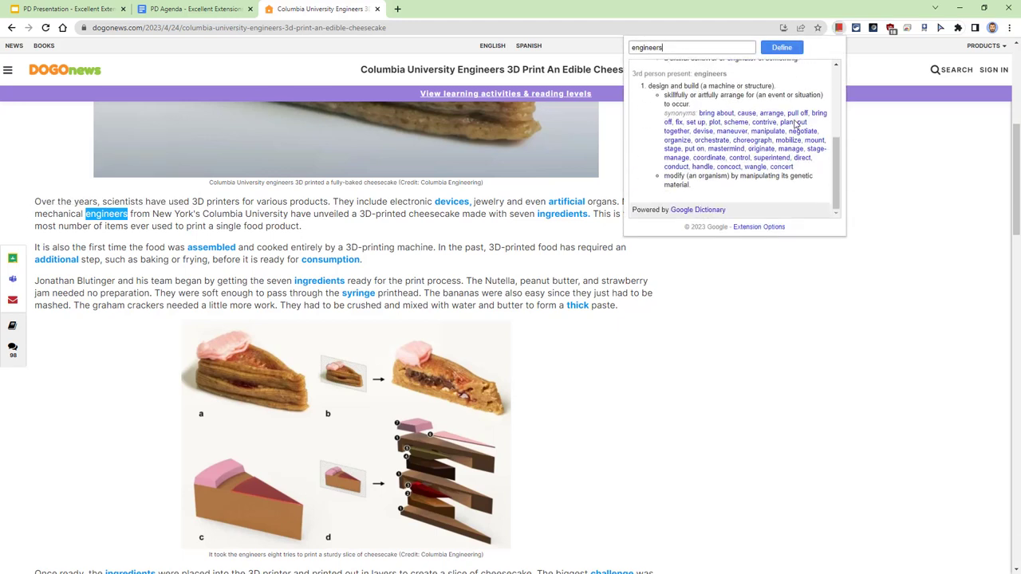
scroll(795, 124, up, 5)
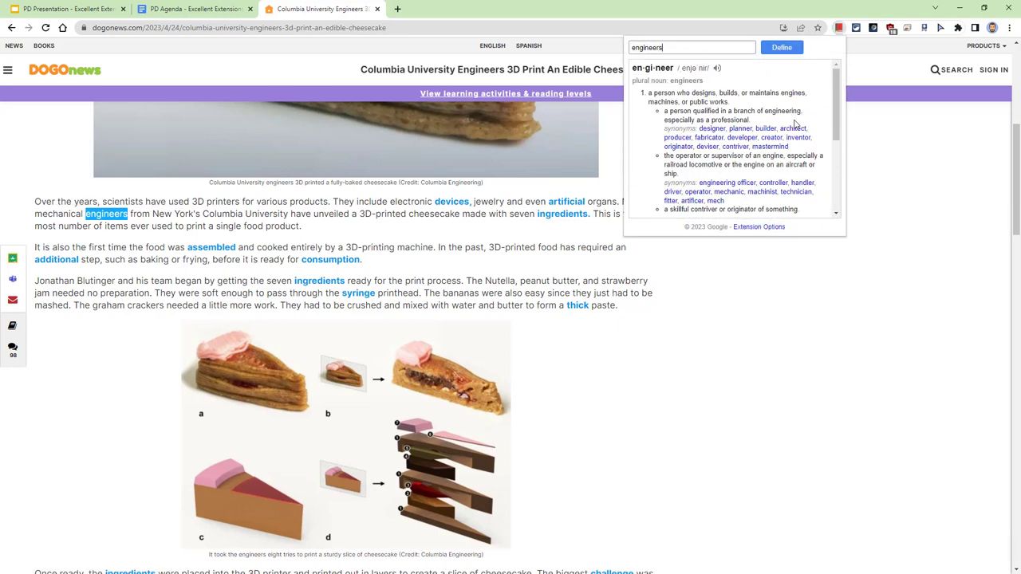
click(709, 292)
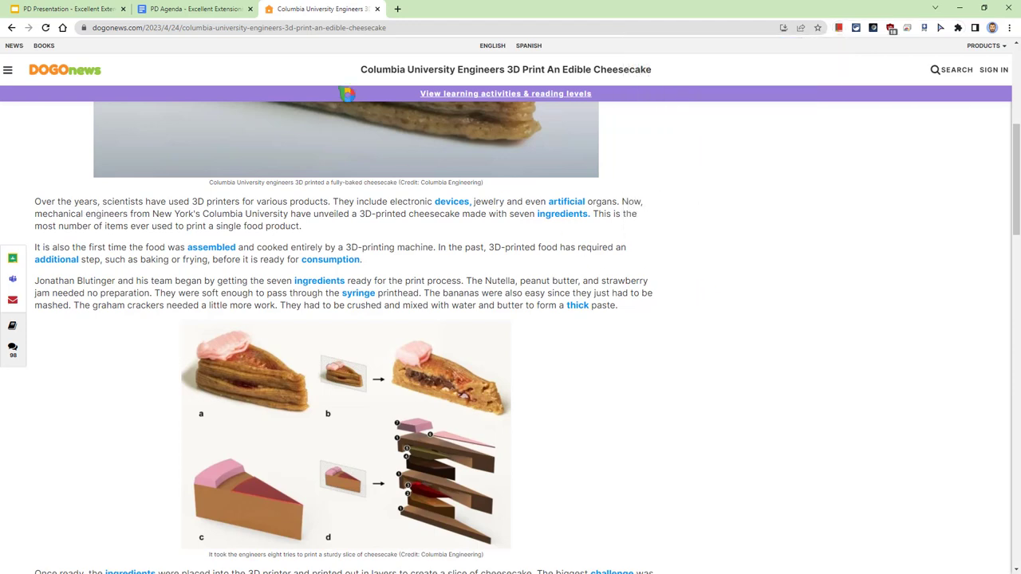
scroll(171, 225, up, 5)
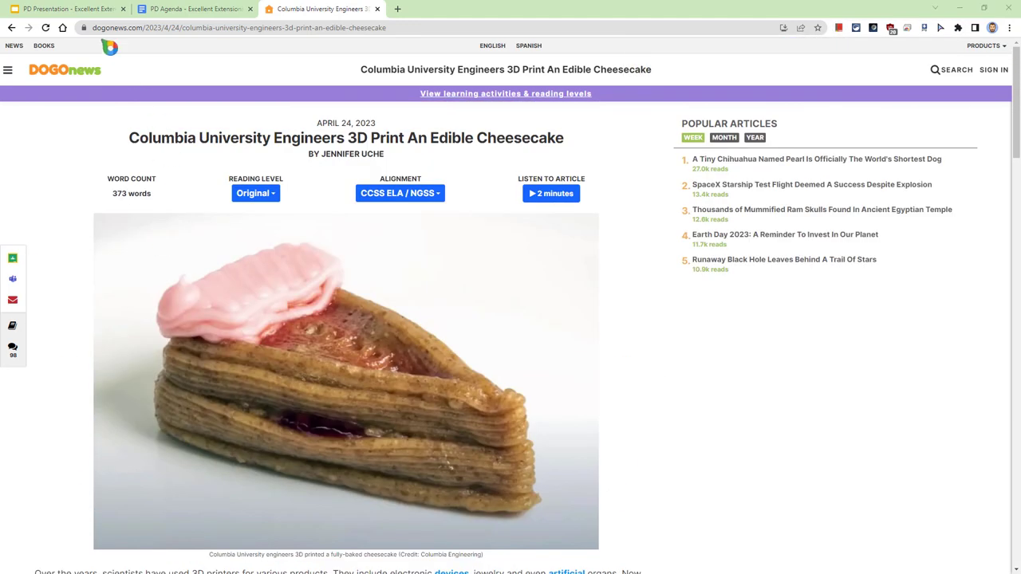
Return to the presentation and advance to the Google Translate slide.
click(79, 10)
key(Right)
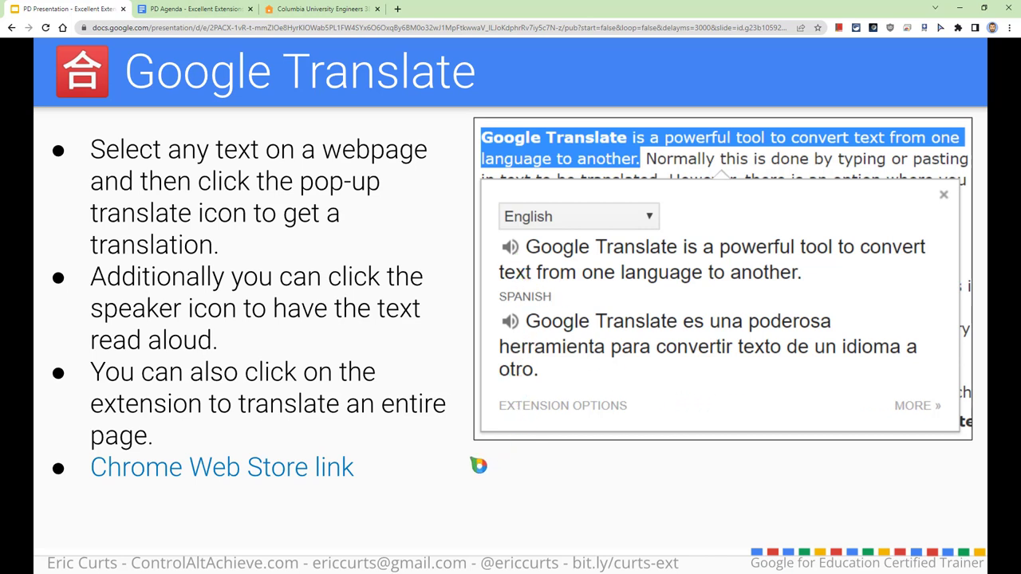
On the DOGOnews cheesecake tab, disable Google Dictionary through Extensity and reload the article.
click(299, 12)
click(856, 28)
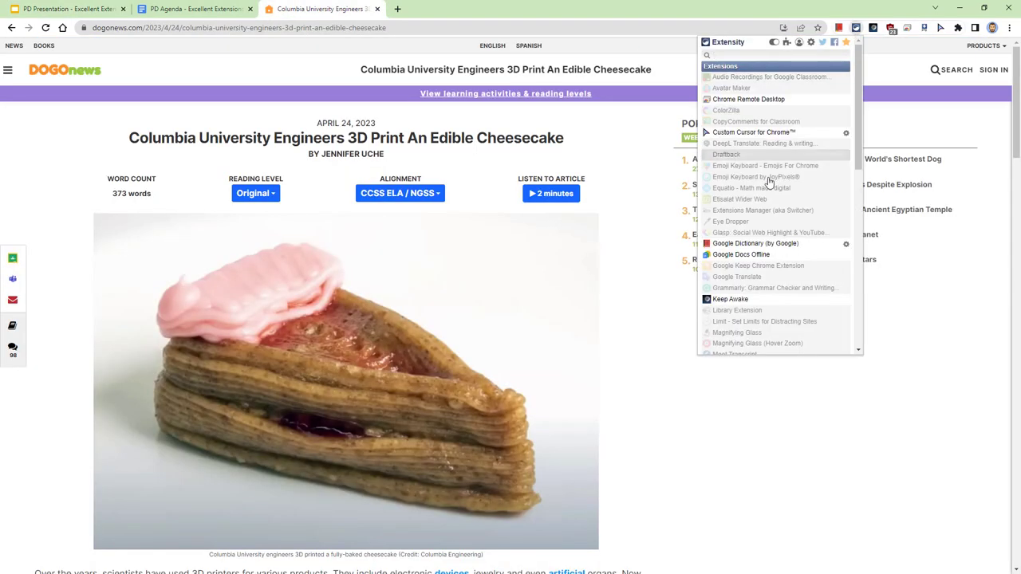
scroll(744, 235, down, 5)
scroll(744, 237, up, 5)
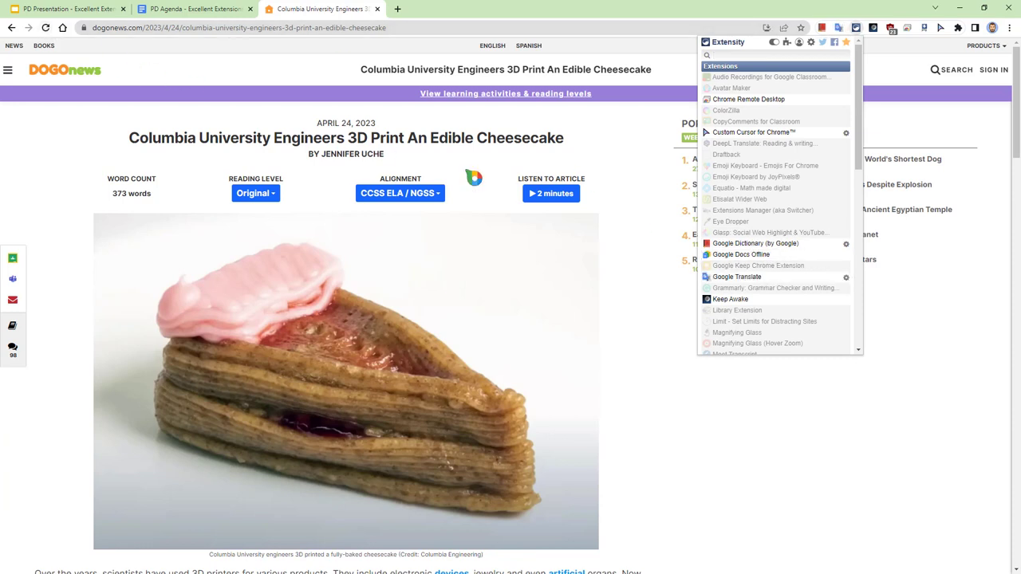
click(755, 244)
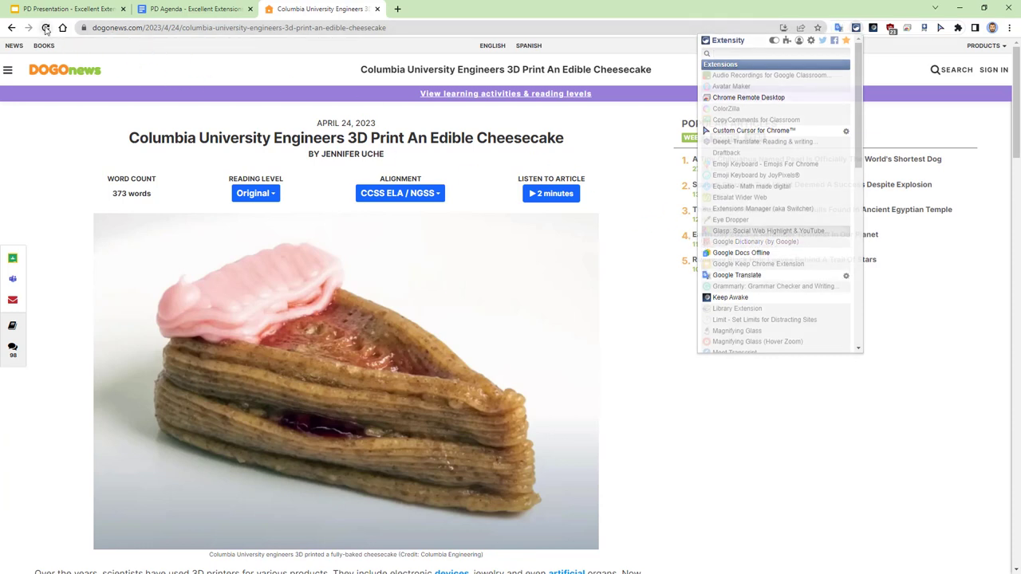
click(878, 339)
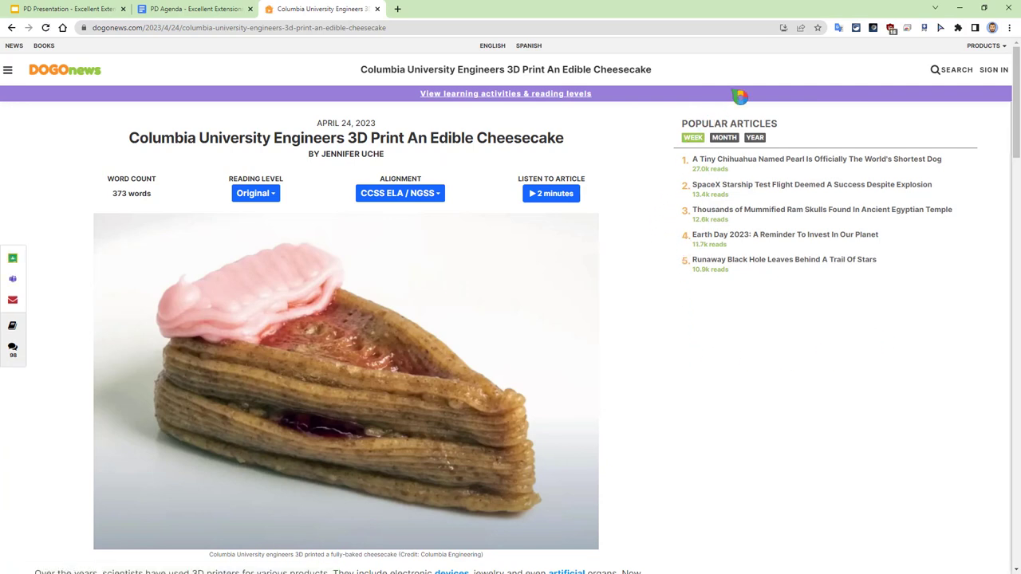
Check Google Translate's options, leaving the primary language as Spanish, then close the options tab.
right_click(839, 29)
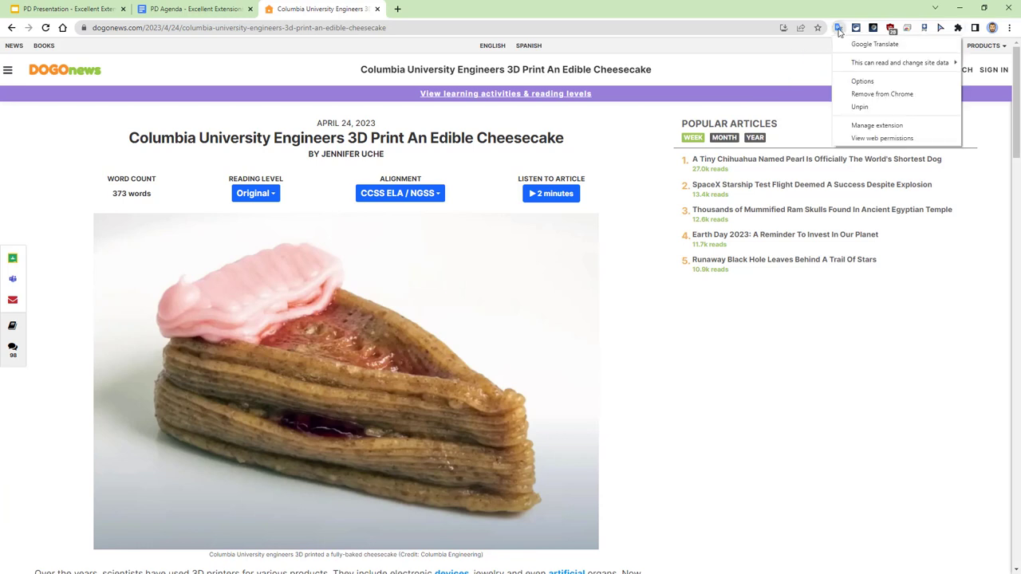
click(857, 81)
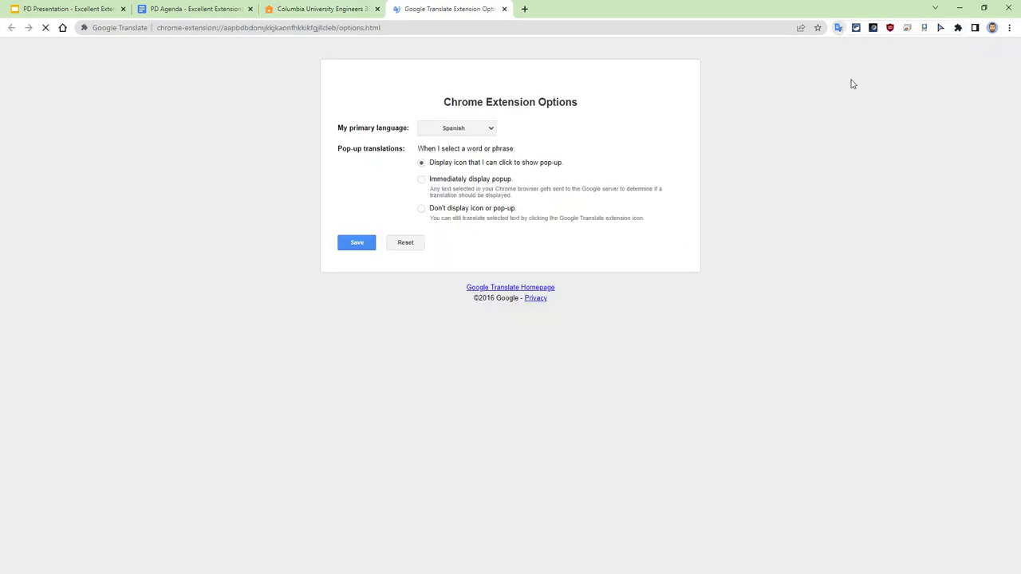
click(489, 134)
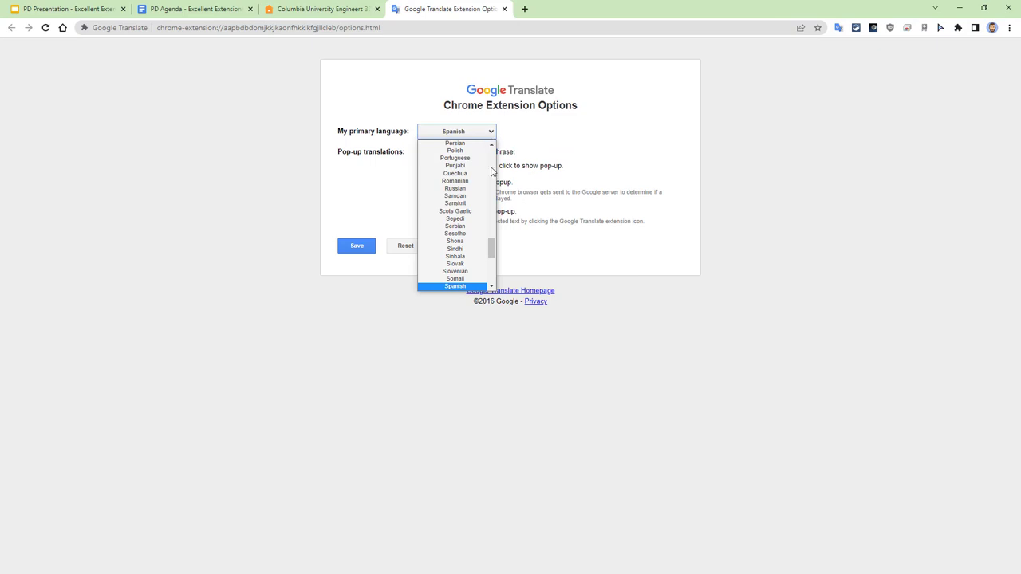
drag(491, 249, 500, 281)
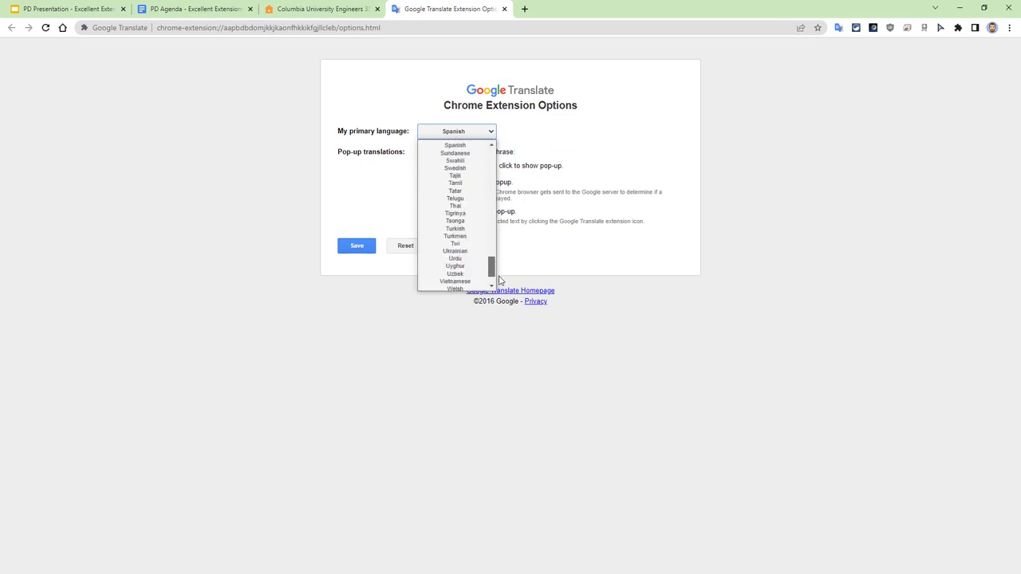
click(746, 160)
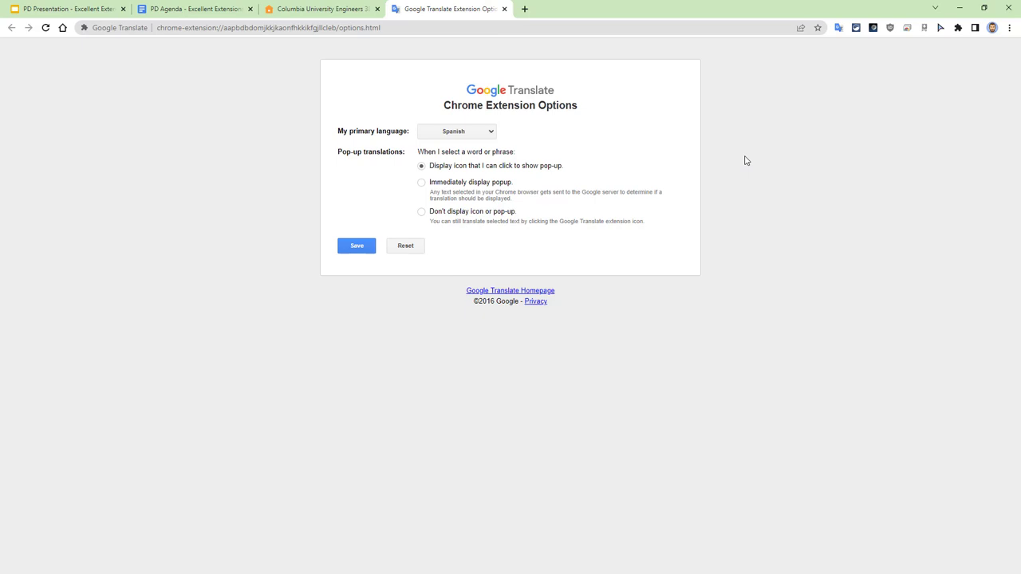
click(504, 9)
Translate the paragraph beginning 'It is also the first time' into Spanish with Google Translate.
scroll(560, 205, down, 5)
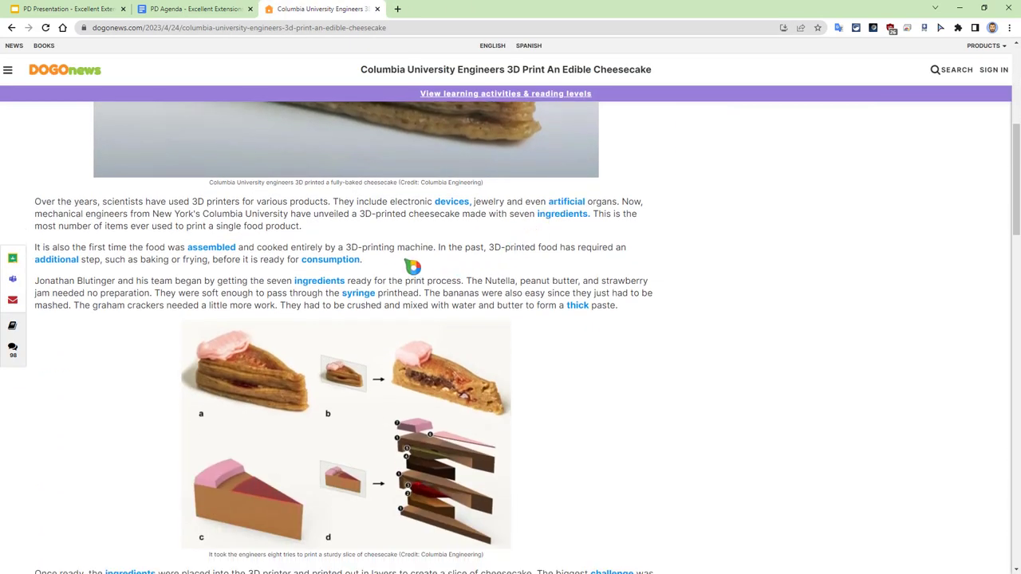
triple_click(363, 263)
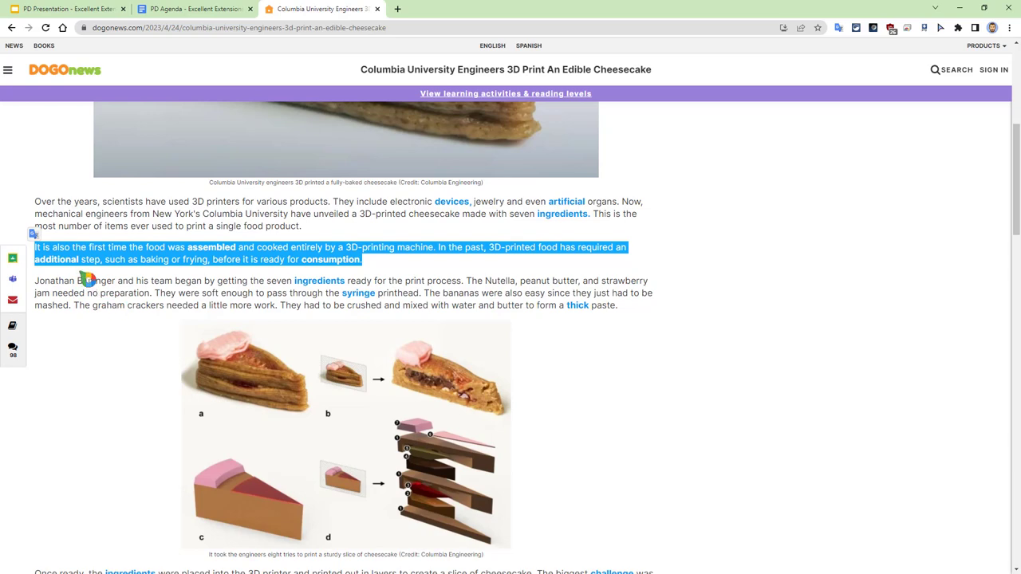
click(33, 235)
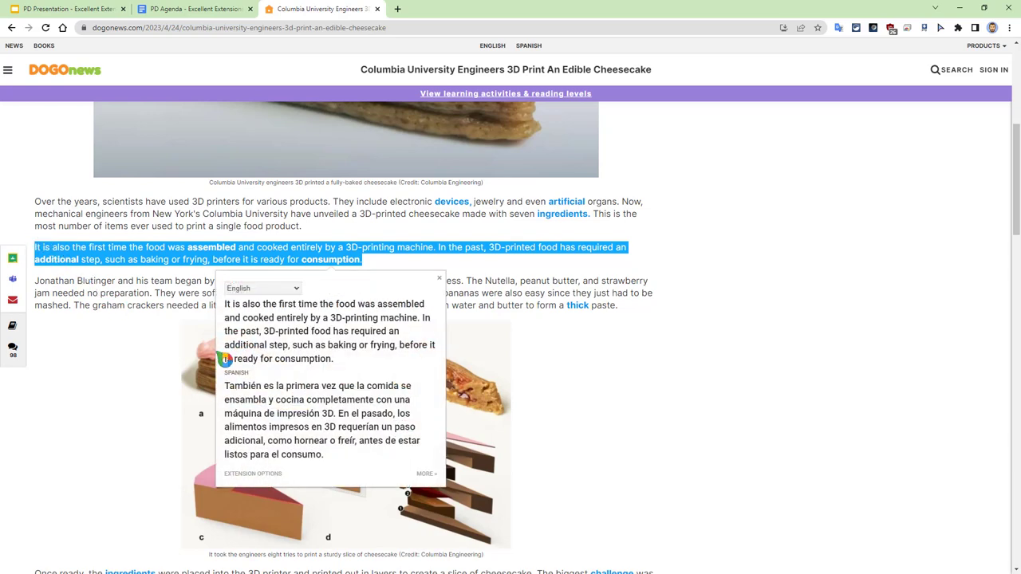
scroll(303, 403, down, 3)
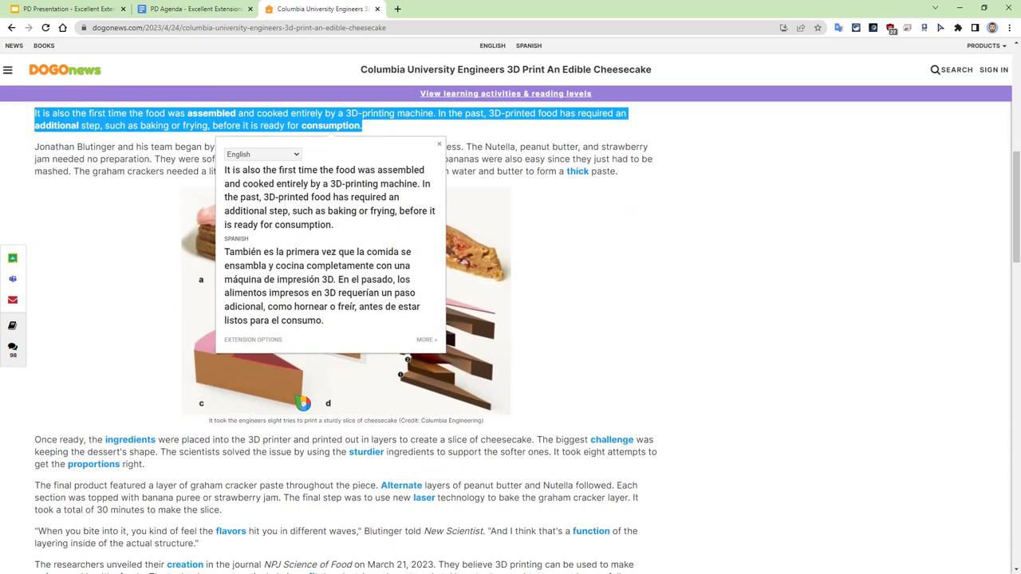
scroll(327, 323, up, 2)
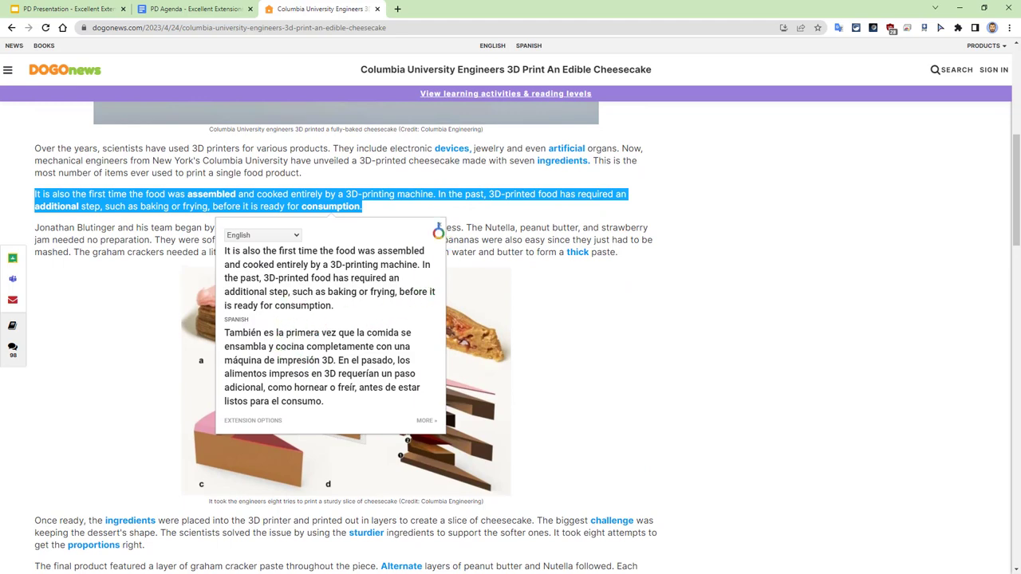
Dismiss the translation and return to the presentation's Read&Write for Google Chrome slide.
click(438, 228)
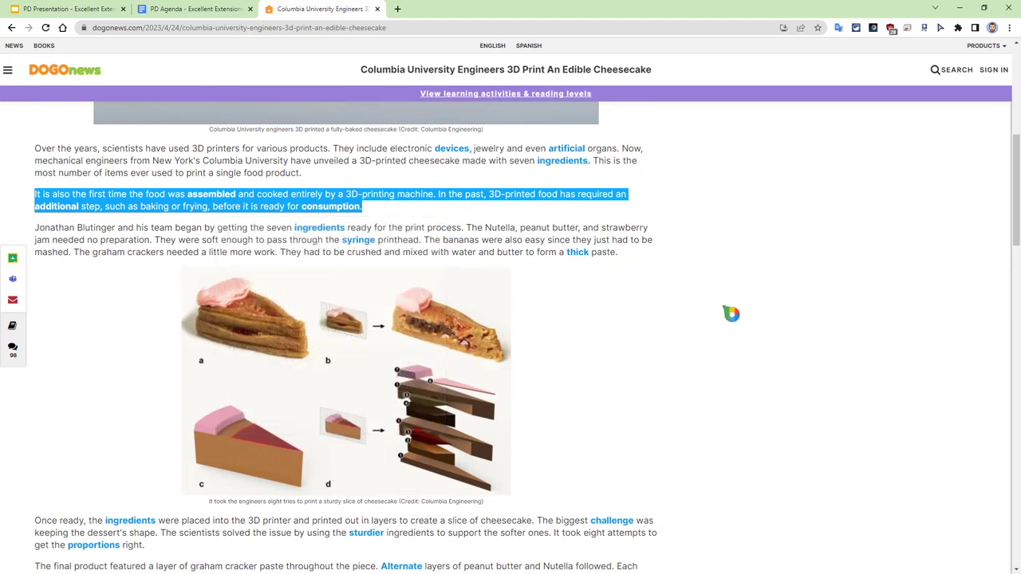
click(731, 313)
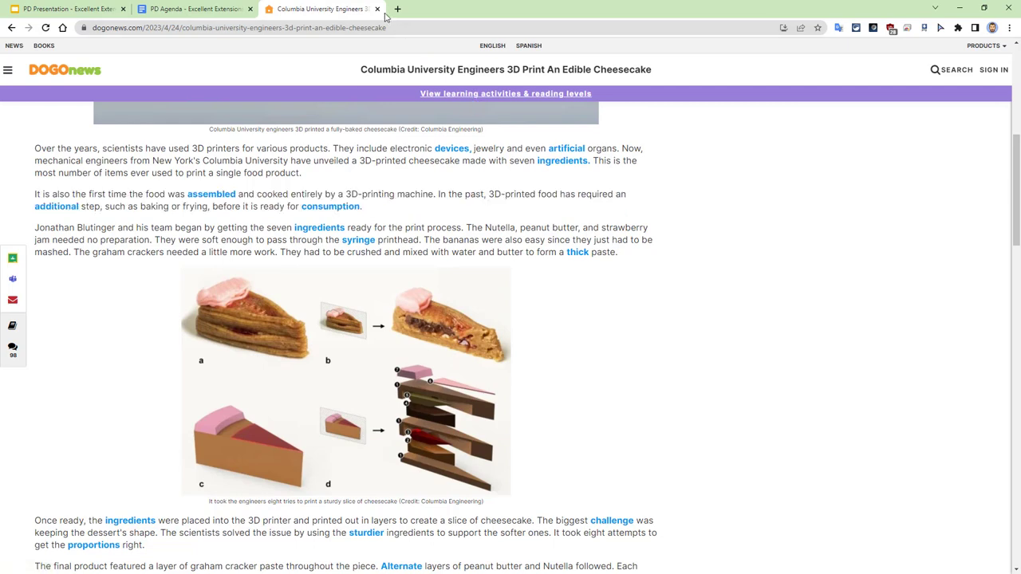
click(64, 9)
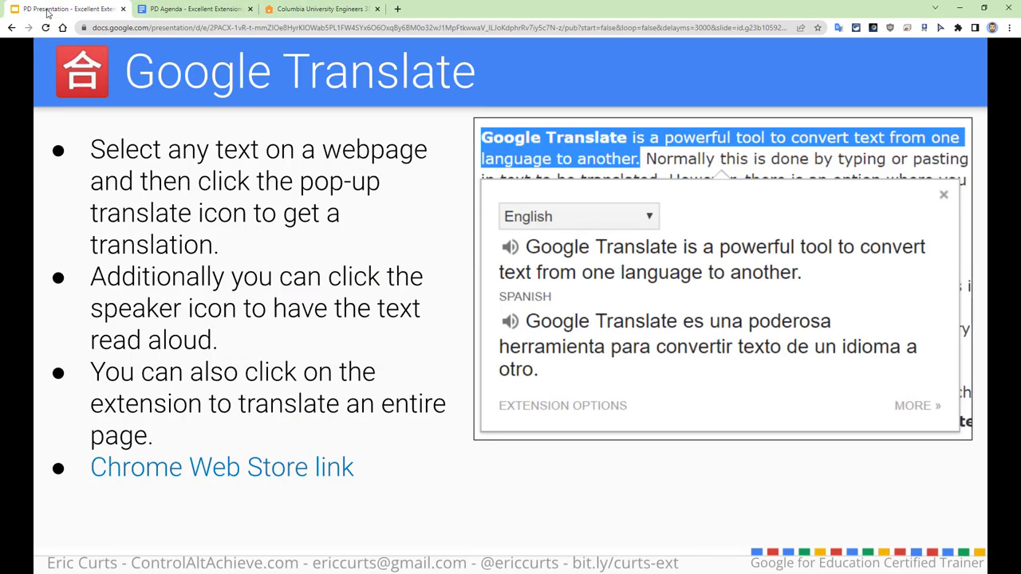
click(351, 279)
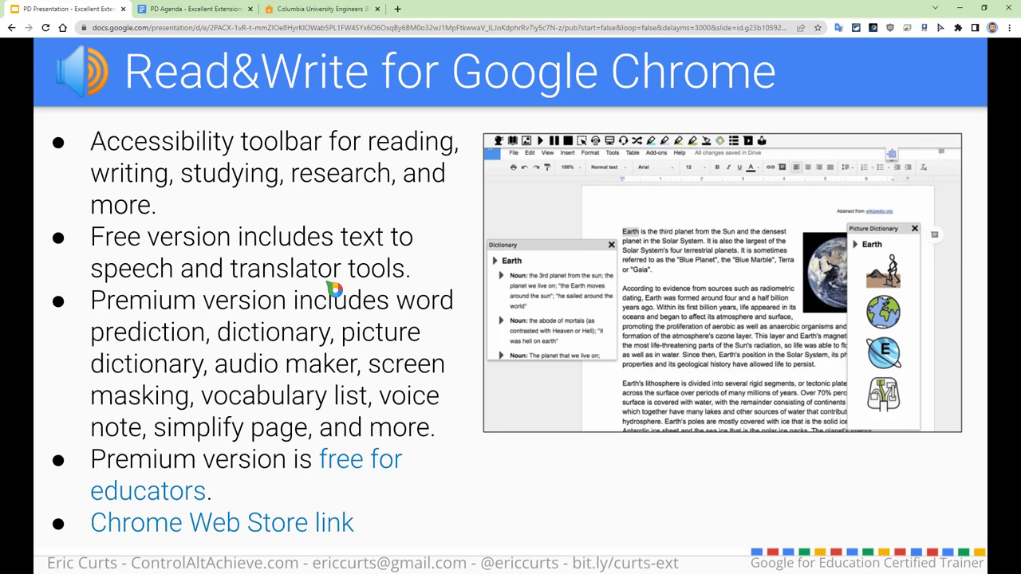
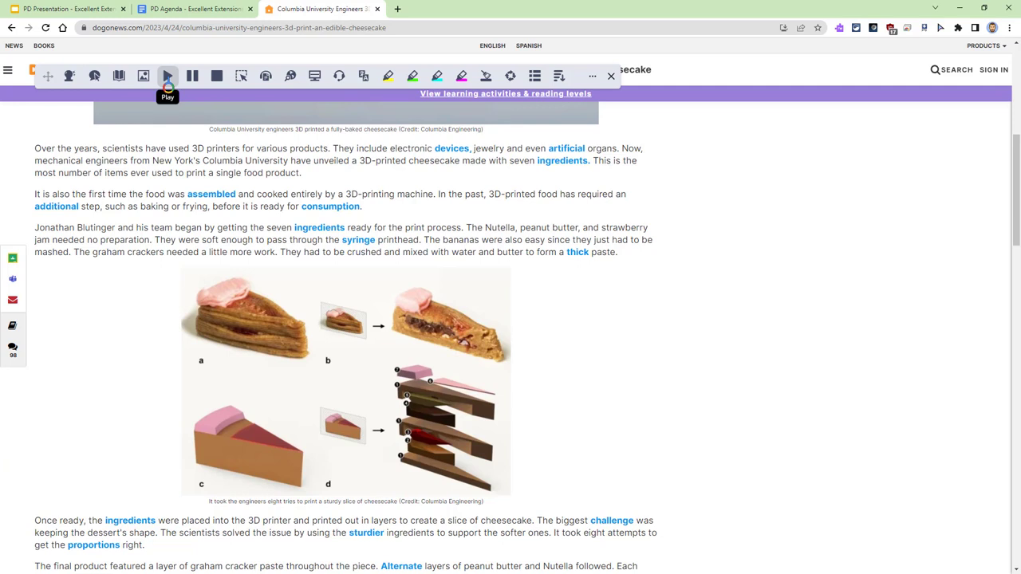
Pick English (US) Female Samantha as Read&Write's speech voice and save the settings.
click(592, 80)
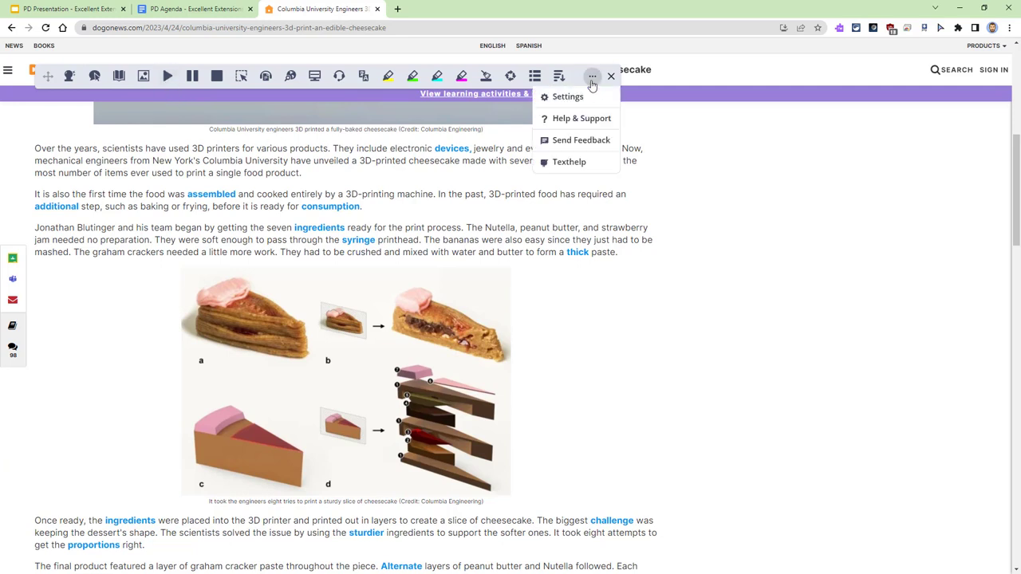
click(586, 97)
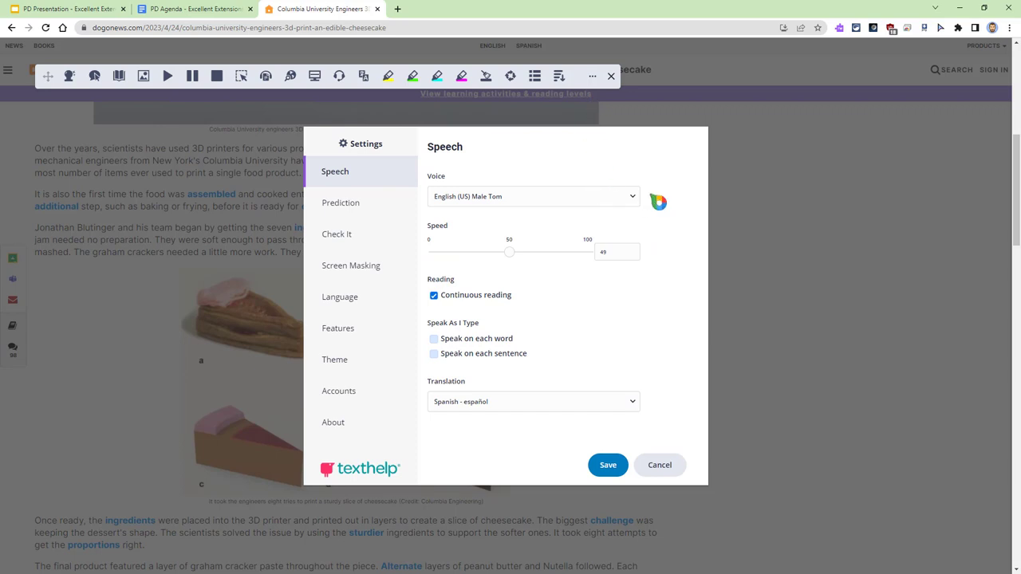
click(634, 200)
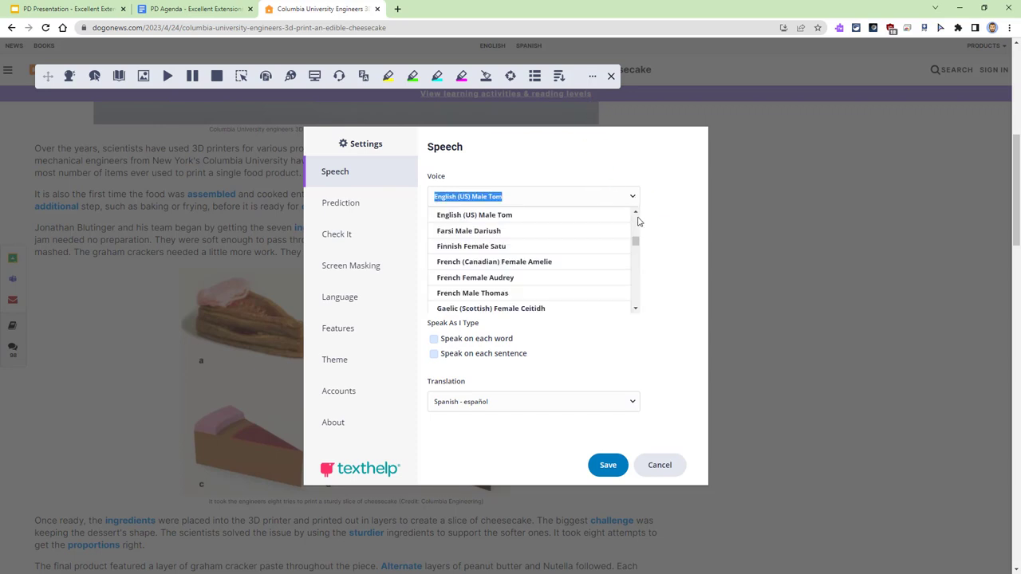
click(636, 213)
click(636, 213)
click(635, 213)
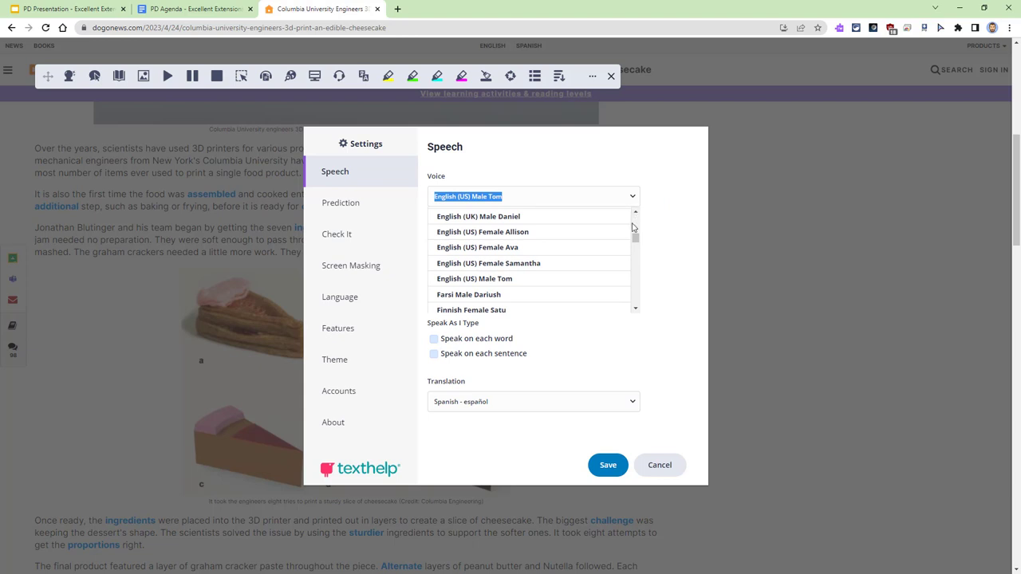
click(553, 264)
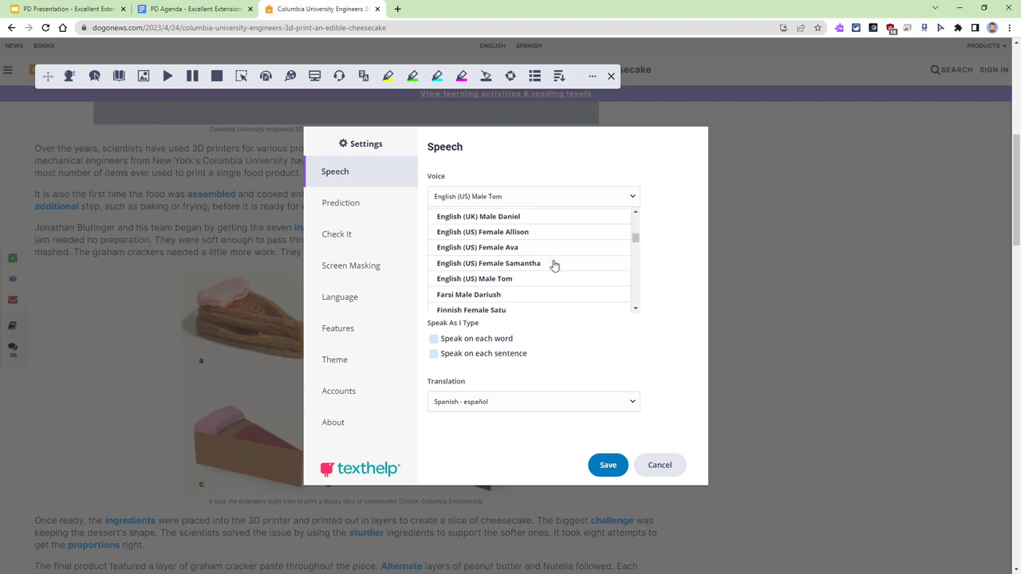
click(632, 199)
mouse_move(635, 239)
mouse_down()
mouse_move(637, 215)
mouse_move(639, 297)
mouse_move(640, 225)
mouse_up()
click(678, 231)
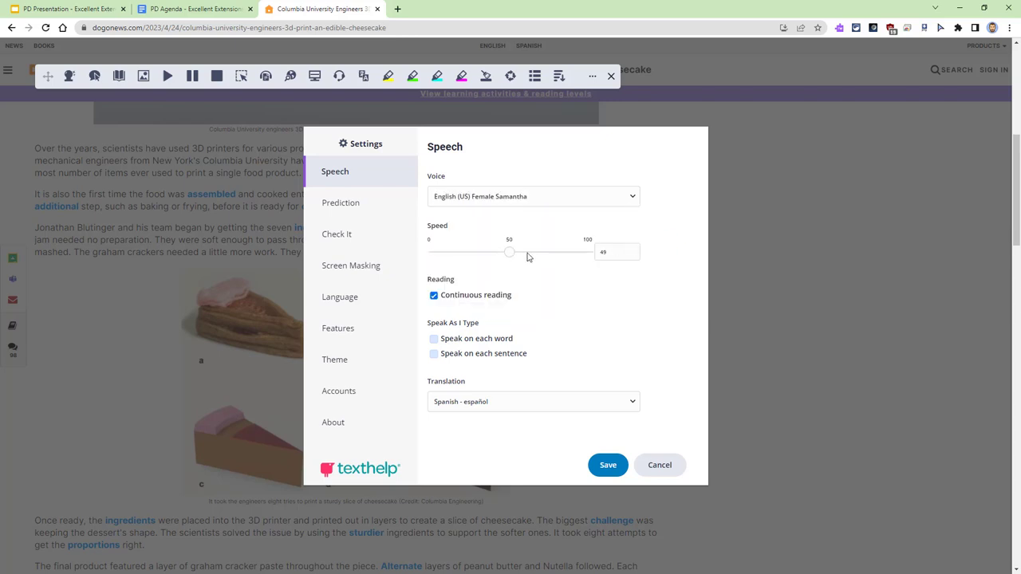
click(604, 469)
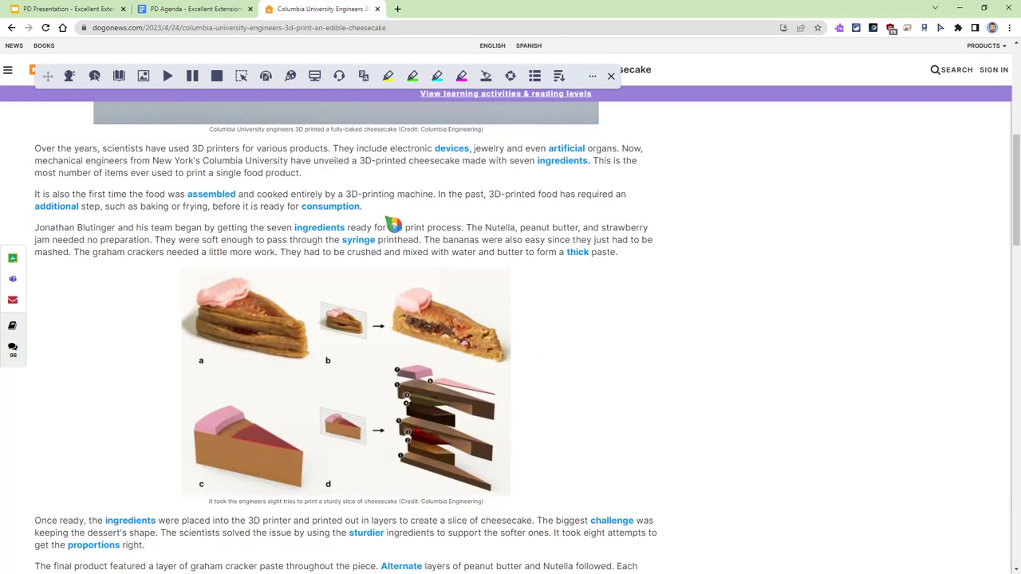
Have Read&Write read the selected second paragraph aloud, stop it, then close the toolbar.
drag(363, 209, 35, 195)
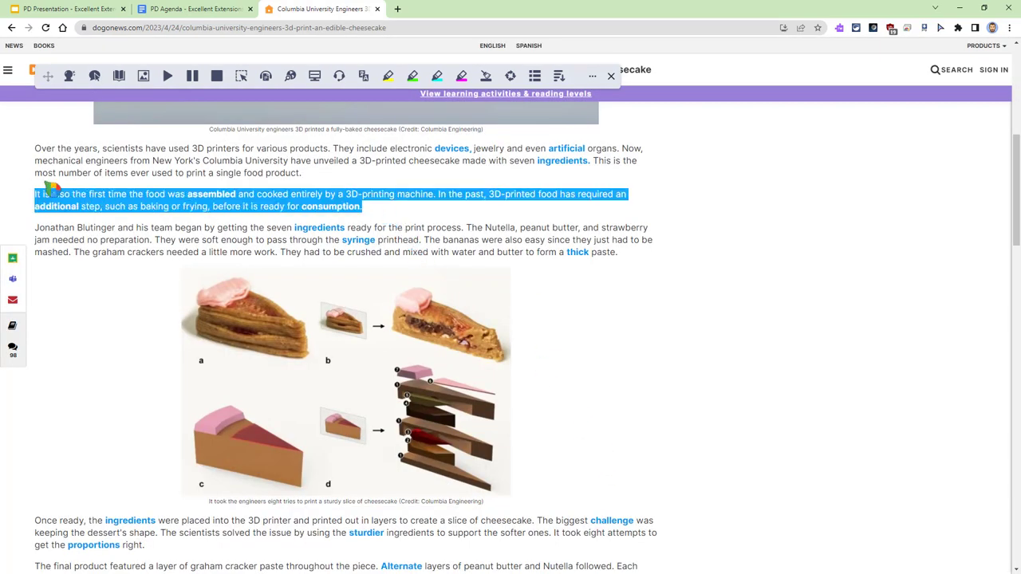
click(168, 76)
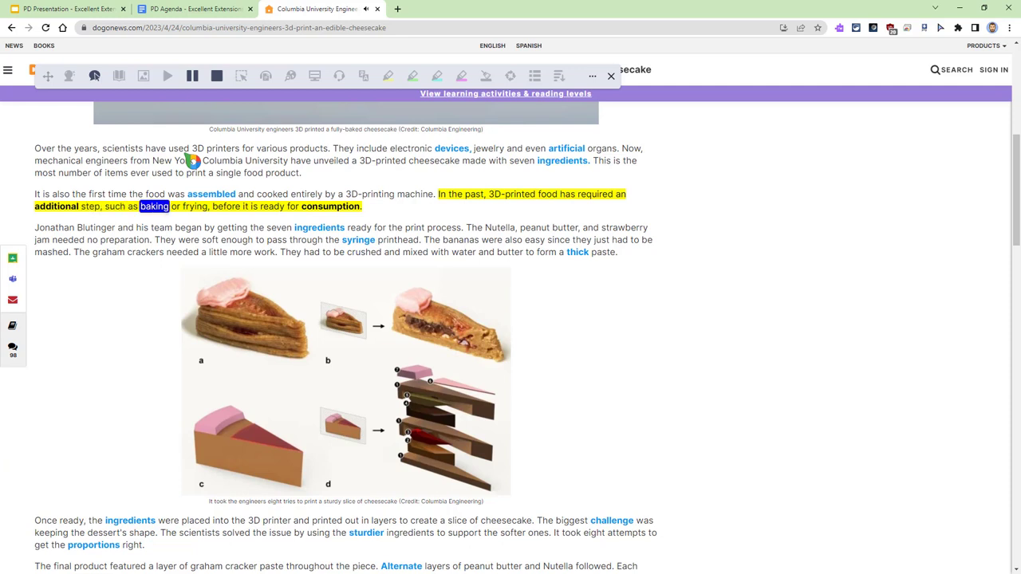
click(216, 75)
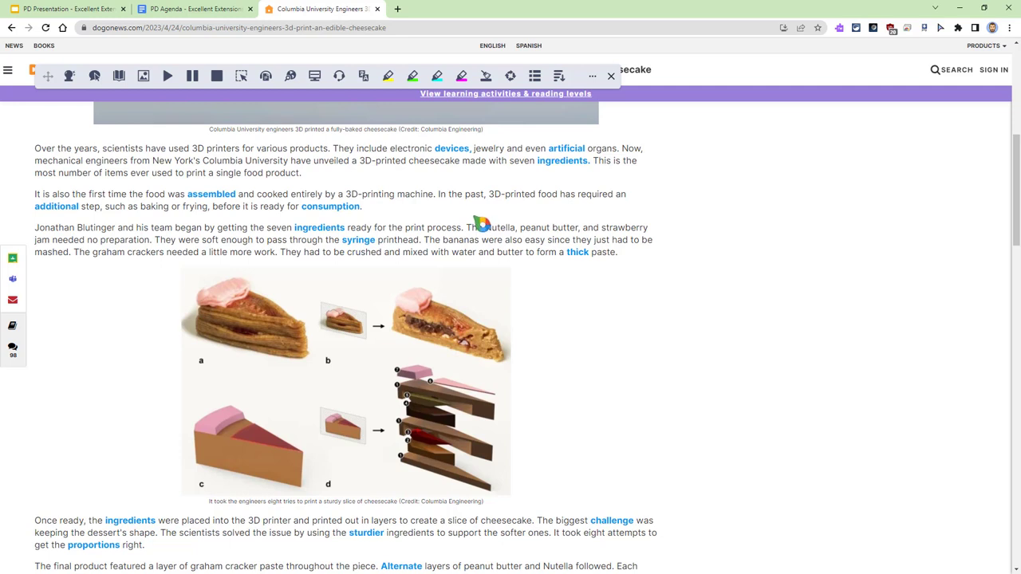
click(610, 76)
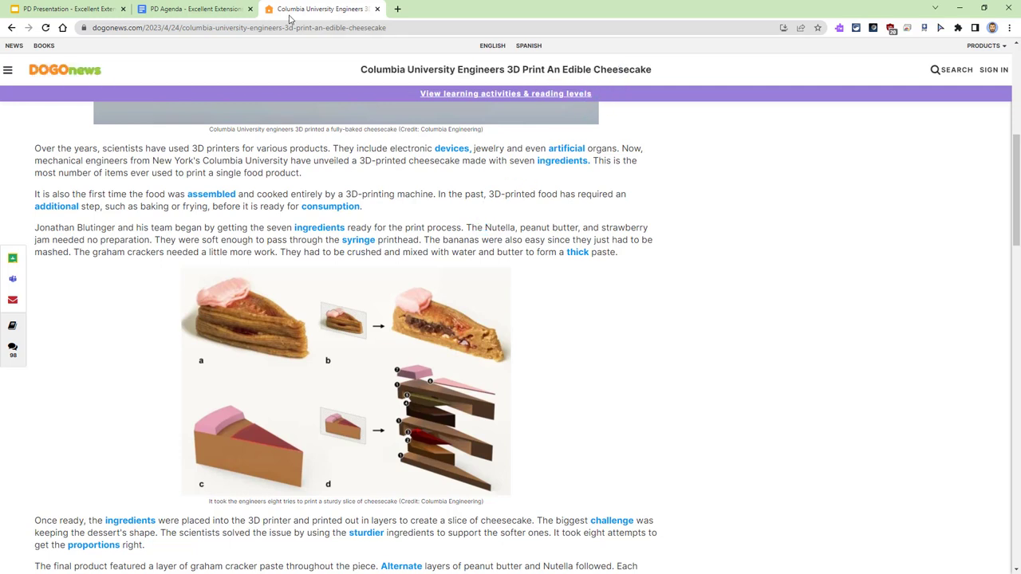
Advance the PD Presentation to the Immersive Reader slide, then return to the DOGOnews article.
click(70, 9)
click(344, 293)
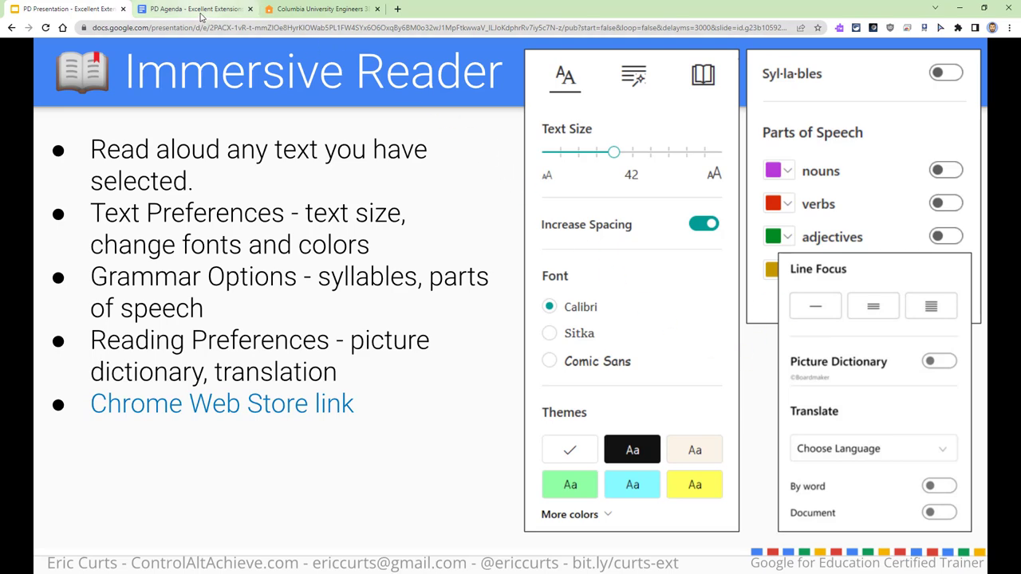
click(318, 9)
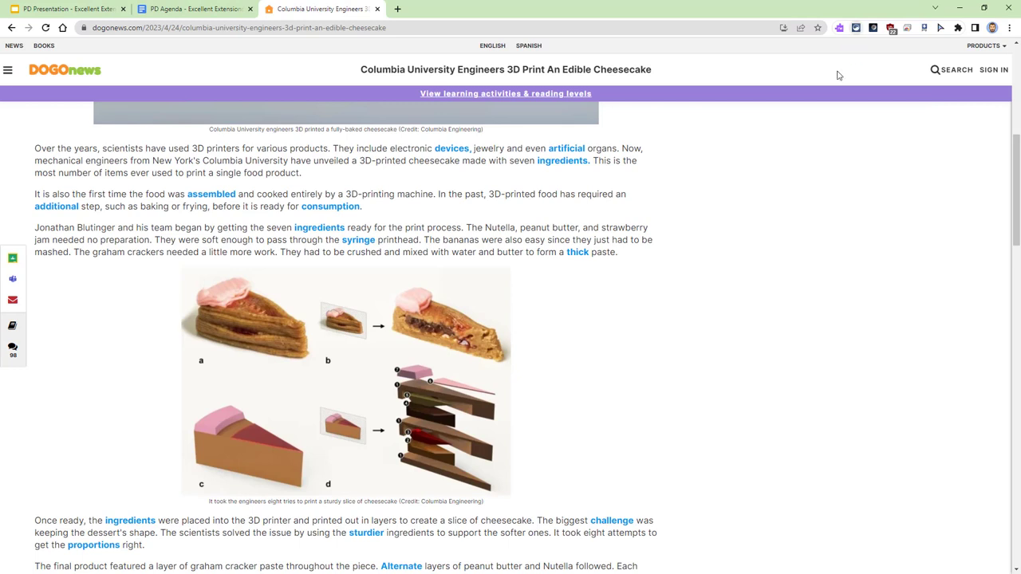
In Extensity, disable Read&Write for Google Chrome and enable VocabBoost.
click(855, 27)
scroll(745, 257, down, 5)
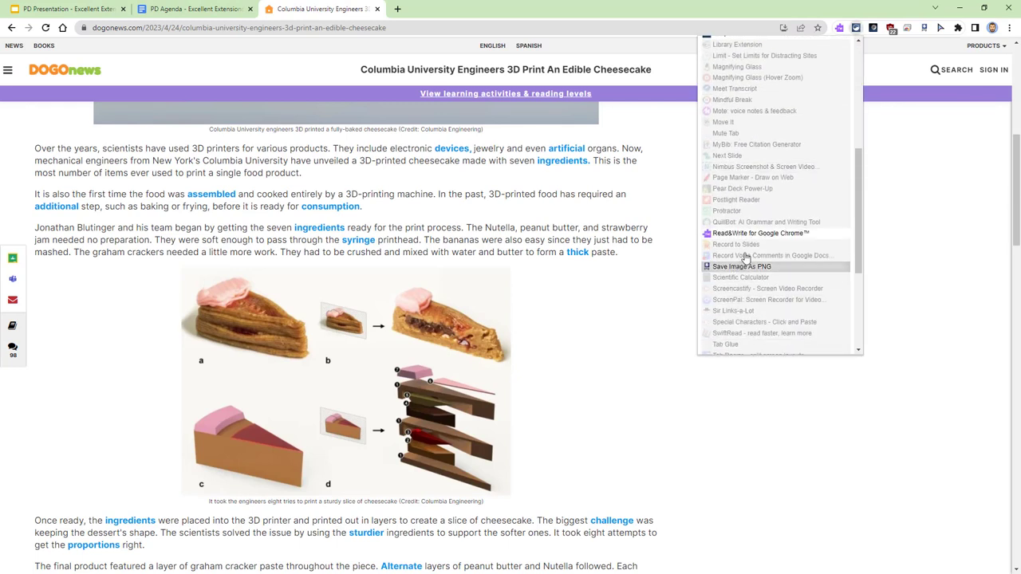
click(750, 233)
scroll(758, 247, down, 5)
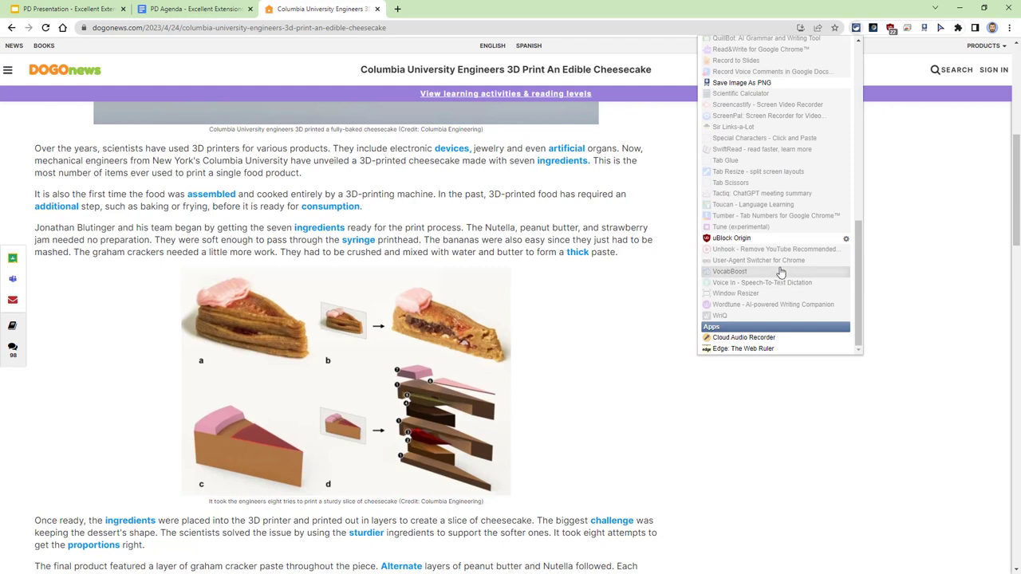
click(718, 269)
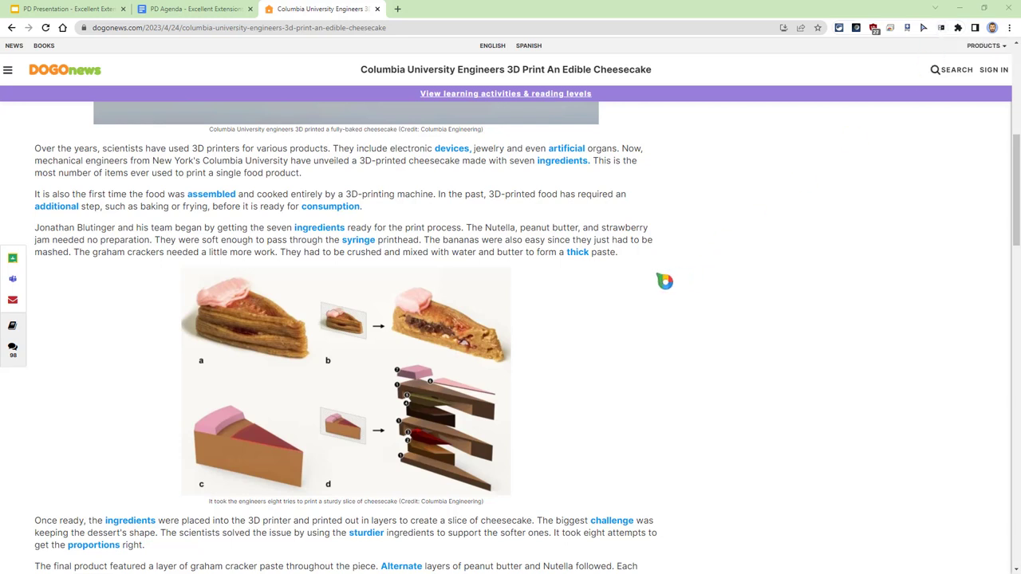
Open the article's first three paragraphs in Immersive Reader via Help me read this.
drag(632, 253, 37, 157)
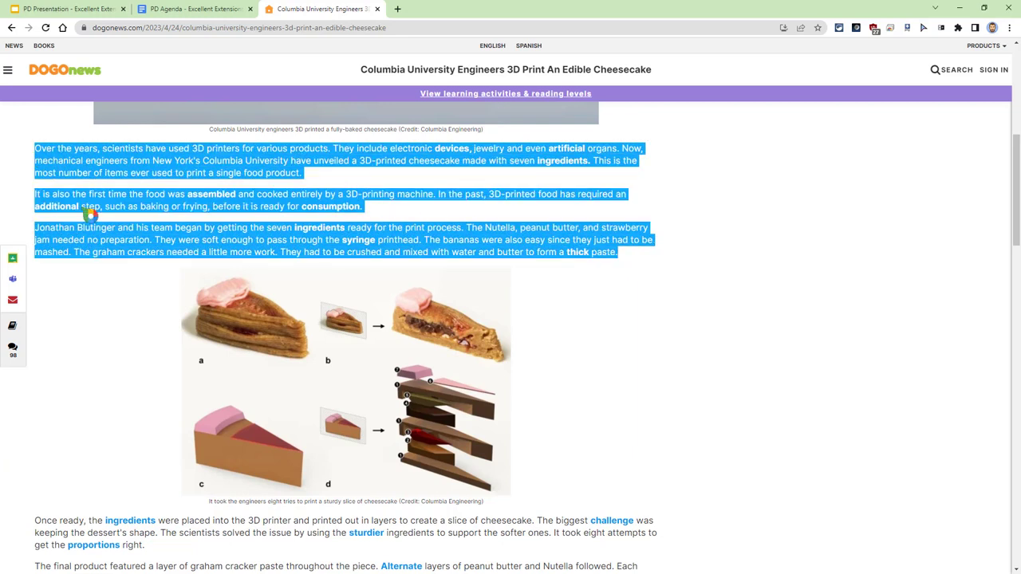
right_click(143, 169)
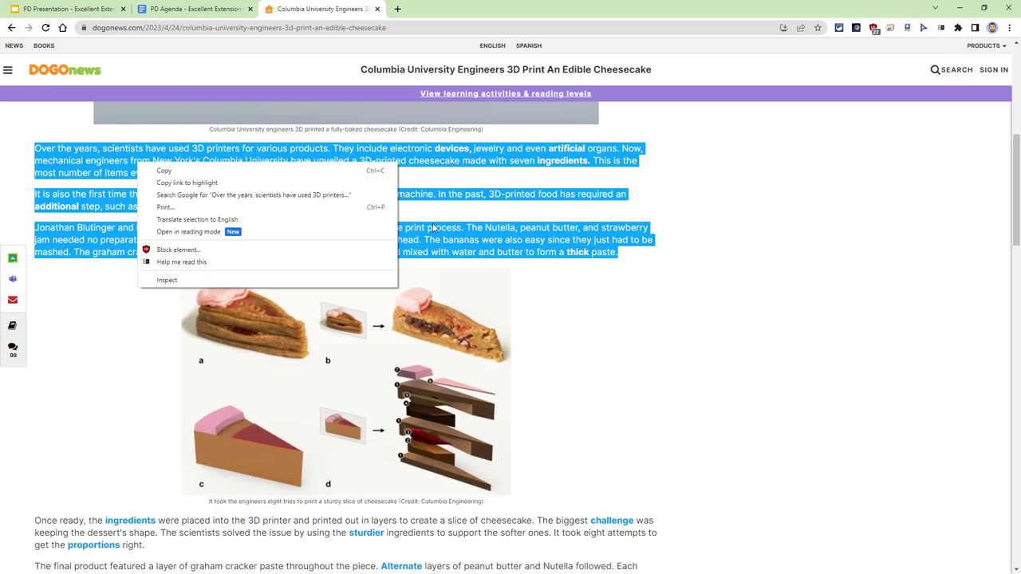
click(165, 263)
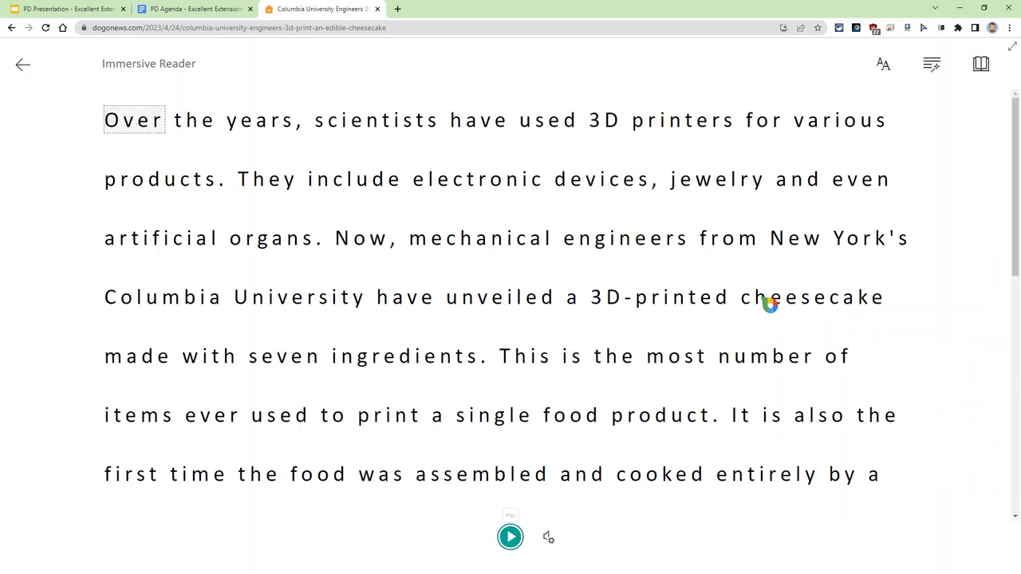
scroll(610, 321, down, 8)
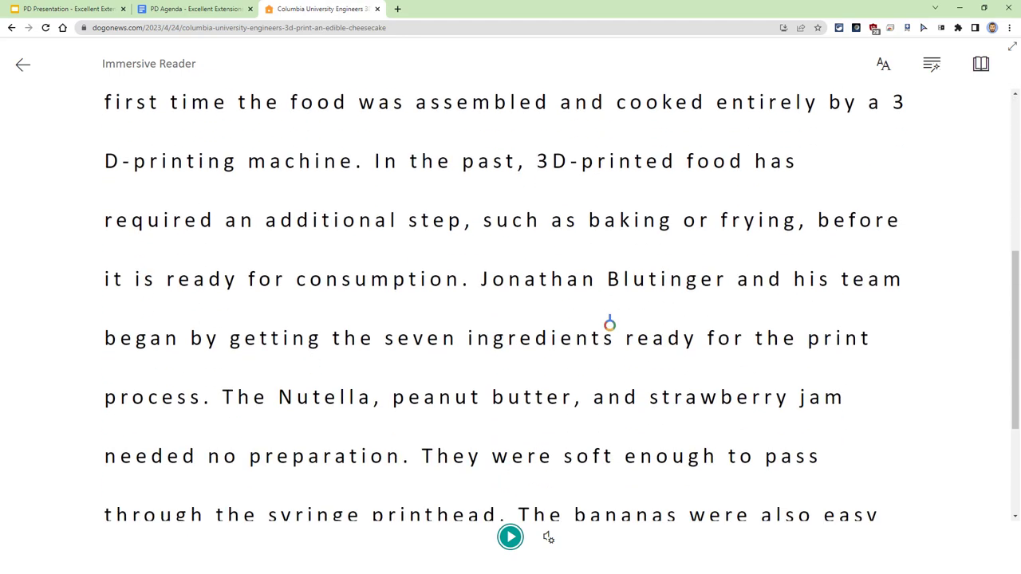
scroll(609, 321, up, 8)
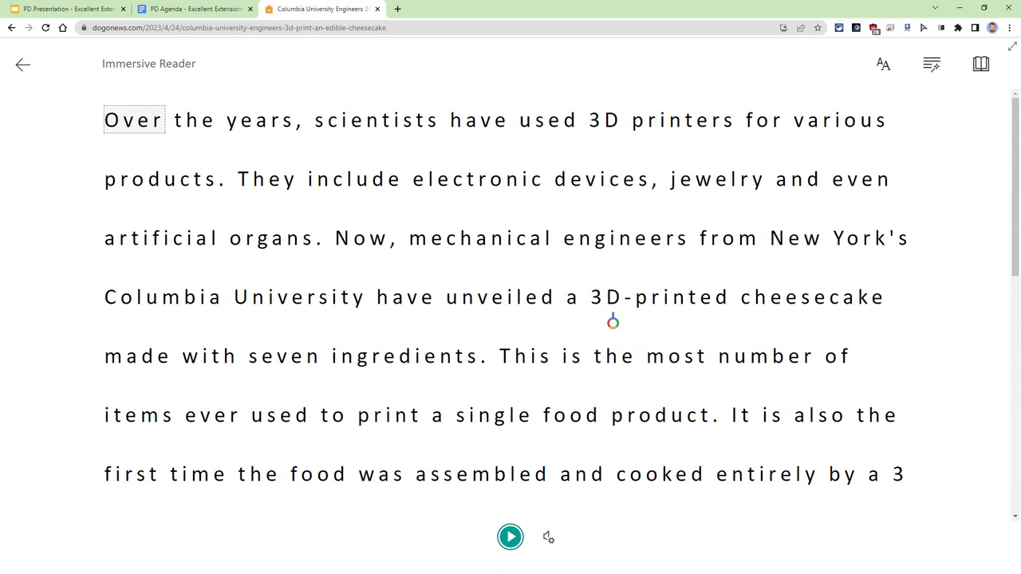
click(510, 536)
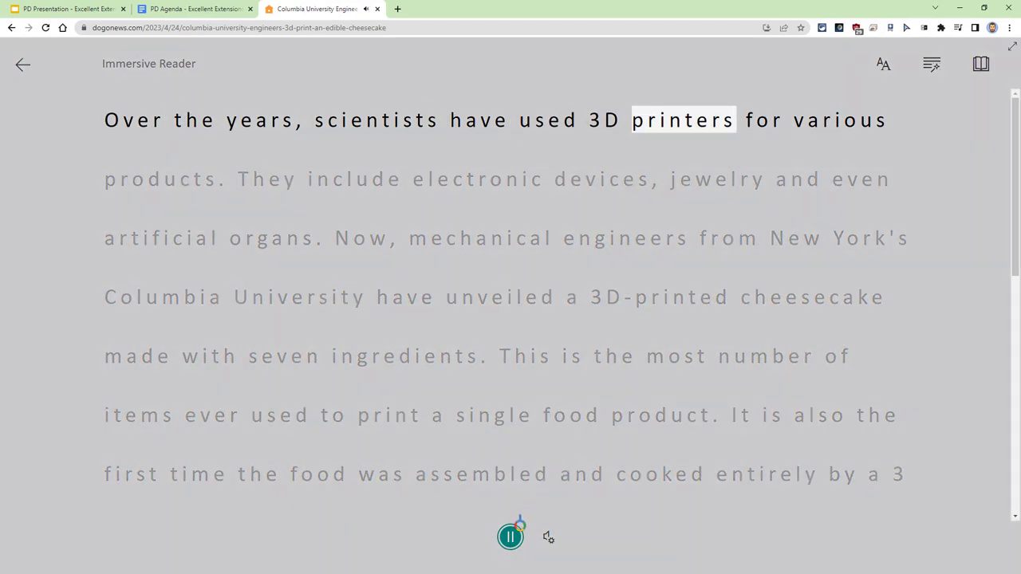
click(510, 536)
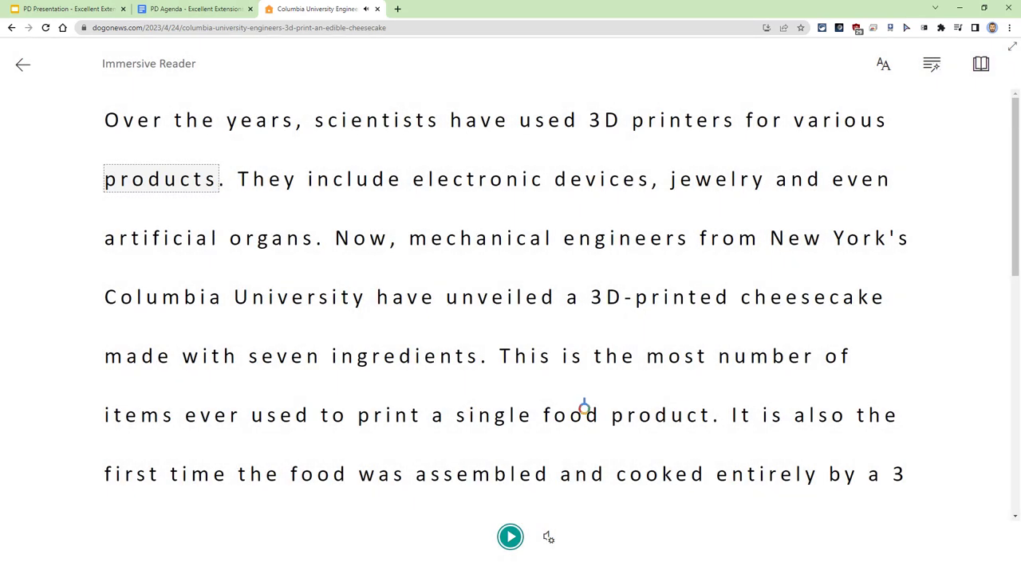
click(549, 537)
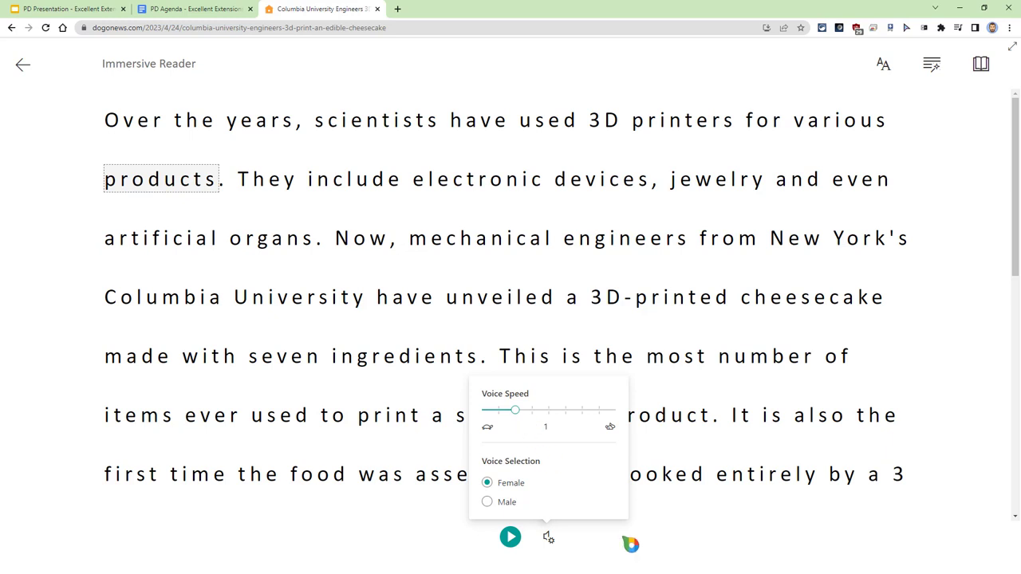
click(638, 547)
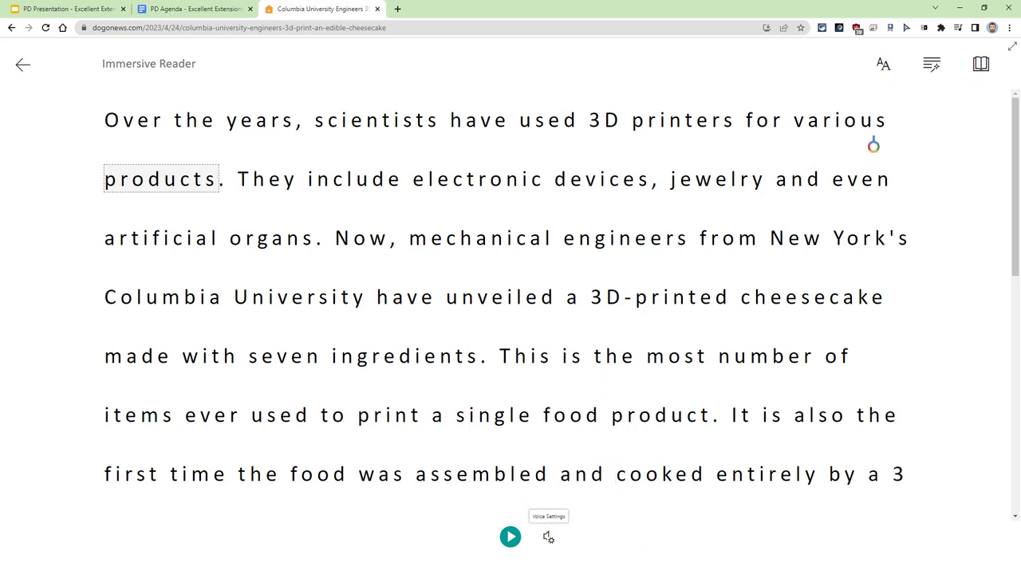
Turn off text spacing, try fonts and themes back to Calibri on white, and set size 36.
click(880, 70)
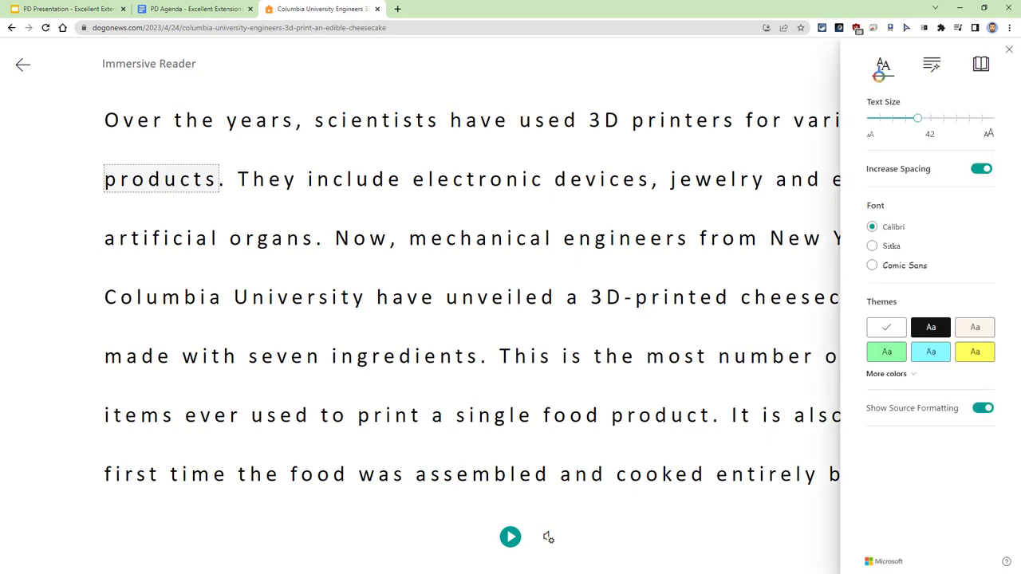
click(976, 169)
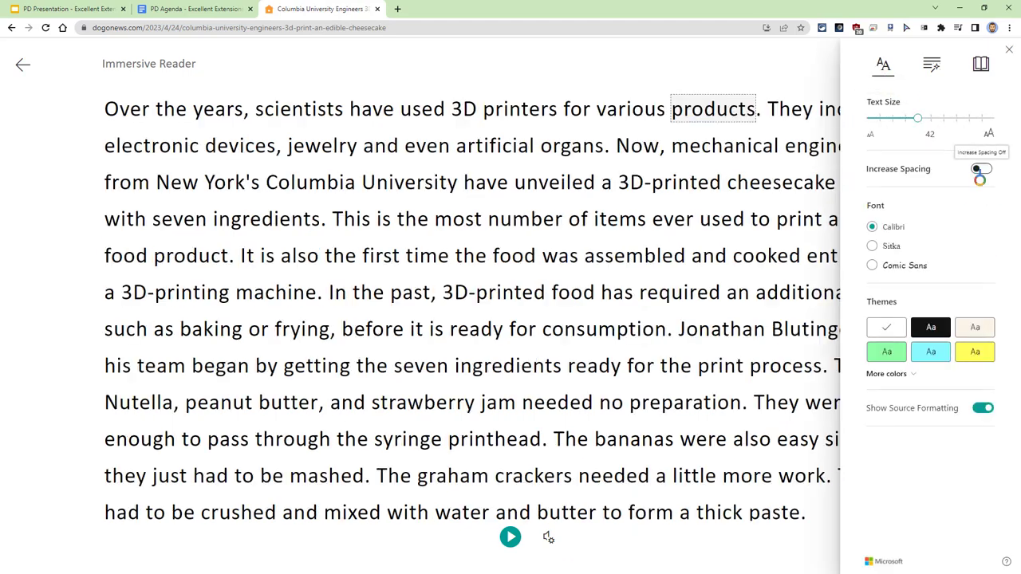
click(891, 247)
click(893, 266)
click(891, 230)
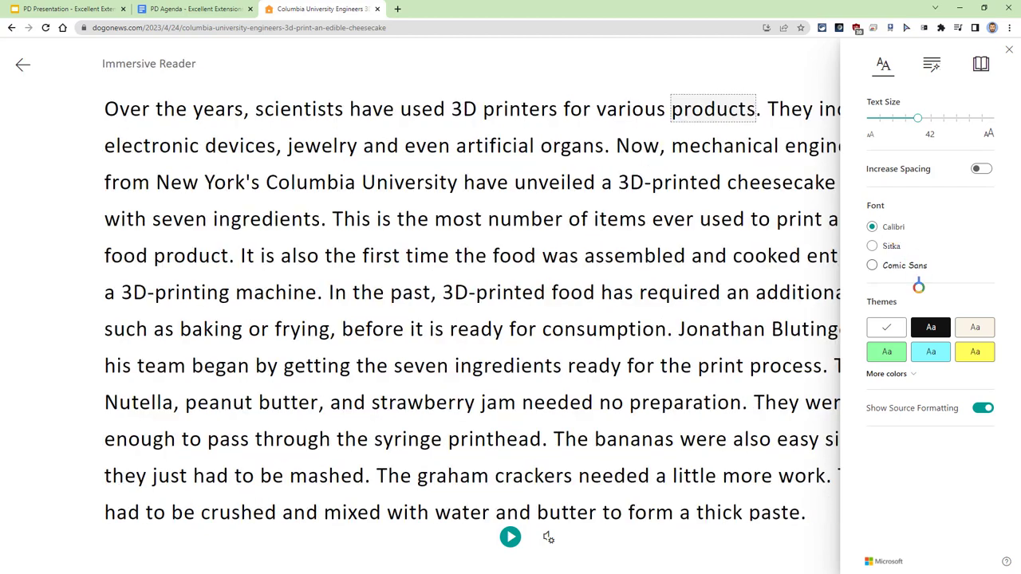
click(928, 334)
click(973, 333)
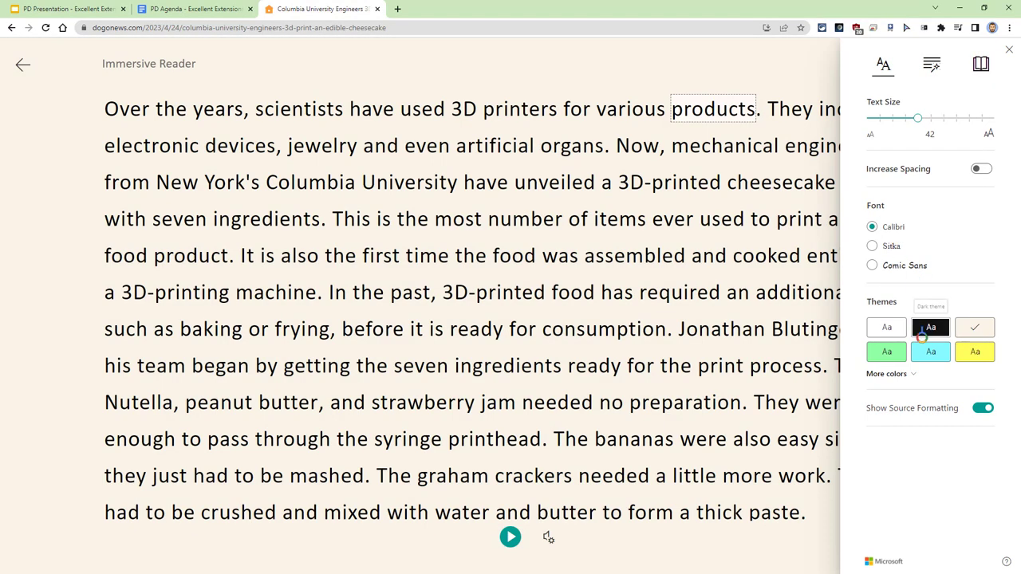
click(886, 330)
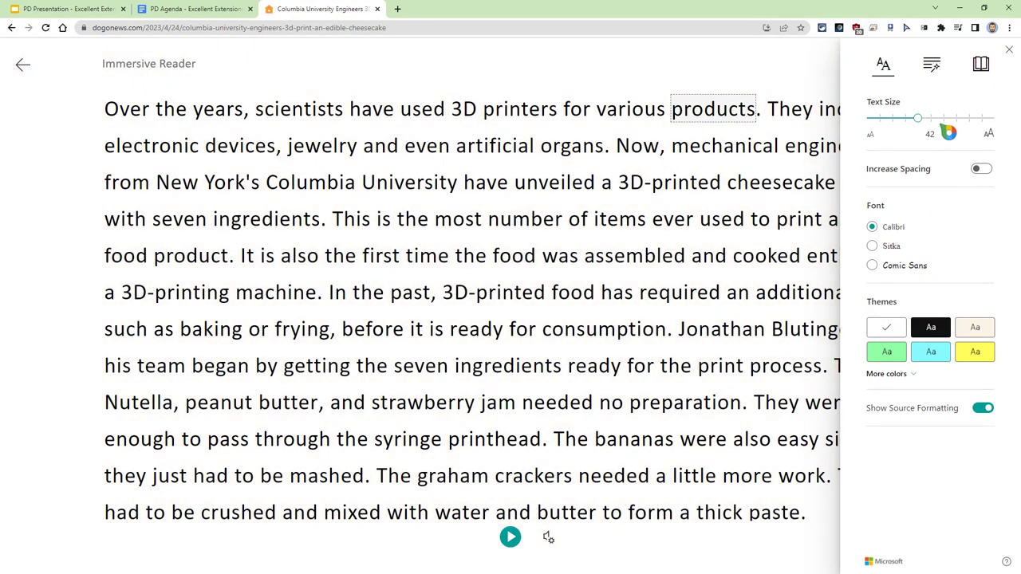
drag(917, 130, 900, 130)
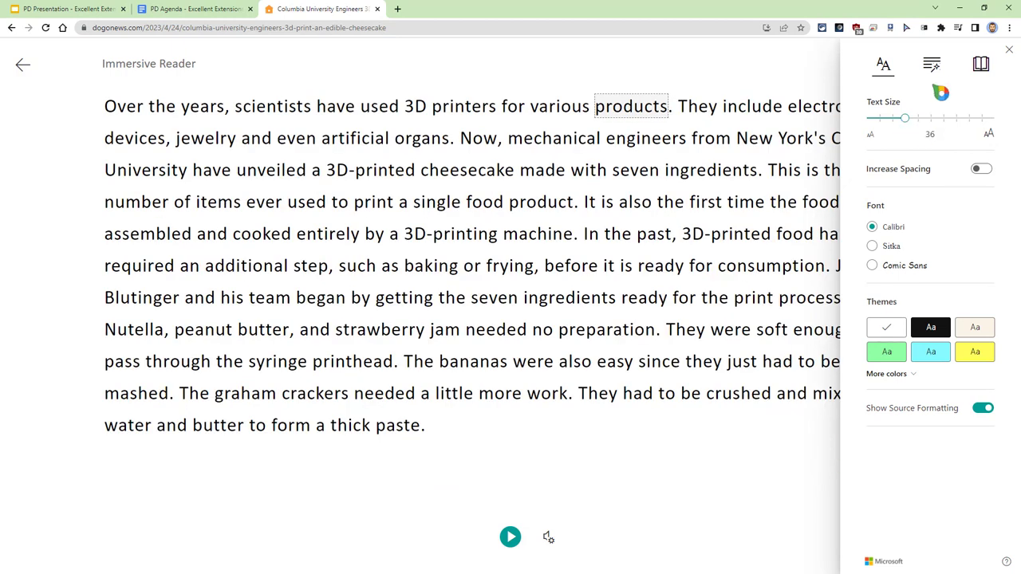
Turn on syllable breaks, noun/verb/adjective/adverb colours and part-of-speech labels.
click(930, 67)
click(983, 103)
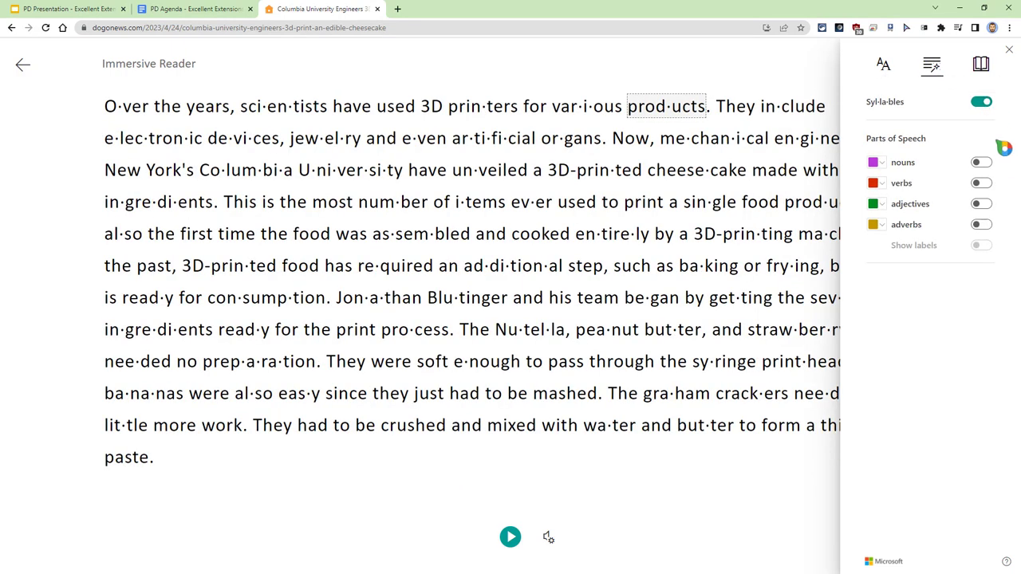
click(981, 163)
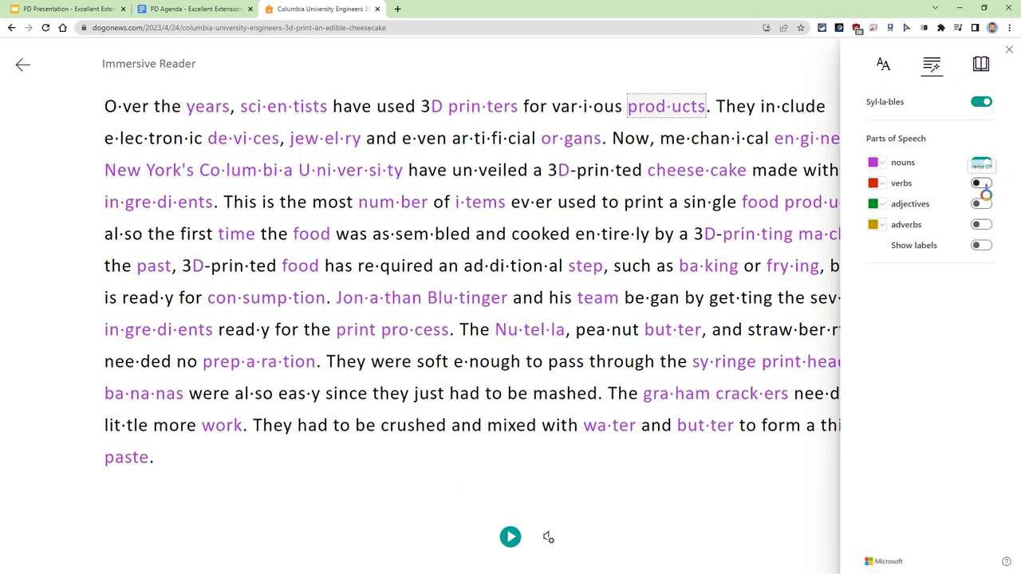
click(983, 183)
click(984, 204)
click(986, 227)
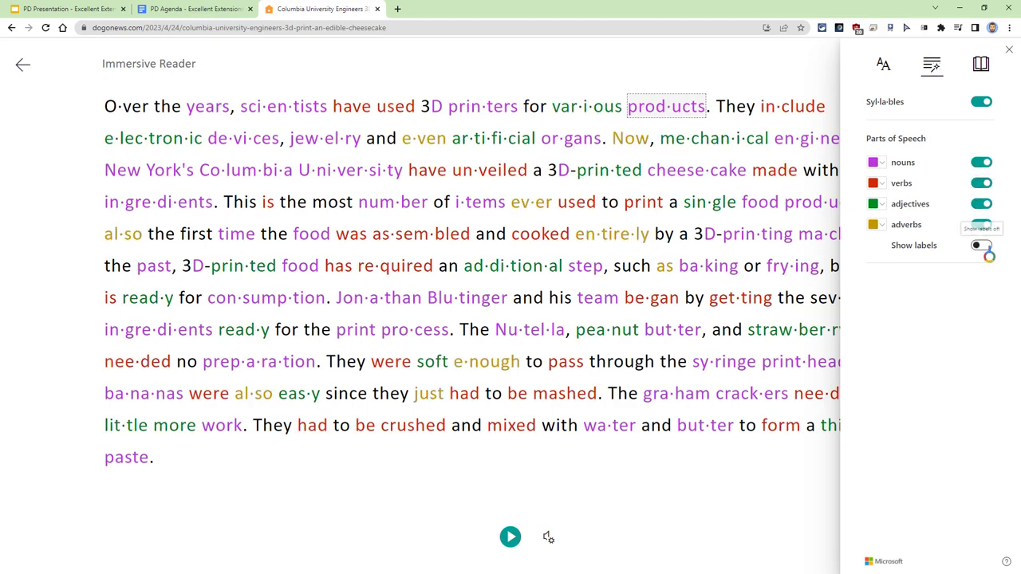
click(984, 245)
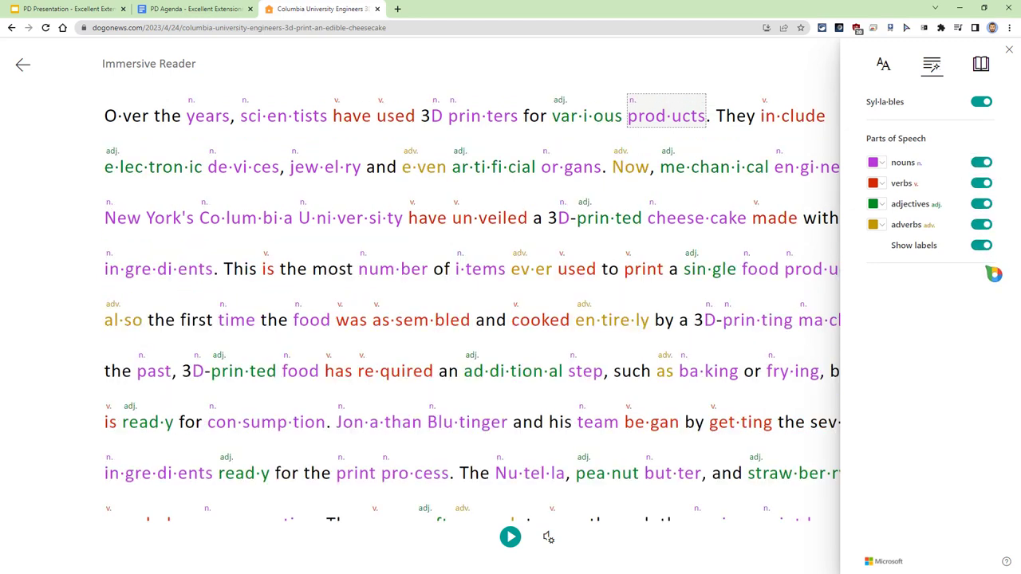
Turn the part-of-speech labels, word colours and syllable breaks back off.
click(982, 245)
click(981, 162)
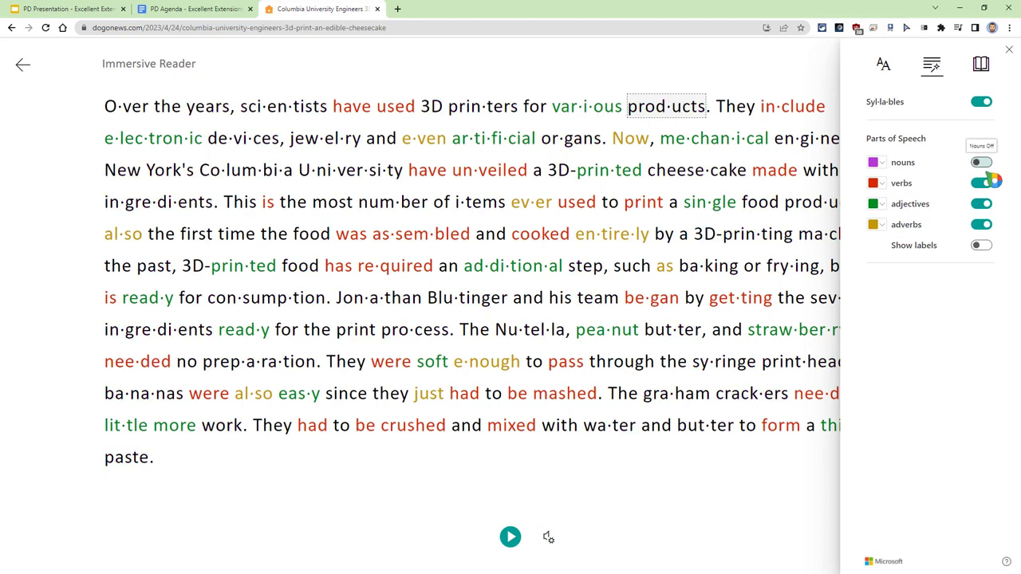
click(989, 182)
click(991, 202)
click(992, 223)
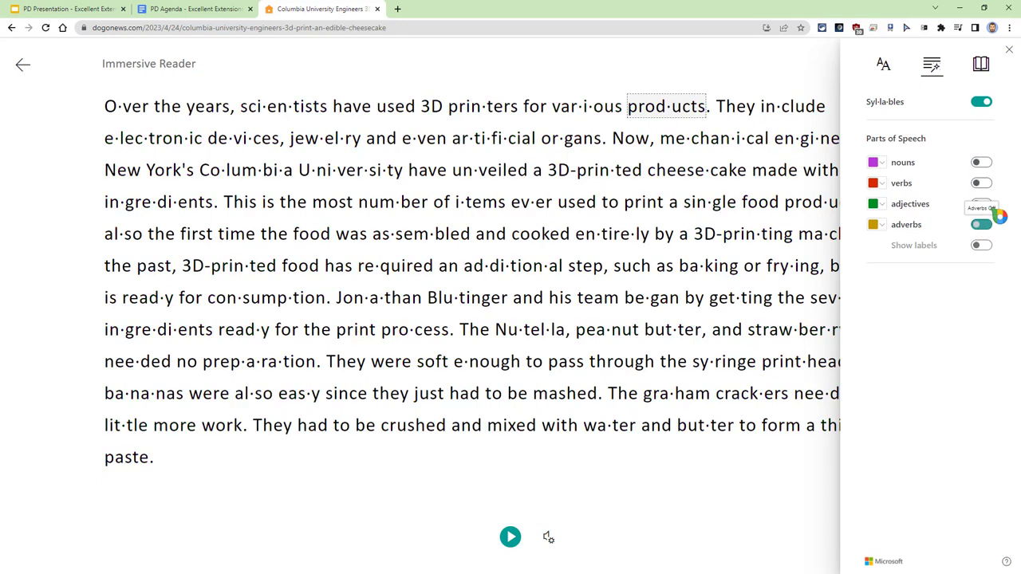
click(982, 103)
click(980, 66)
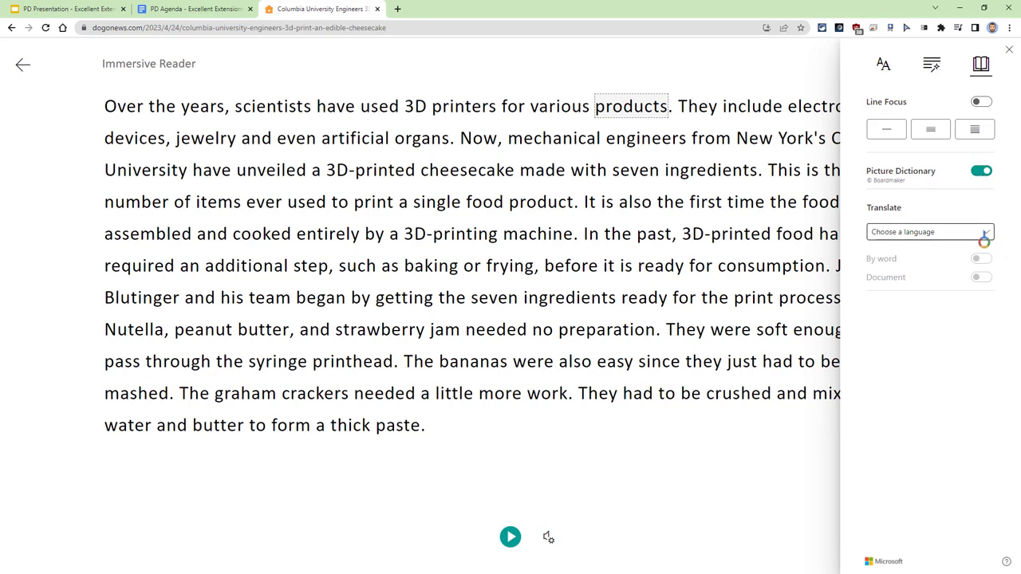
Set Immersive Reader word translation to Spanish (Mexico) and close the options panel.
click(986, 233)
drag(992, 271, 992, 517)
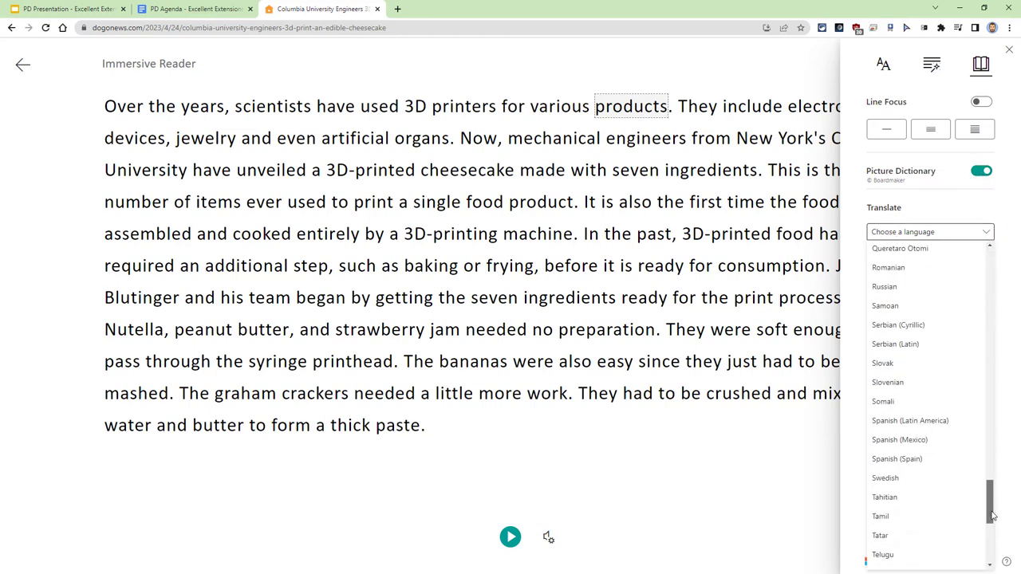
click(952, 441)
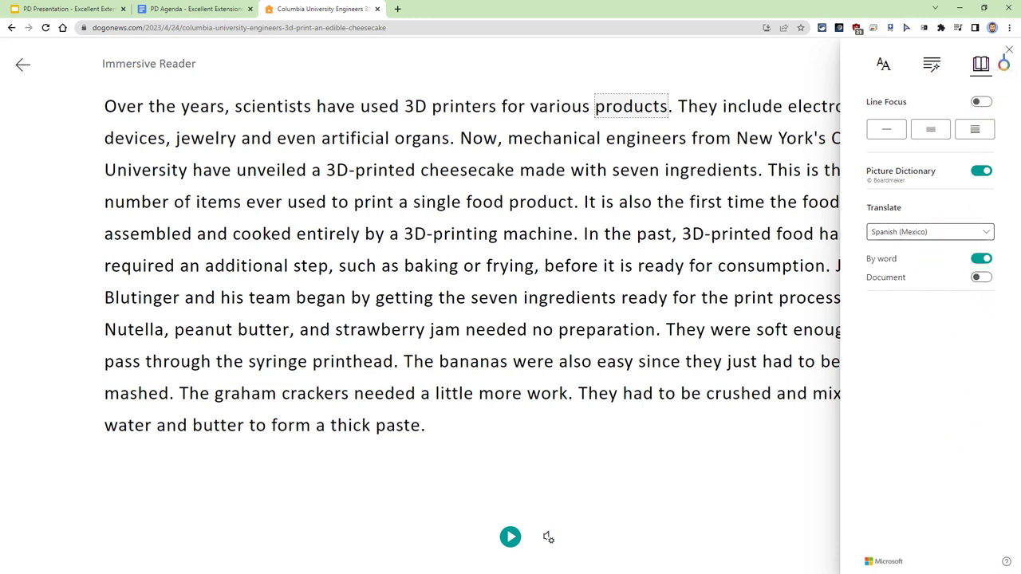
click(1008, 51)
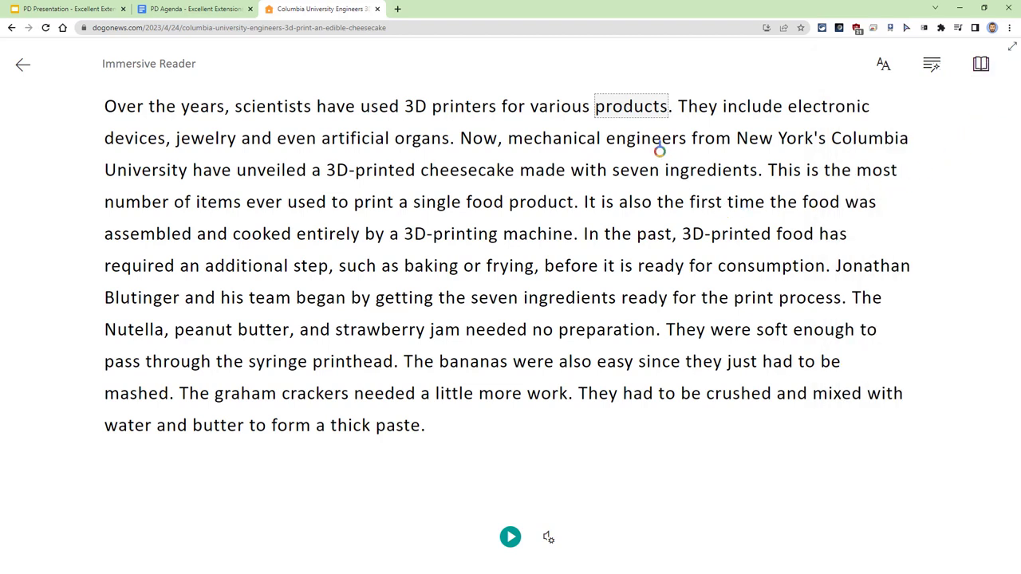
Look up products, electronic, cheesecake and step in the picture dictionary, then exit the reader.
click(631, 120)
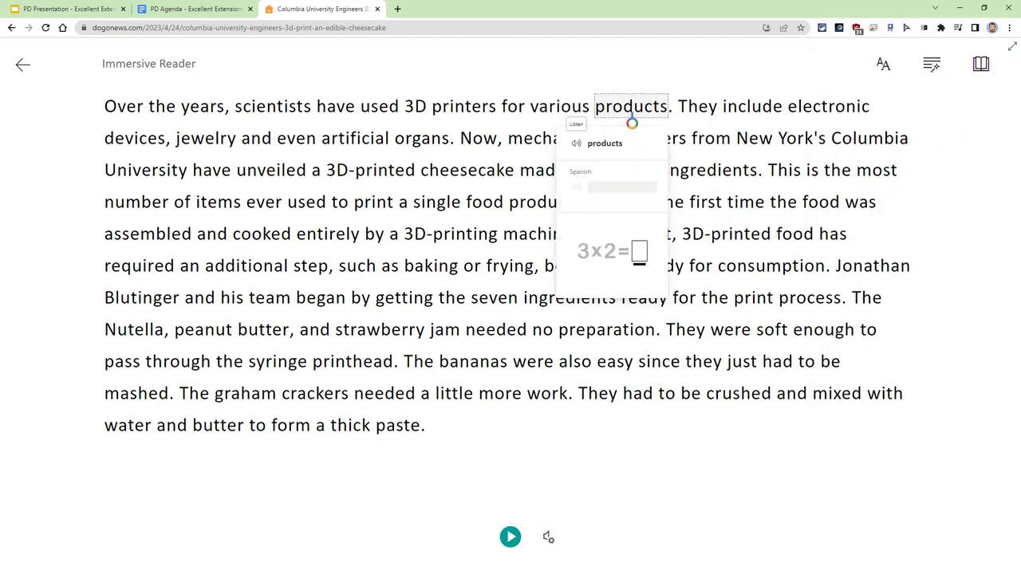
click(824, 121)
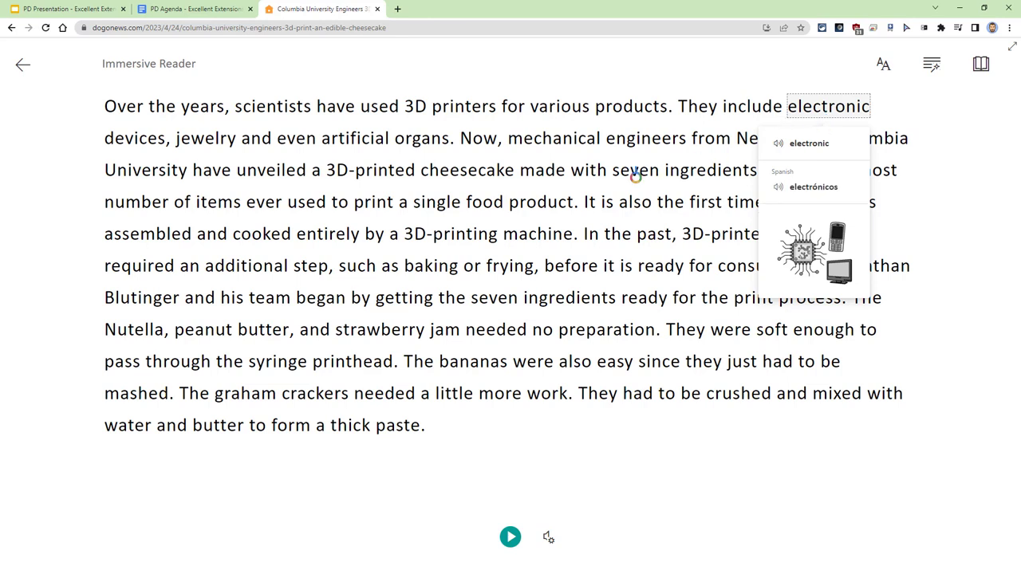
click(456, 177)
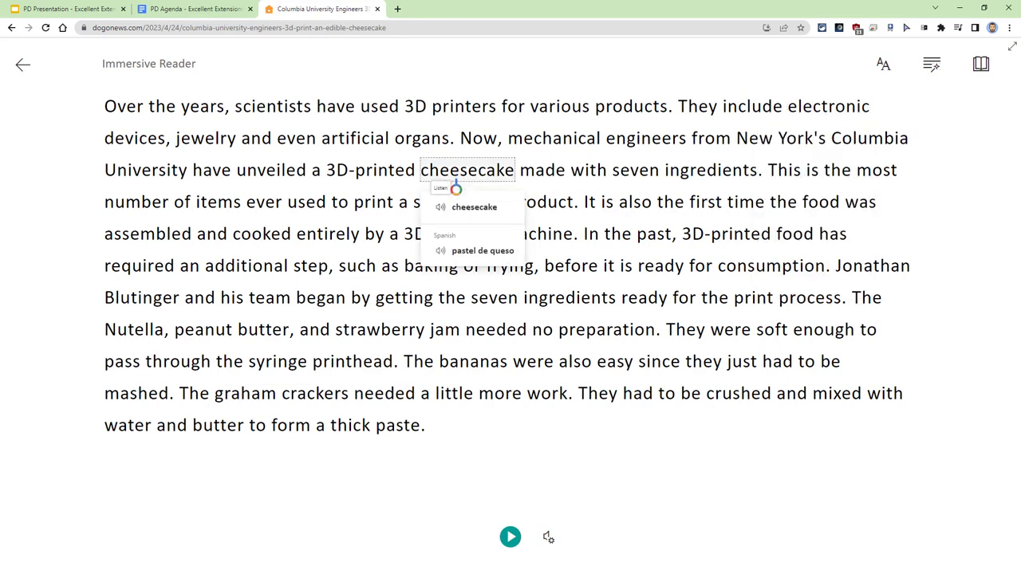
click(316, 271)
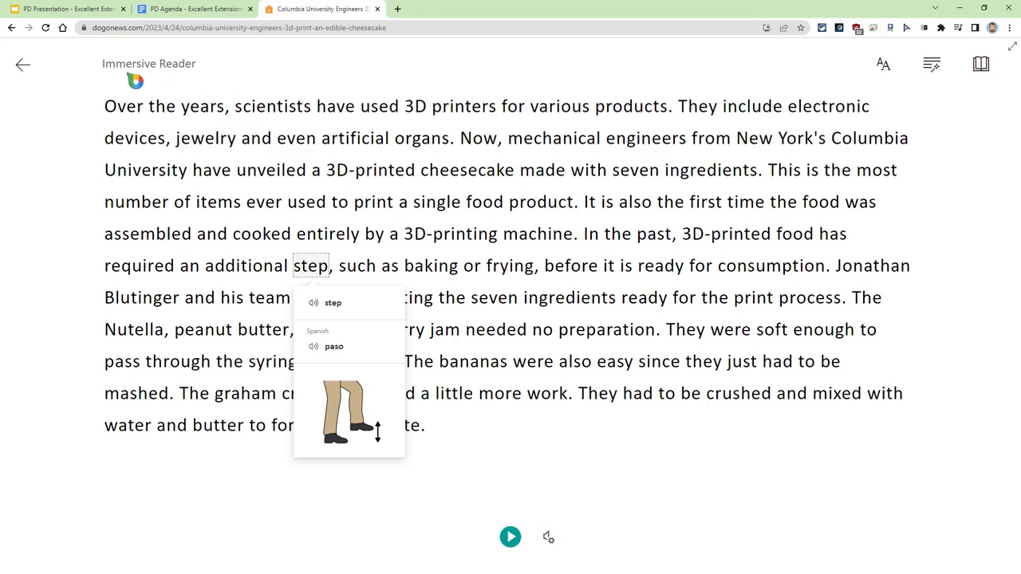
click(22, 65)
click(23, 66)
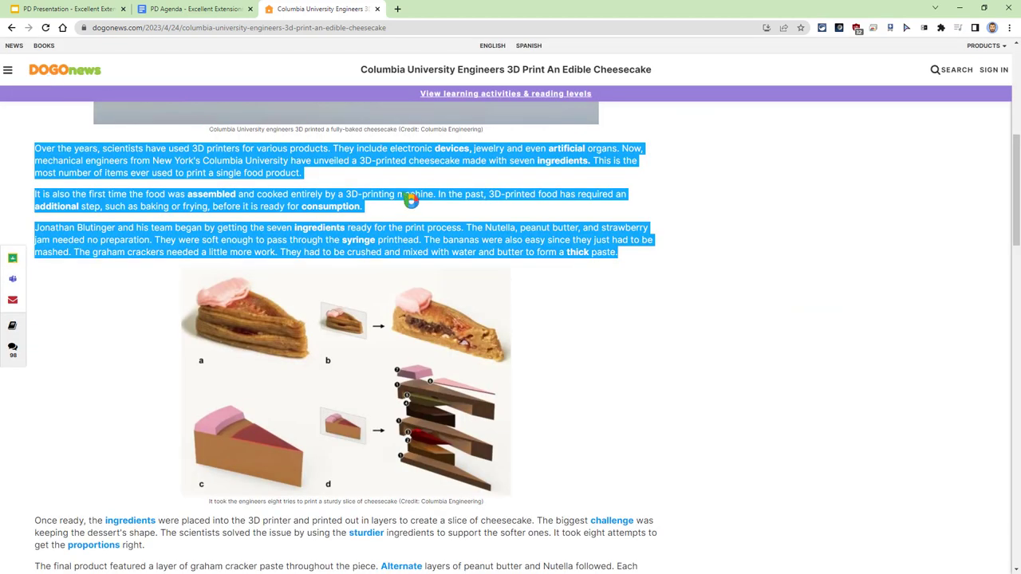
Advance the PD Presentation to the Voice In dictation slide, then return to the cheesecake article.
click(415, 195)
click(82, 11)
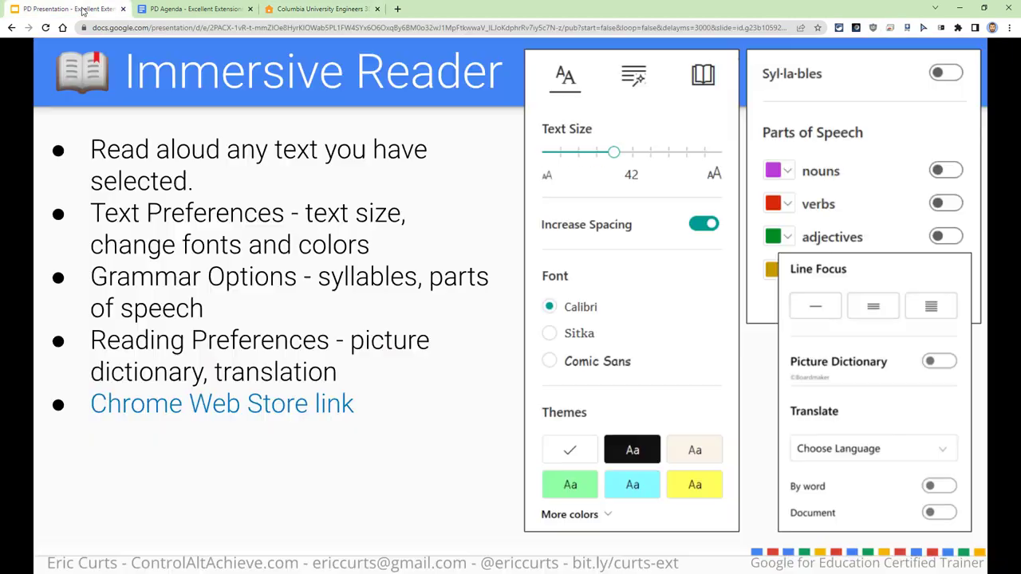
click(243, 260)
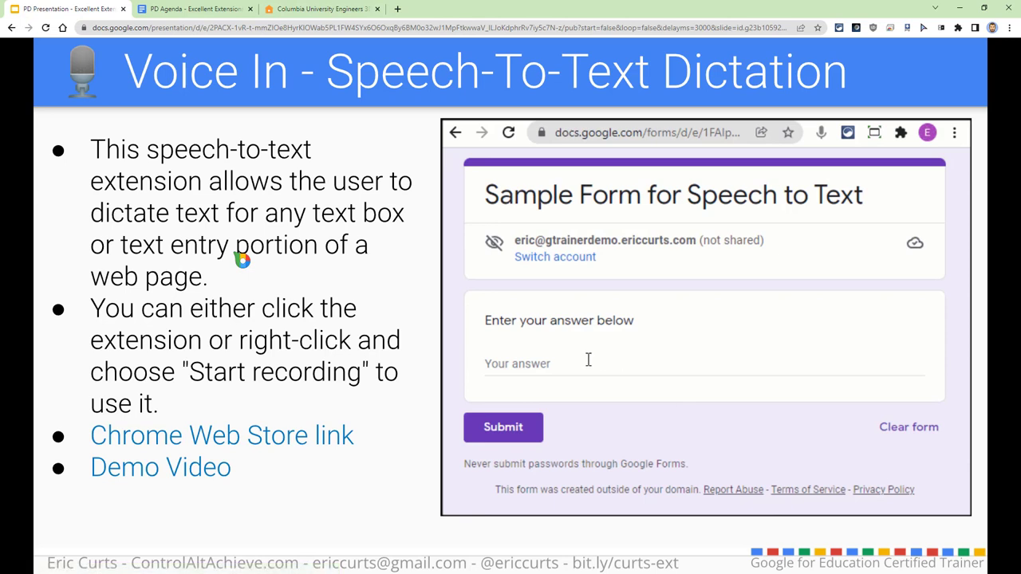
click(822, 136)
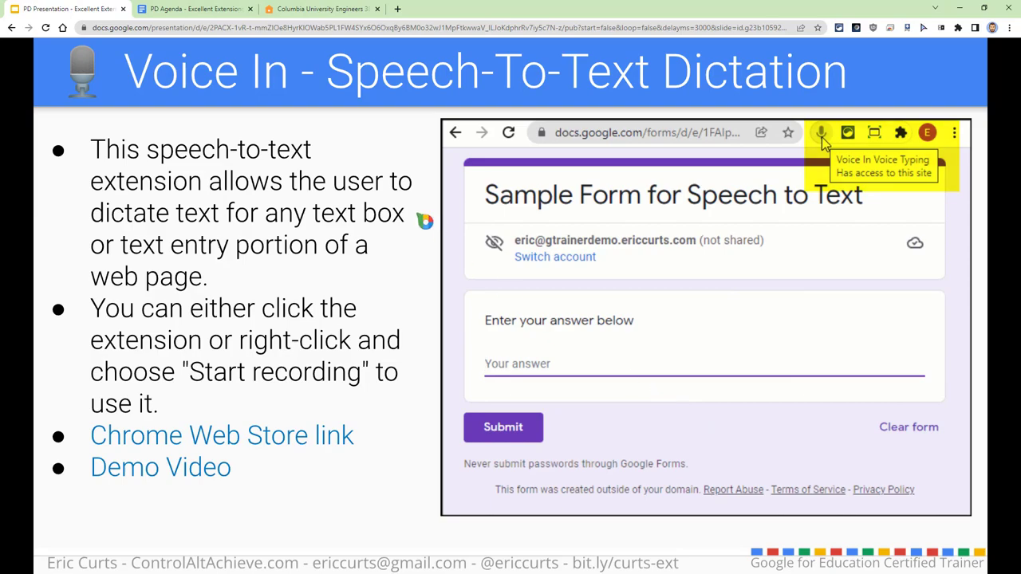
click(319, 10)
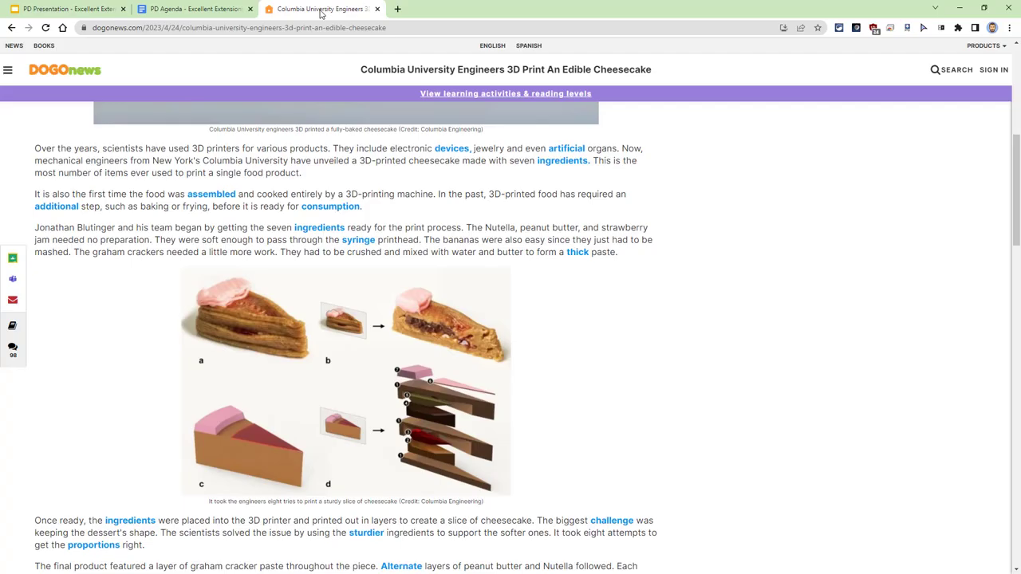
Re-enable Voice In Speech-To-Text Dictation from the Extensity list, granting its permissions.
click(839, 28)
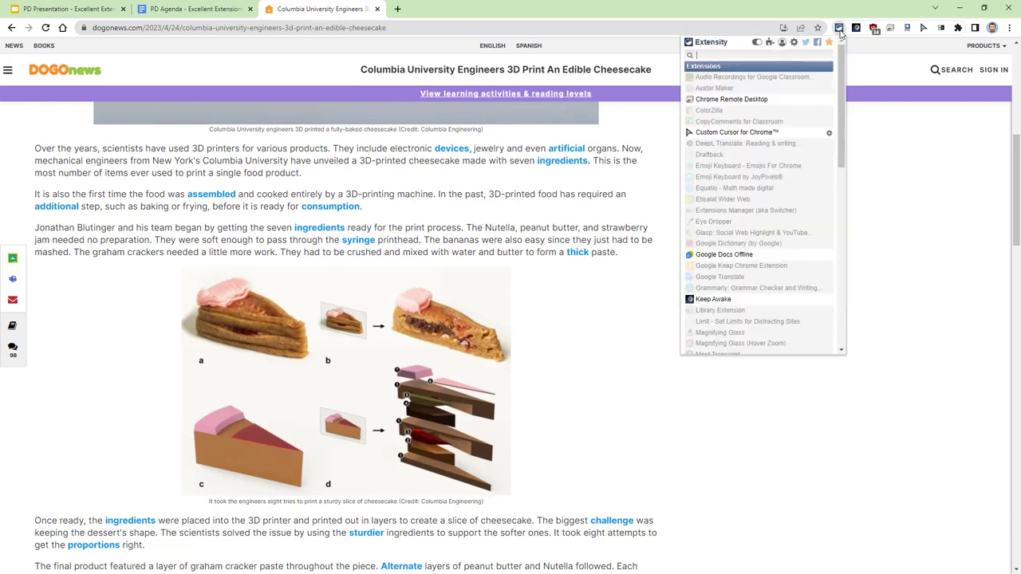
scroll(767, 224, down, 5)
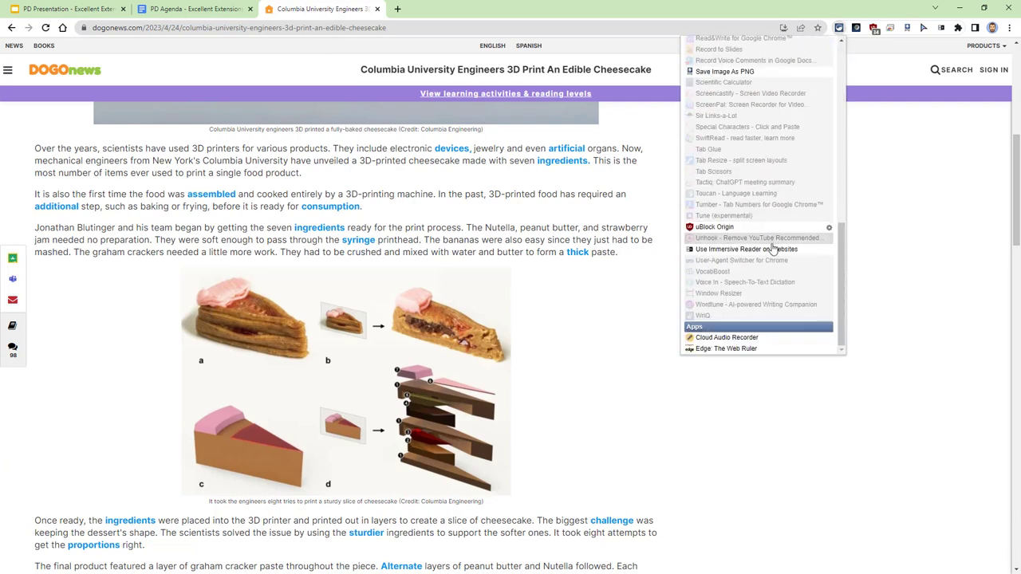
scroll(773, 214, up, 3)
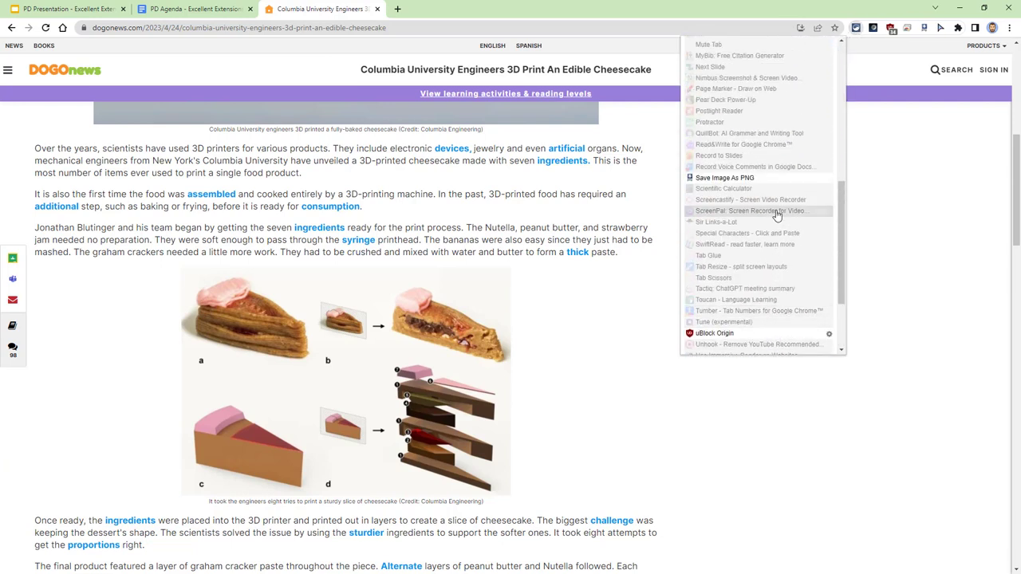
scroll(776, 215, down, 3)
click(777, 284)
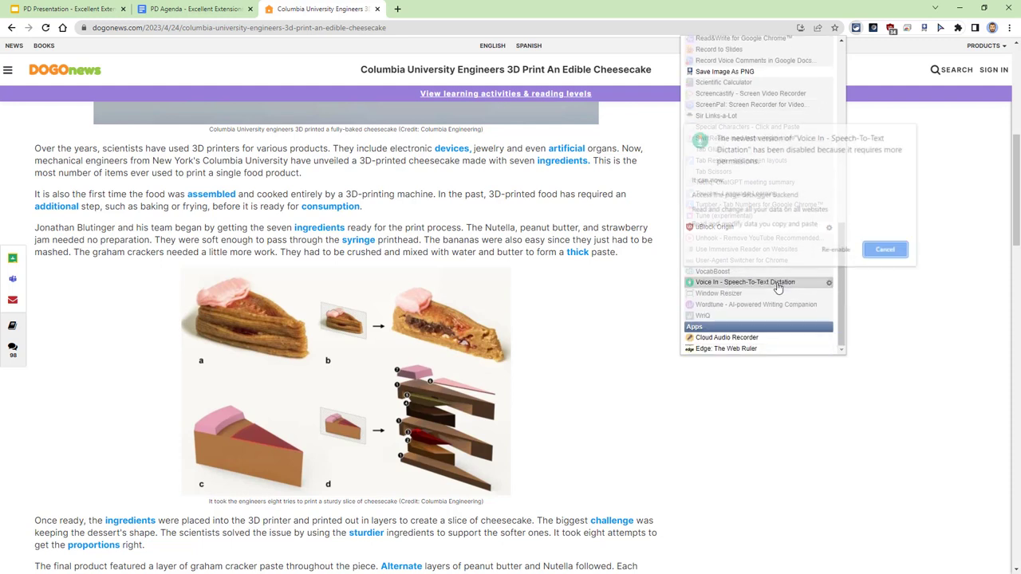
click(836, 251)
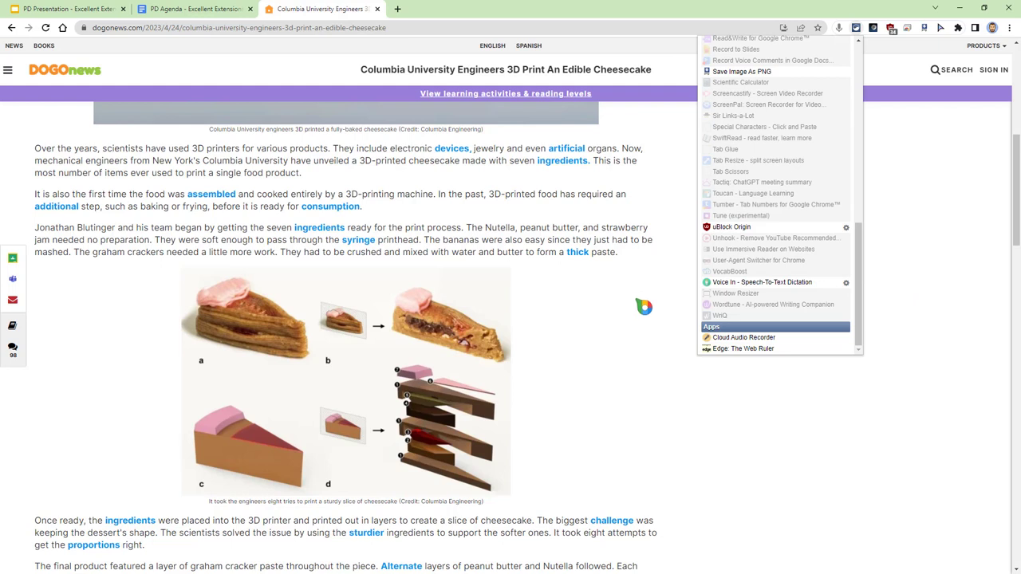
click(684, 373)
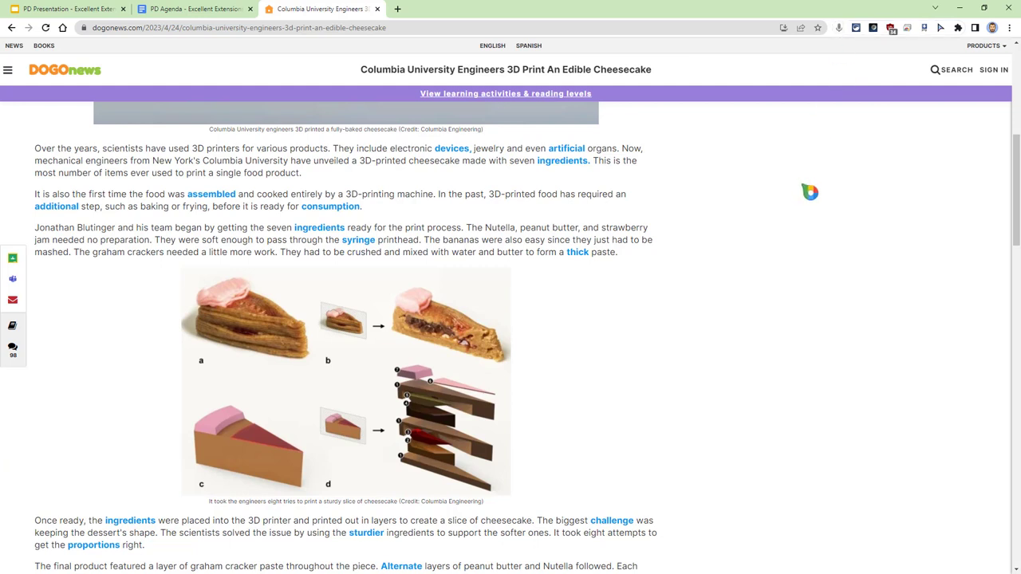
Dictate 'Dinosaurs' into the DOGOnews search, view the results, then go back.
click(950, 74)
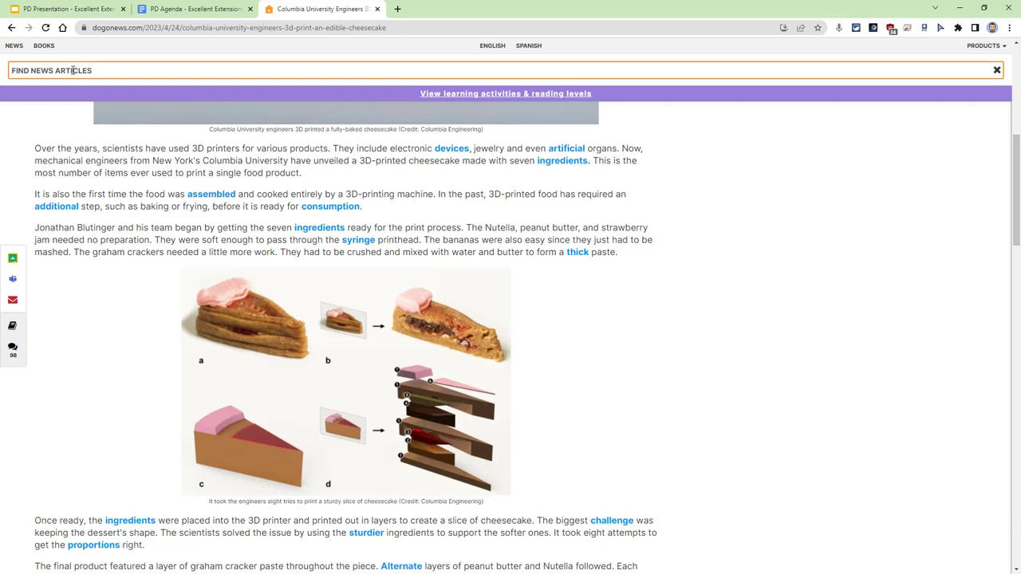
click(839, 29)
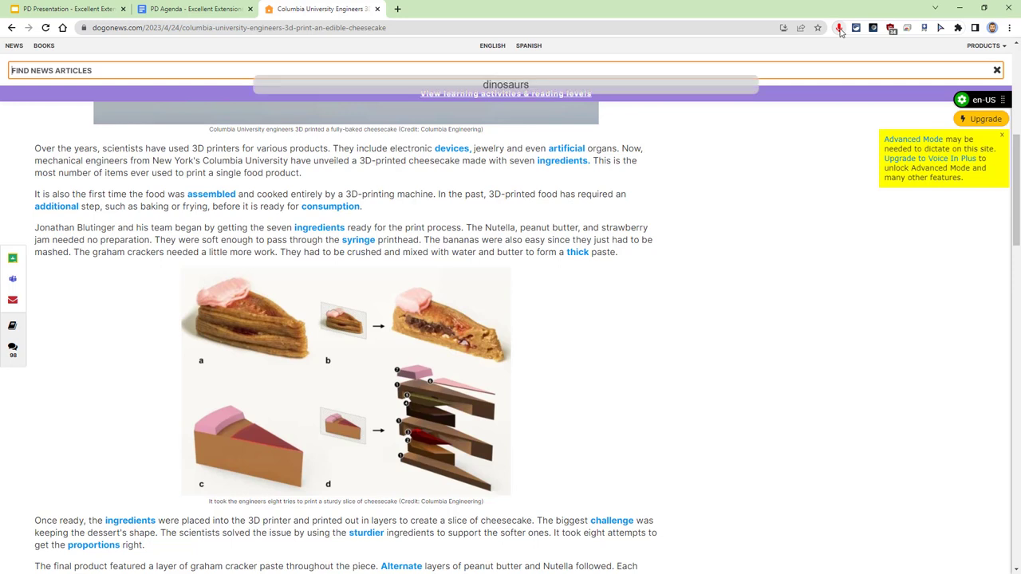
click(840, 28)
click(833, 138)
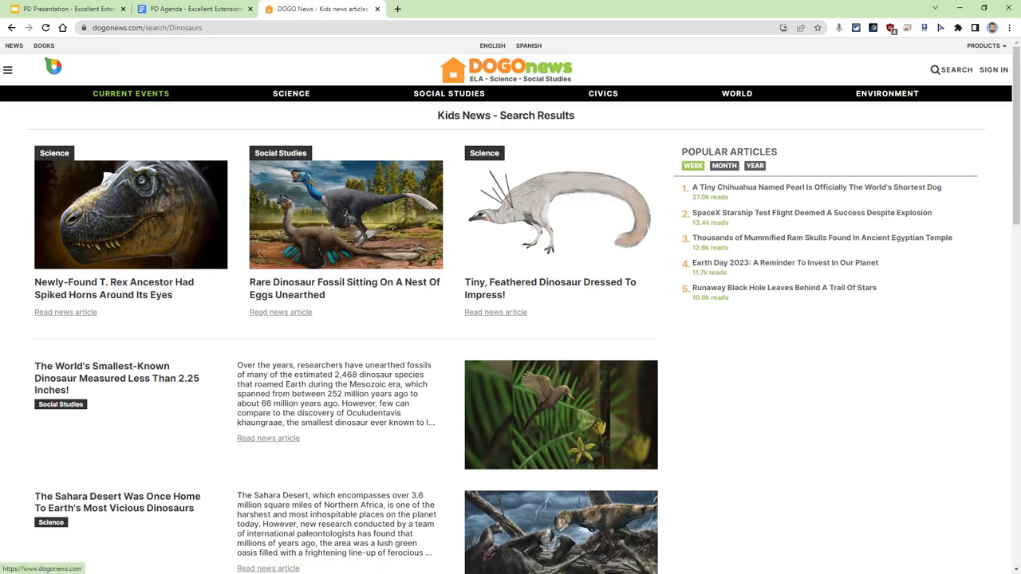
click(11, 27)
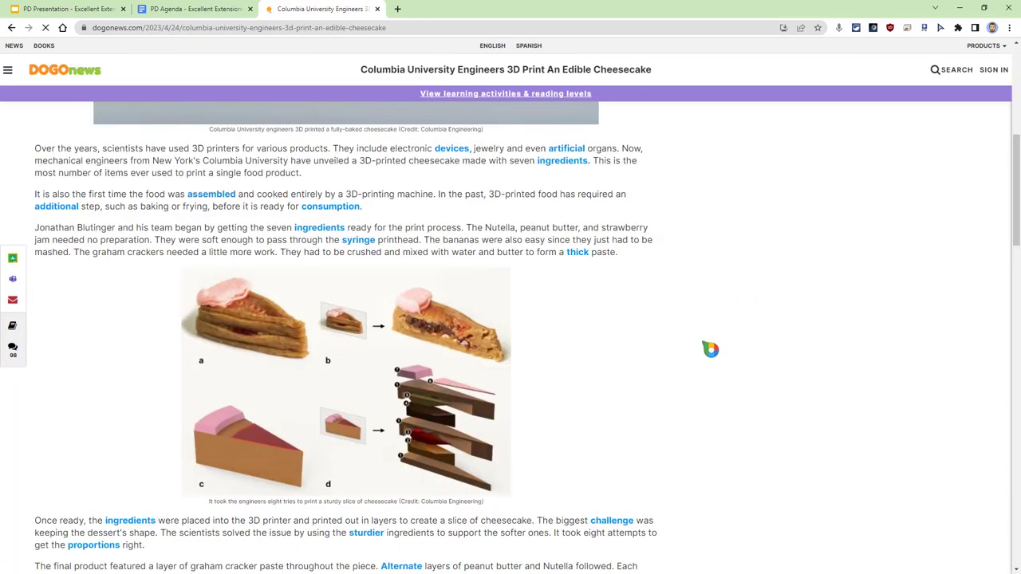
click(68, 9)
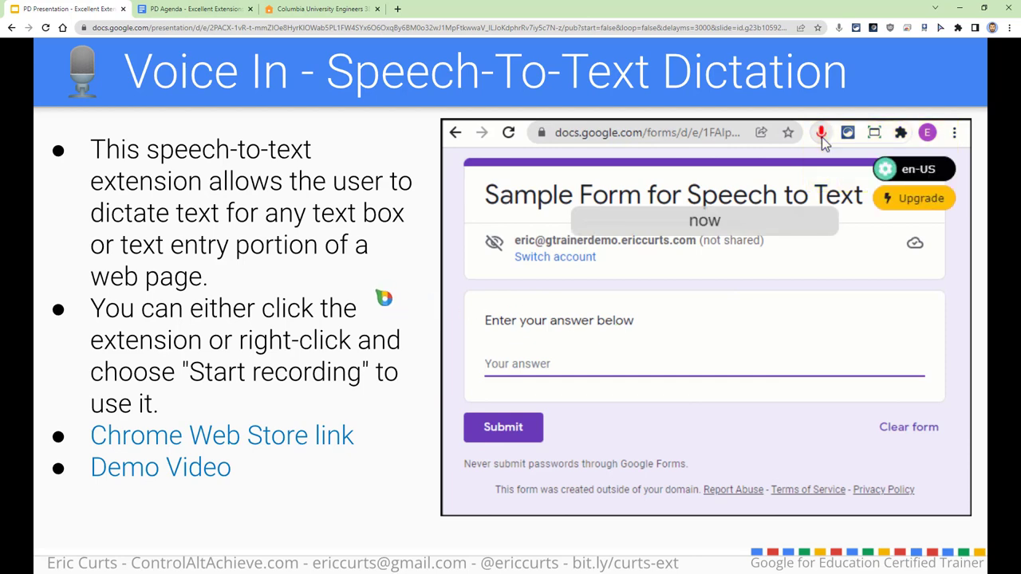
Advance the presentation to the MyBib: Free Citation Generator slide.
key(Right)
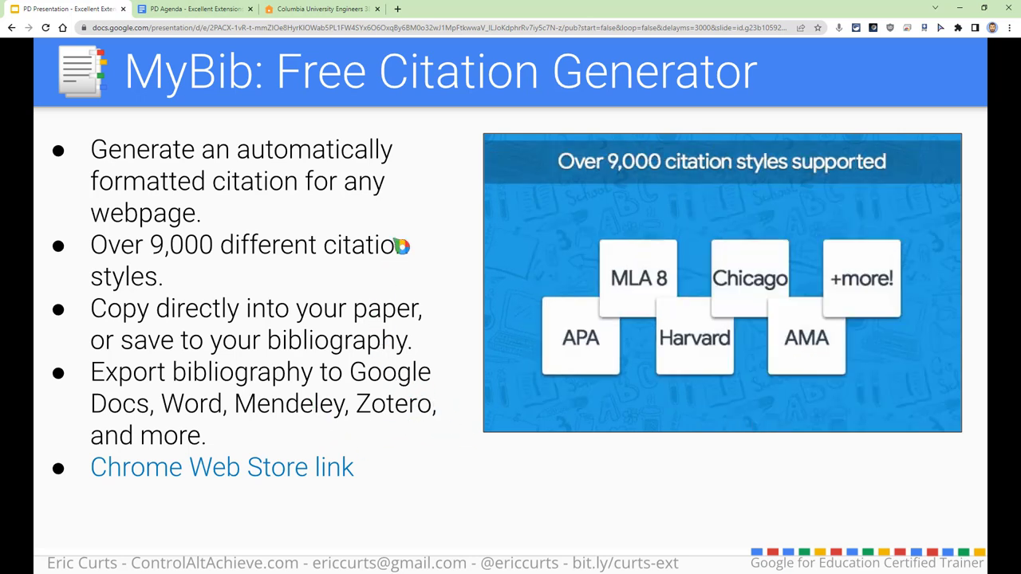
On the cheesecake article tab, enable MyBib: Free Citation Generator in Extensity and reload the page.
click(318, 10)
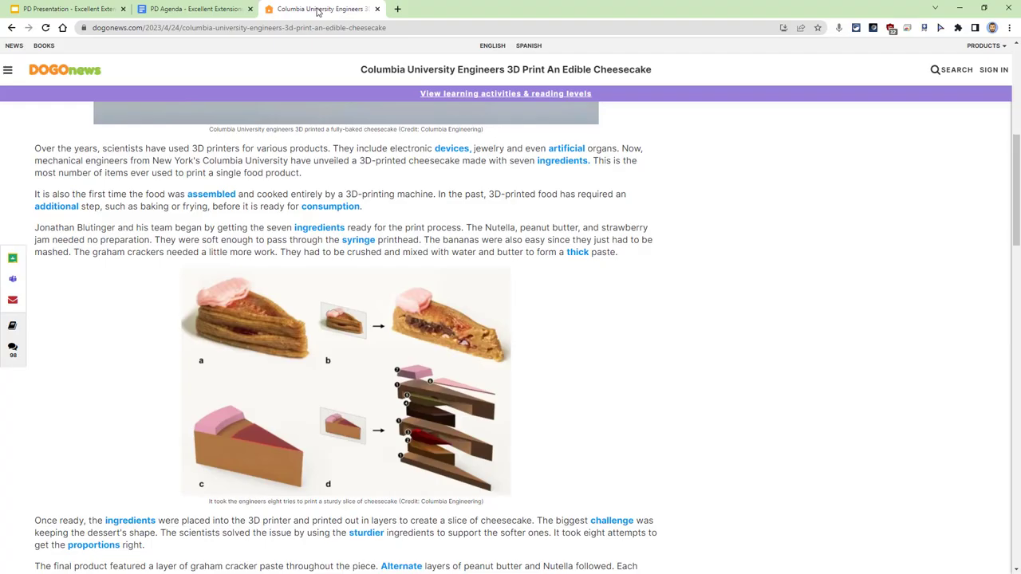
click(856, 27)
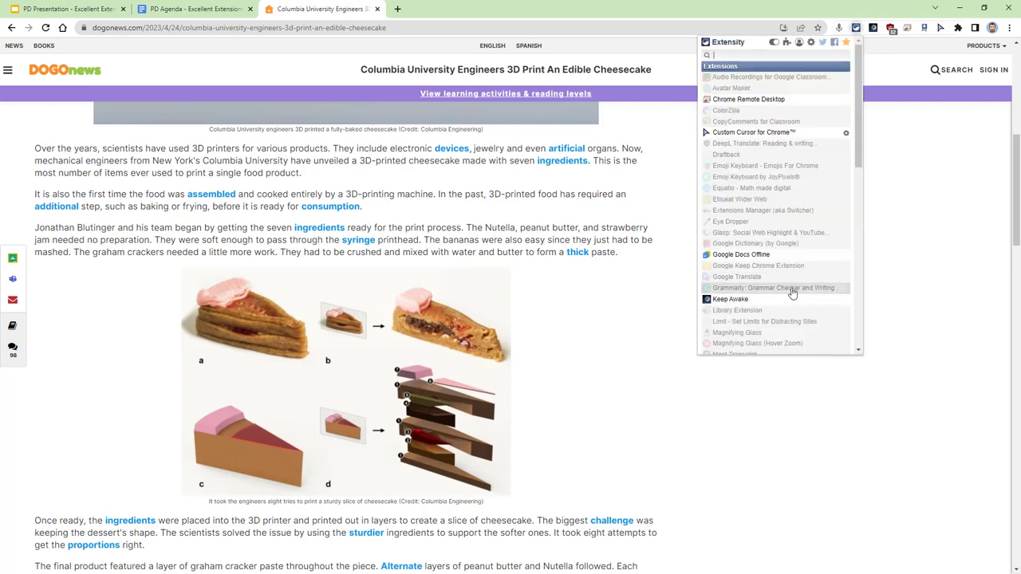
scroll(778, 296, down, 6)
scroll(779, 311, down, 1)
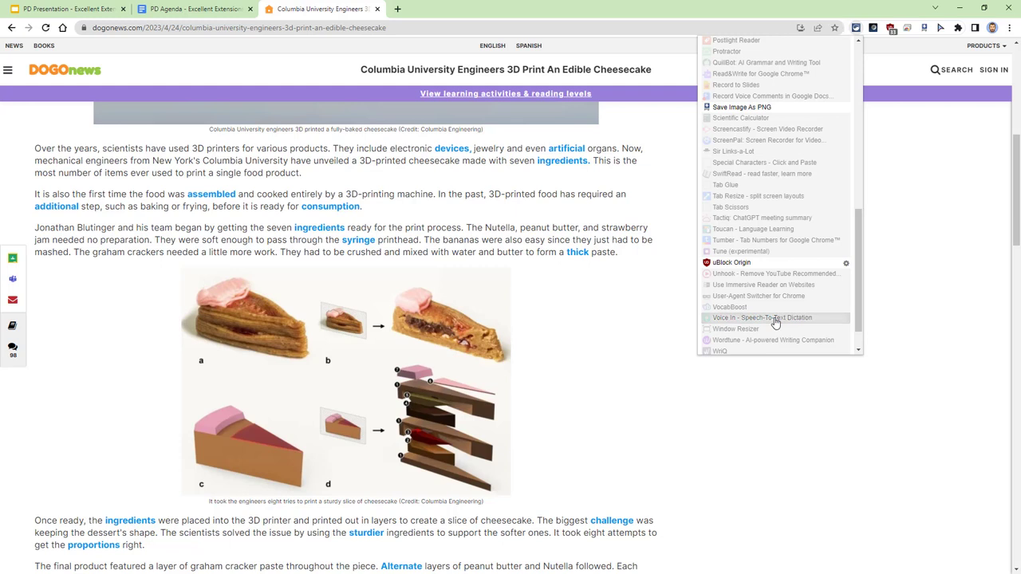
scroll(775, 319, up, 4)
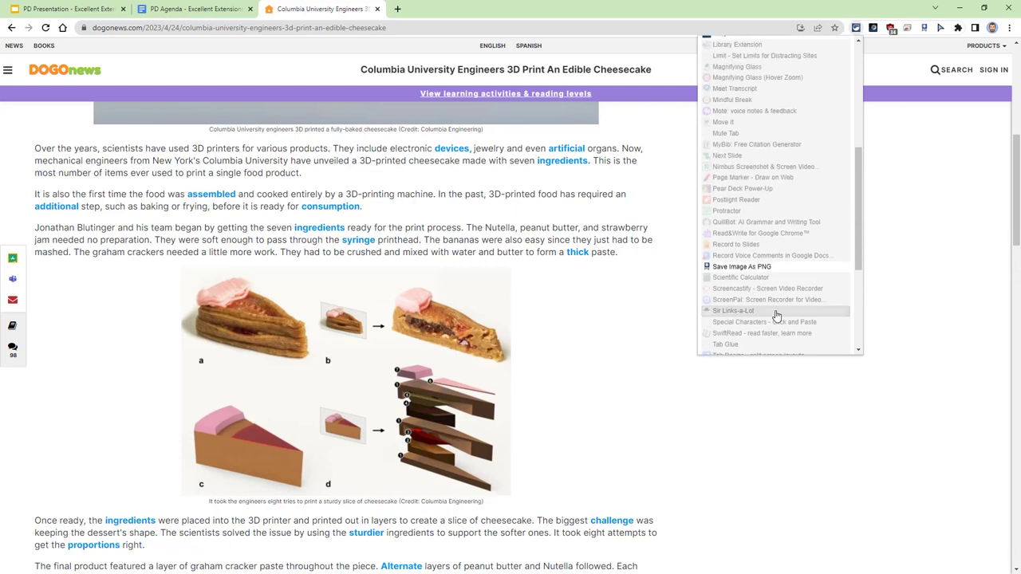
scroll(776, 313, up, 2)
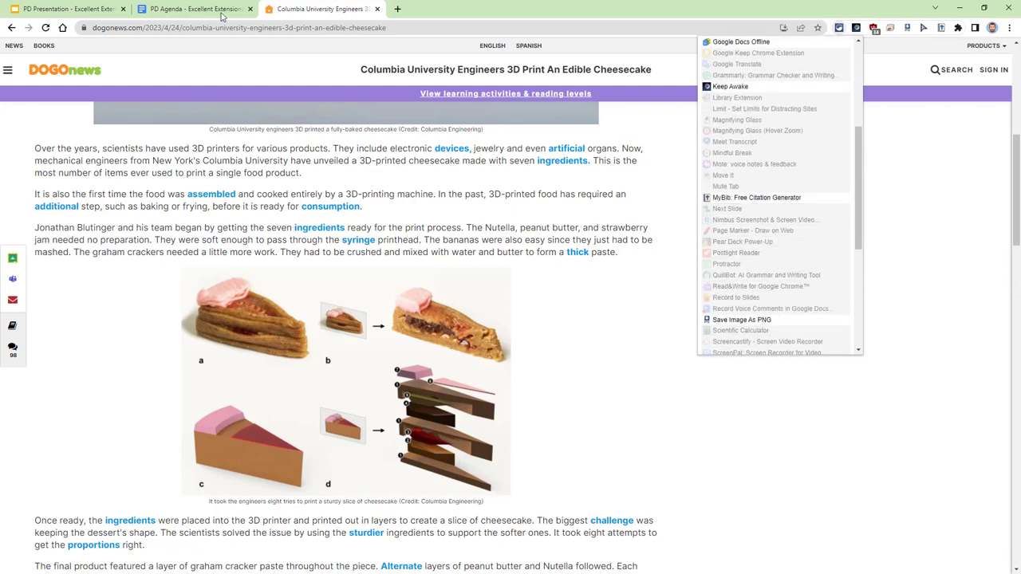
click(46, 28)
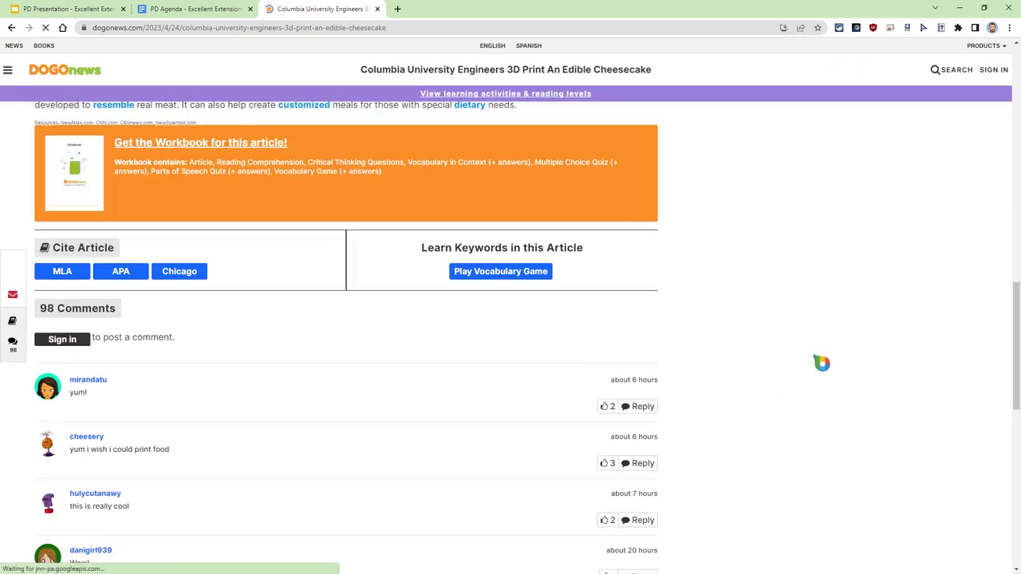
scroll(813, 355, down, 5)
scroll(758, 350, up, 4)
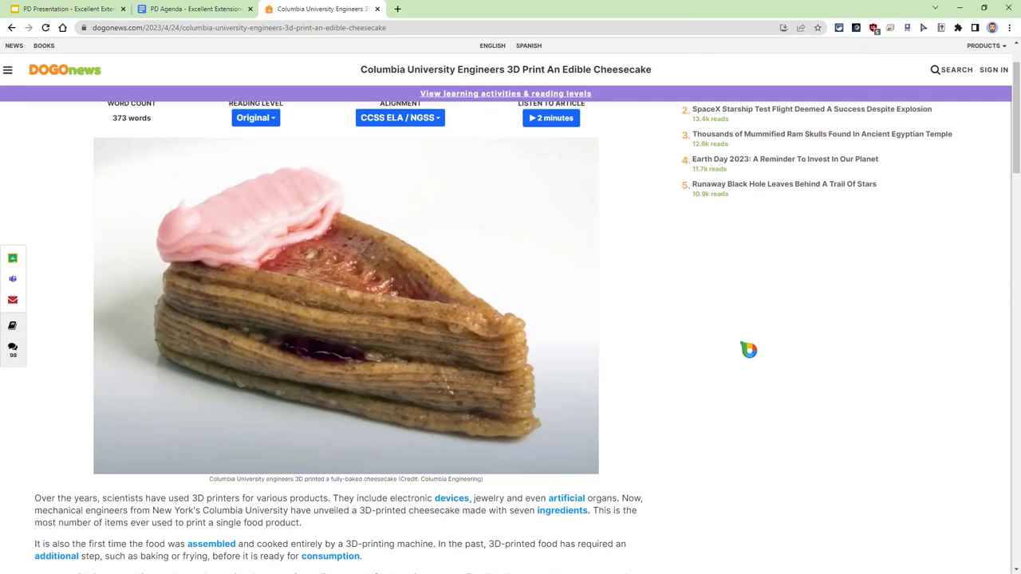
scroll(748, 349, up, 1)
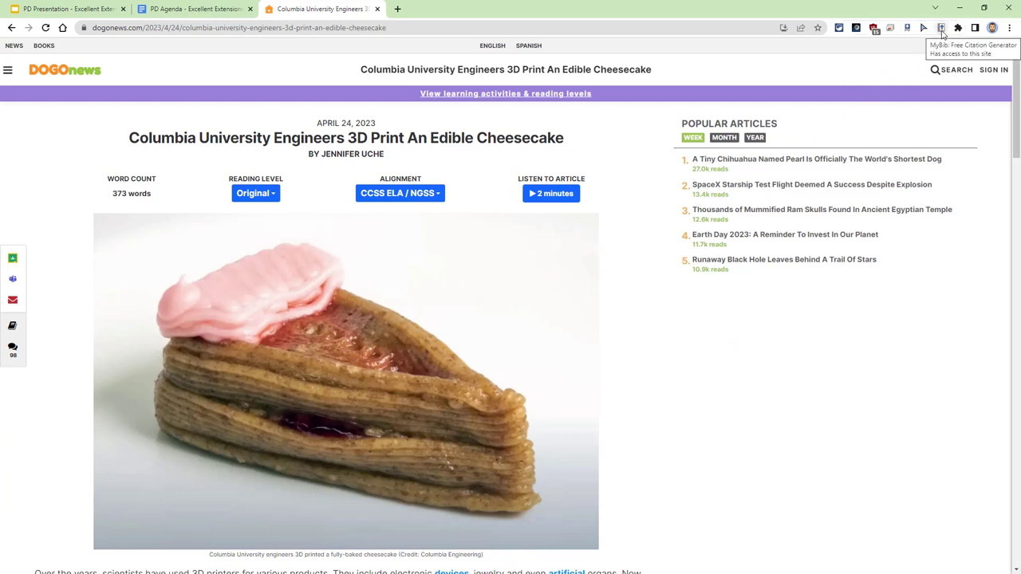
Create a MyBib citation for the 3D-printed cheesecake article, keep MLA 8, and copy it.
click(941, 29)
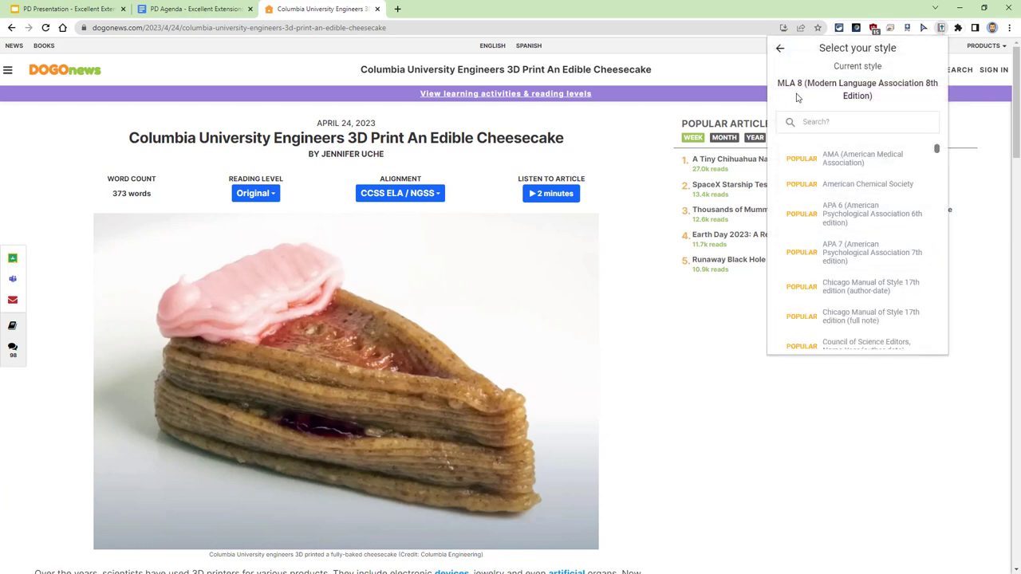
click(780, 49)
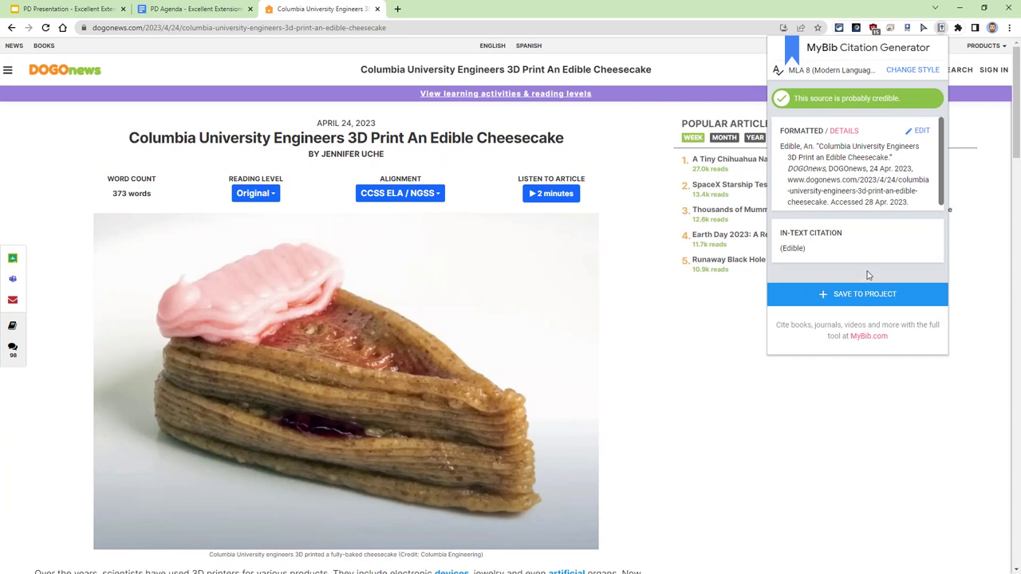
click(869, 166)
Paste the copied MLA citation into a new blank doc from docs.new, then return to DOGOnews.
click(398, 9)
text(docs)
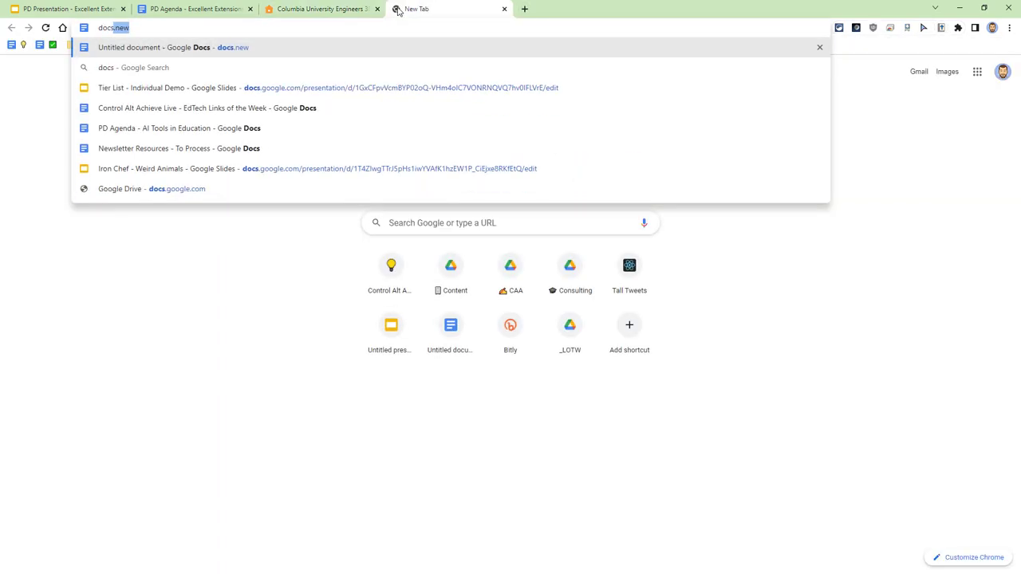
key(Return)
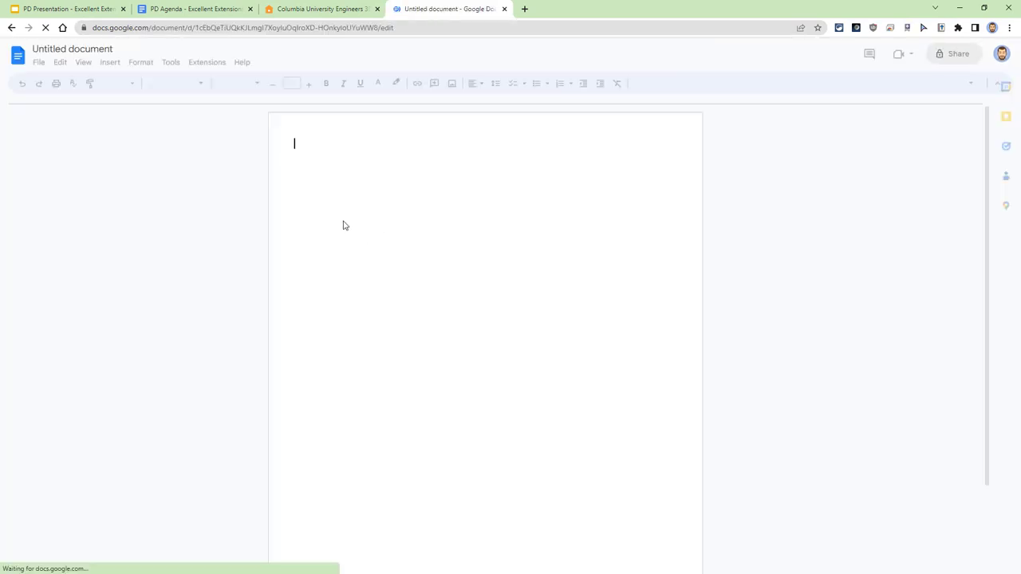
key(Return)
key(Return)
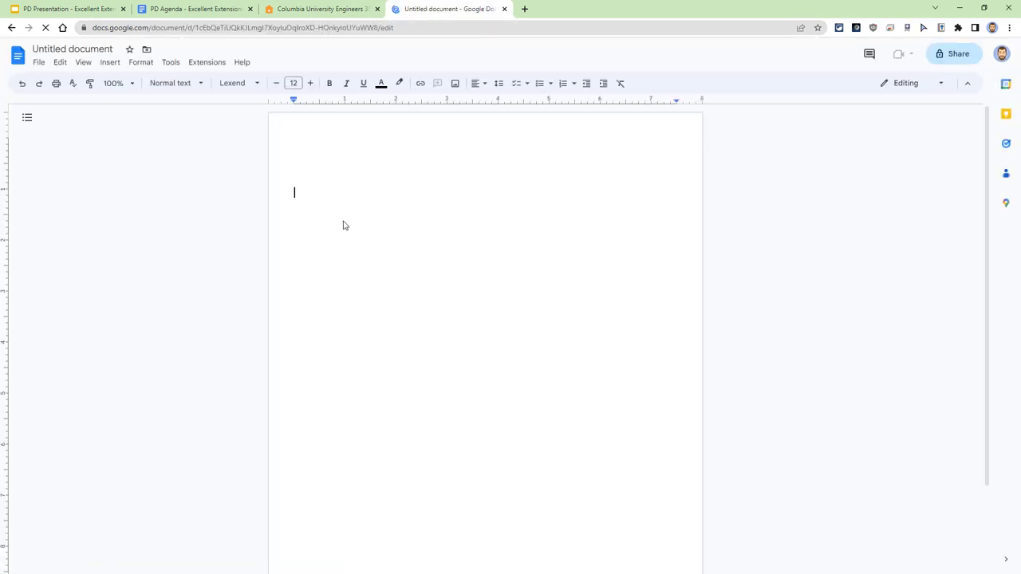
text(Edible, An. "Columbia University Engineers 3D Print an Edible Cheesecake." DOGOnews, DOGOnews, 24 Apr. 2023, www.dogonews.com/2023/4/24/columbia-university-engineers-3d-print-an-edible-cheesecake. Accessed 28 Apr. 2023.)
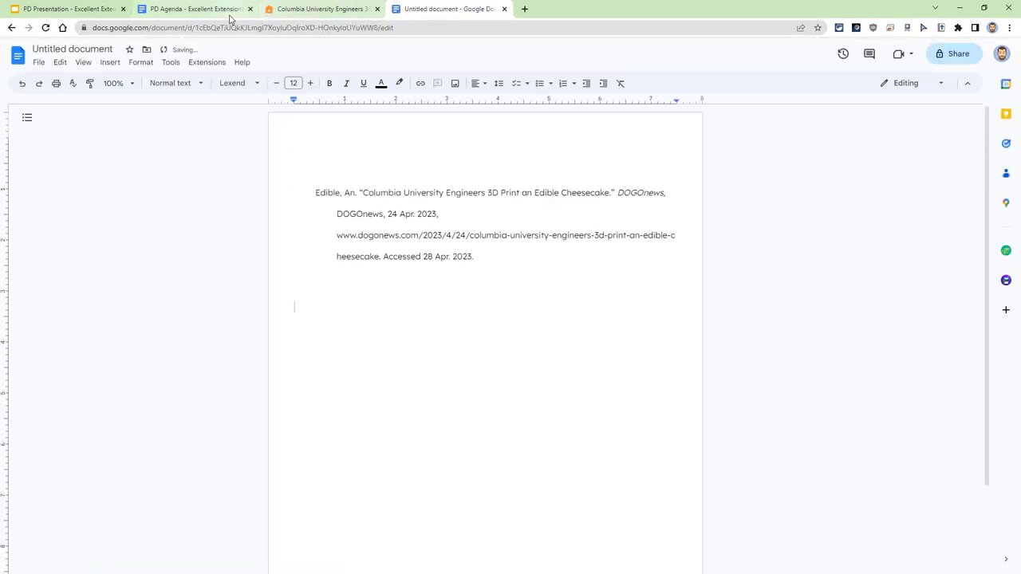
click(280, 9)
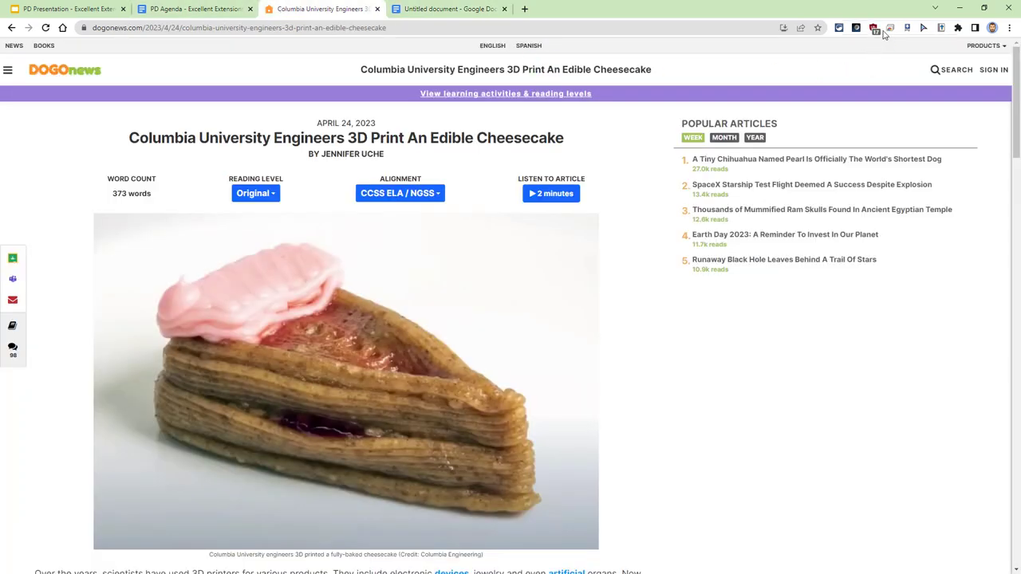
Regenerate the cheesecake article's MLA 8 citation and save it to My first project.
click(942, 30)
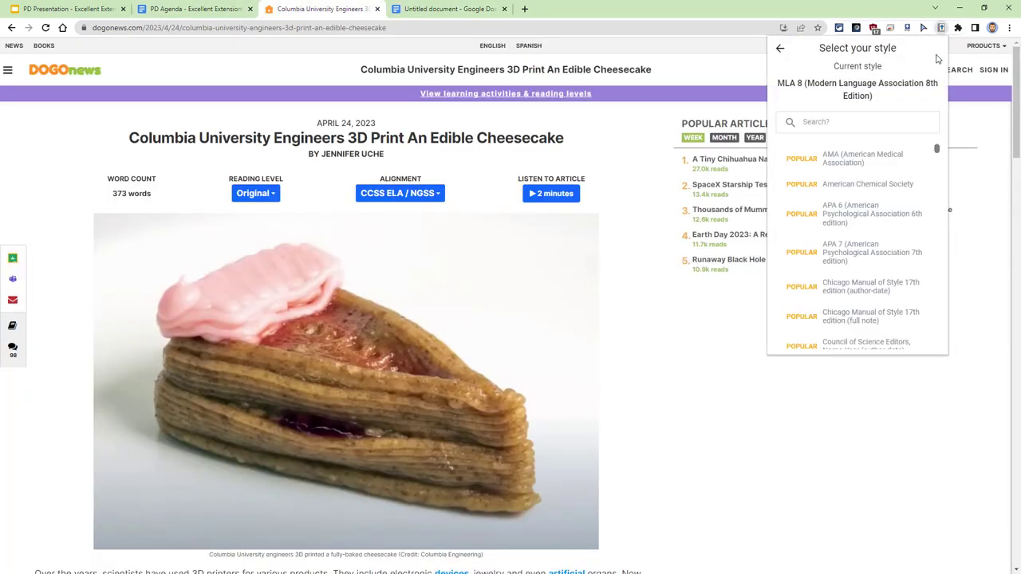
click(782, 49)
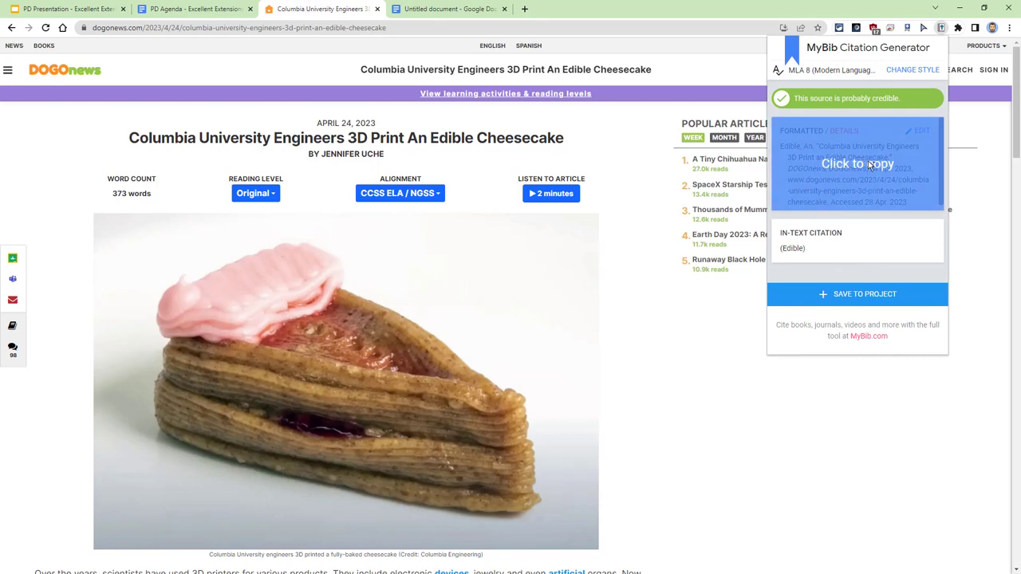
click(875, 295)
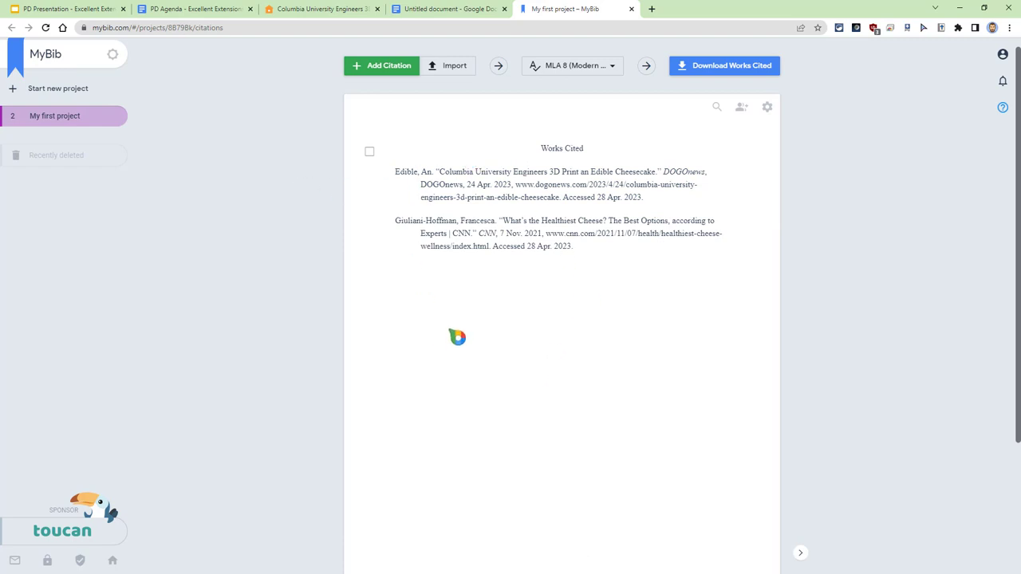
Review the Download Works Cited export options, dismiss them, and close the MyBib project tab.
mouse_move(605, 248)
click(735, 72)
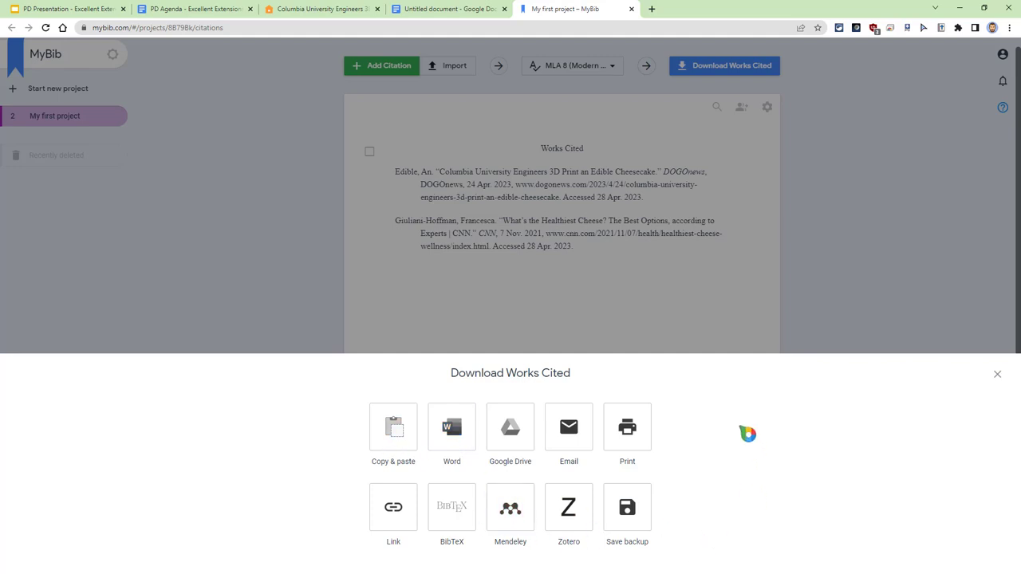
click(995, 376)
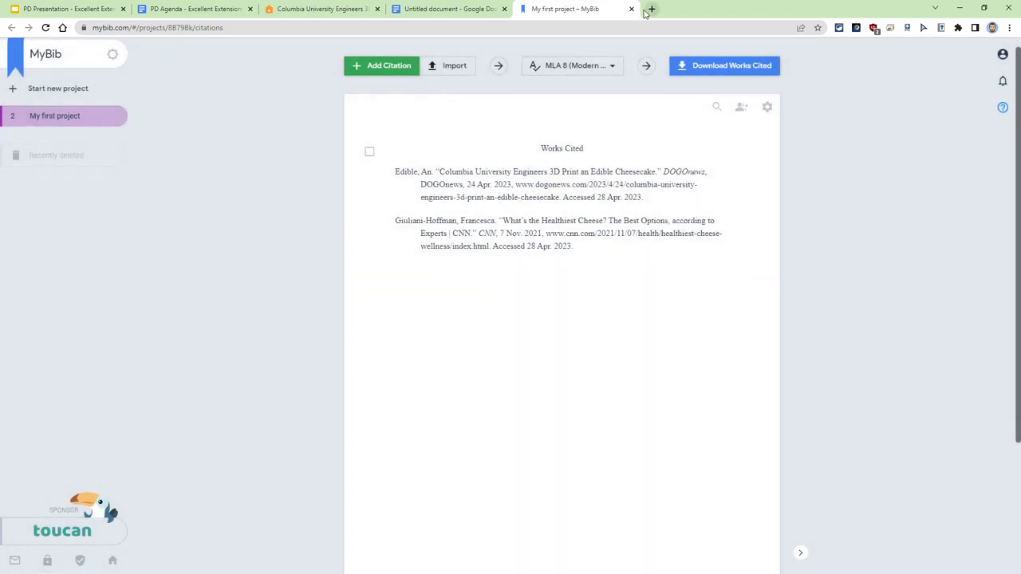
click(631, 8)
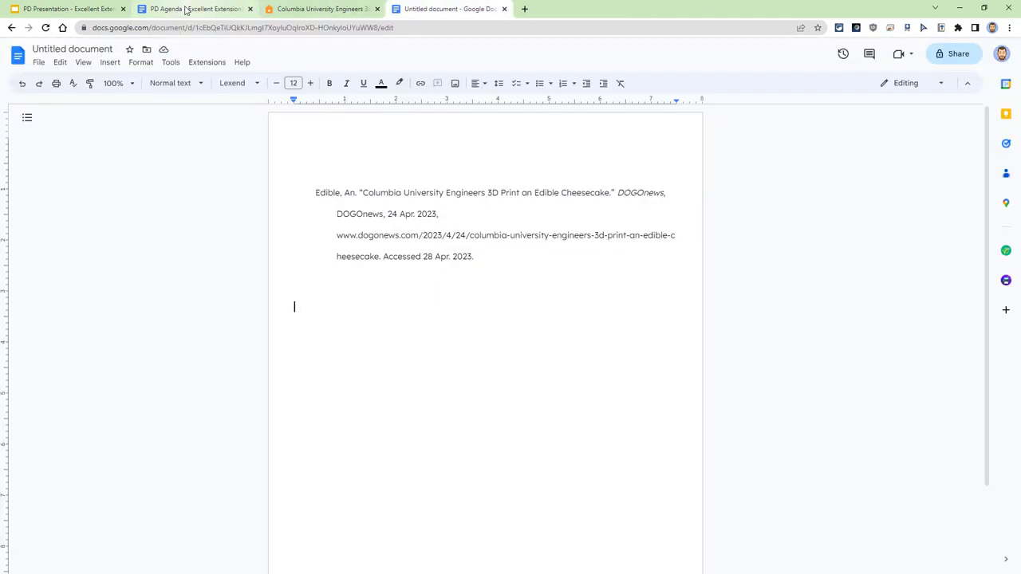
Advance the PD Presentation deck to the VocabBoost slide, then go back to the DOGOnews article.
click(100, 9)
click(367, 285)
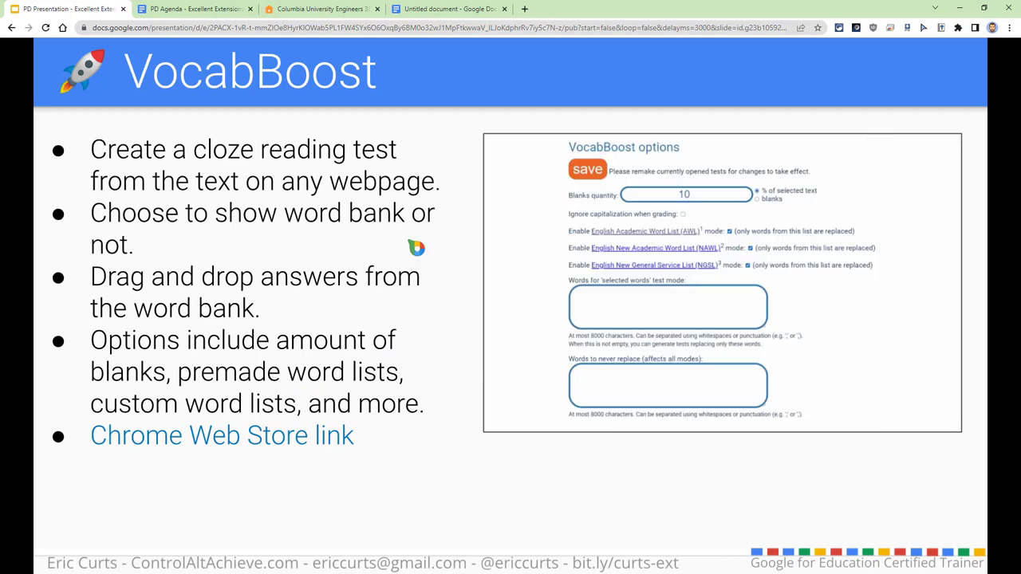
click(351, 8)
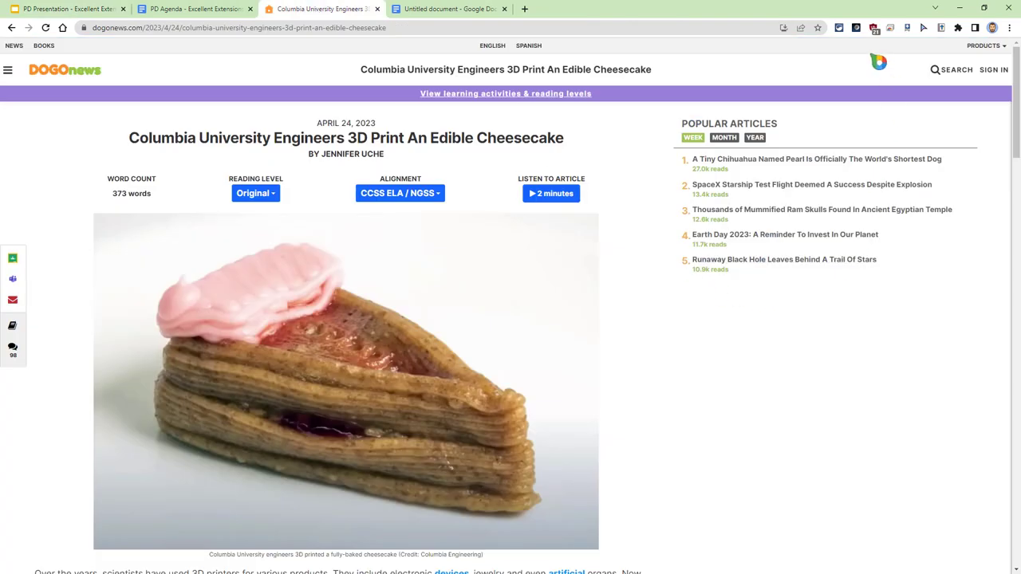
In Extensity, disable MyBib and enable VocabBoost, then reload the cheesecake article.
click(838, 27)
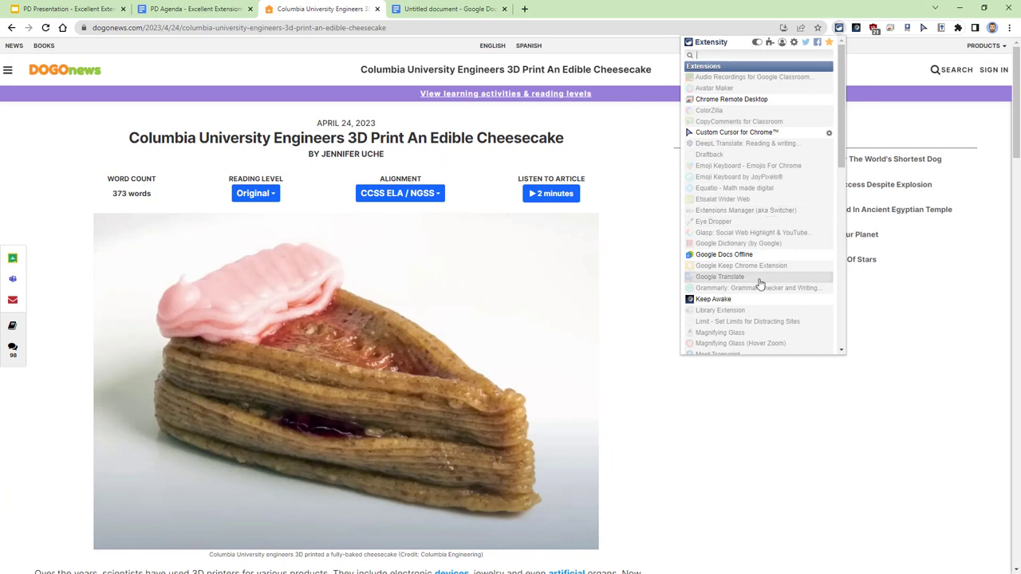
scroll(760, 284, down, 5)
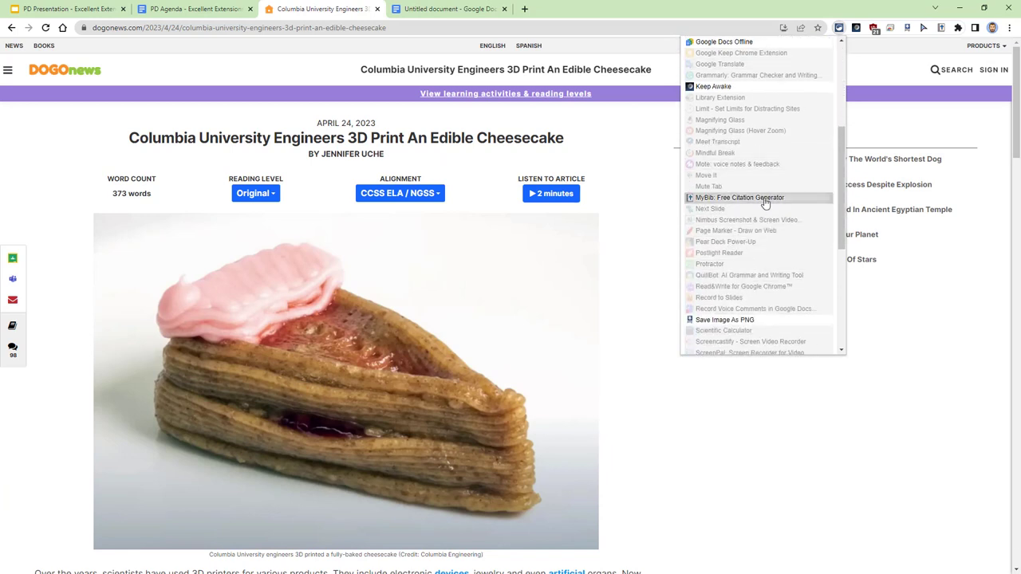
click(765, 200)
scroll(765, 202, down, 6)
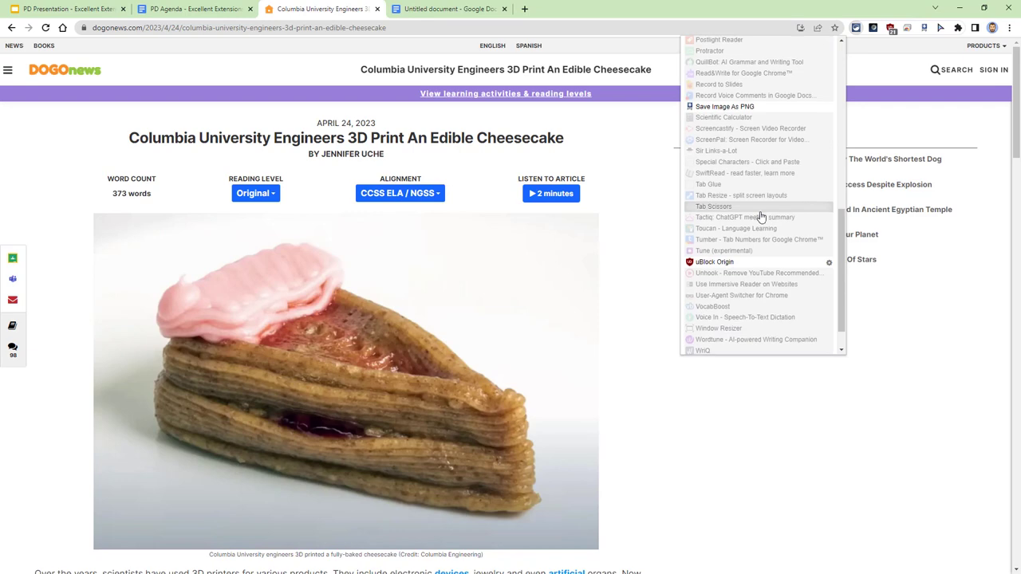
click(734, 273)
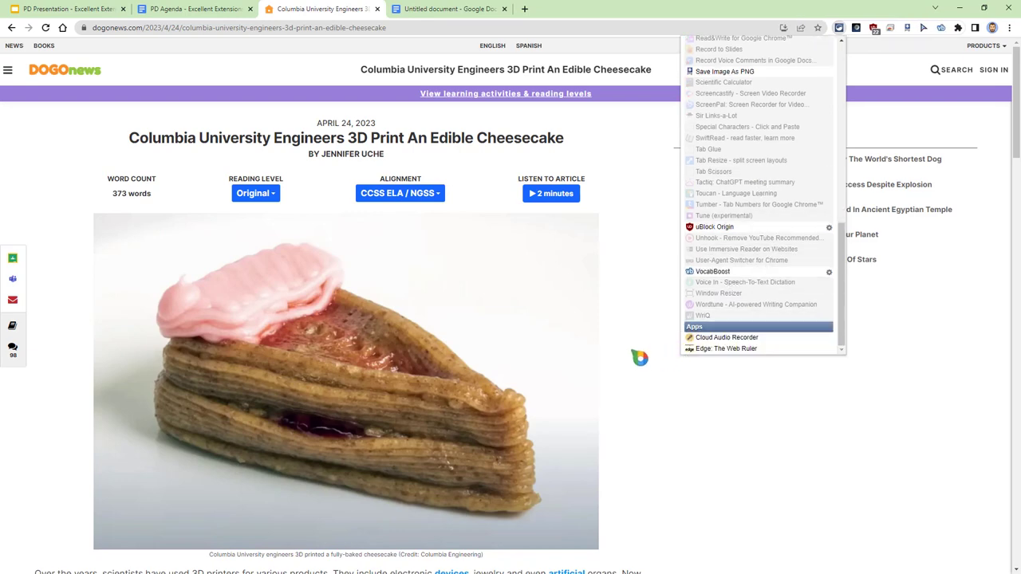
click(640, 343)
click(45, 27)
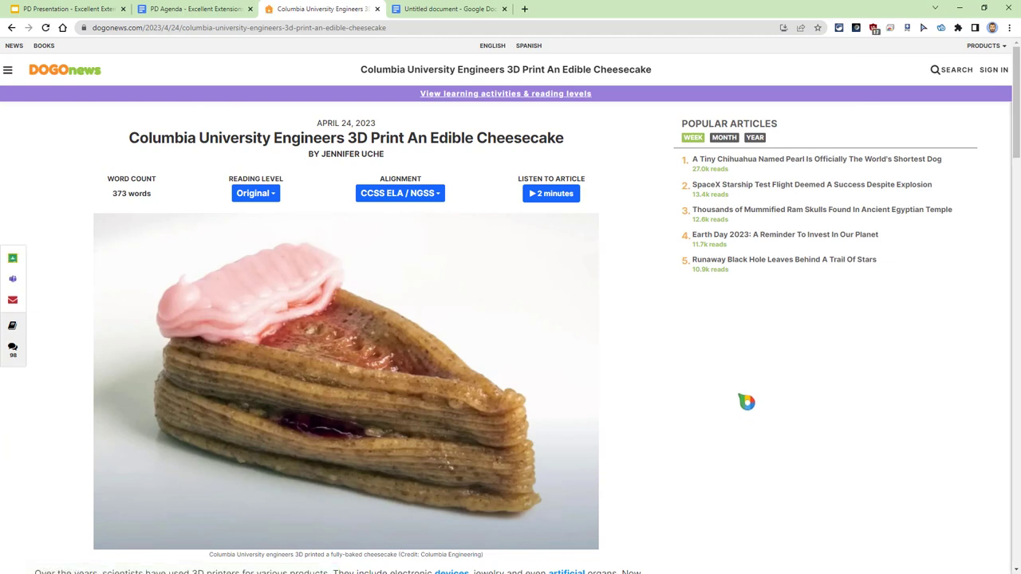
scroll(673, 352, down, 5)
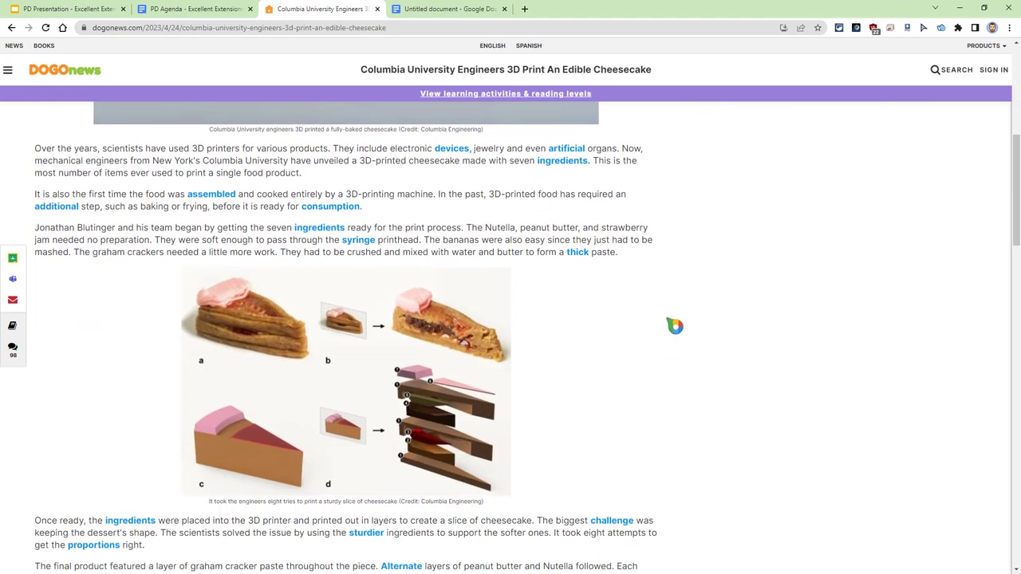
drag(632, 263, 42, 154)
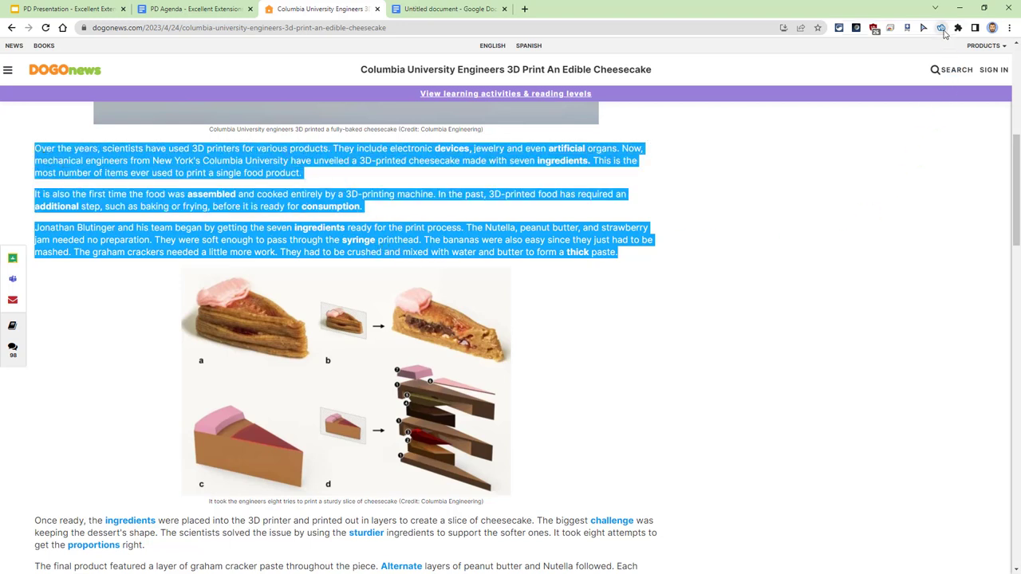
click(942, 29)
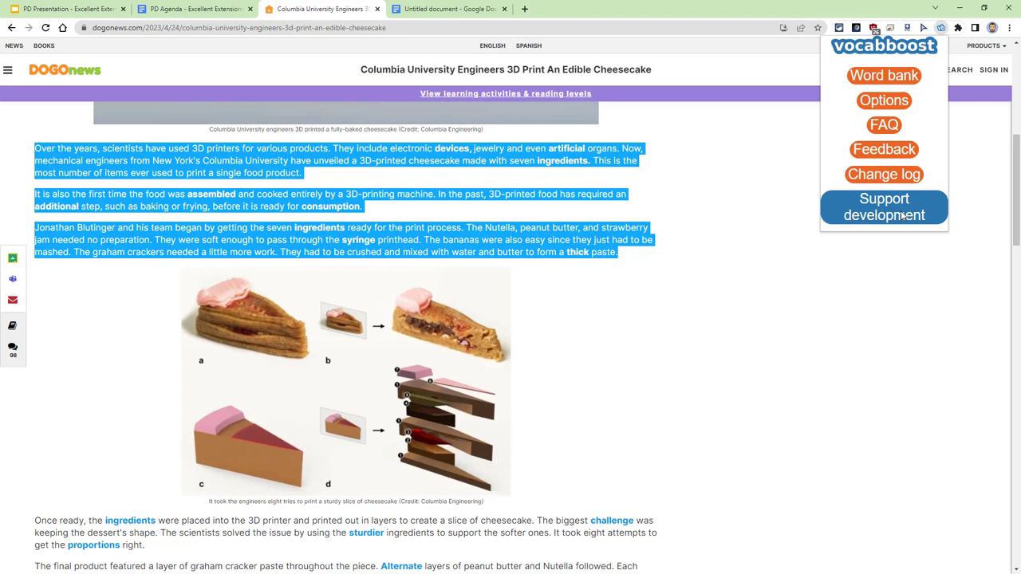
click(884, 101)
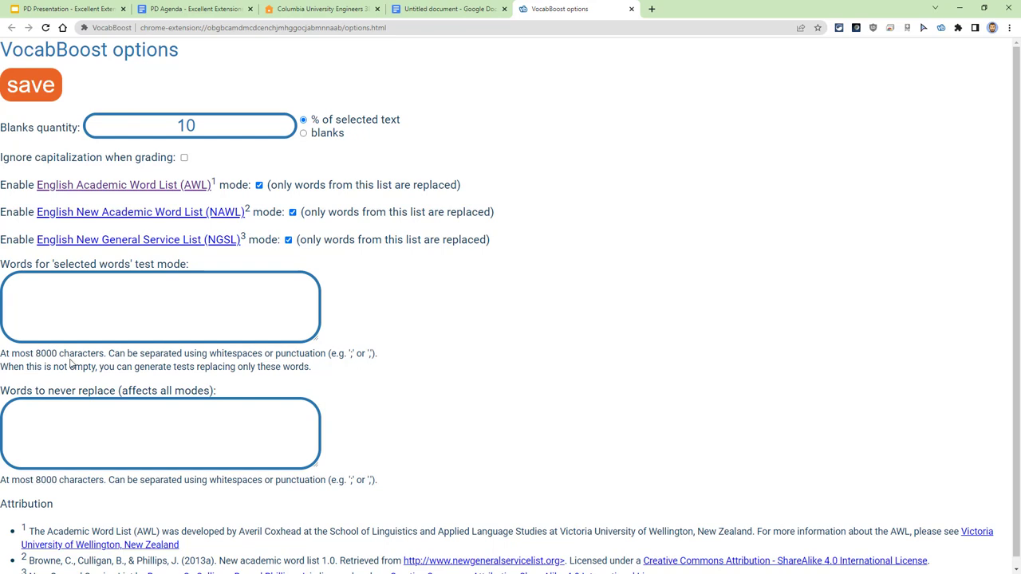
click(631, 9)
Open the VocabBoost context submenu on the selected cheesecake paragraphs to show its test types.
click(307, 9)
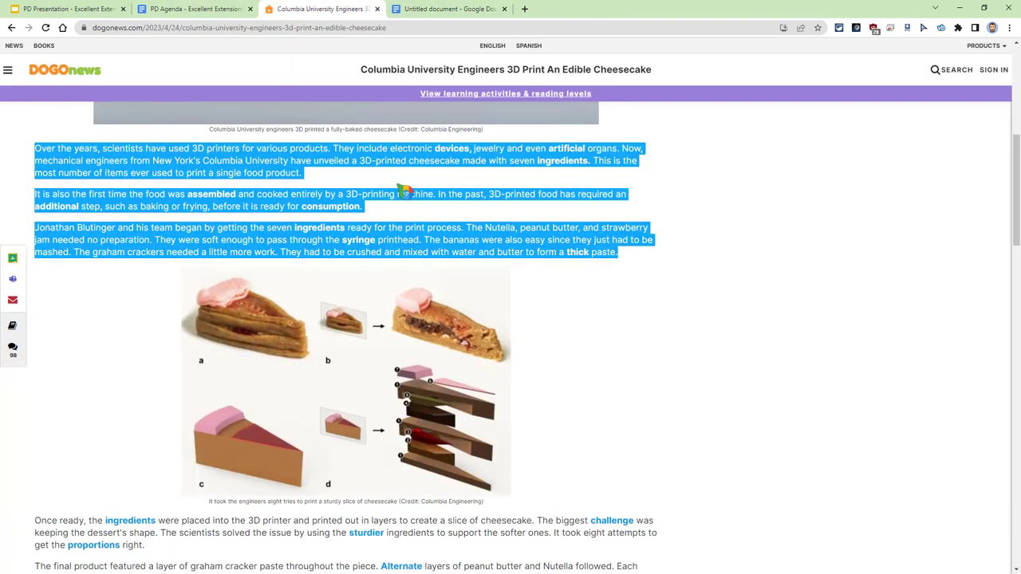
right_click(215, 164)
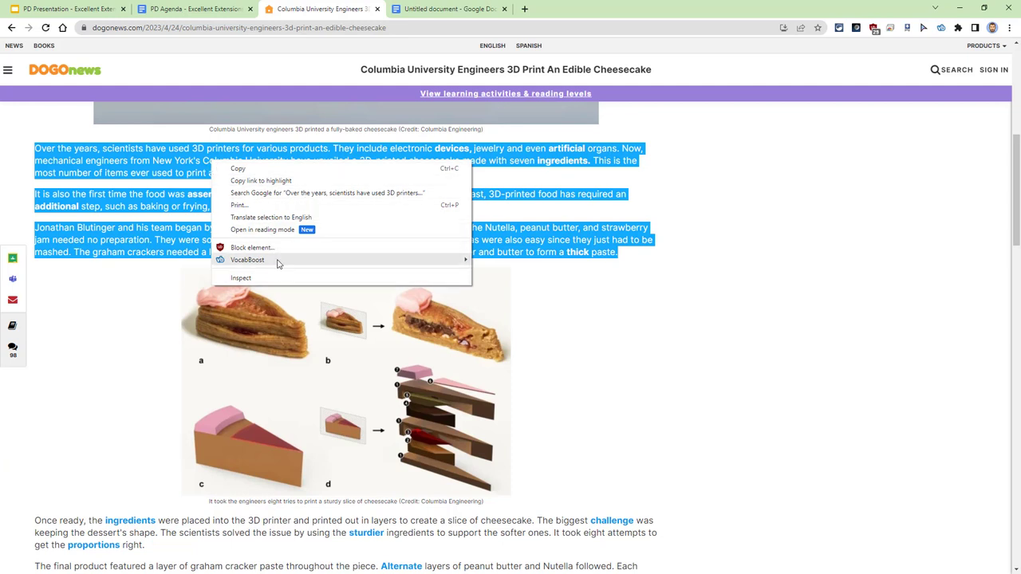
mouse_move(277, 262)
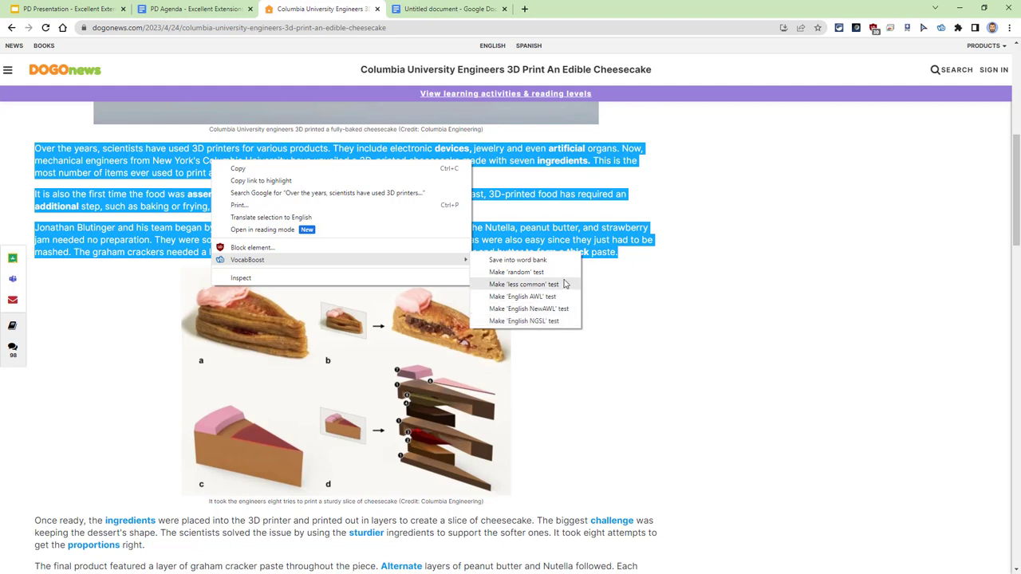
Make a VocabBoost 'less common' words test from the paragraphs and show its word bank.
click(516, 292)
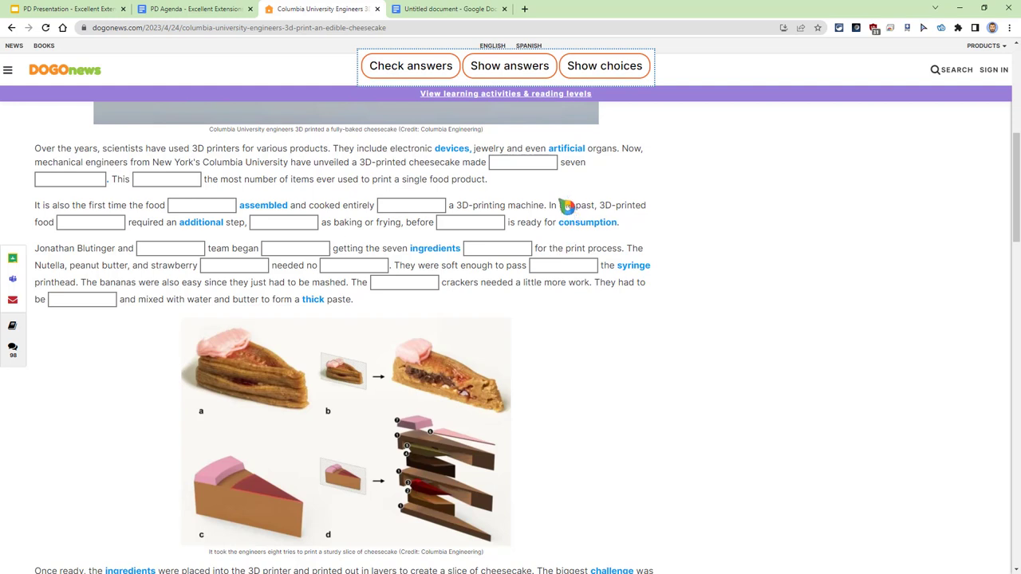
click(610, 72)
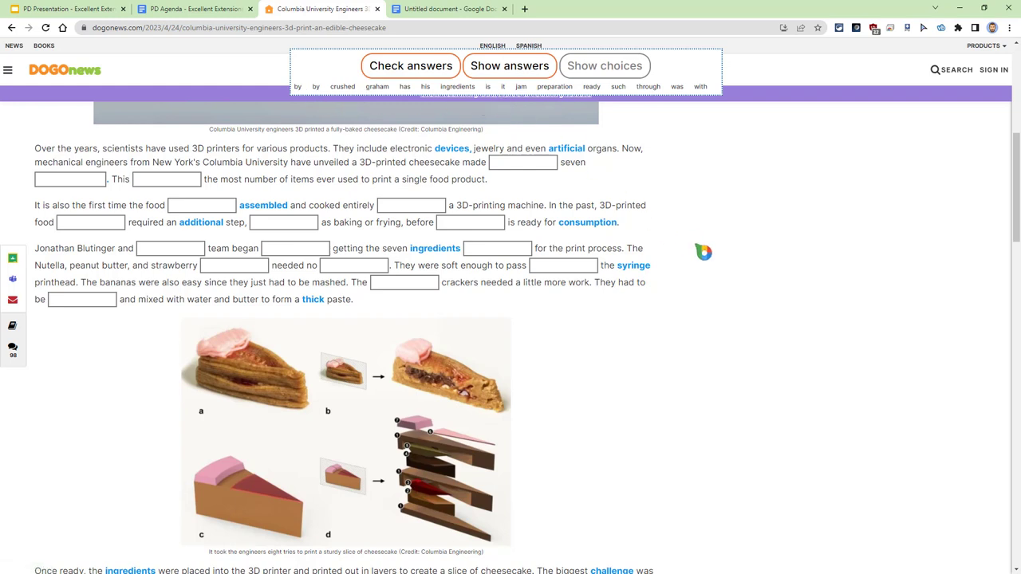
Reload, reselect the paragraphs, and make an English NGSL blanks test with its word bank shown.
click(48, 29)
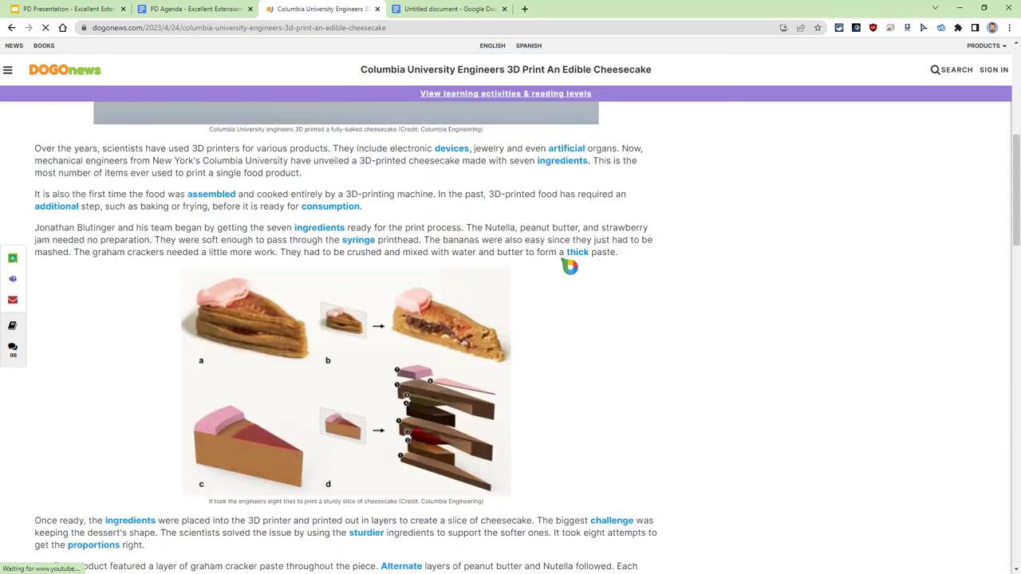
drag(620, 254, 35, 151)
right_click(135, 158)
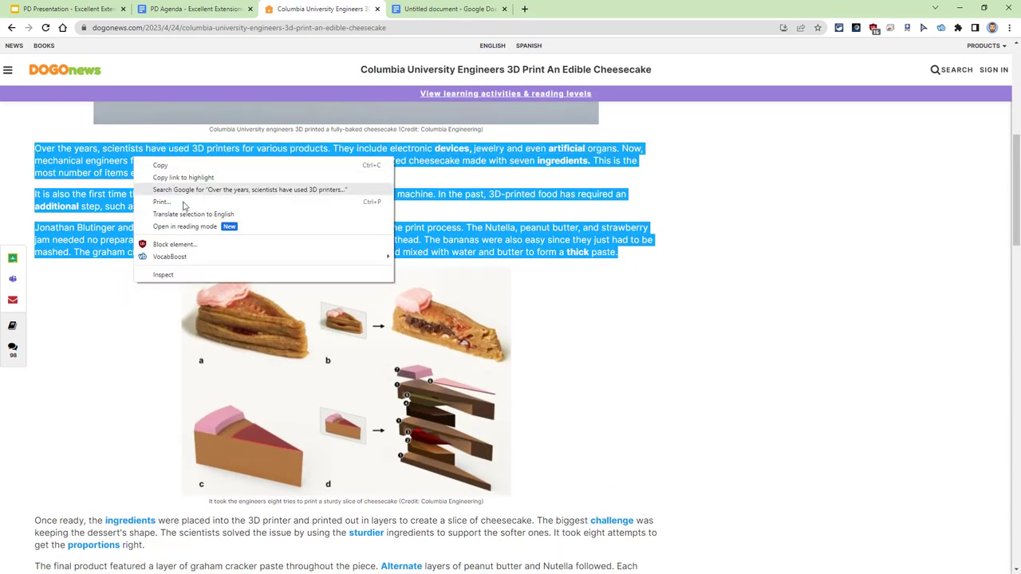
mouse_move(303, 258)
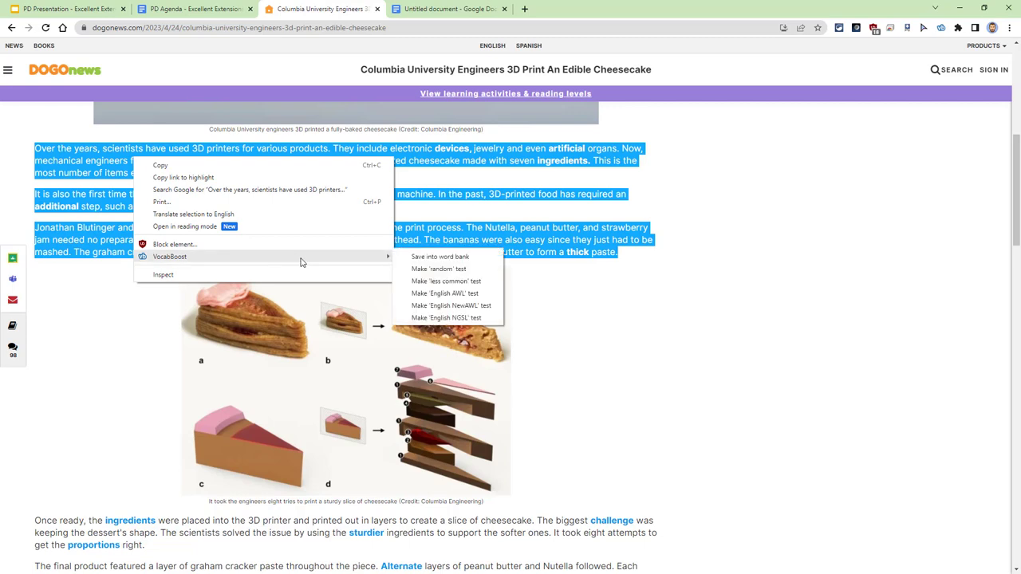
click(469, 318)
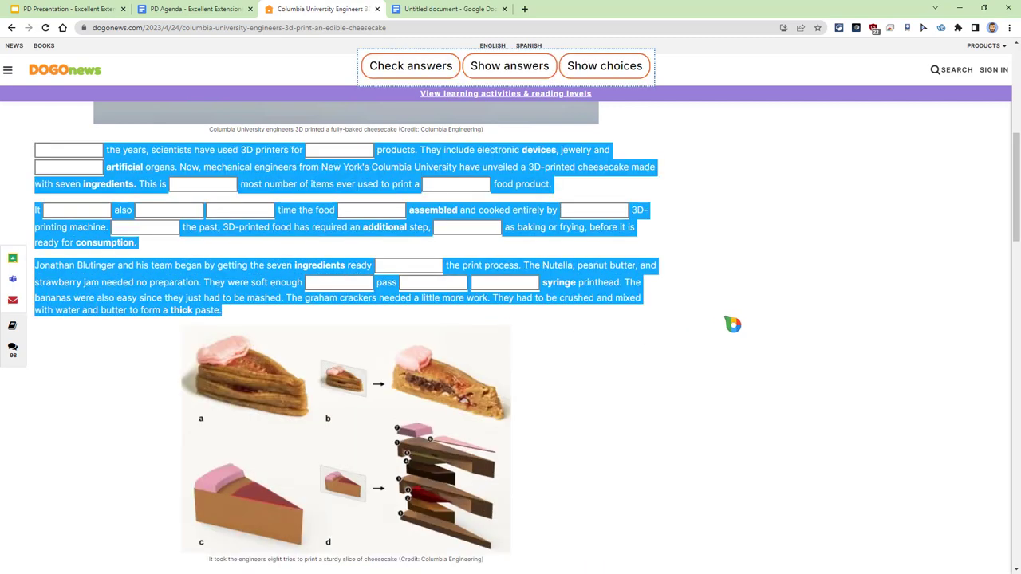
click(724, 281)
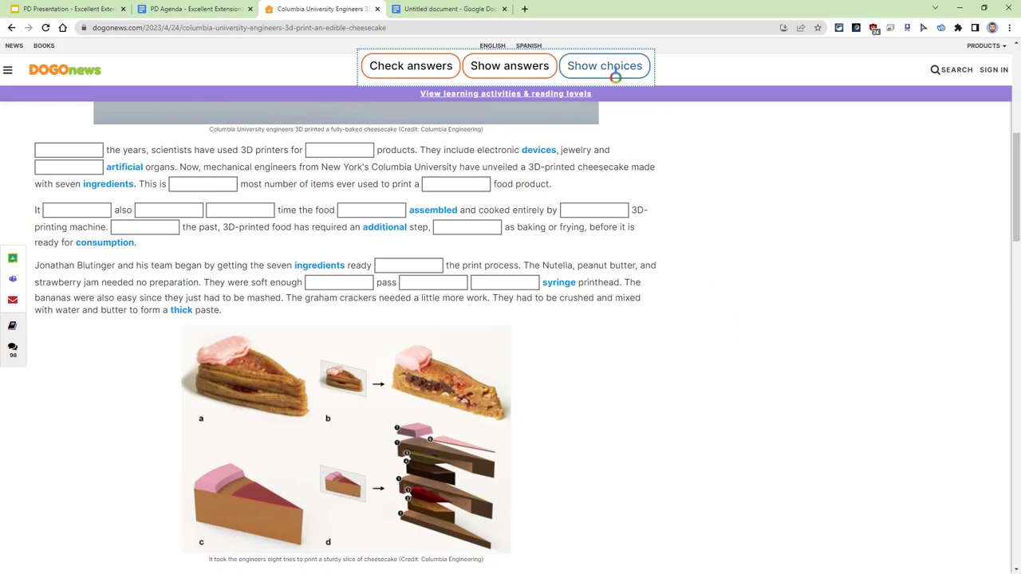
click(615, 72)
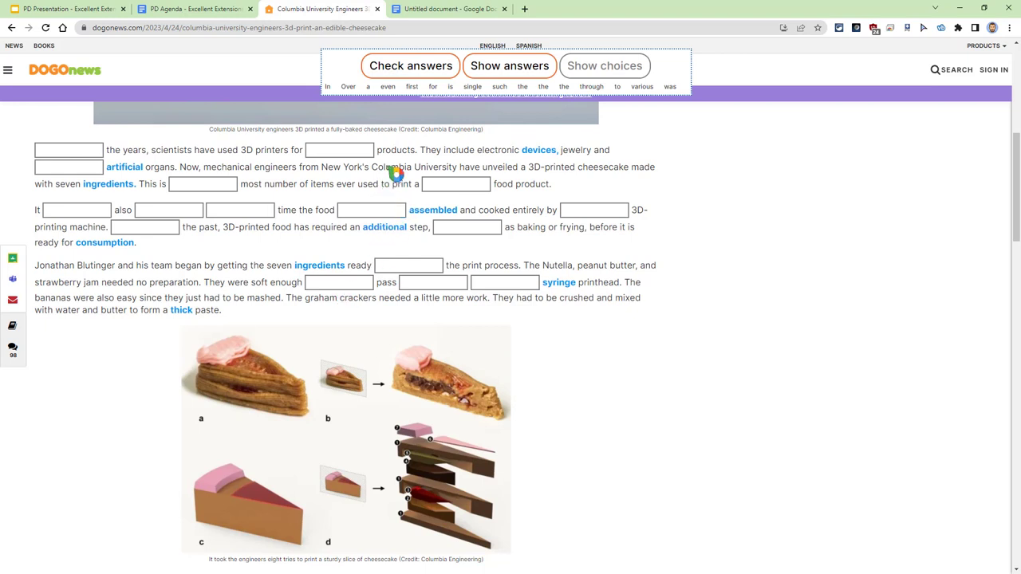
Fill the first blank with Over, then reload to restore the original article text.
drag(342, 97, 74, 154)
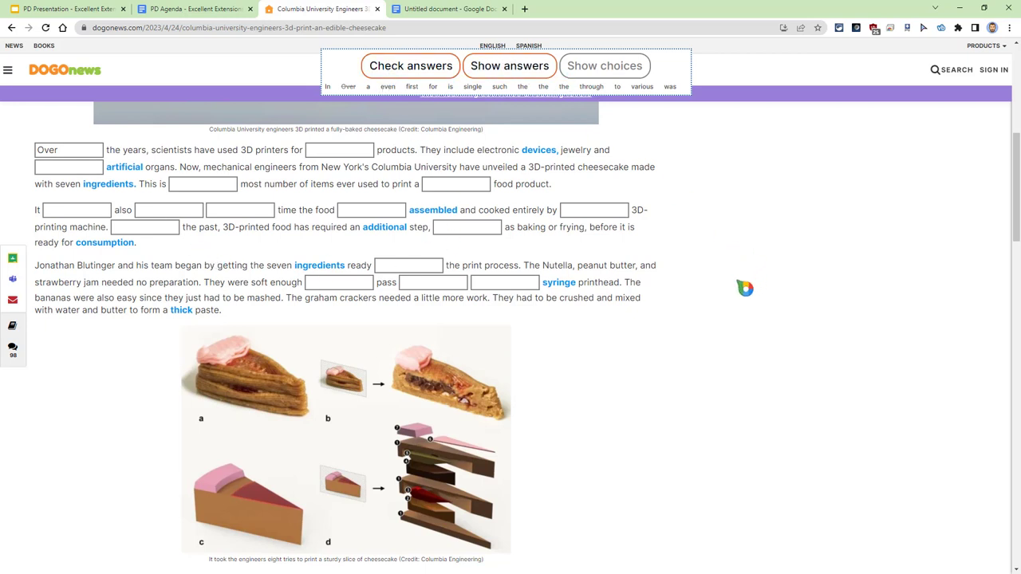
click(45, 27)
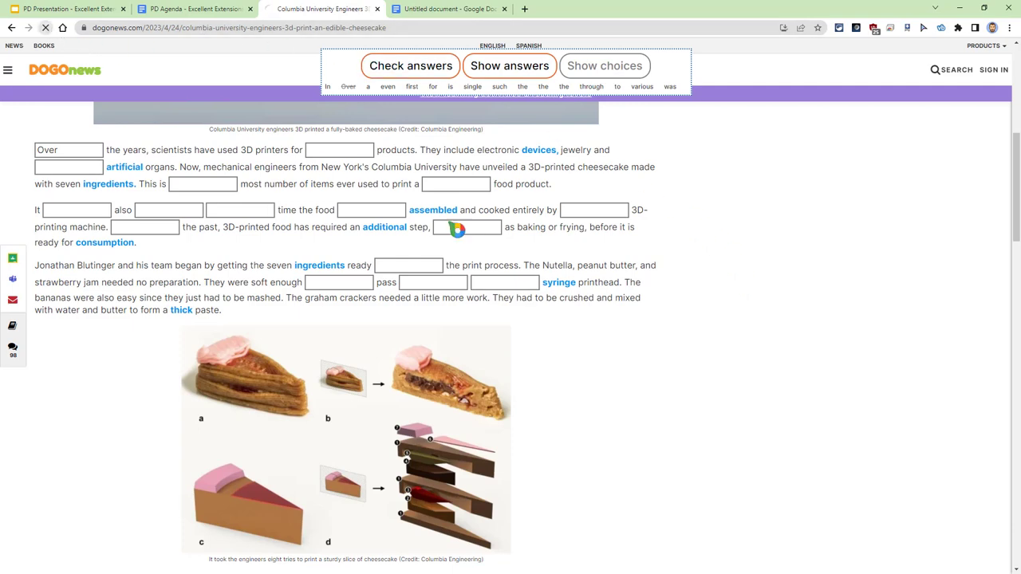
scroll(717, 391, down, 2)
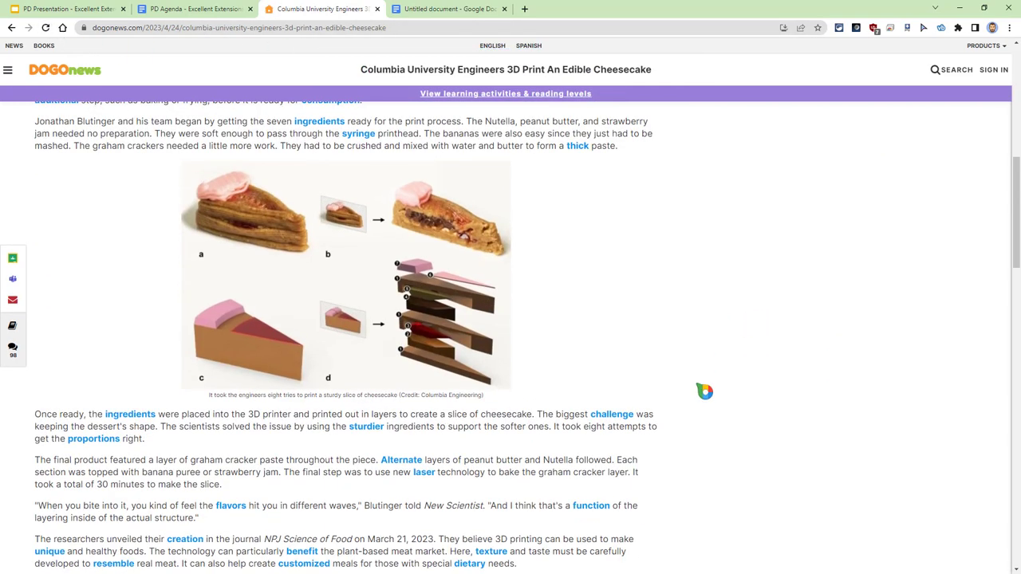
scroll(704, 390, down, 1)
scroll(705, 390, up, 4)
scroll(677, 356, down, 1)
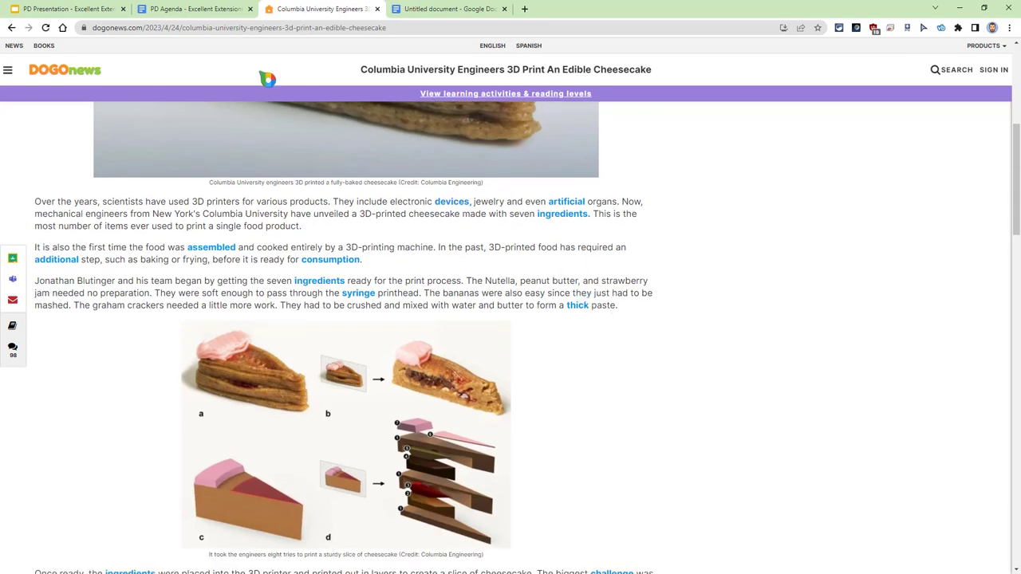
Move the PD Presentation forward to the Toucan - Language Learning slide, then go back to the DOGOnews article.
click(94, 11)
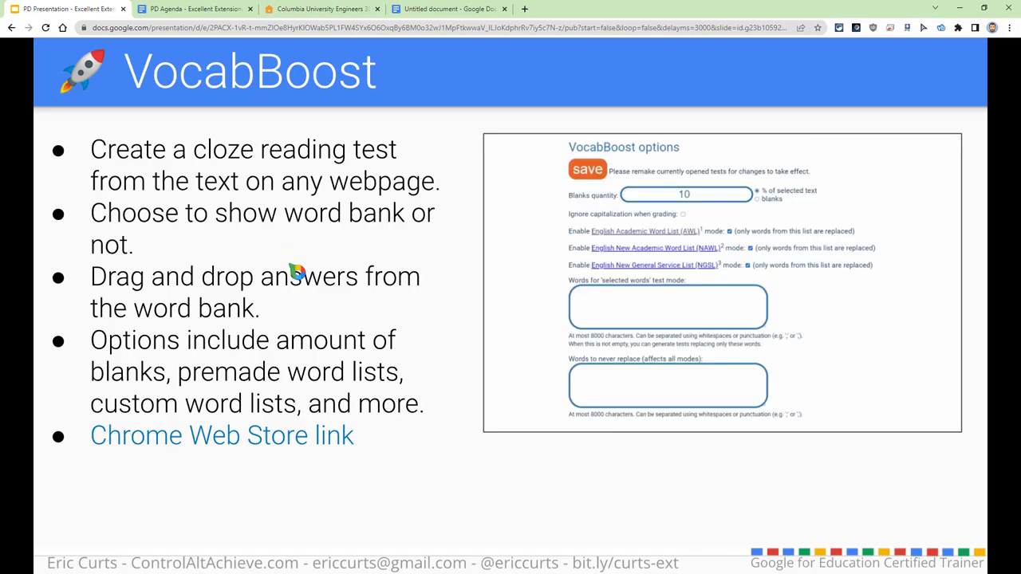
key(Right)
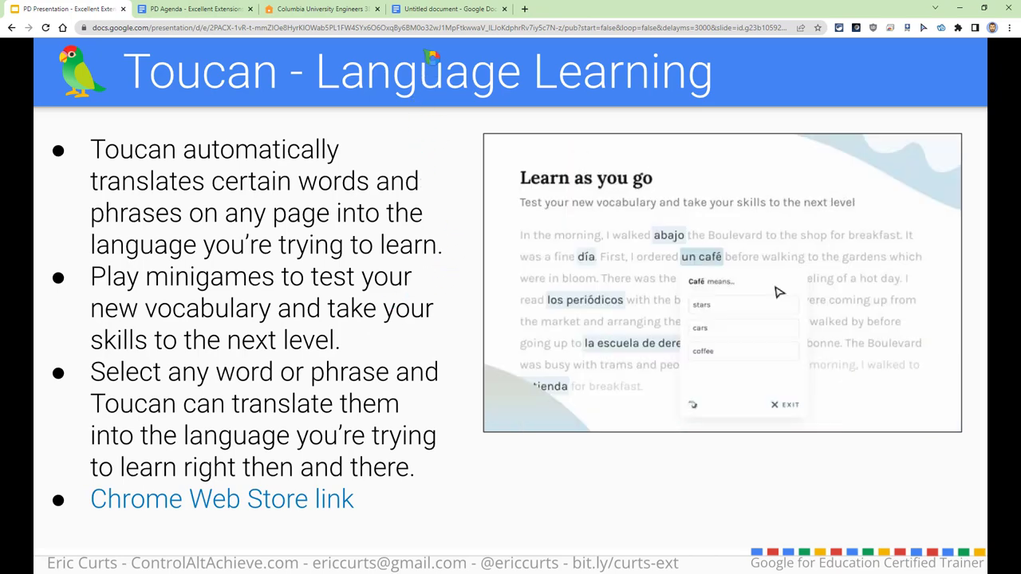
click(351, 10)
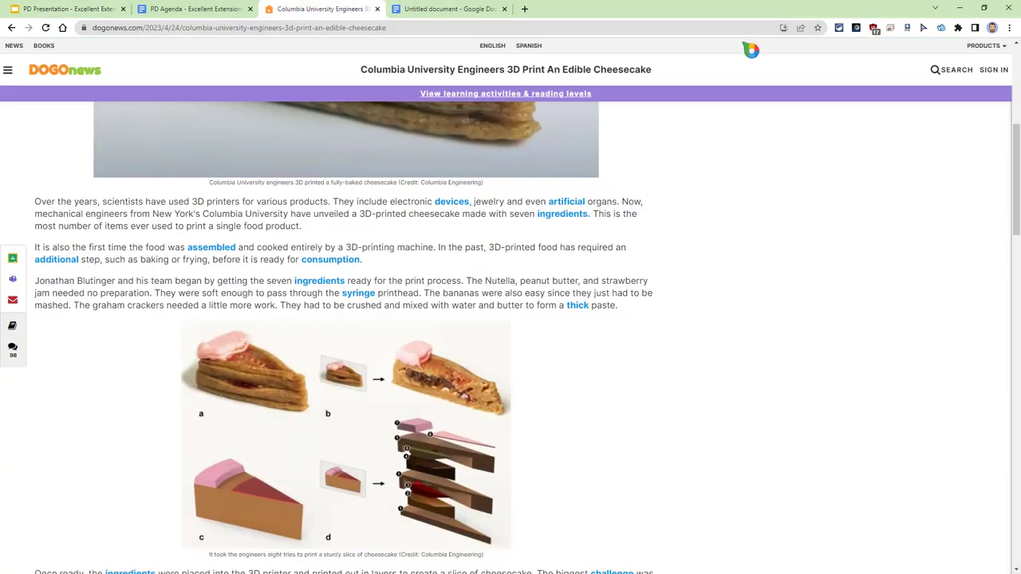
Disable VocabBoost and enable Toucan - Language Learning in Extensity, then reload the article.
click(839, 28)
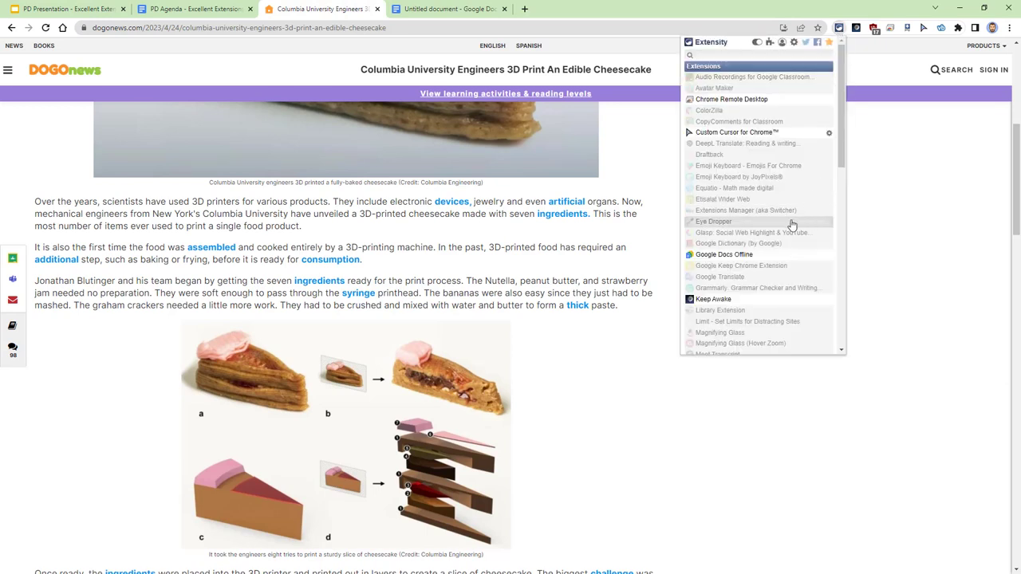
scroll(792, 226, down, 6)
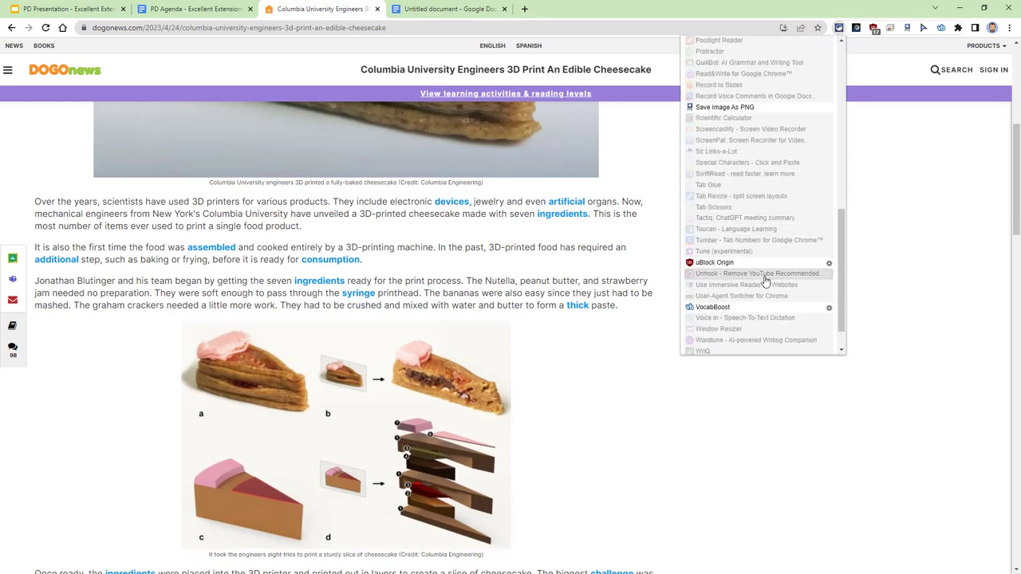
click(753, 309)
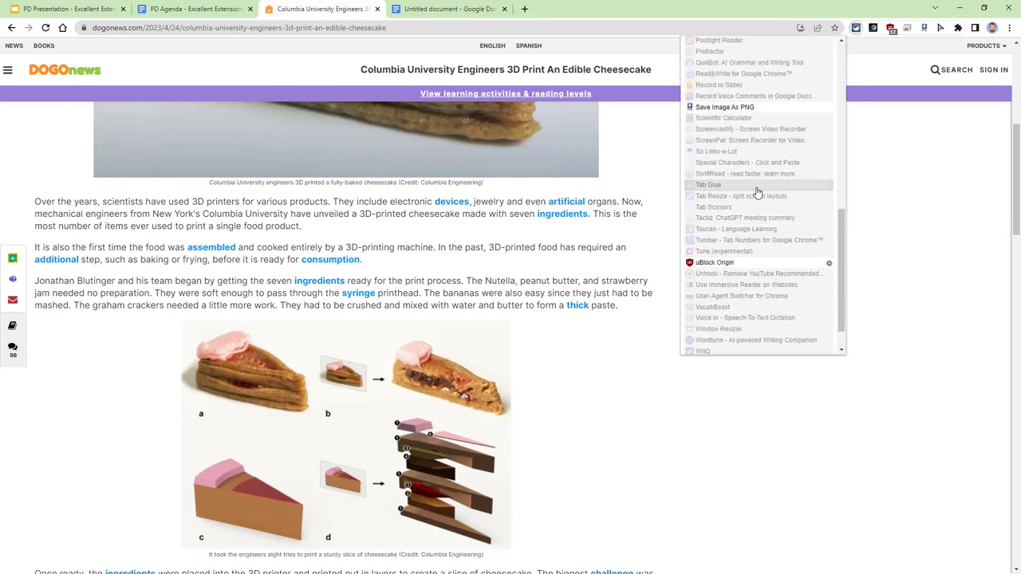
click(756, 230)
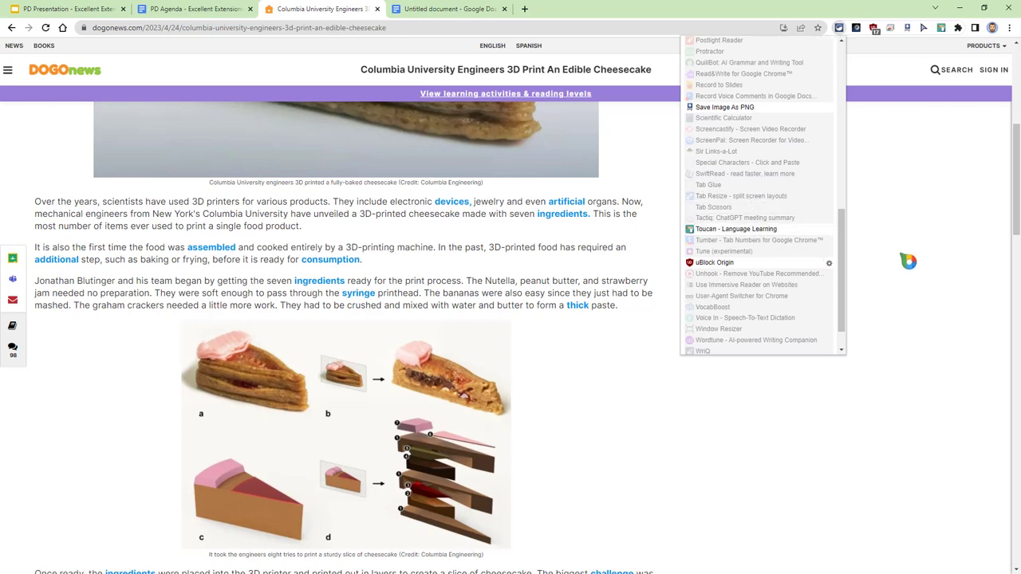
click(908, 261)
scroll(319, 239, up, 5)
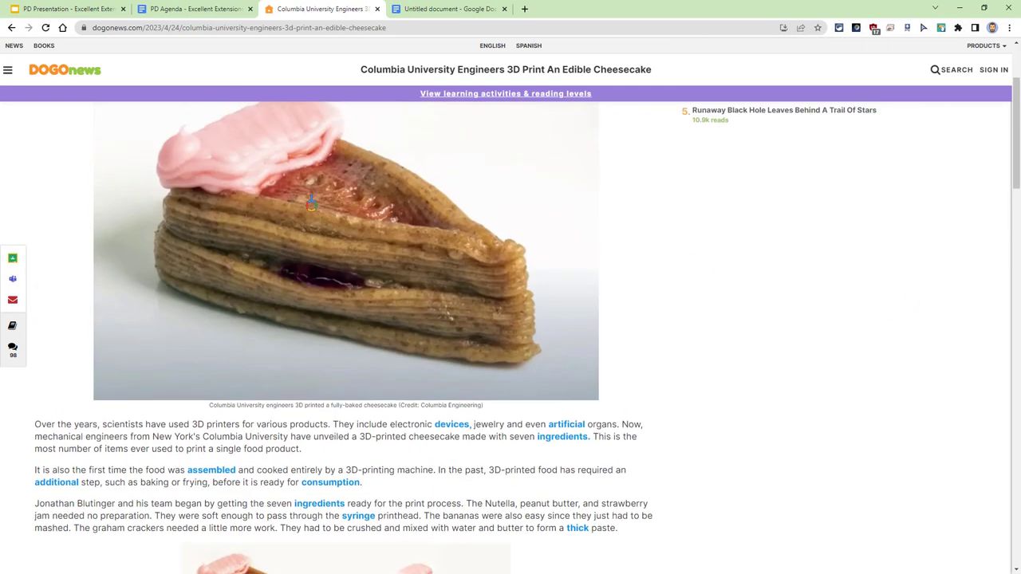
click(46, 28)
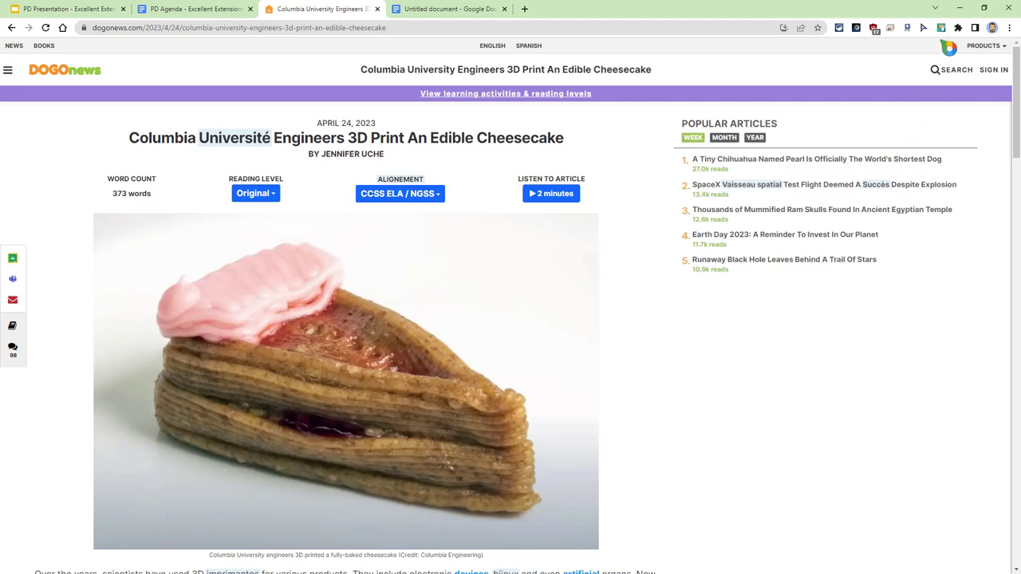
Check Toucan's side-panel settings (French, Beginner level) and close the panel.
click(941, 29)
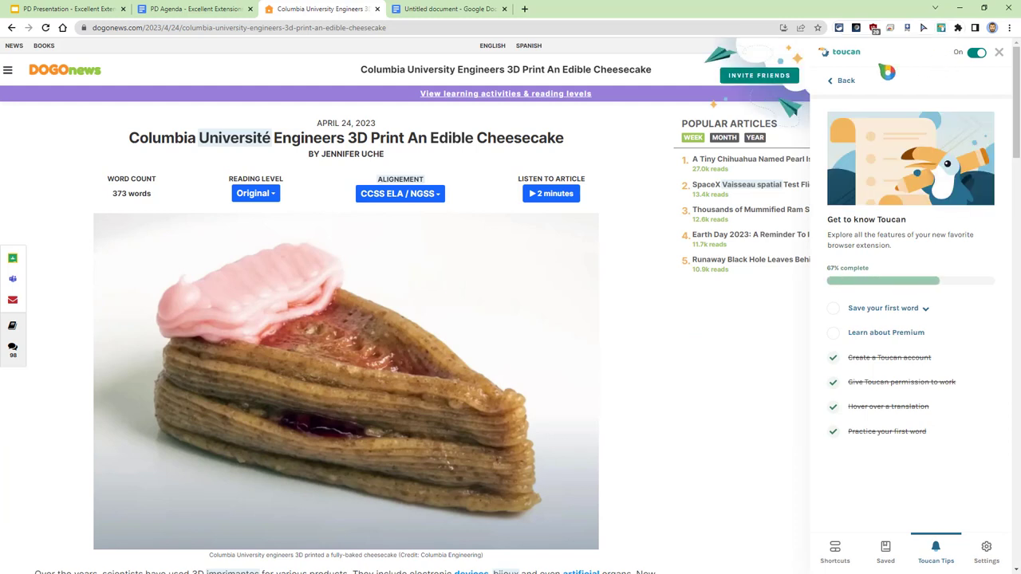
click(839, 80)
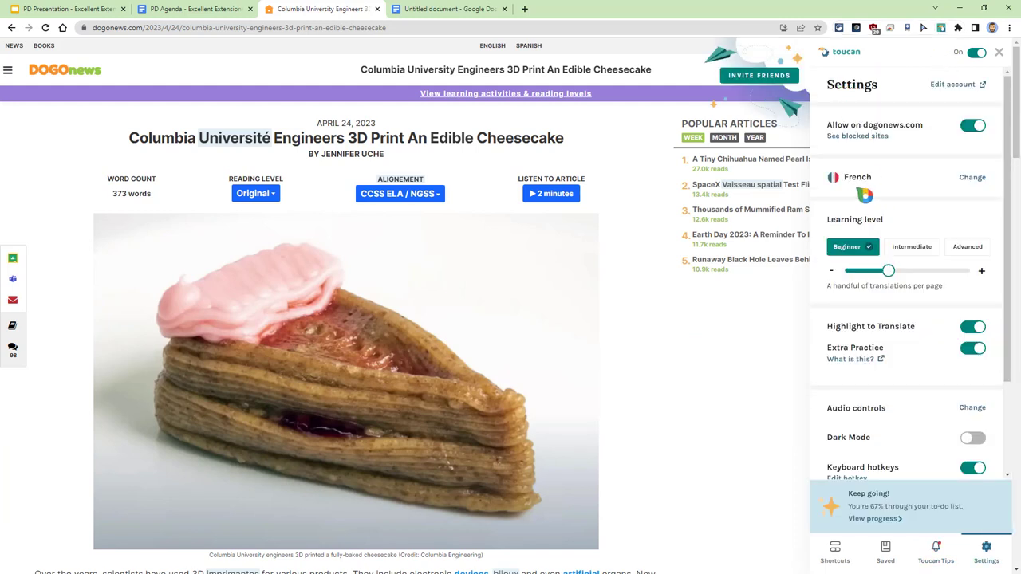
click(702, 372)
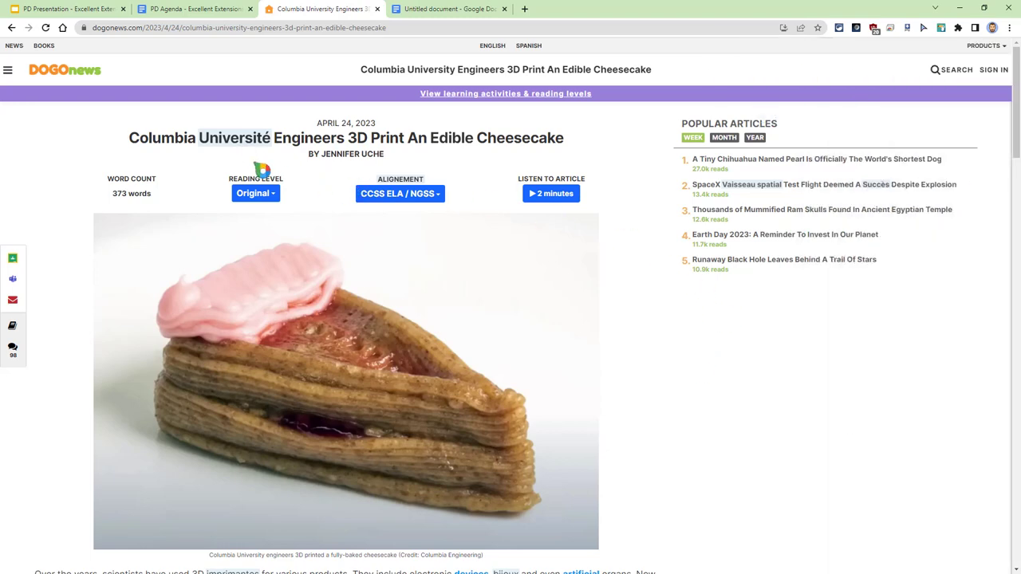
scroll(260, 171, down, 5)
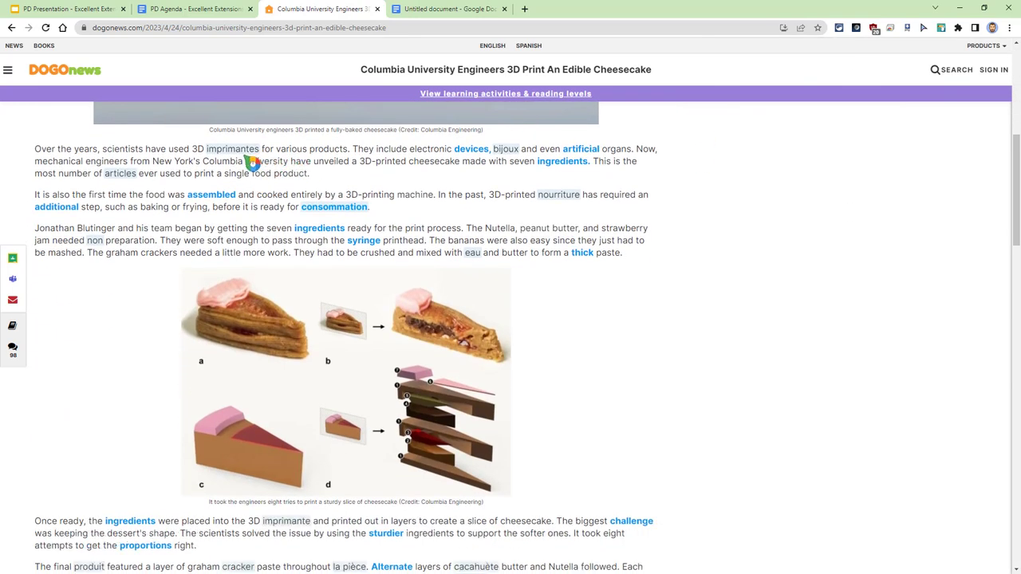
Play the pronunciation of the translated word eau.
mouse_move(119, 176)
mouse_move(473, 257)
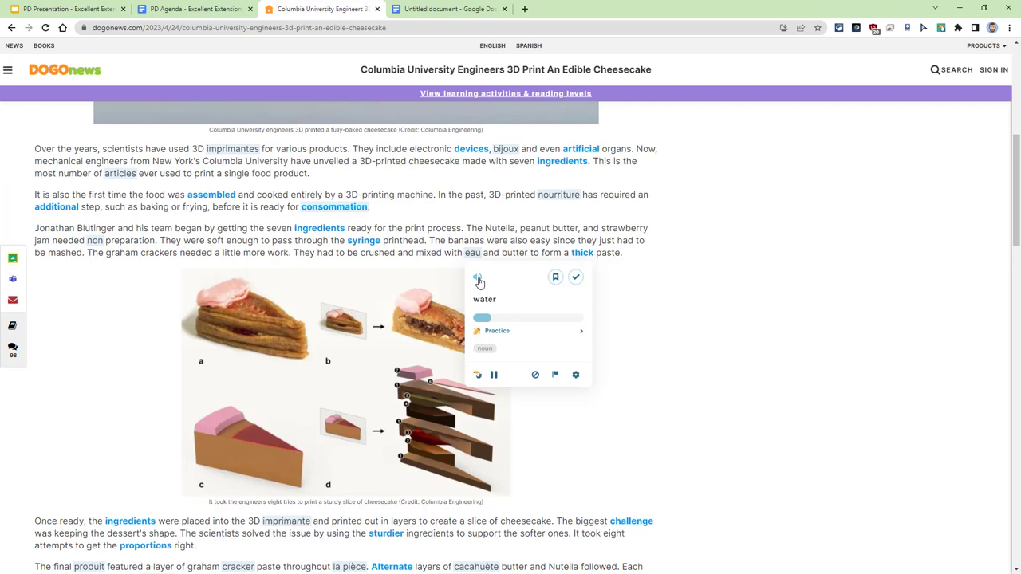
click(478, 279)
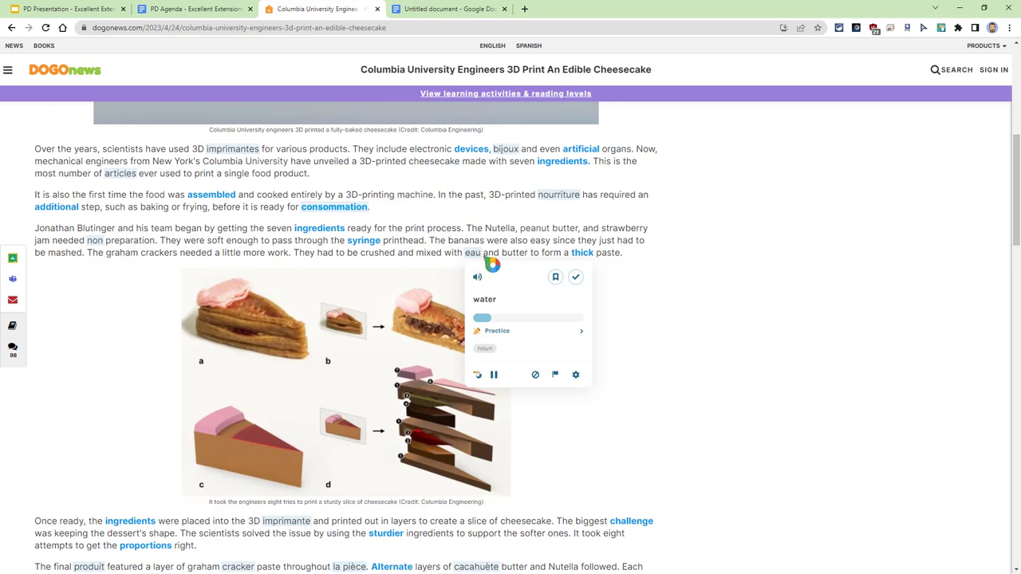
Complete Toucan's spelling practice for water by entering eau.
click(504, 338)
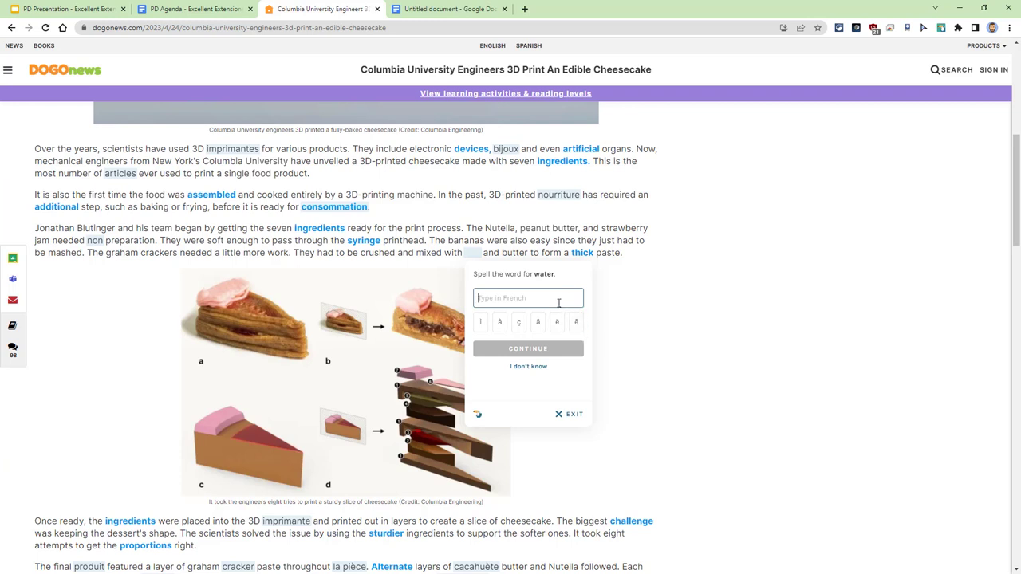
text(eau)
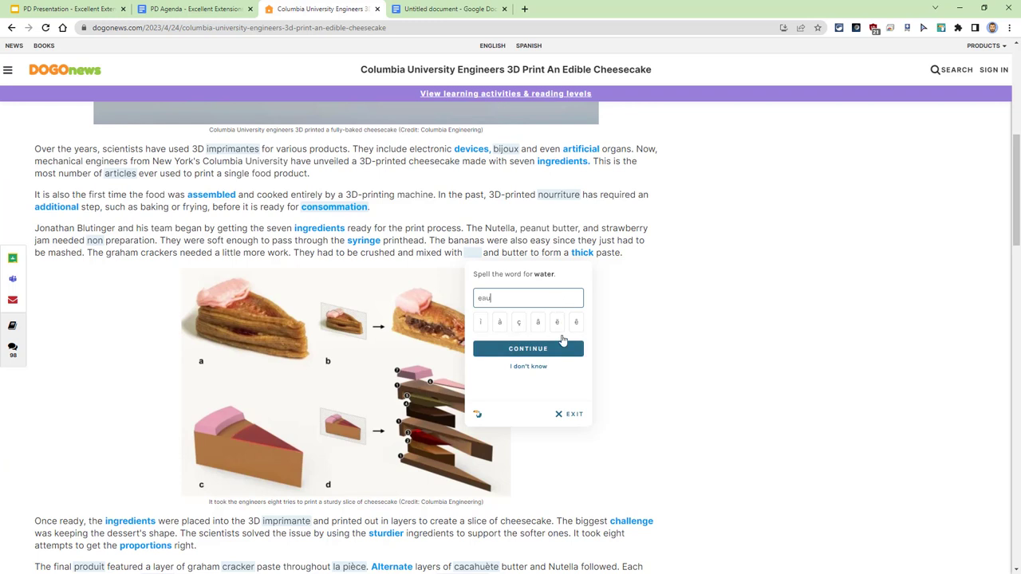
click(562, 341)
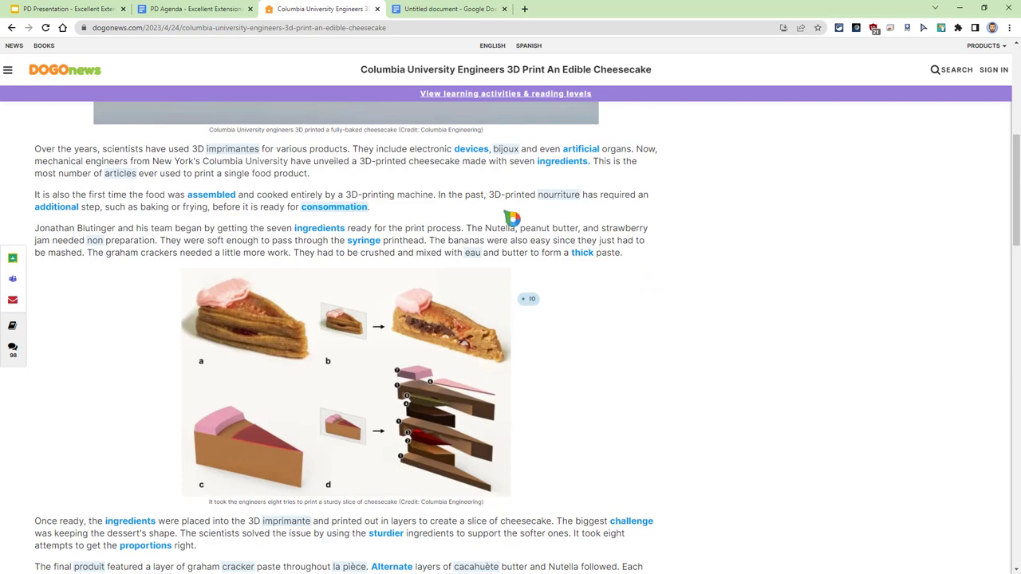
scroll(558, 239, down, 3)
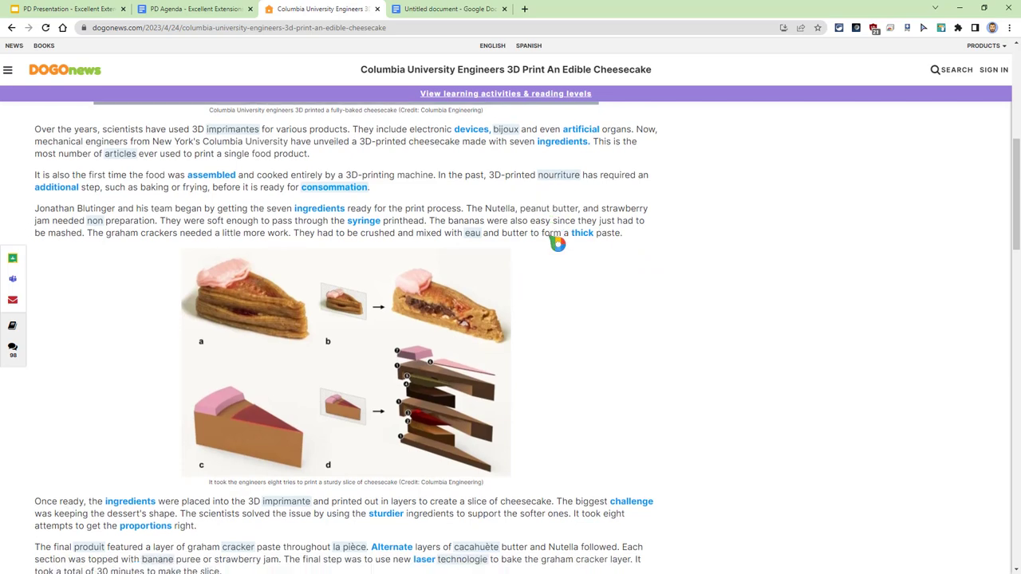
scroll(555, 253, down, 2)
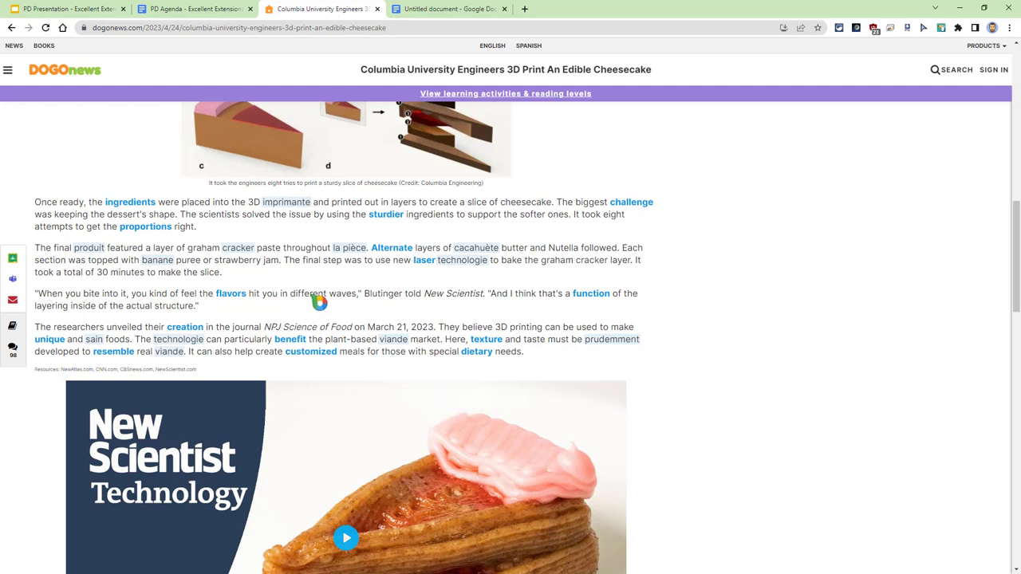
mouse_move(293, 211)
Advance the PD Presentation to the Nimbus Screenshot & Video Recorder slide, then return to DOGOnews.
click(87, 10)
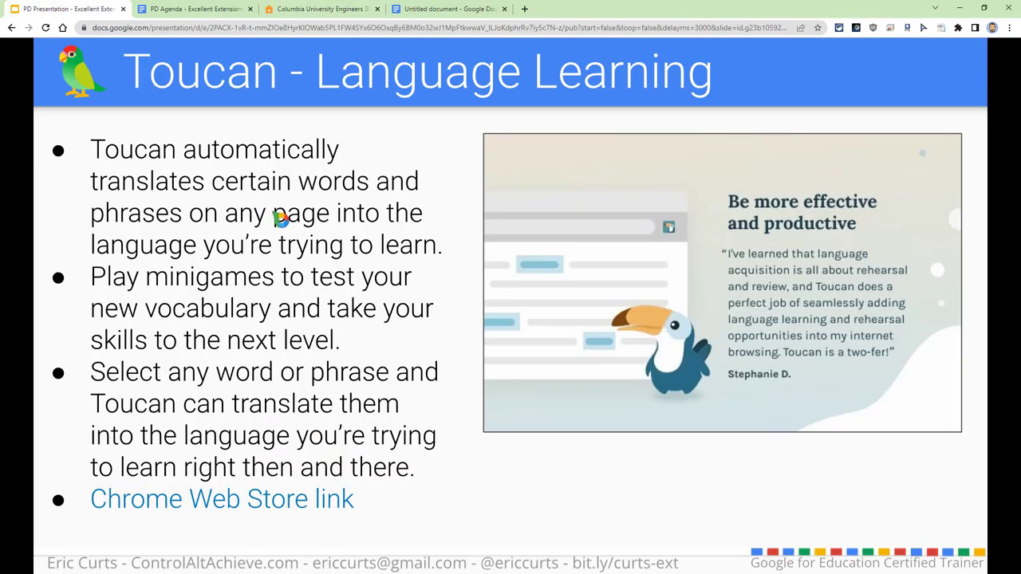
click(283, 241)
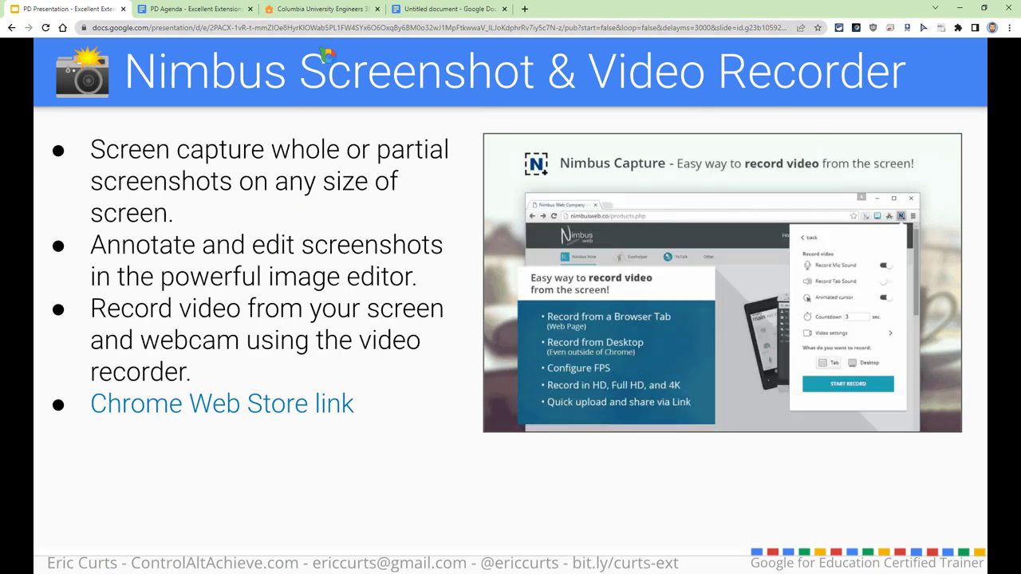
click(334, 229)
key(Left)
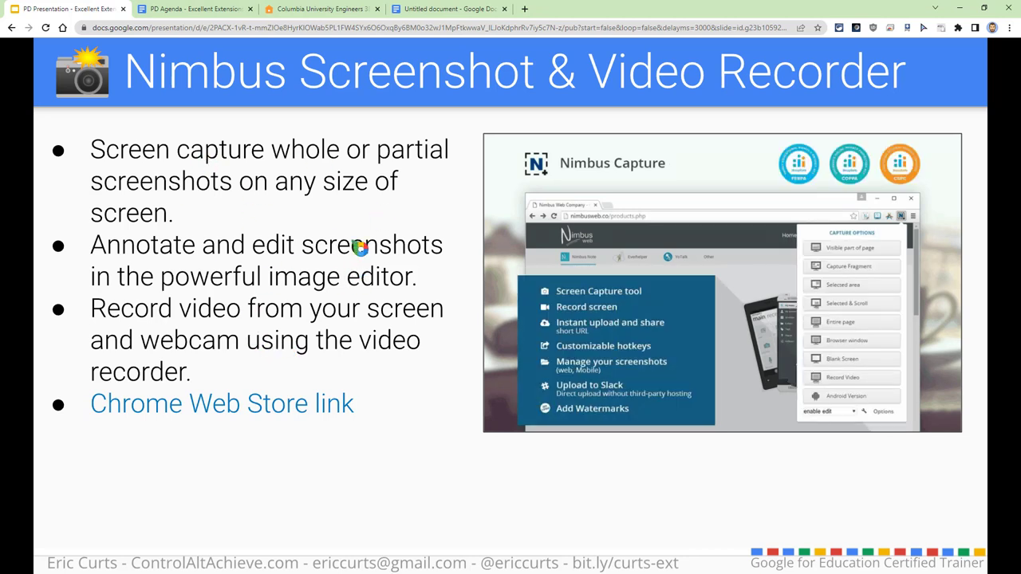
click(325, 9)
Enable Nimbus Screenshot in Extensity and reload the DOGOnews article.
click(838, 28)
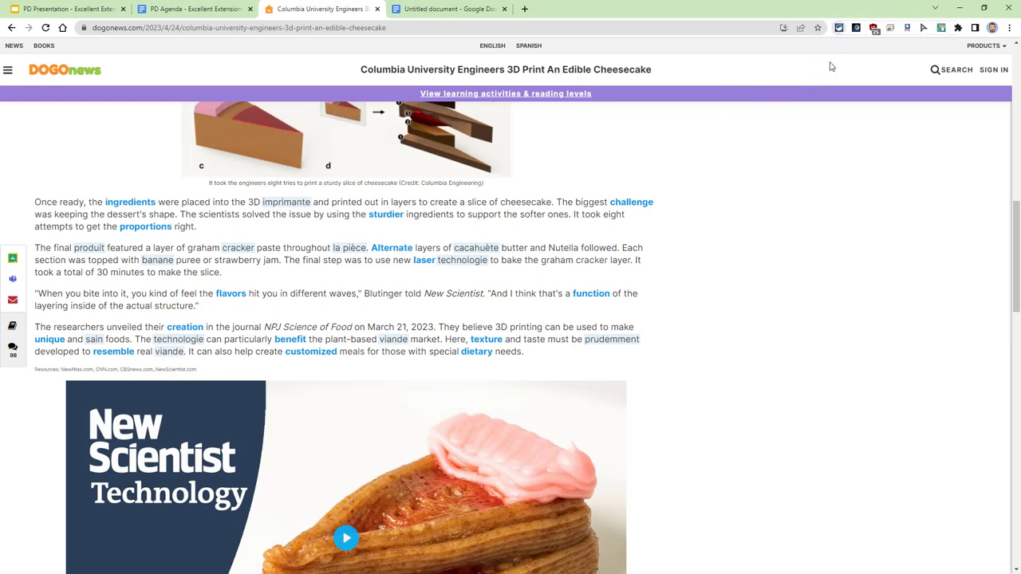
scroll(742, 232, down, 6)
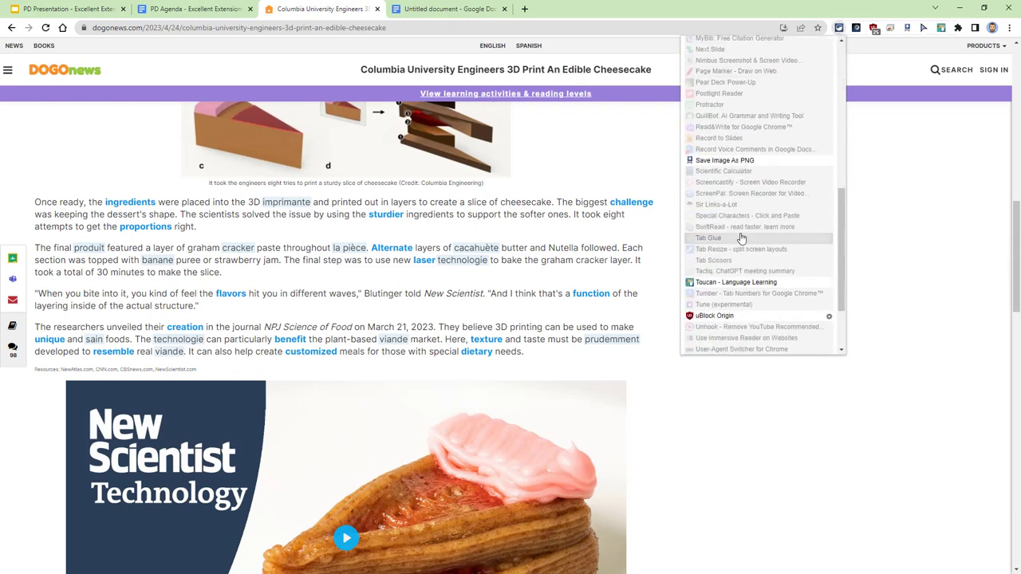
scroll(732, 263, up, 4)
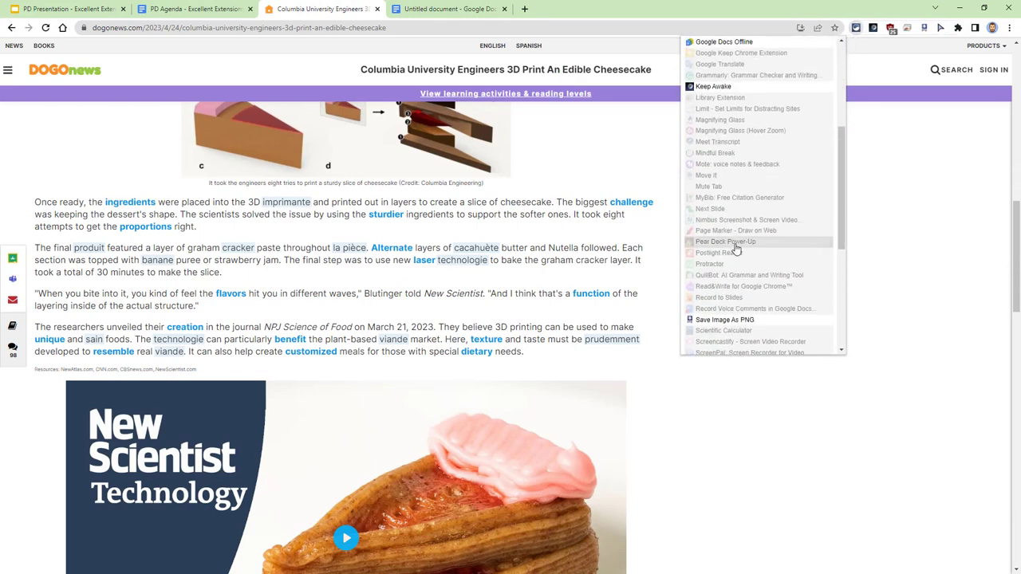
click(738, 220)
click(919, 255)
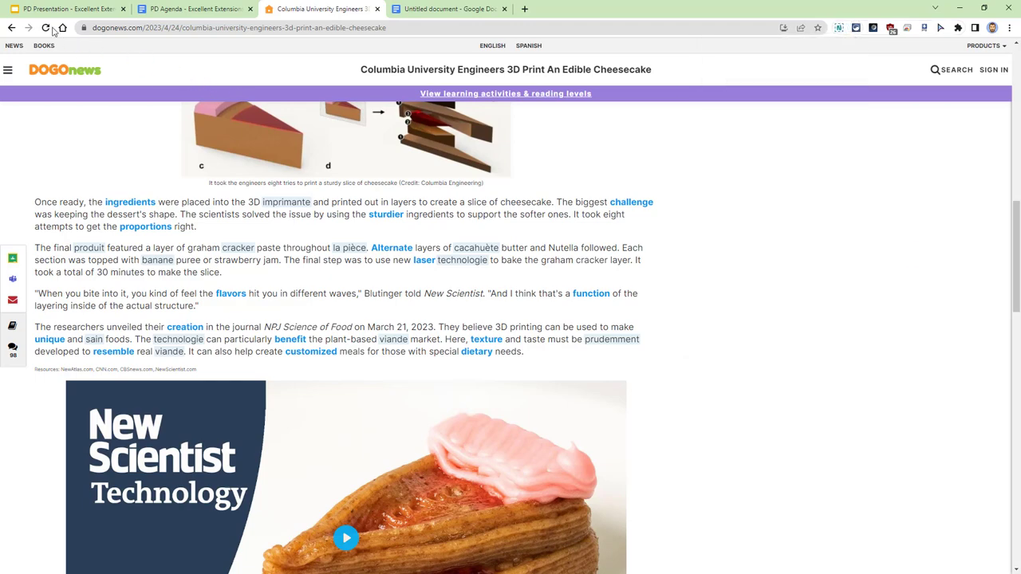
key(F5)
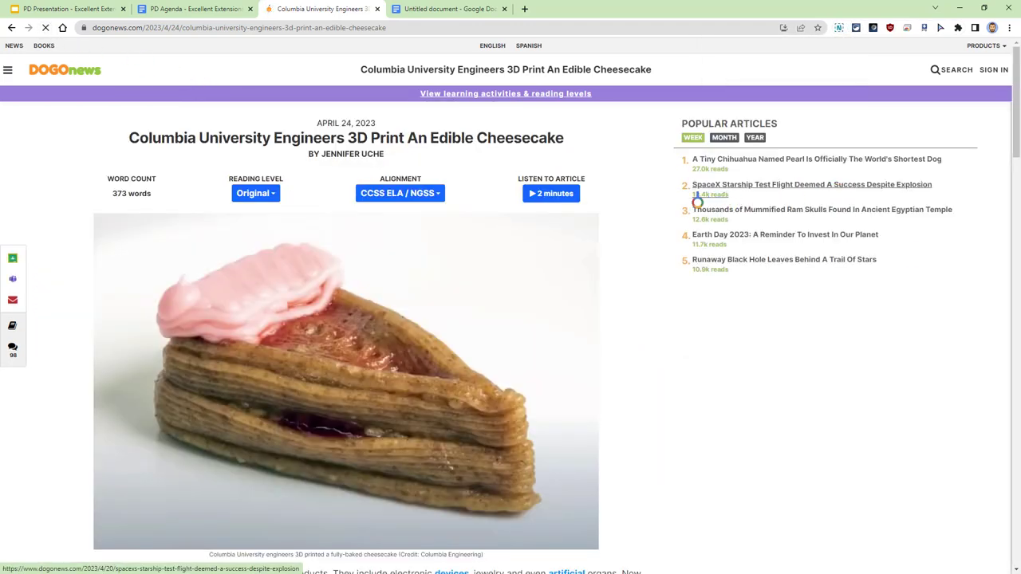
Bring up Nimbus Capture's list of screen capture options.
scroll(683, 201, down, 2)
scroll(684, 197, up, 8)
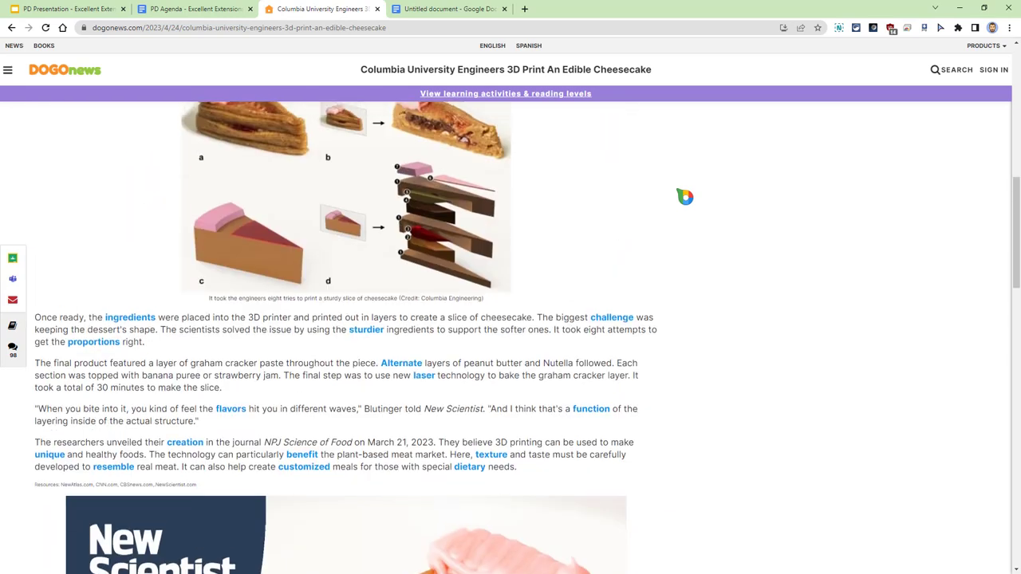
scroll(684, 203, down, 1)
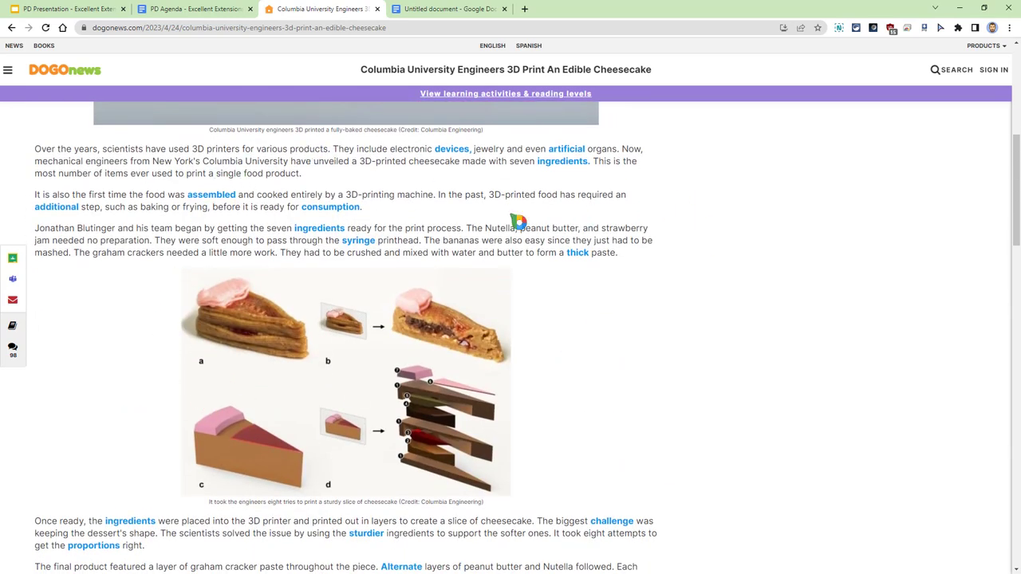
click(839, 27)
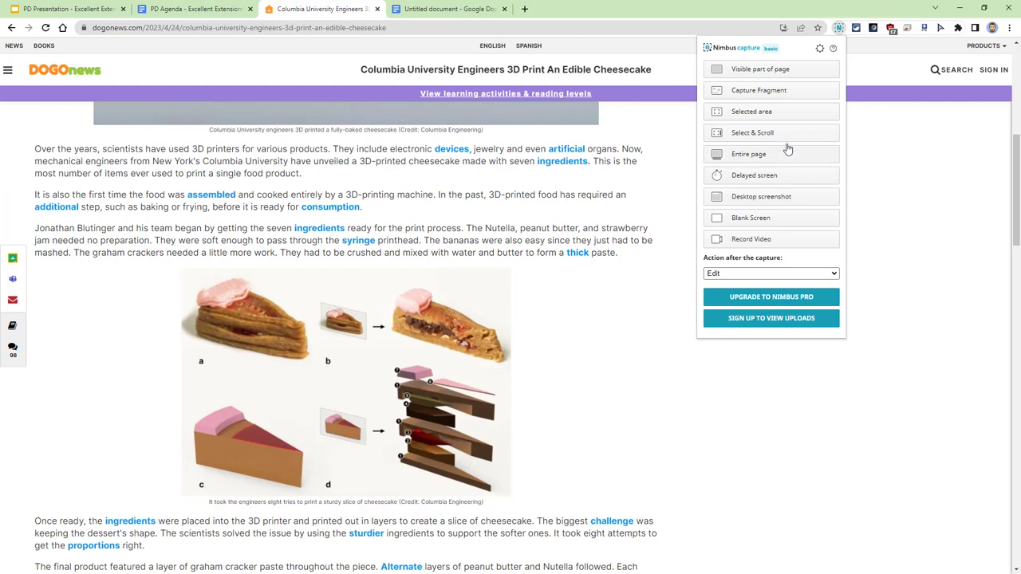
Capture a selected area around the opening paragraphs and cheesecake diagram, and open it in the editor.
click(787, 113)
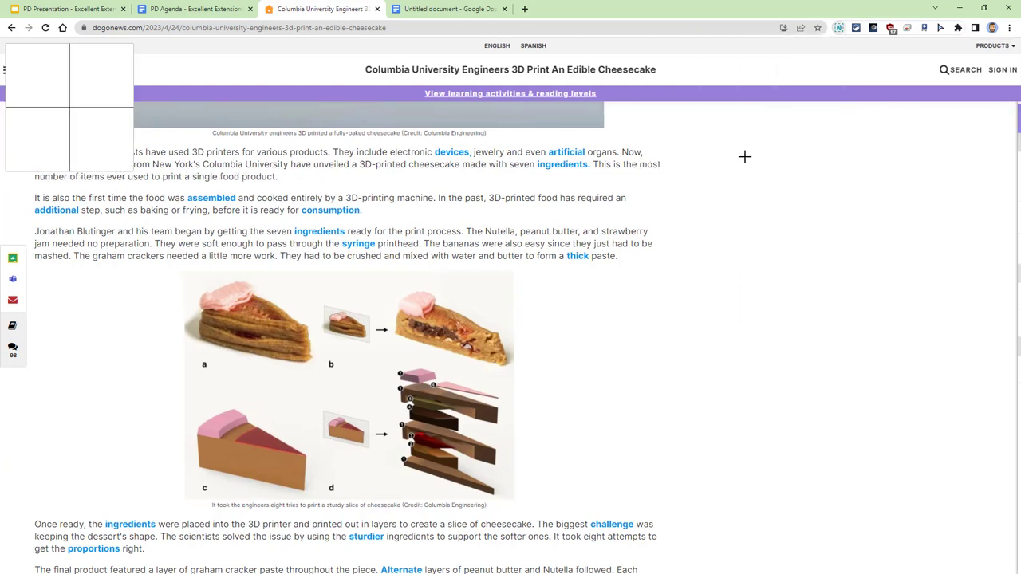
drag(699, 496, 30, 143)
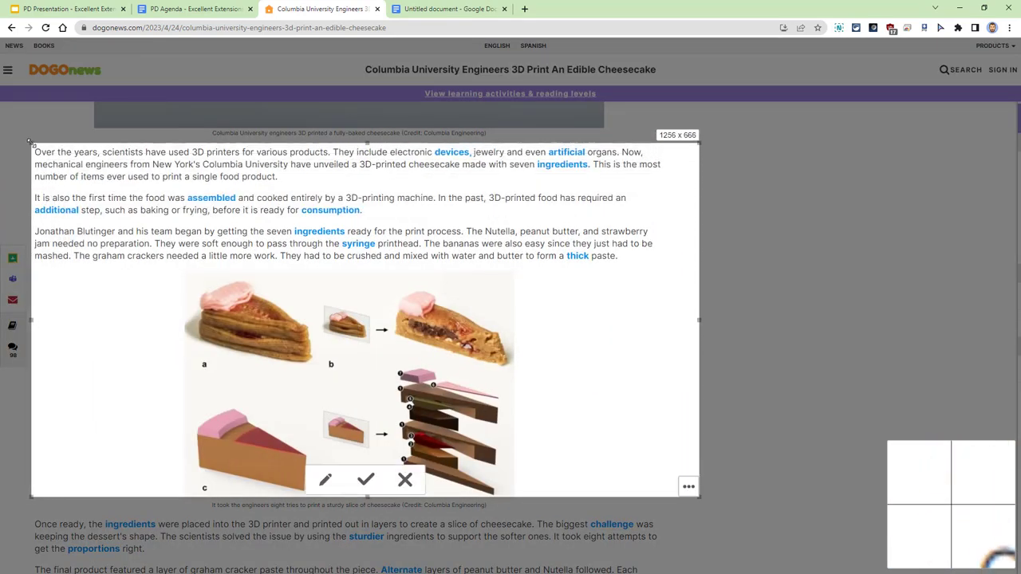
click(326, 485)
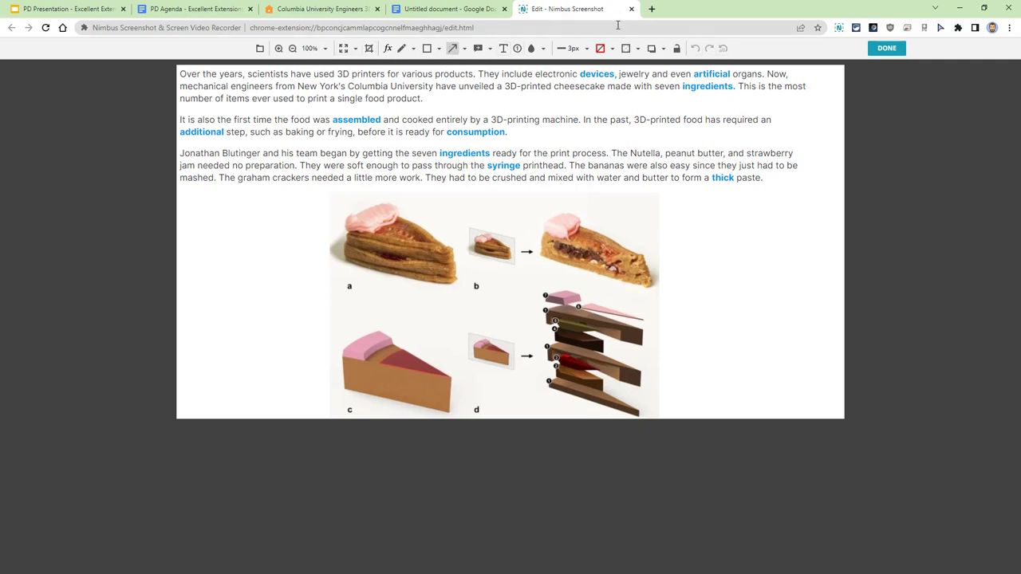
Draw a red callout arrow pointing at the sliced cheesecake, undoing a misplaced first attempt.
click(479, 49)
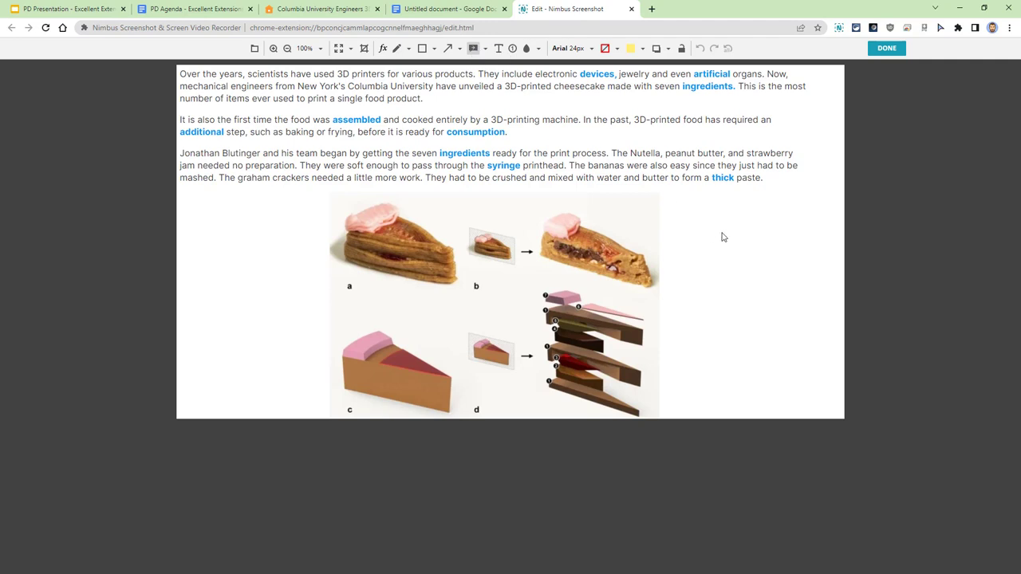
drag(692, 206, 758, 190)
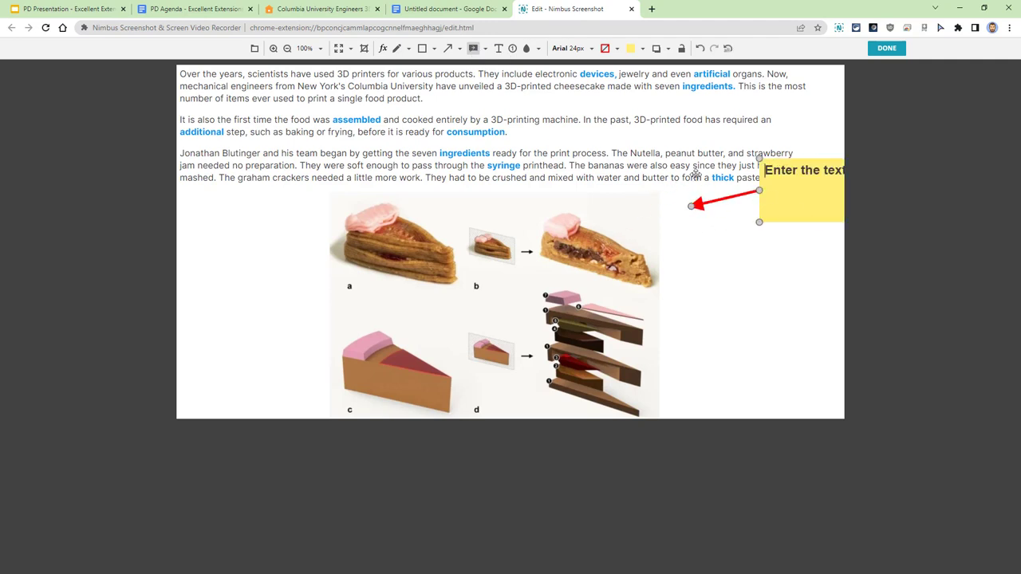
click(698, 49)
mouse_move(694, 208)
mouse_down()
mouse_move(623, 222)
mouse_move(716, 198)
mouse_move(686, 218)
mouse_move(682, 209)
mouse_up()
Type 'Text' into the yellow callout and finish editing with DONE.
click(698, 48)
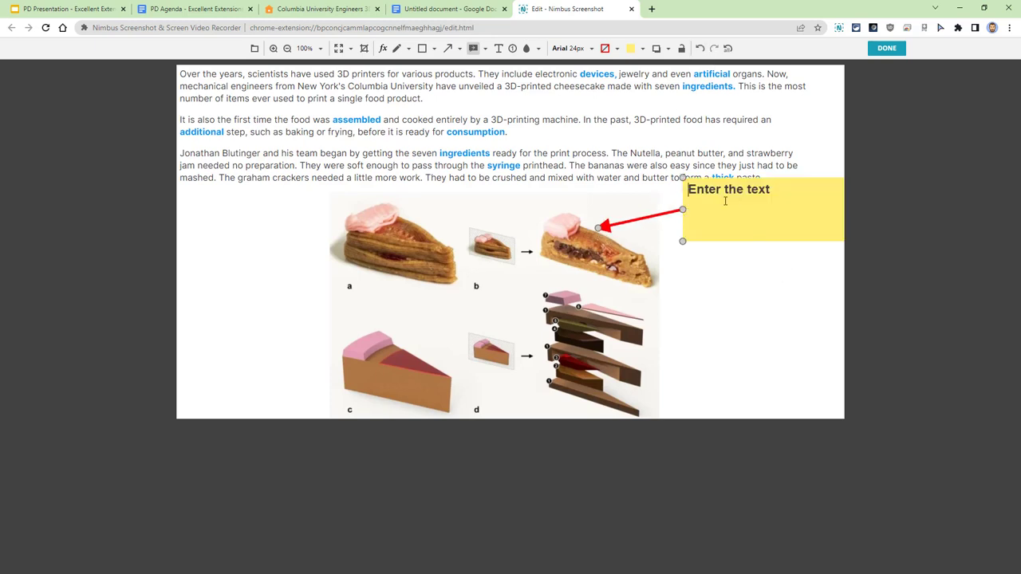
text(Text)
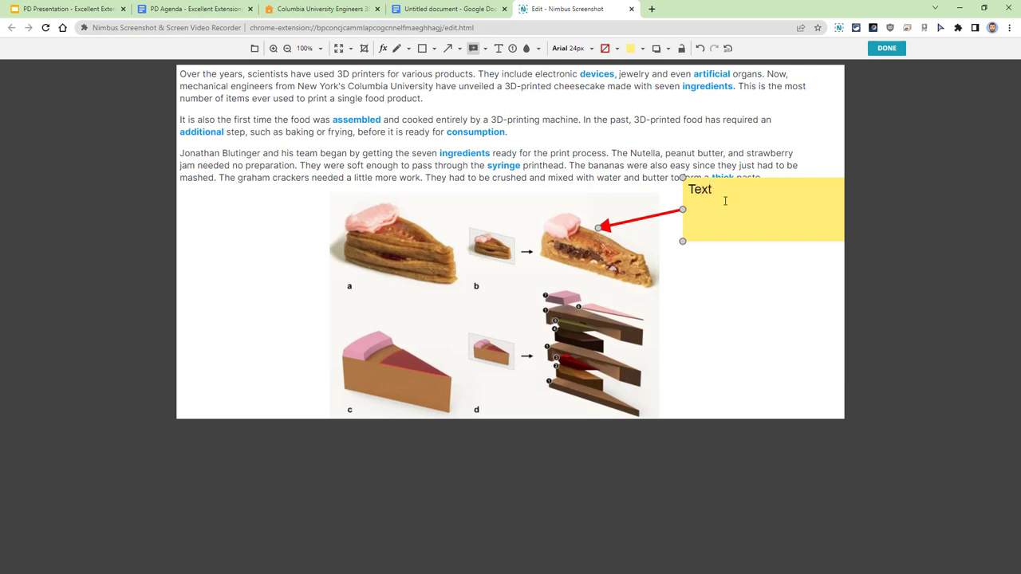
click(720, 301)
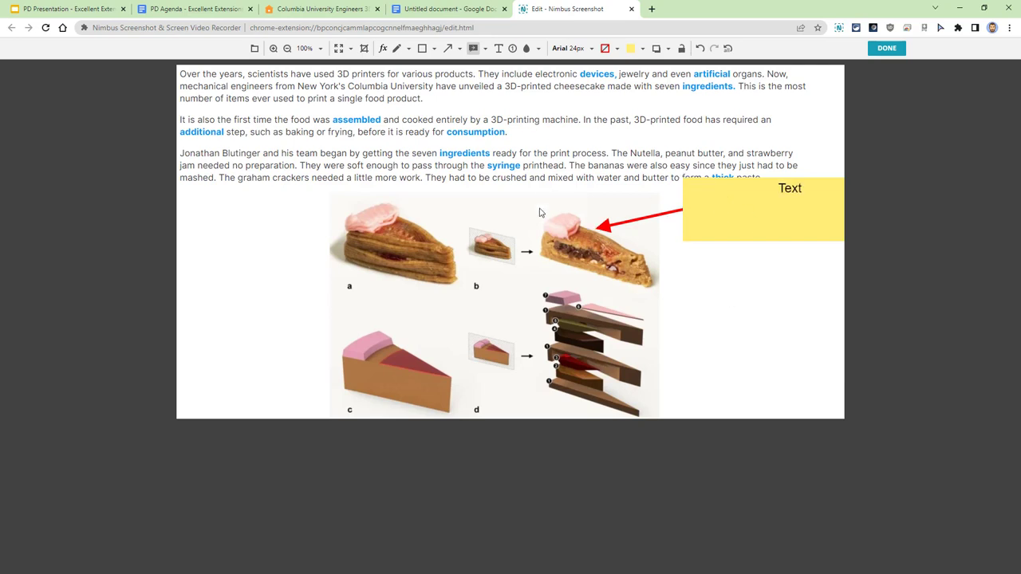
click(885, 49)
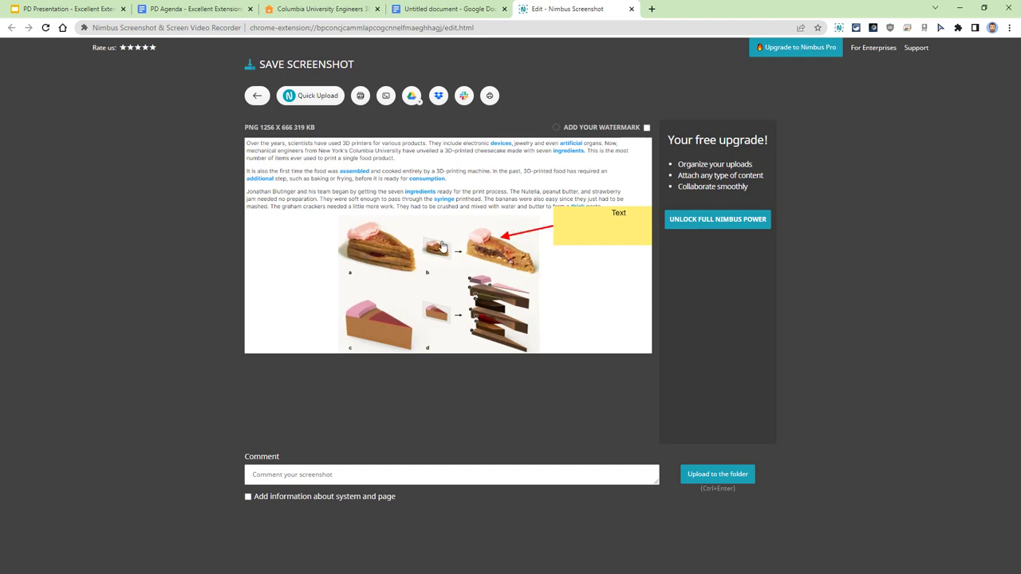
Drag the annotated screenshot into the Untitled document below the citation.
click(447, 9)
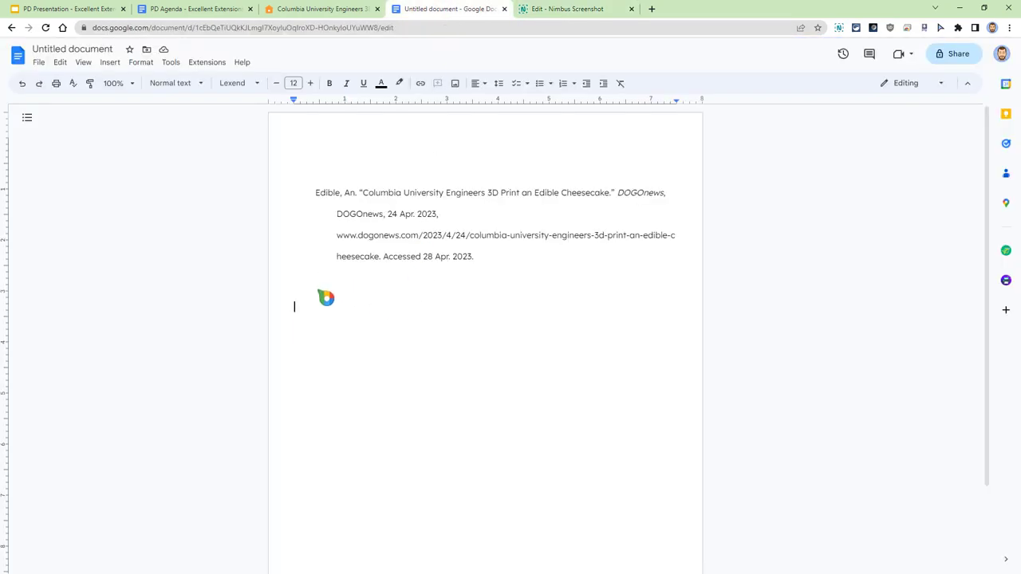
click(559, 9)
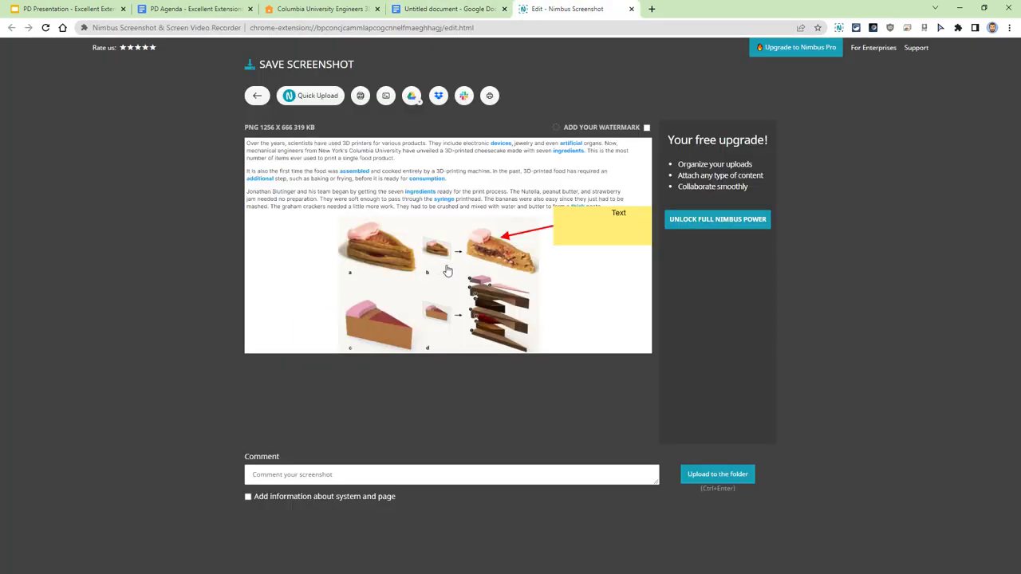
drag(447, 271, 414, 306)
scroll(618, 403, down, 1)
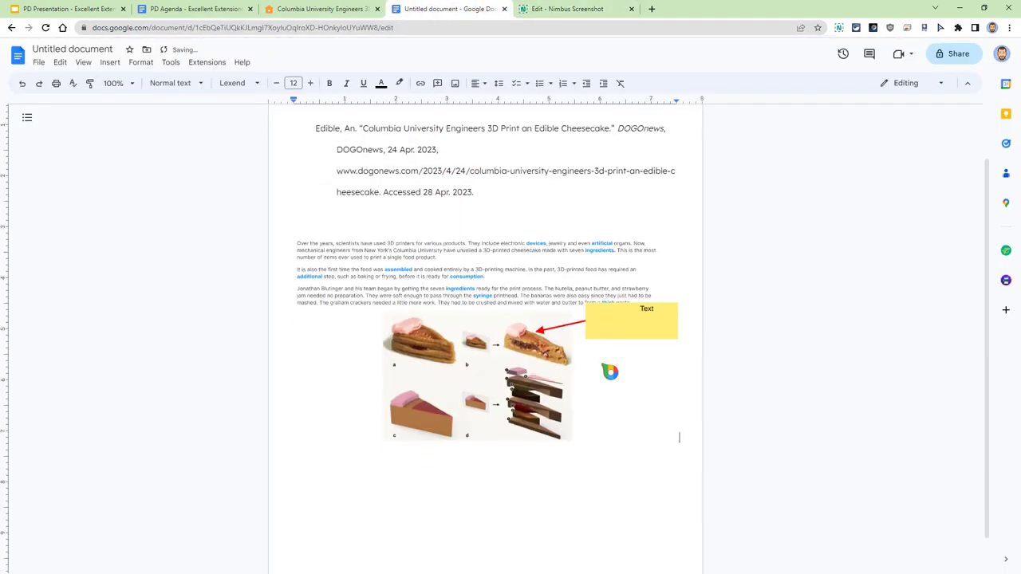
scroll(611, 372, down, 1)
Close the Nimbus editor tab, choosing Leave without saving.
click(598, 9)
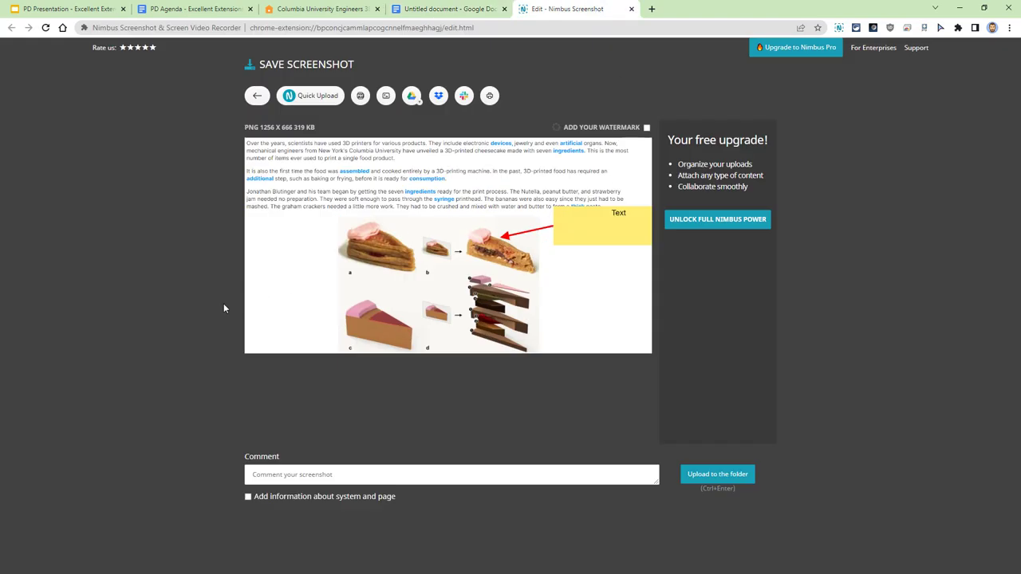
click(469, 10)
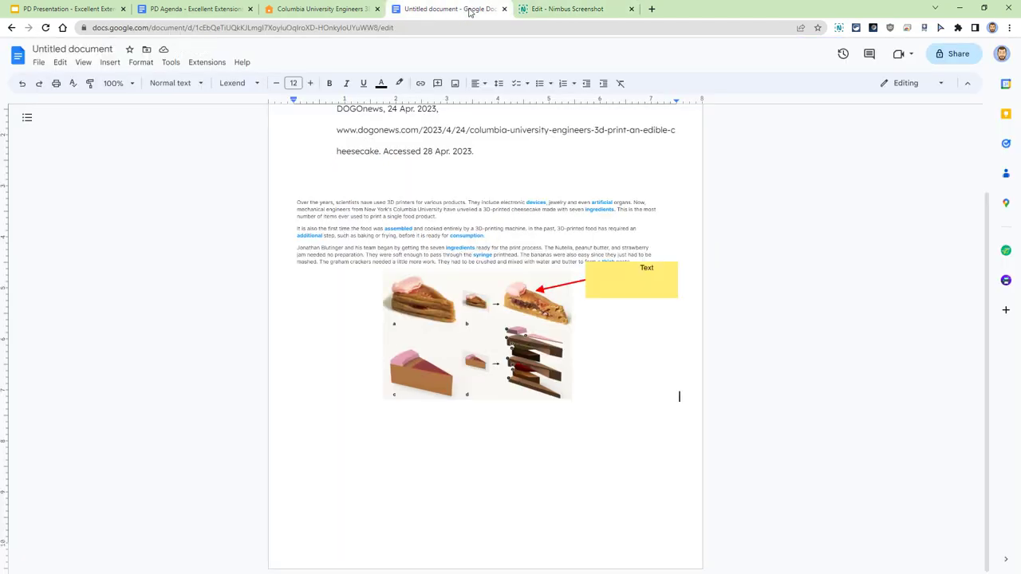
click(542, 10)
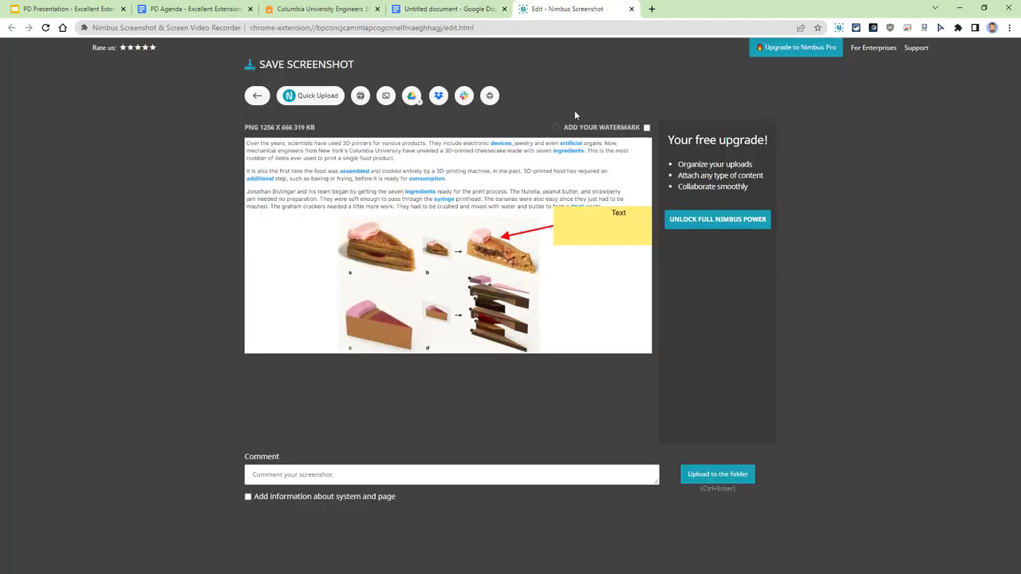
click(631, 9)
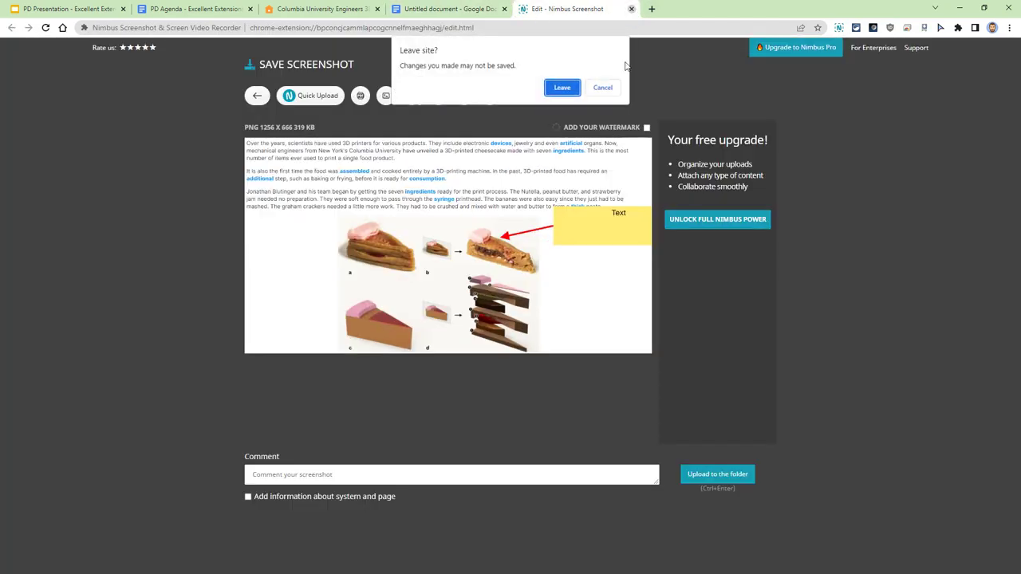
click(561, 88)
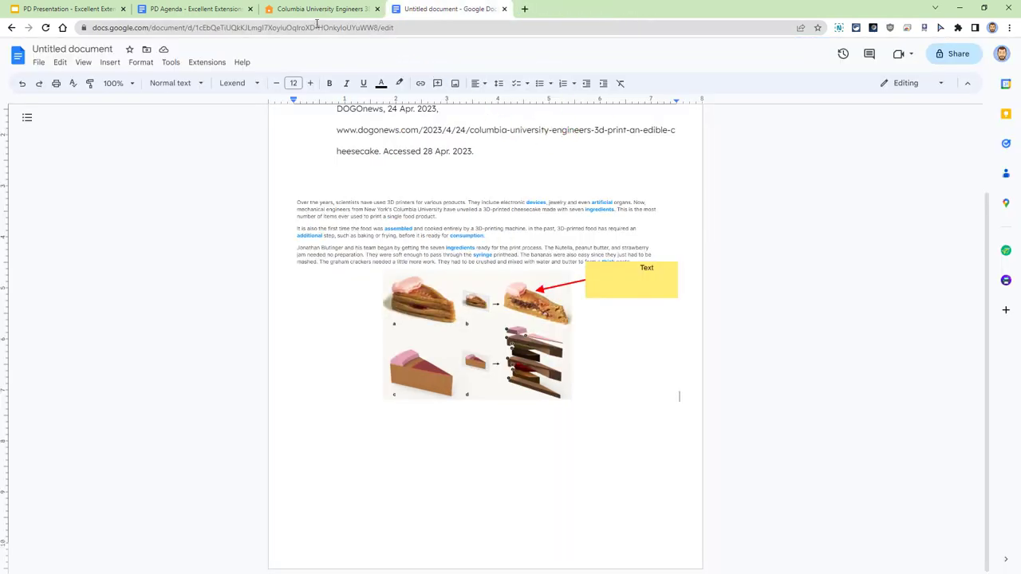
Advance the PD Presentation to the Draftback slide, ending on the George Washington Report document.
click(75, 9)
click(266, 249)
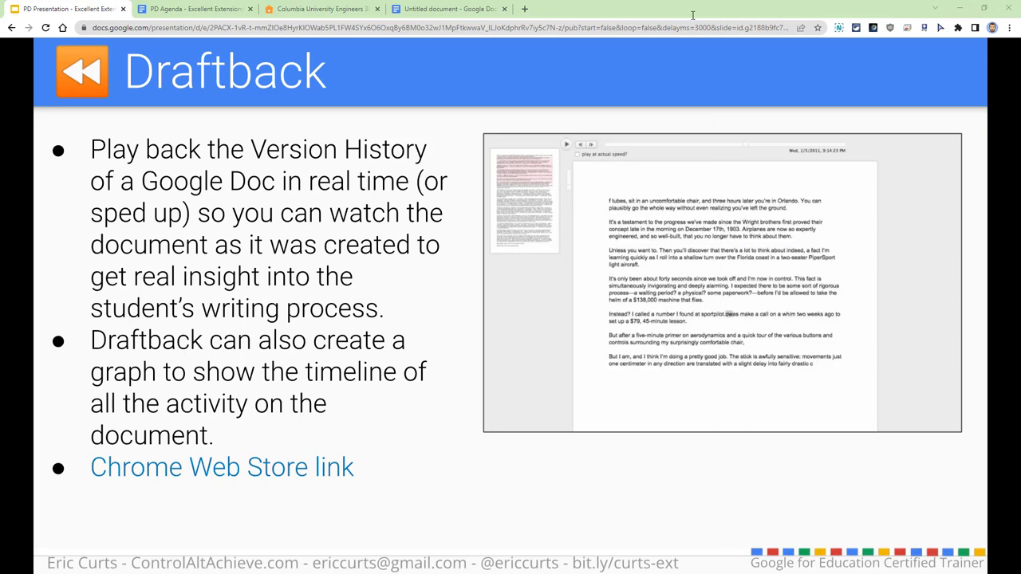
click(580, 6)
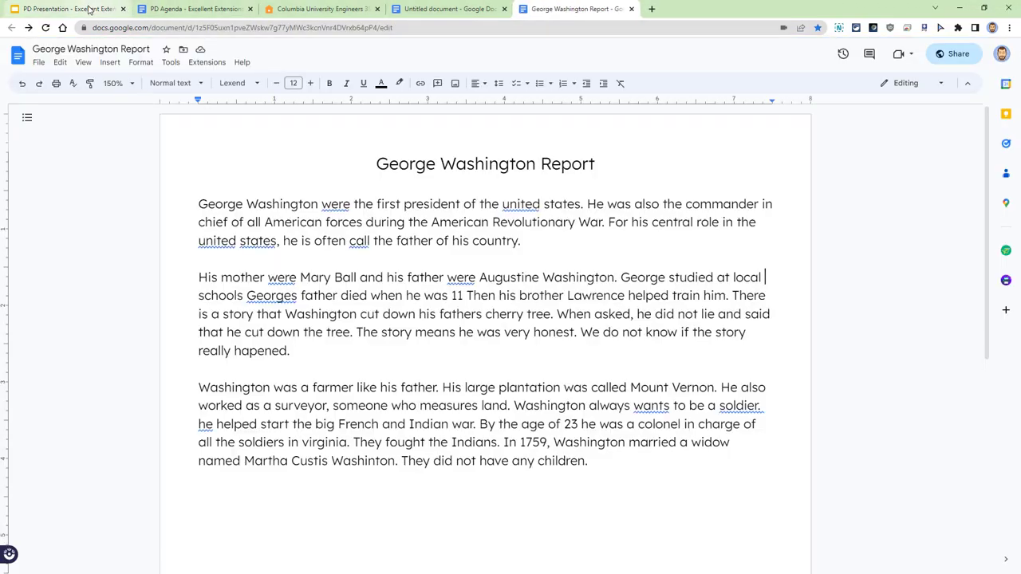
click(87, 8)
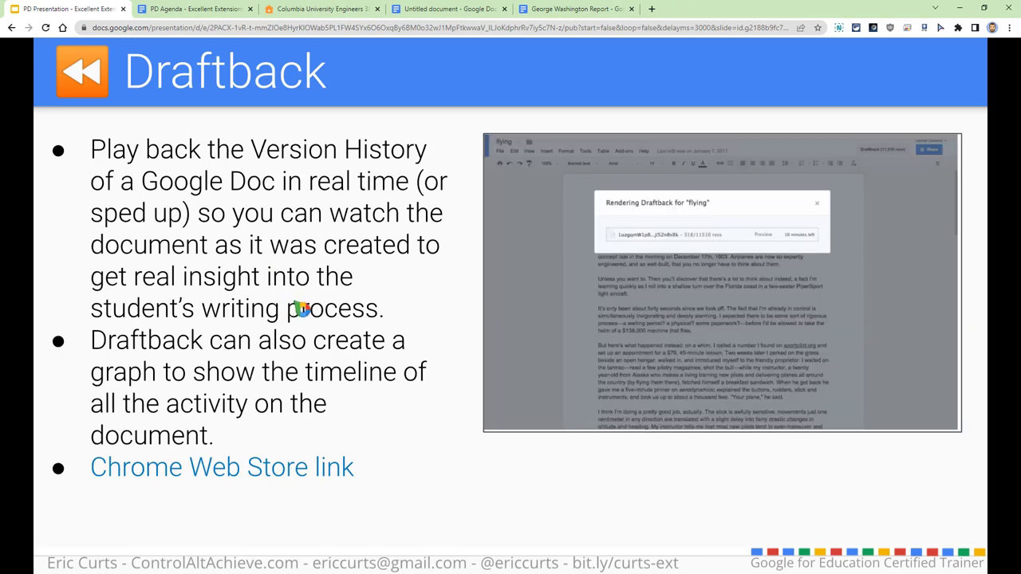
click(568, 9)
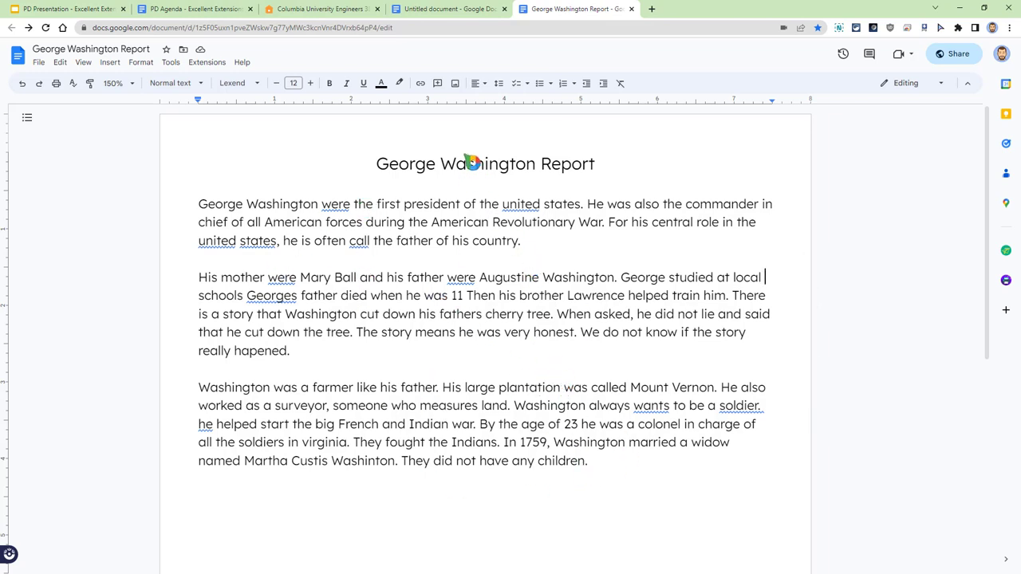
click(79, 9)
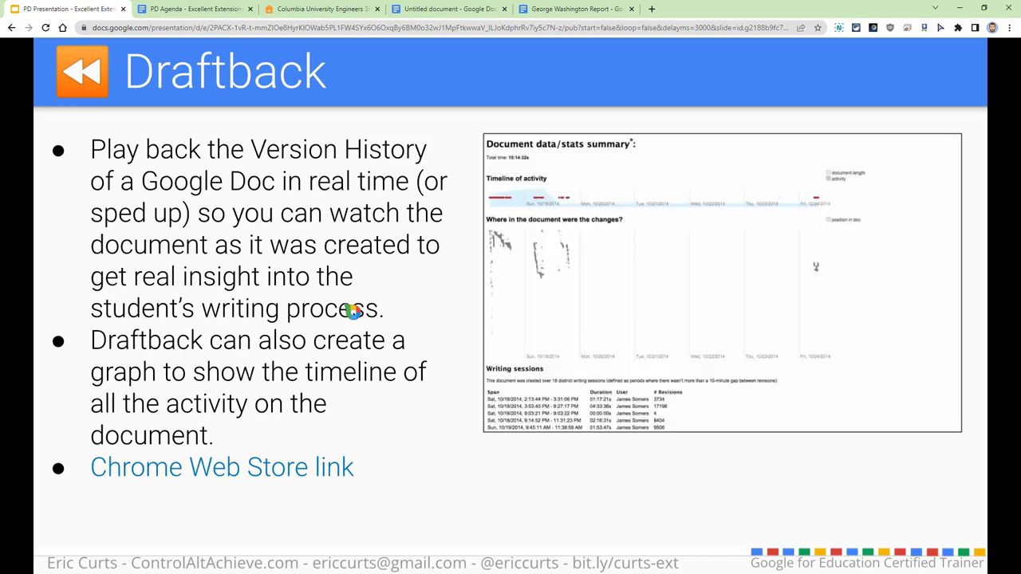
click(551, 9)
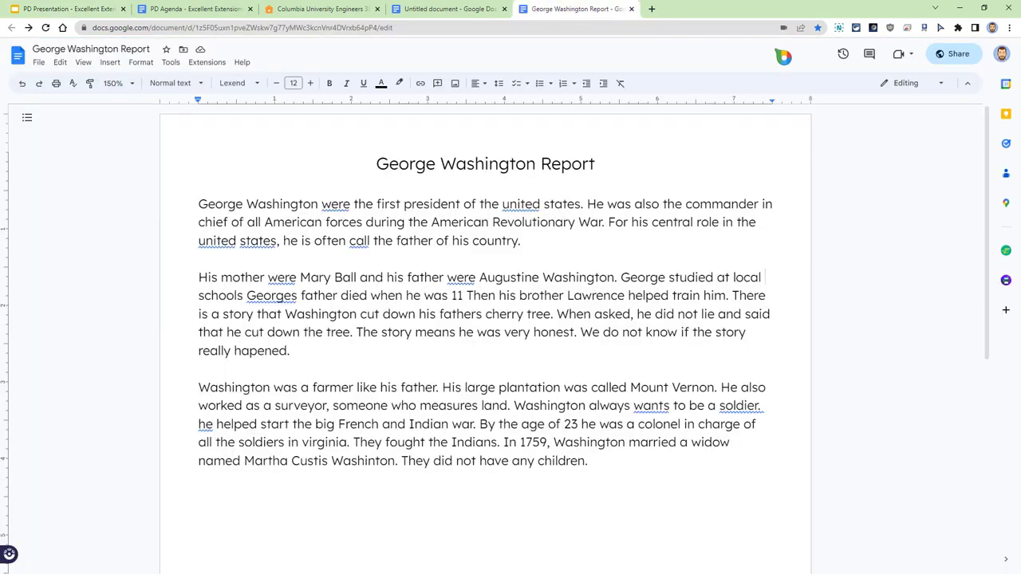
Enable Draftback, zoom the report to 150%, and play its 648 stored revisions.
click(856, 29)
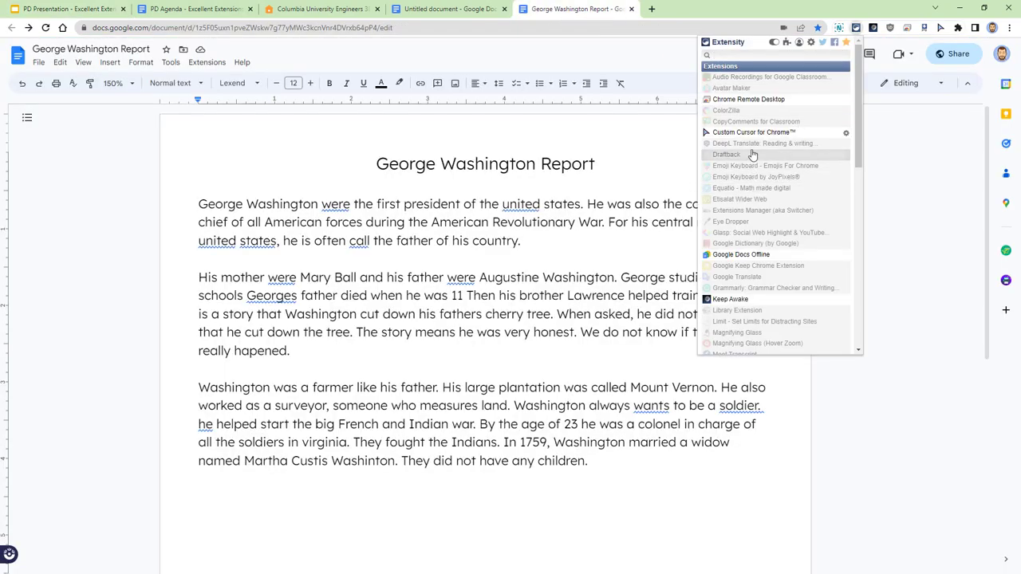
click(46, 27)
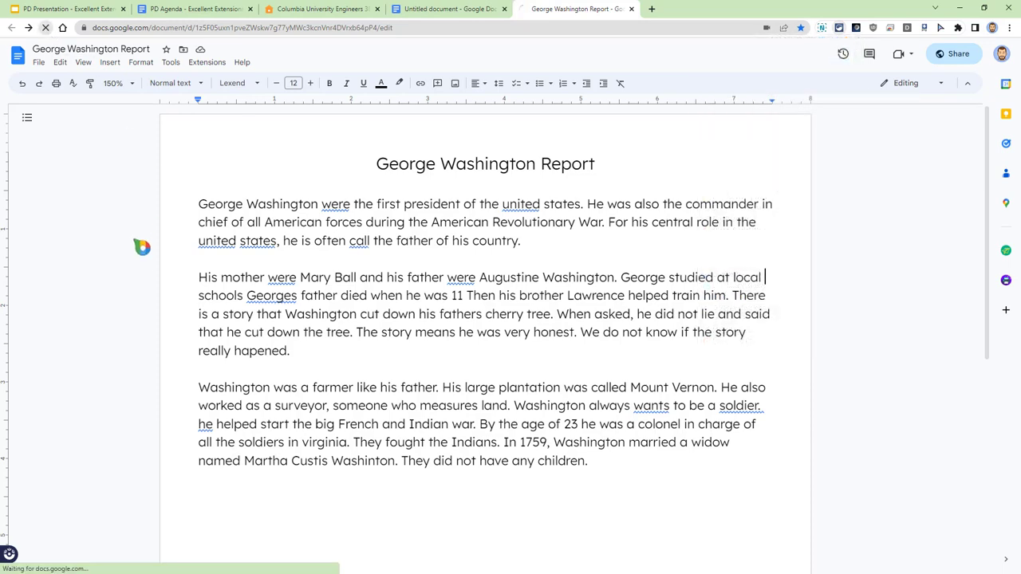
click(126, 83)
click(126, 216)
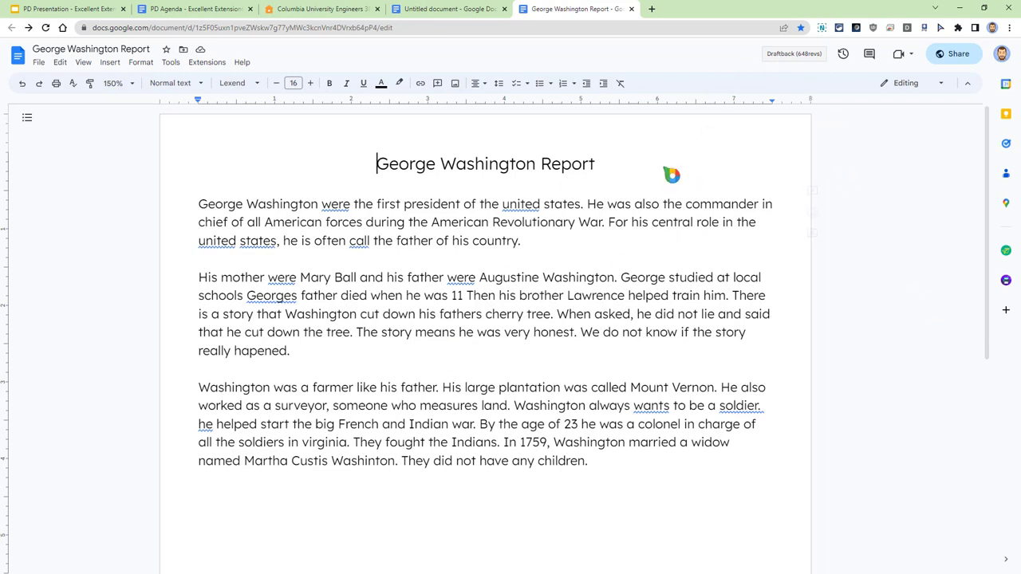
click(778, 58)
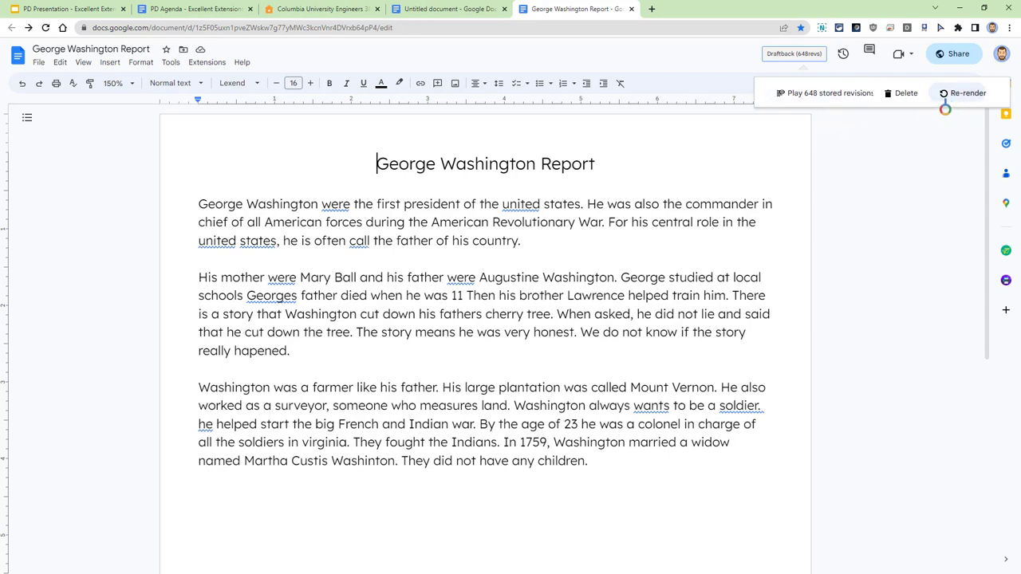
click(822, 96)
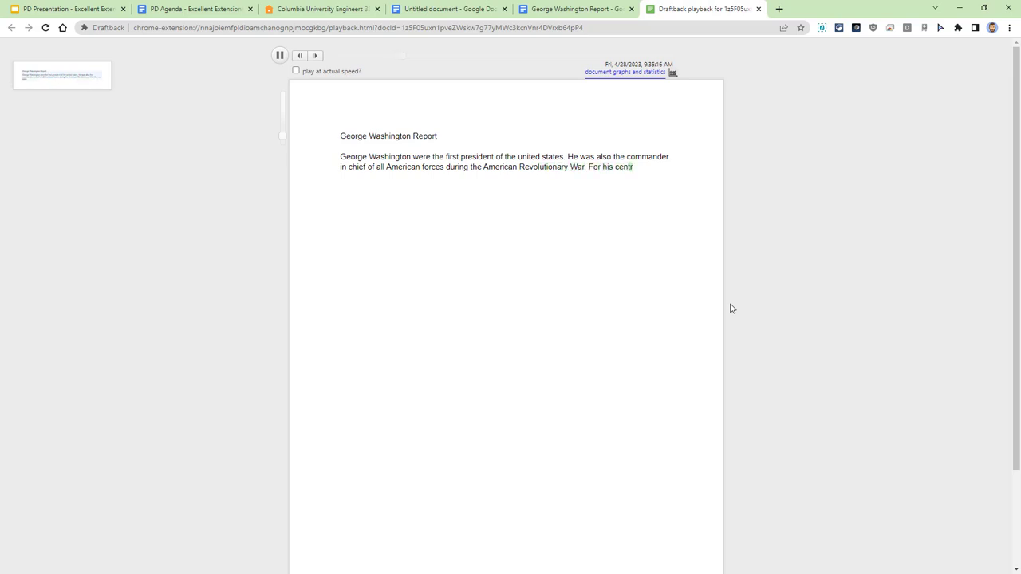
Replay the report at 3.1x, pause, check its statistics (18:23, two sessions), and close both Draftback tabs.
drag(285, 140, 285, 120)
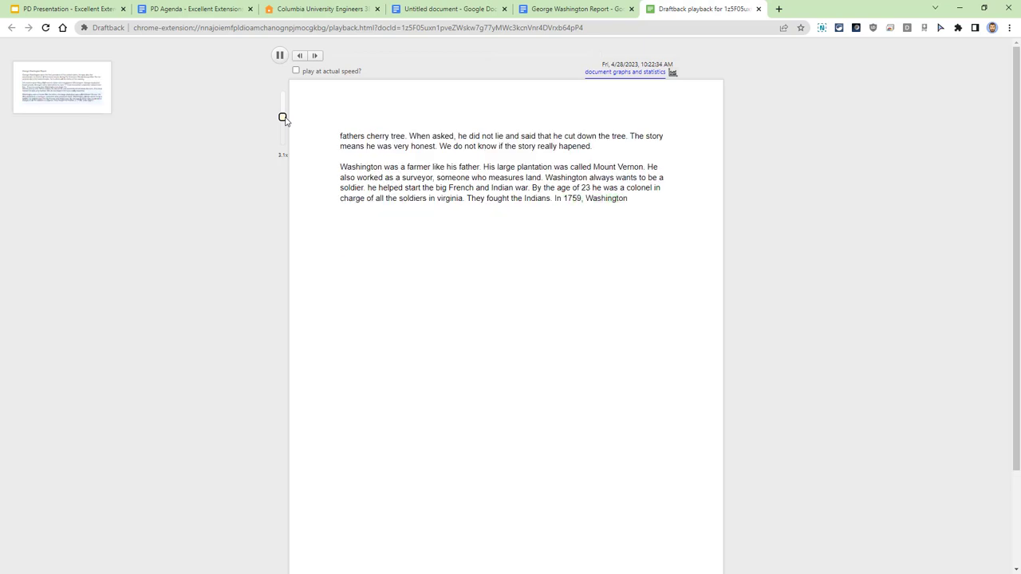
click(281, 56)
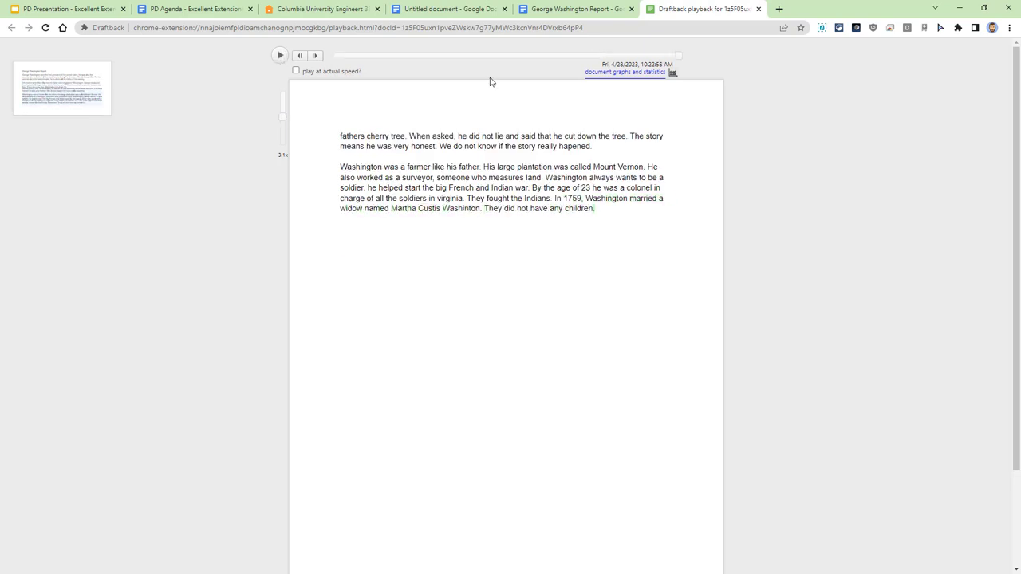
click(626, 73)
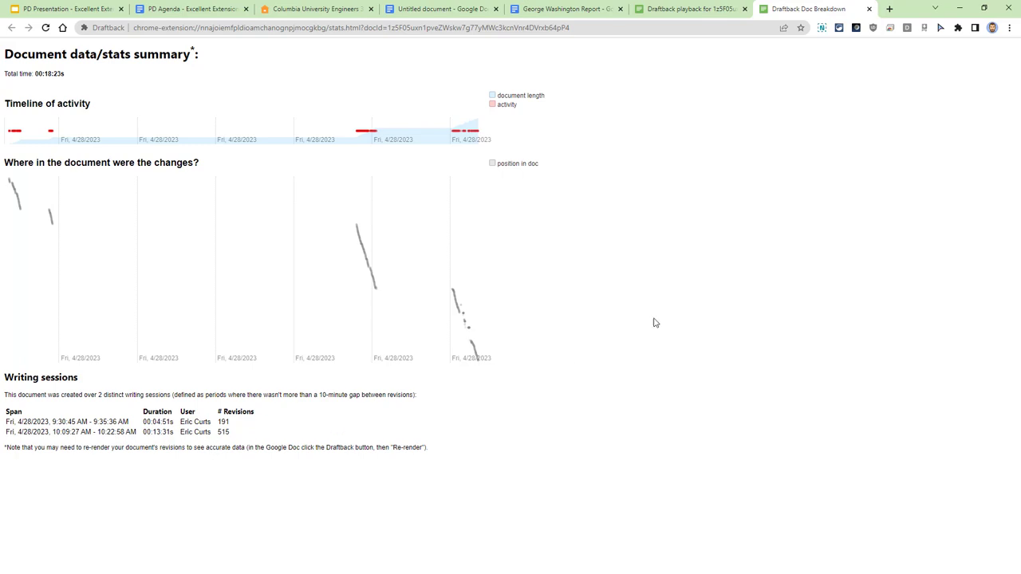
click(867, 8)
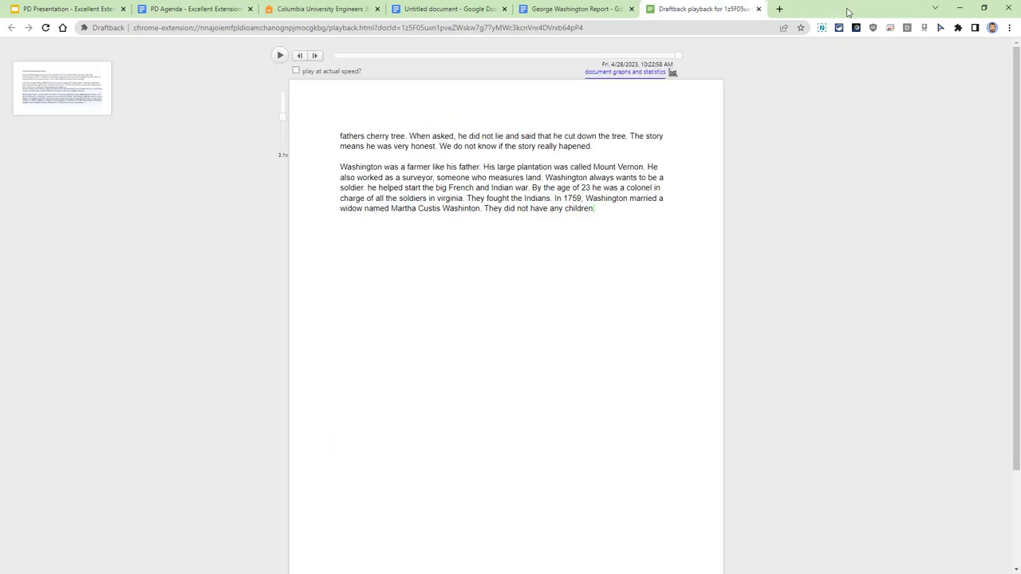
click(758, 9)
Advance the presentation to the Beep slide, then return to the George Washington Report.
click(68, 8)
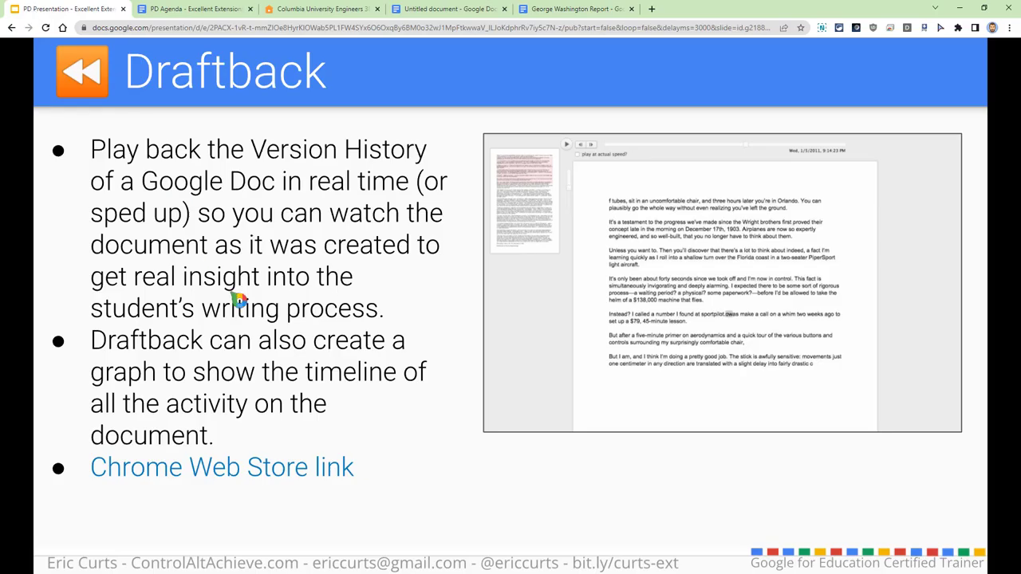
key(Right)
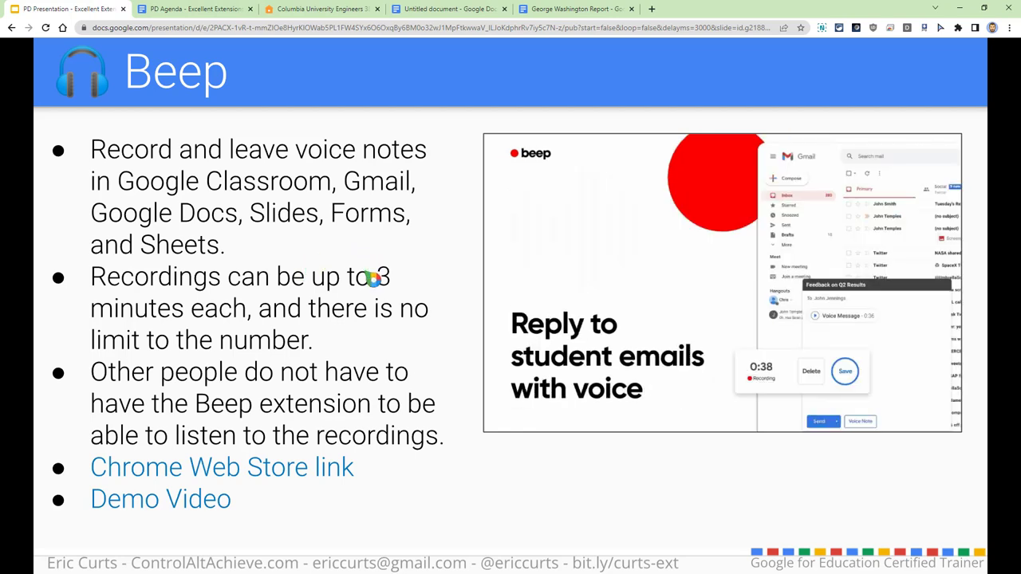
click(577, 9)
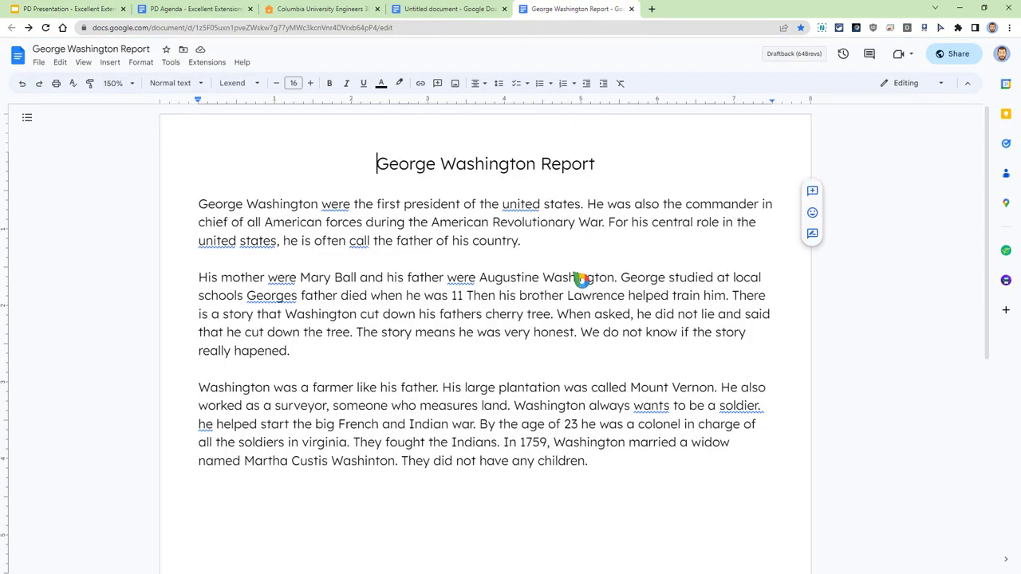
In Extensity, disable Draftback and enable Audio Recordings for Google Classroom.
click(838, 29)
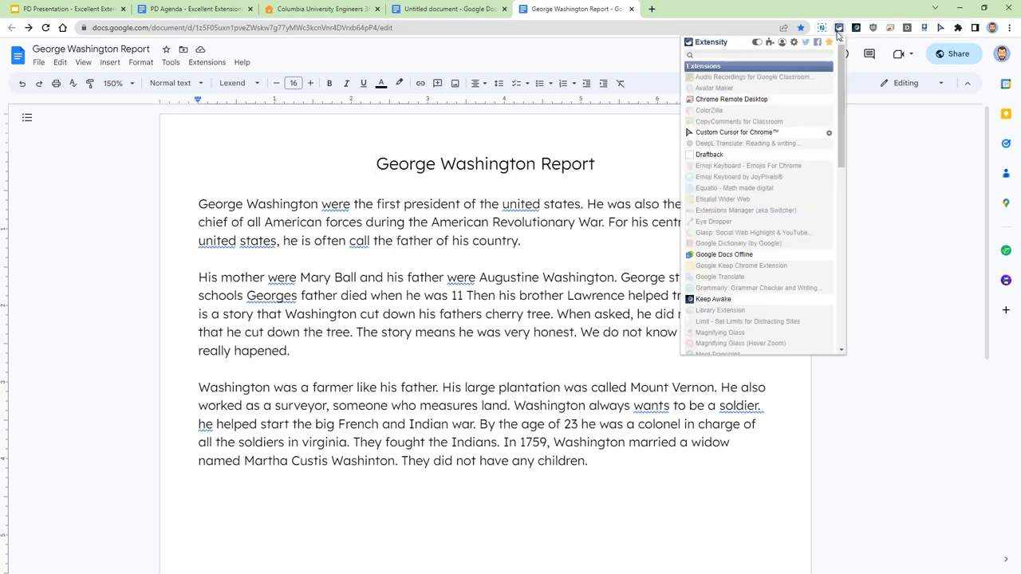
click(743, 158)
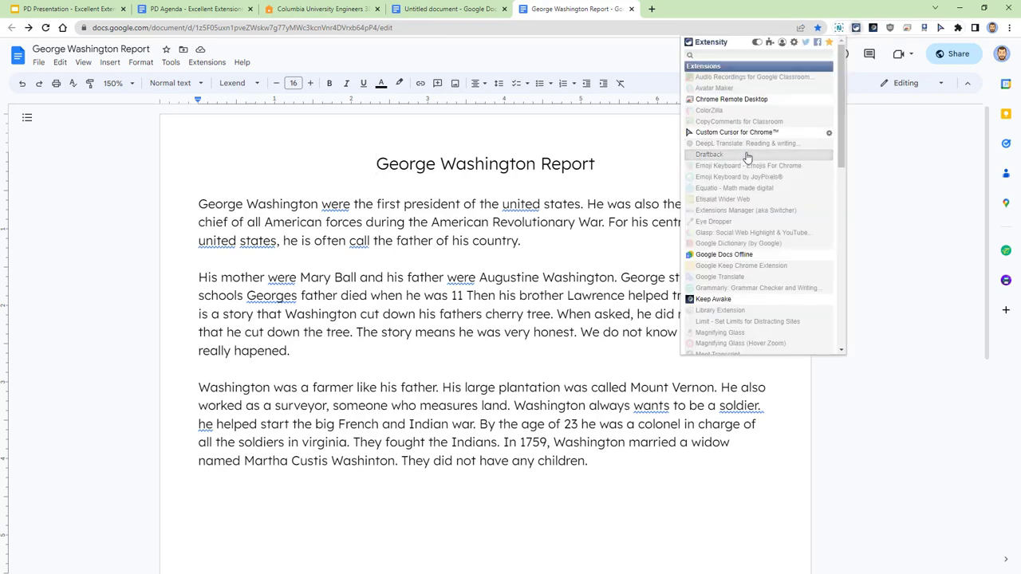
click(754, 77)
click(594, 195)
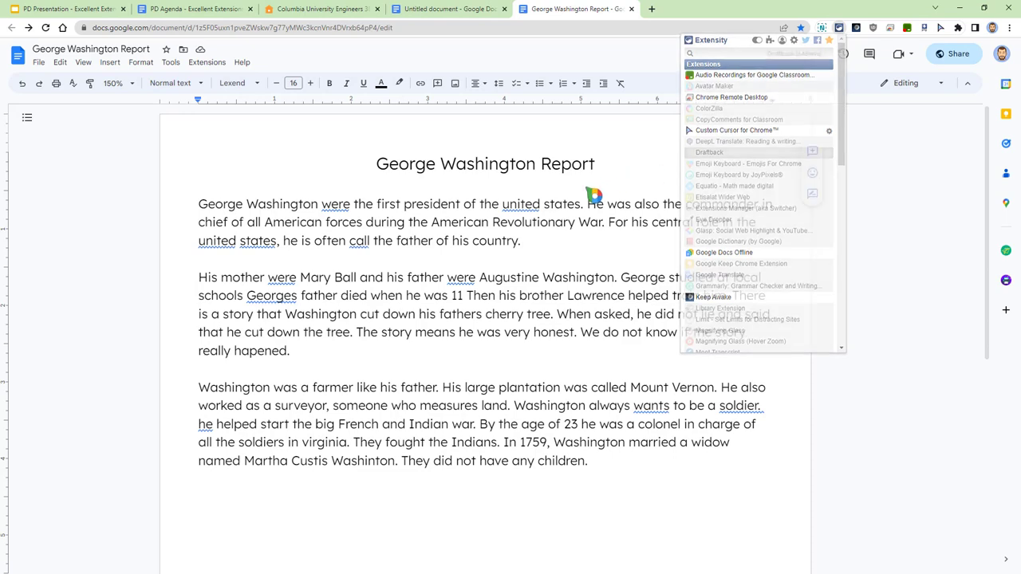
Reload the report and set its zoom to 150%.
click(45, 27)
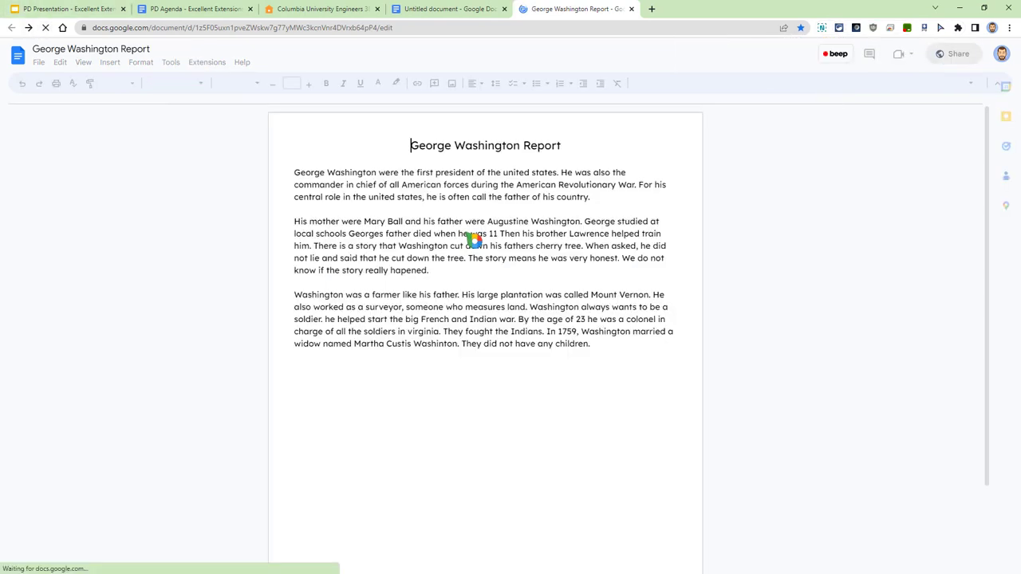
click(129, 84)
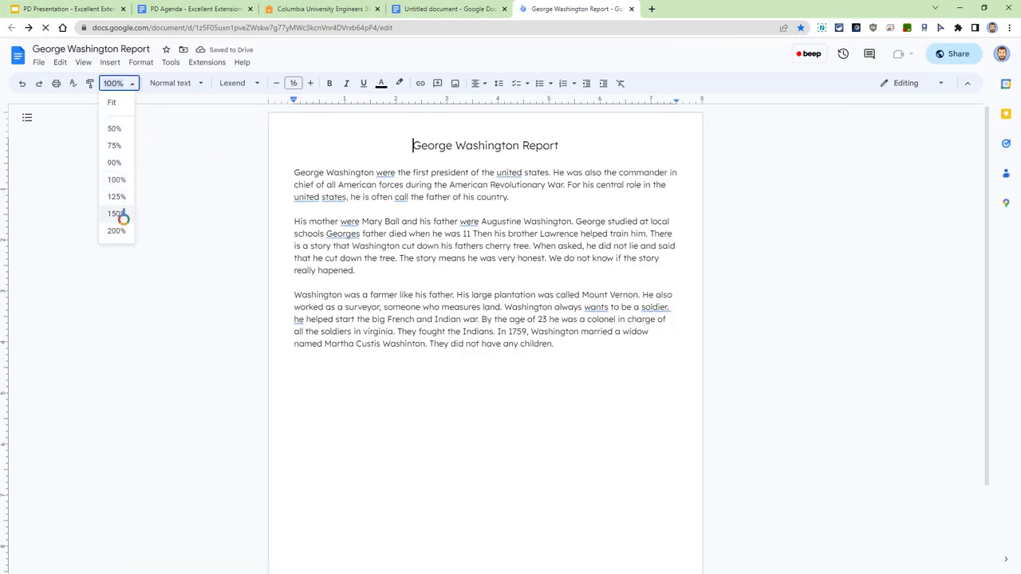
click(116, 214)
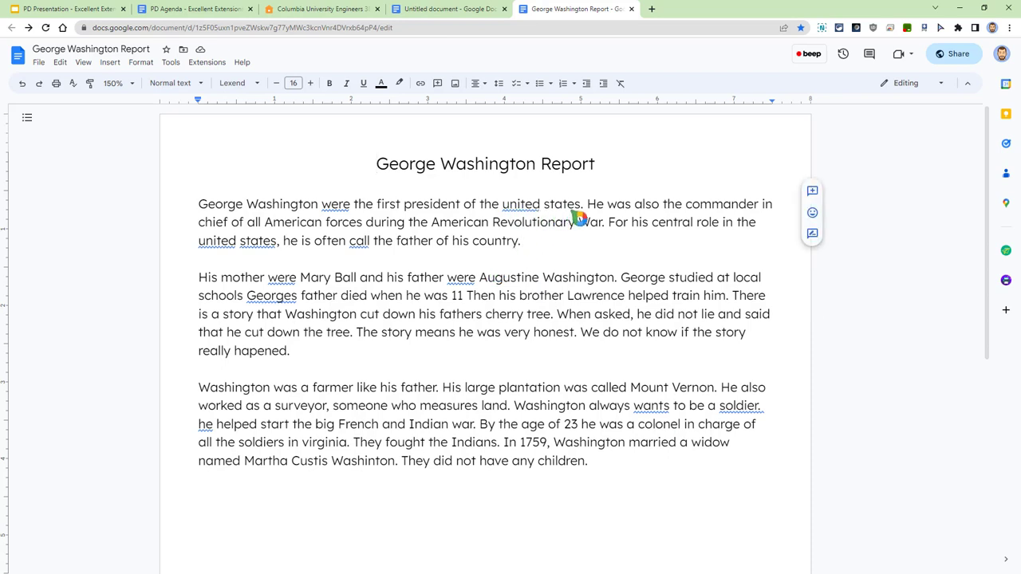
Select 'united states' in the first sentence and post a 12-second Beep voice-note comment on it.
drag(510, 214, 584, 214)
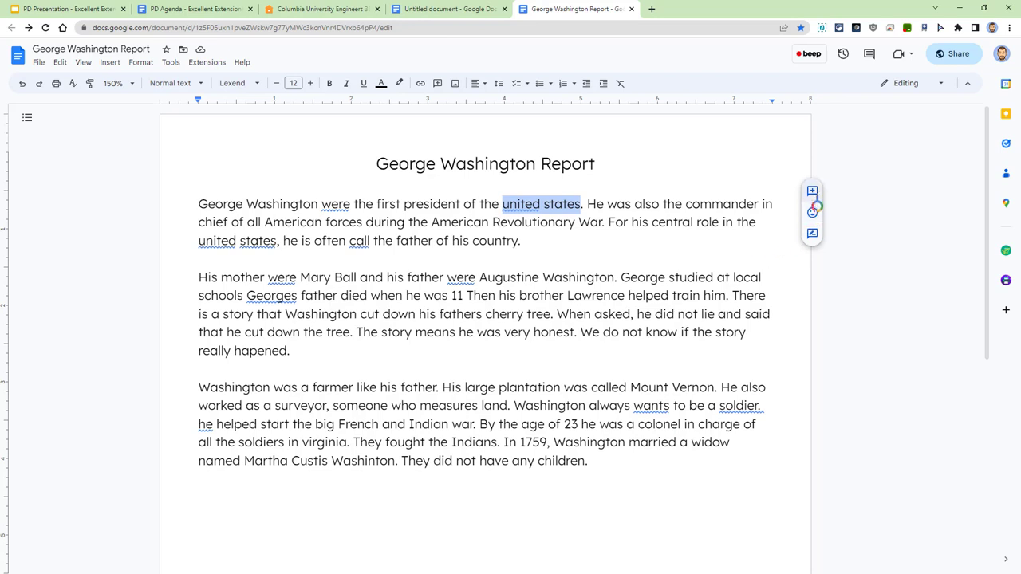
click(812, 193)
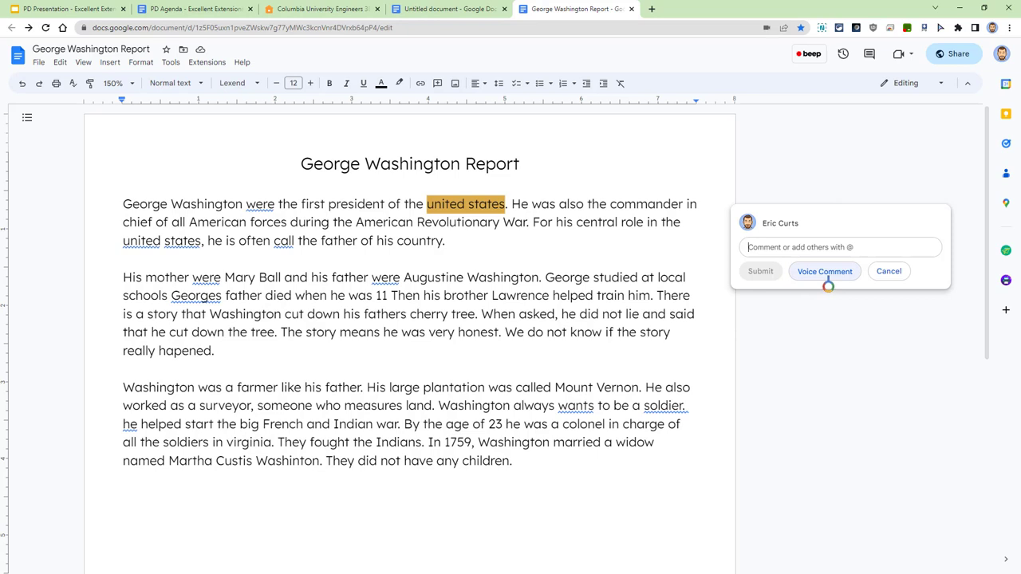
click(827, 279)
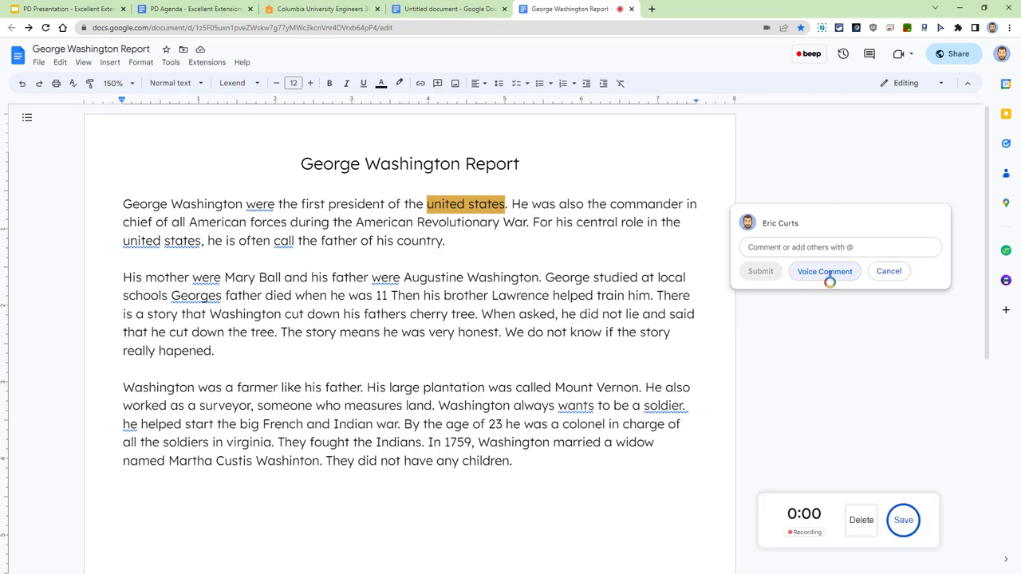
click(906, 530)
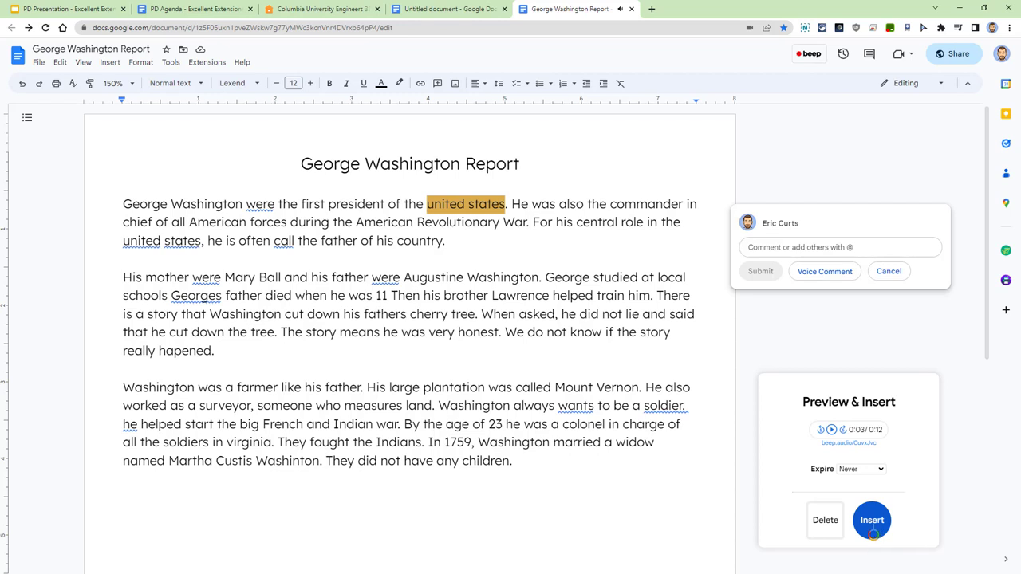
click(872, 522)
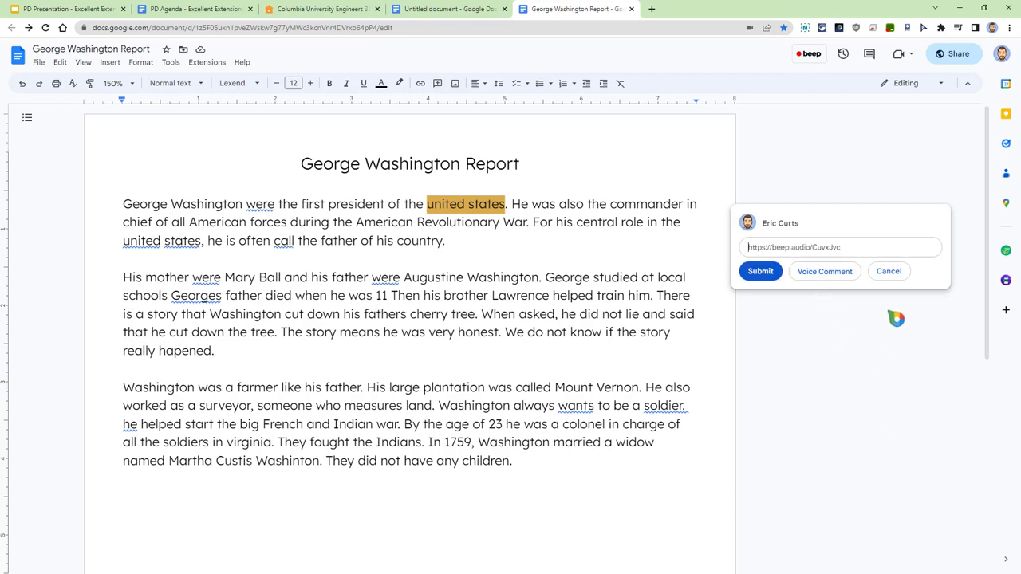
click(761, 275)
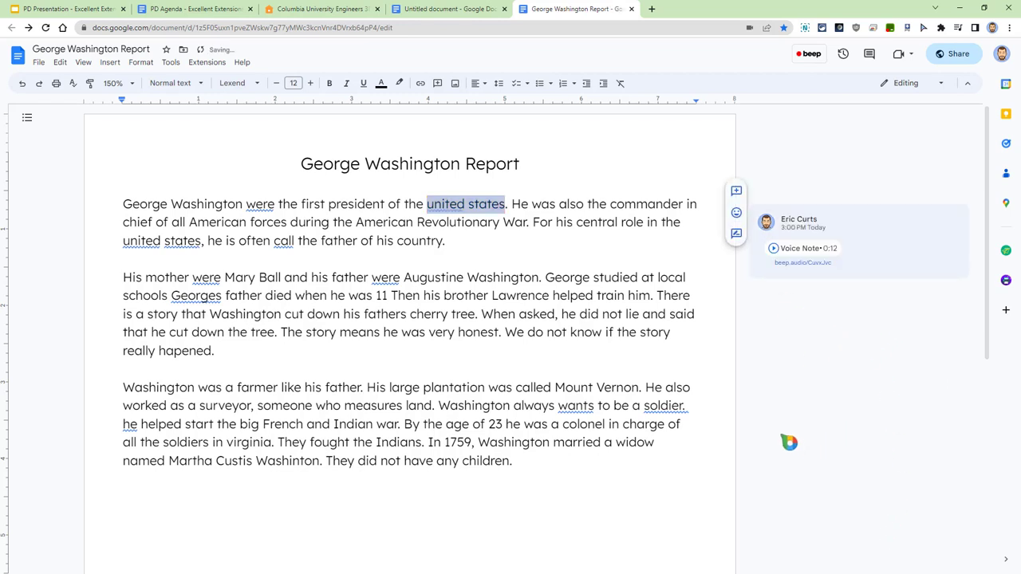
click(481, 247)
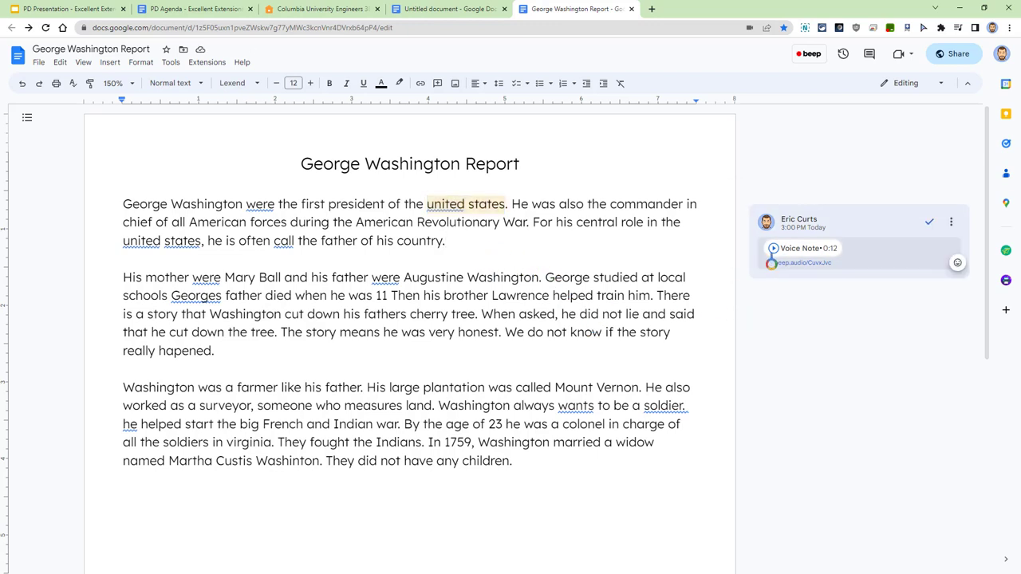
click(773, 248)
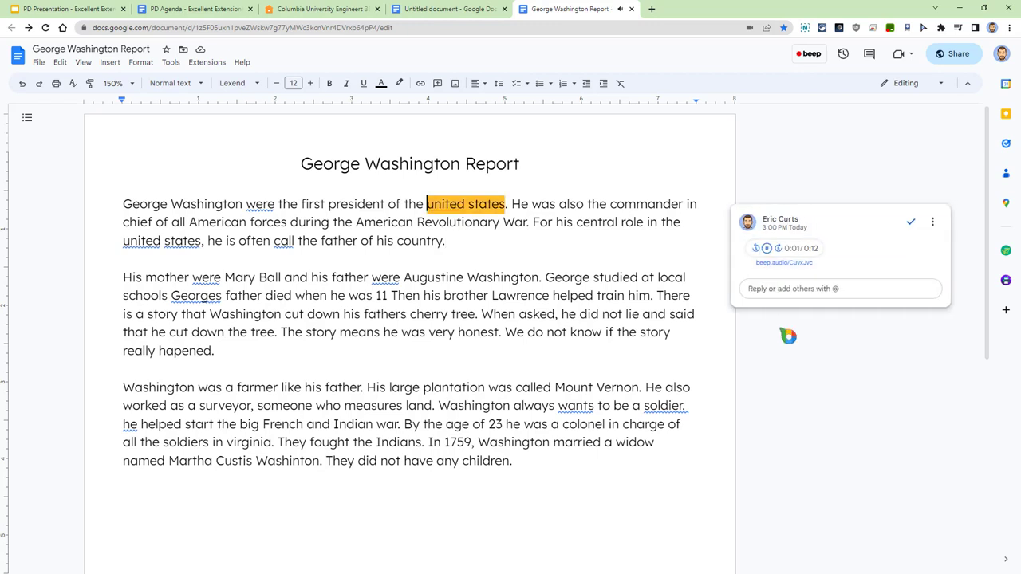
click(779, 266)
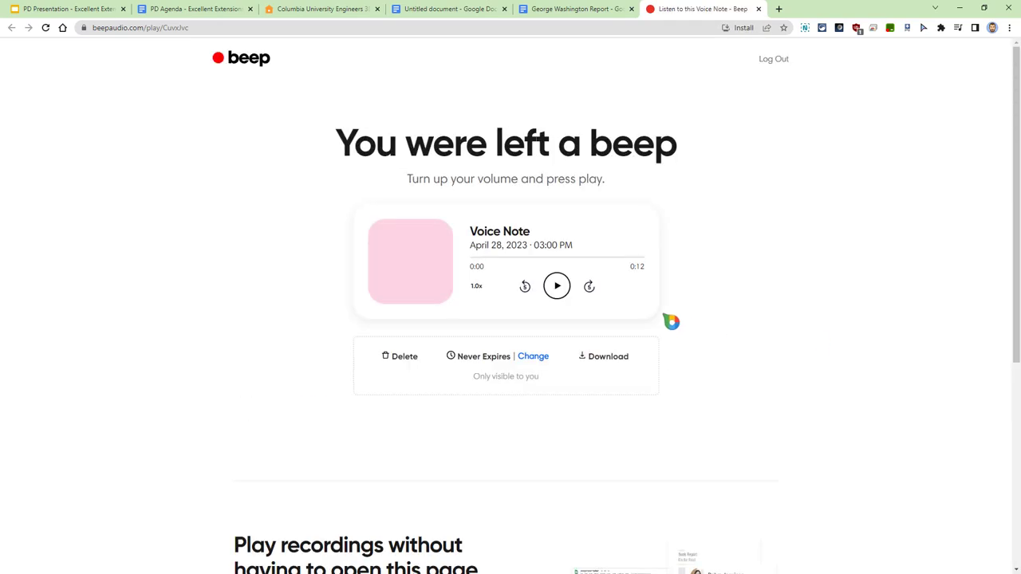
click(557, 296)
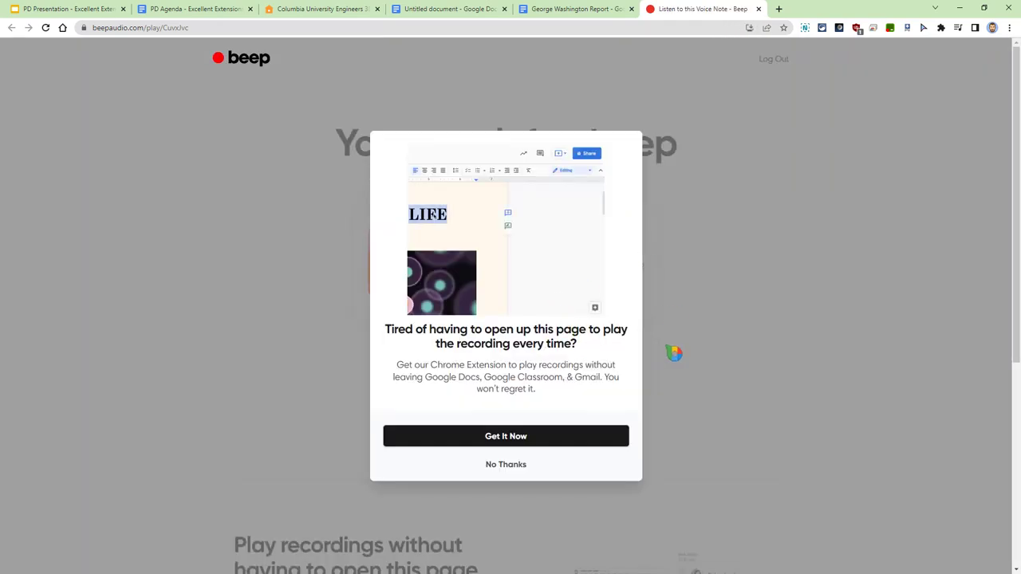
click(526, 465)
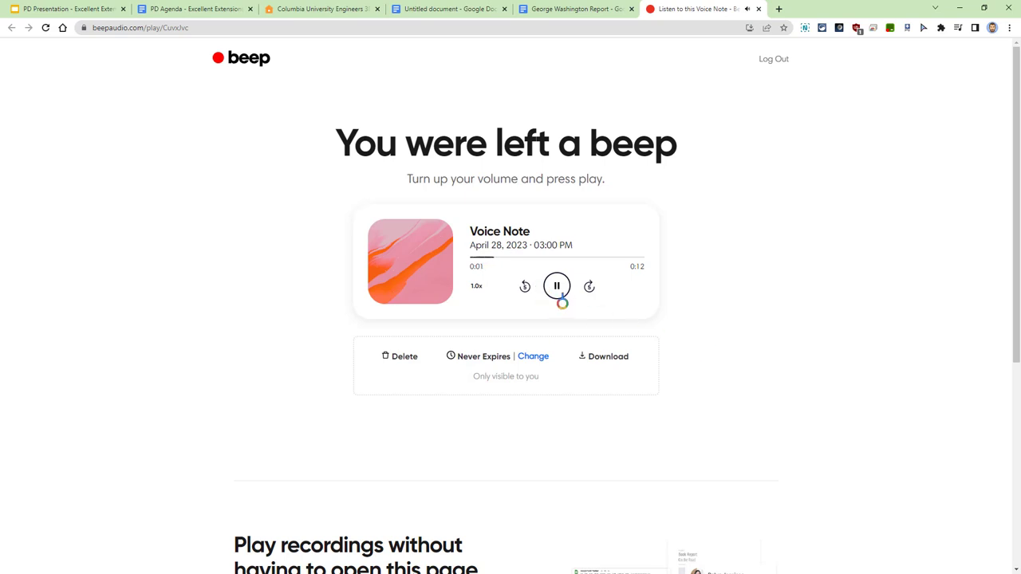
click(758, 9)
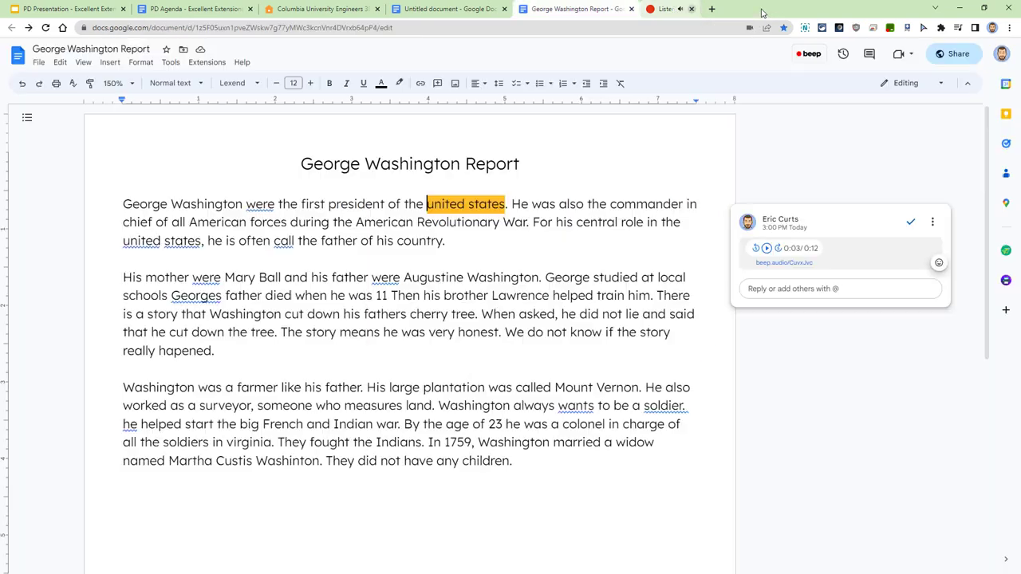
click(612, 258)
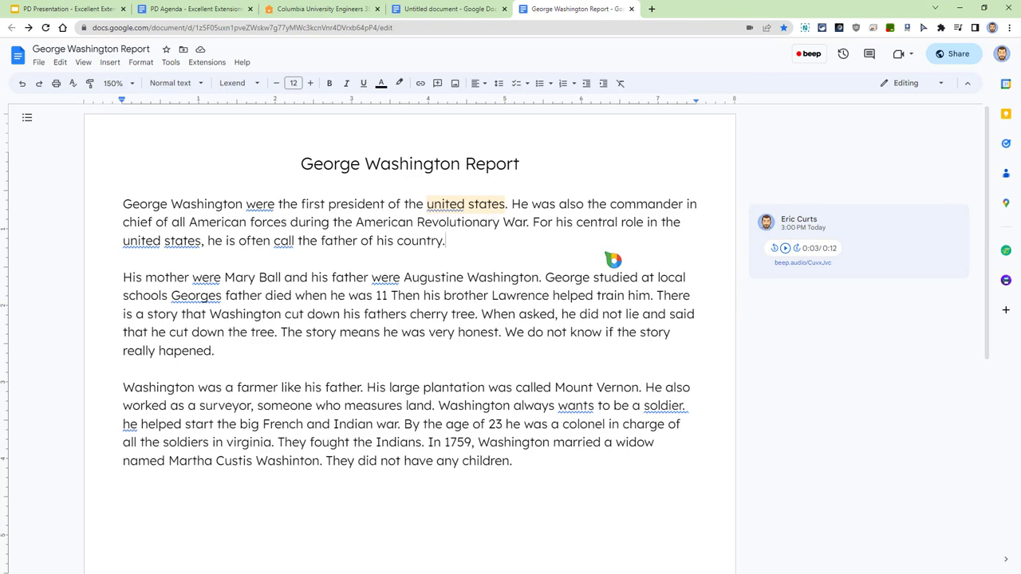
click(70, 15)
click(243, 226)
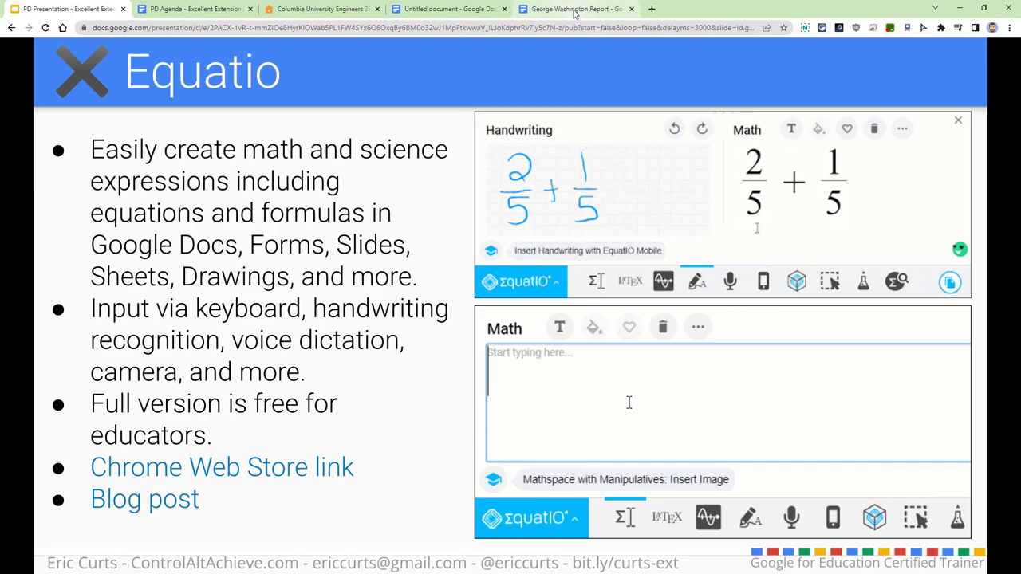
click(548, 11)
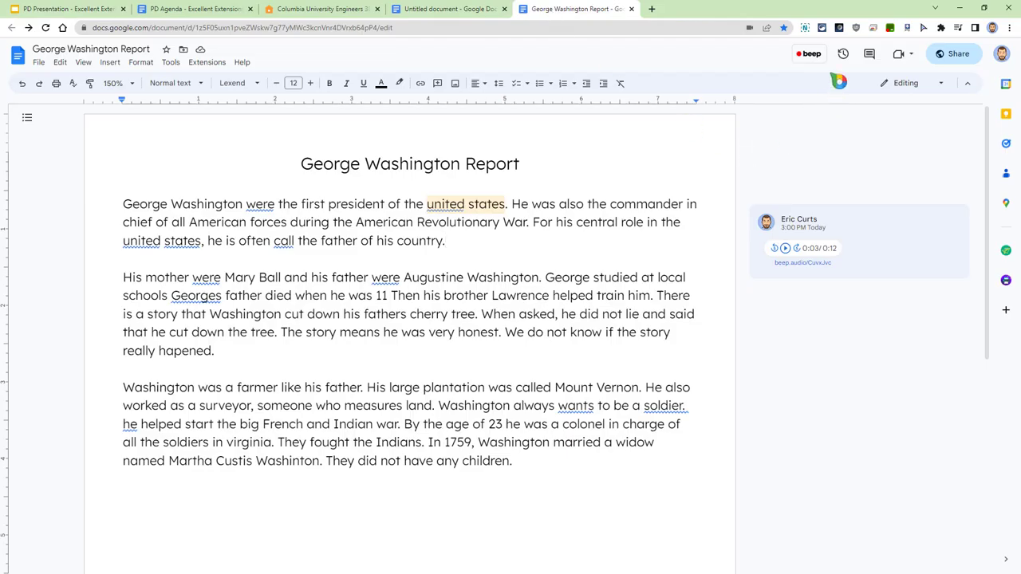
In Extensity, enable Equatio and toggle Audio Recordings for Google Classroom.
click(821, 29)
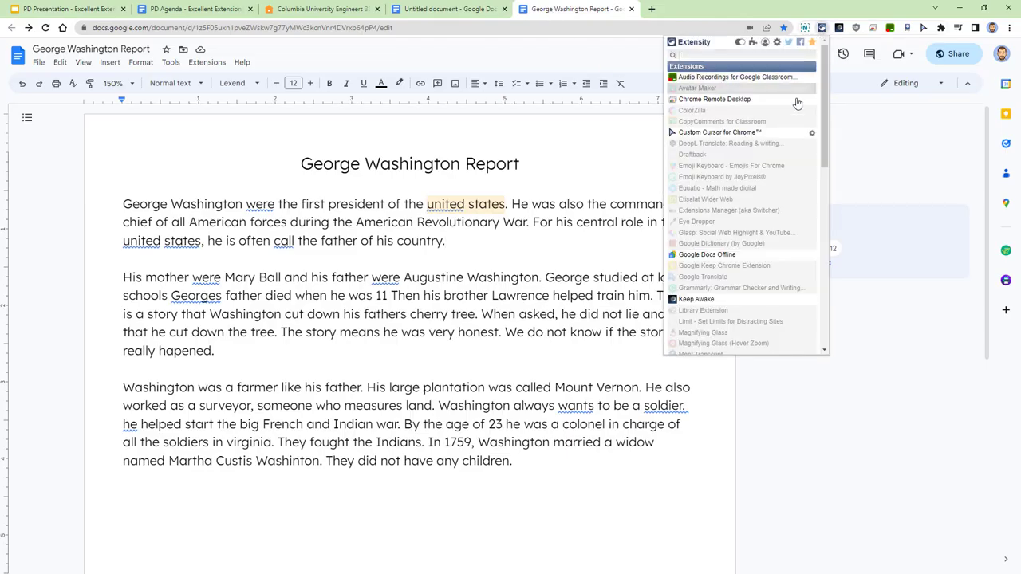
click(722, 189)
click(727, 77)
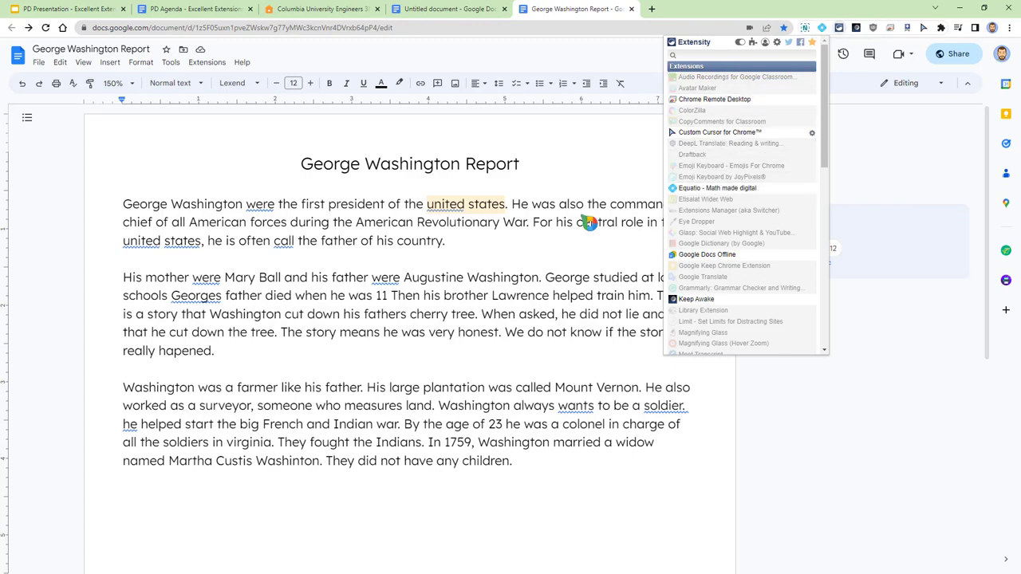
Reload the report, zoom to 150%, and bring up the Equatio math toolbar.
click(45, 27)
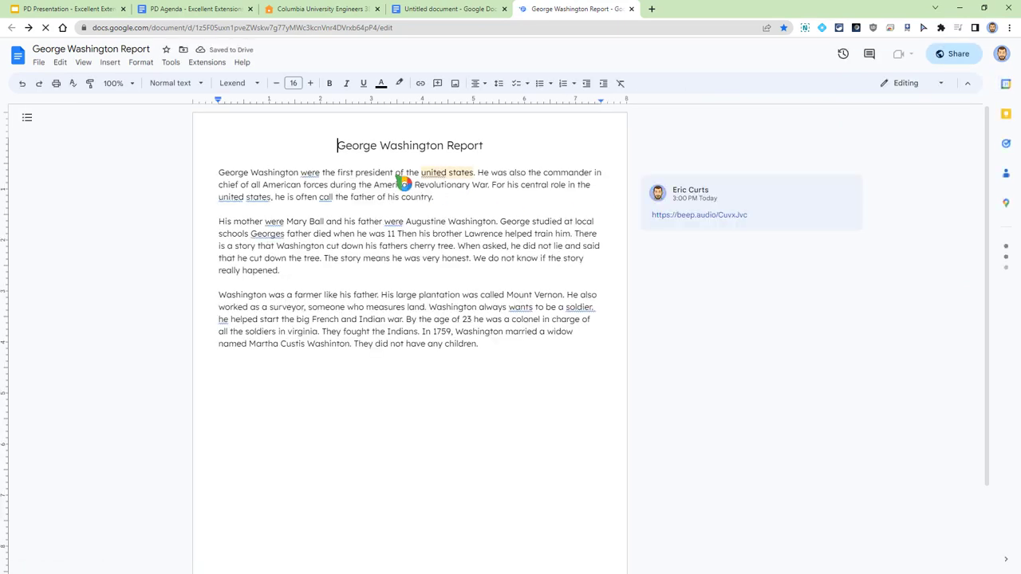
click(123, 83)
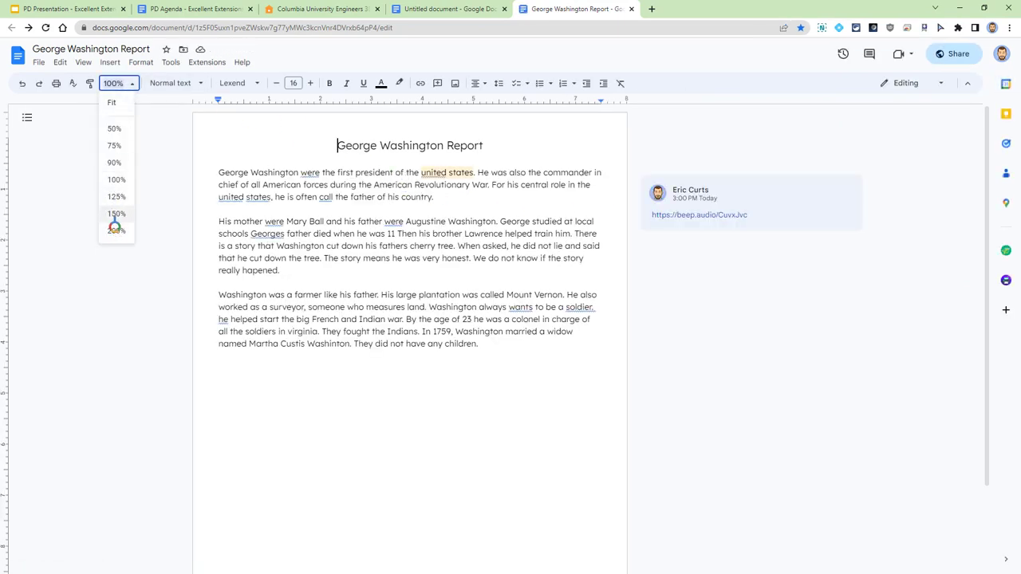
click(116, 214)
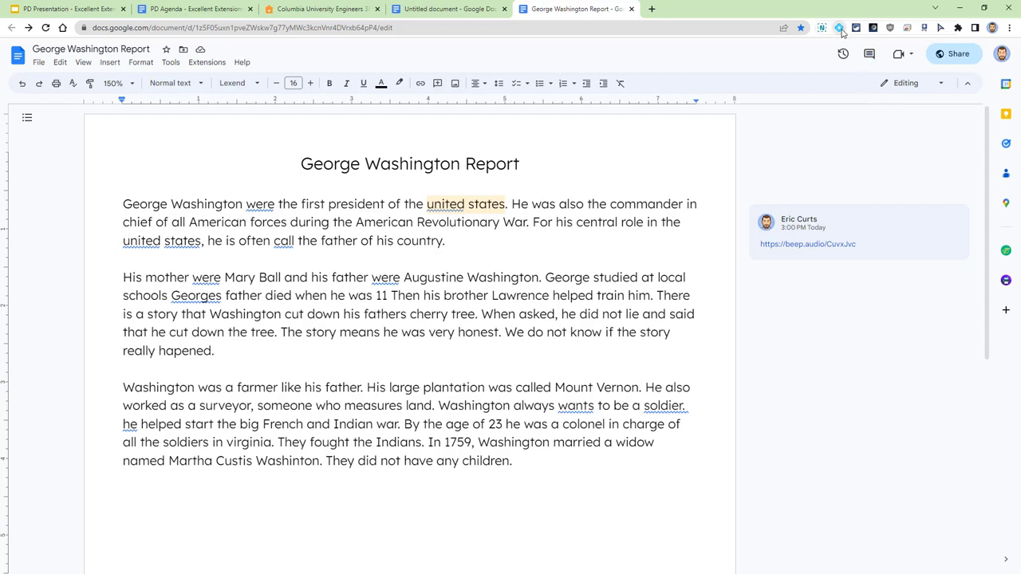
click(840, 29)
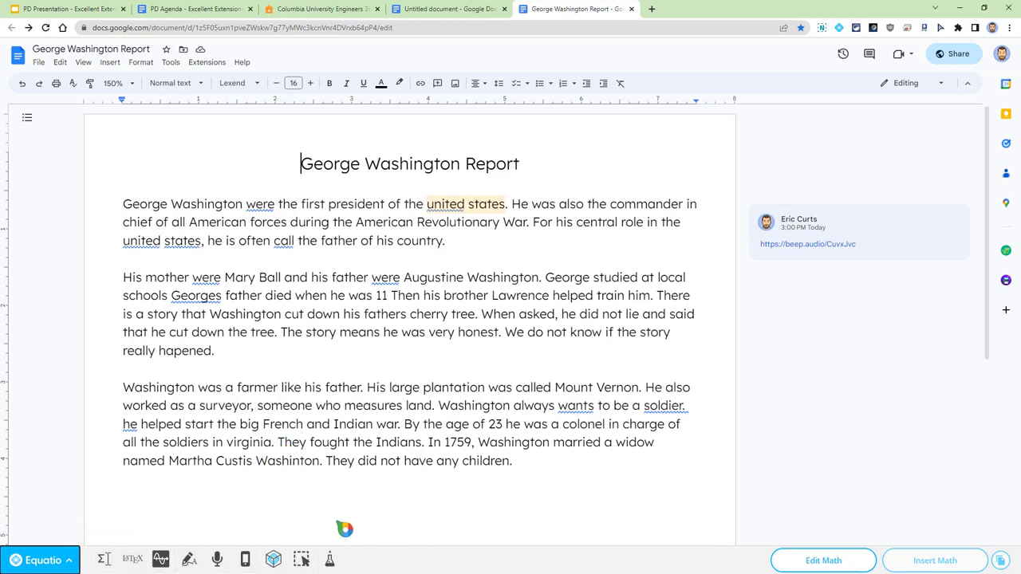
Place the cursor below the last paragraph and open Equatio's Handwriting Recognition input.
click(321, 507)
scroll(320, 505, down, 2)
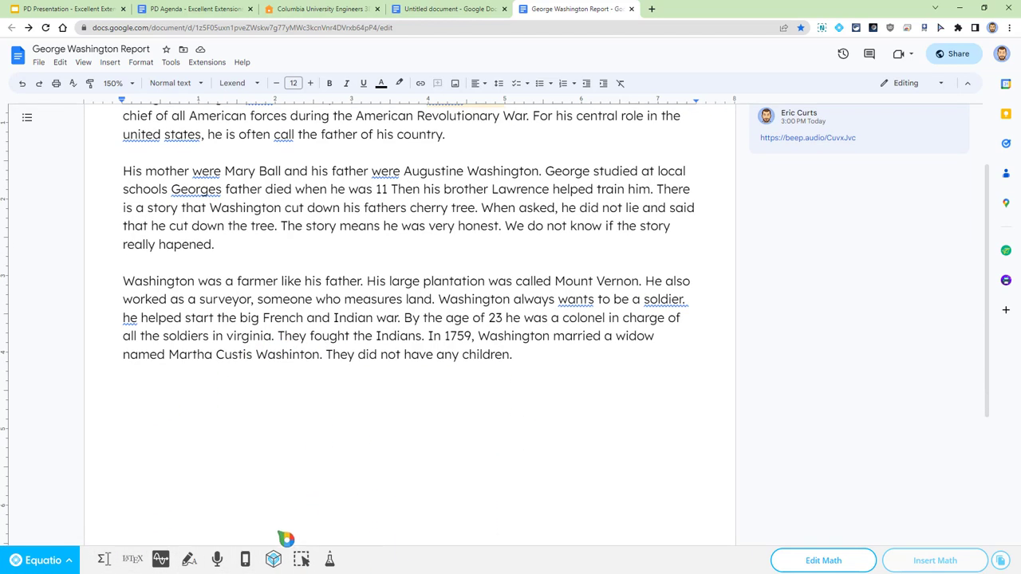
click(104, 560)
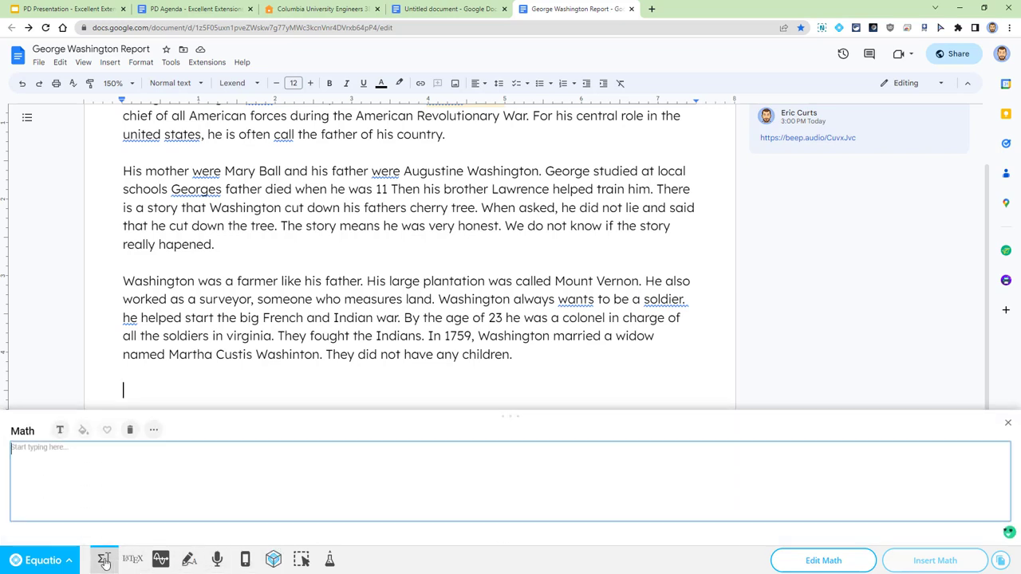
click(188, 560)
click(217, 559)
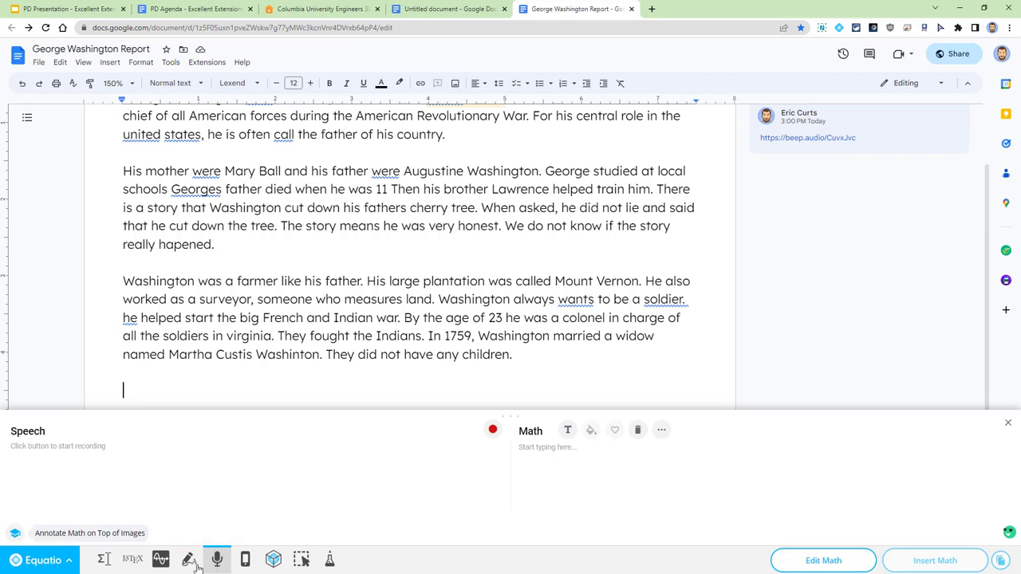
click(189, 562)
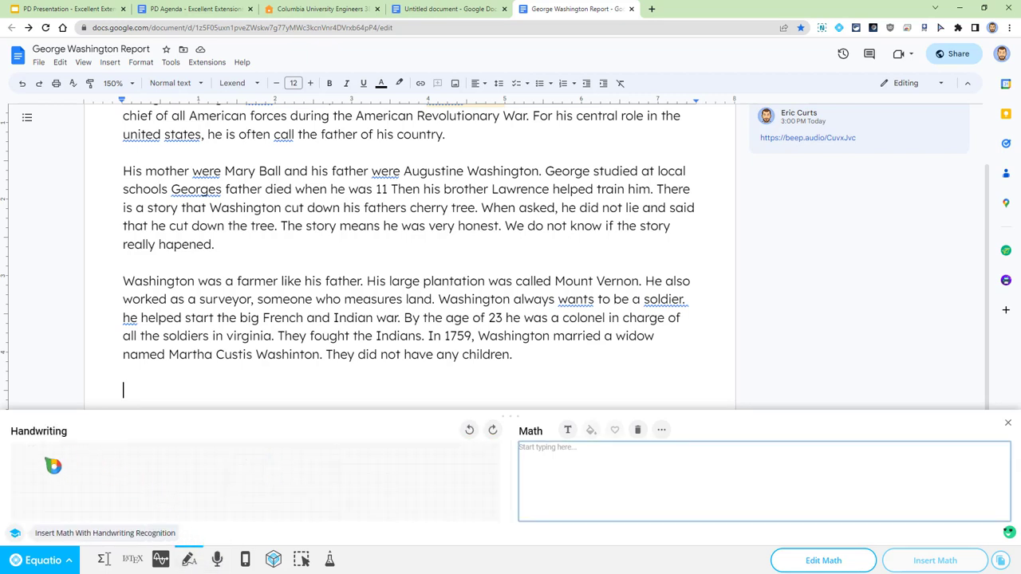
Handwrite 2/3 + 1/2, insert it into the document as math, and close the panel.
mouse_move(45, 458)
mouse_down()
mouse_move(57, 469)
mouse_move(41, 482)
mouse_move(63, 488)
mouse_move(48, 505)
mouse_move(66, 518)
mouse_move(88, 486)
mouse_up()
drag(81, 477, 81, 496)
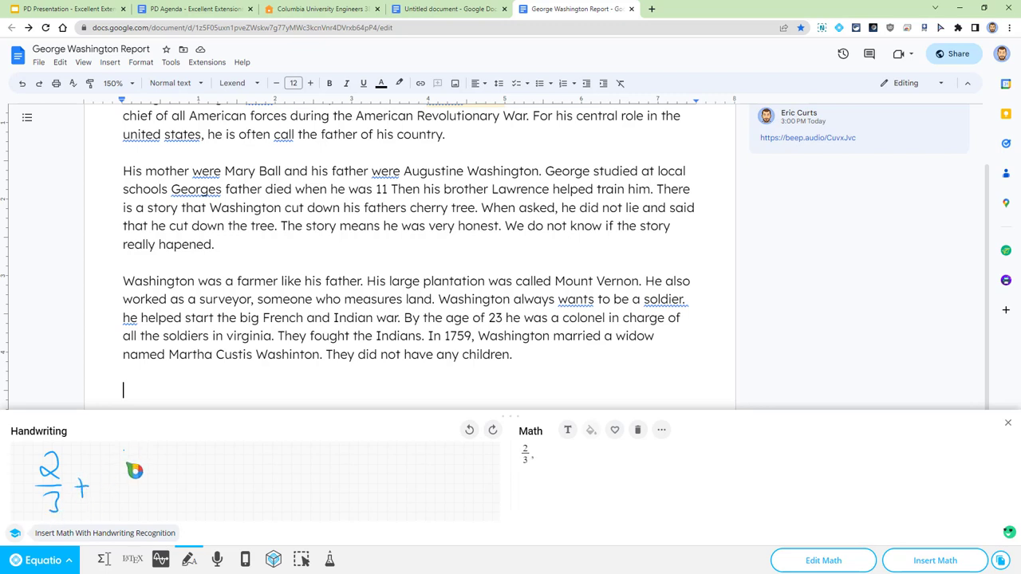
drag(124, 453, 139, 482)
drag(124, 477, 138, 506)
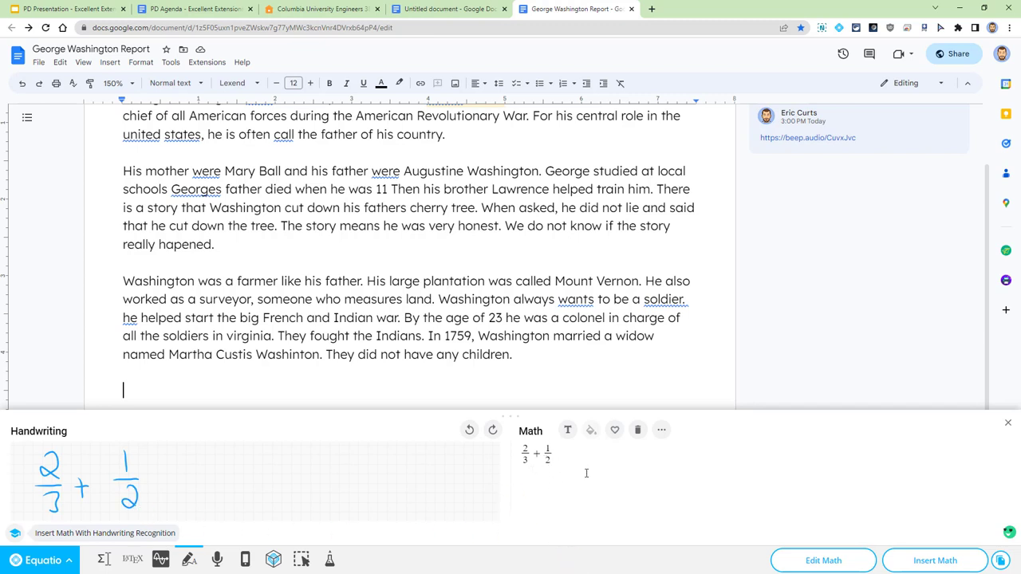
click(924, 559)
click(1008, 422)
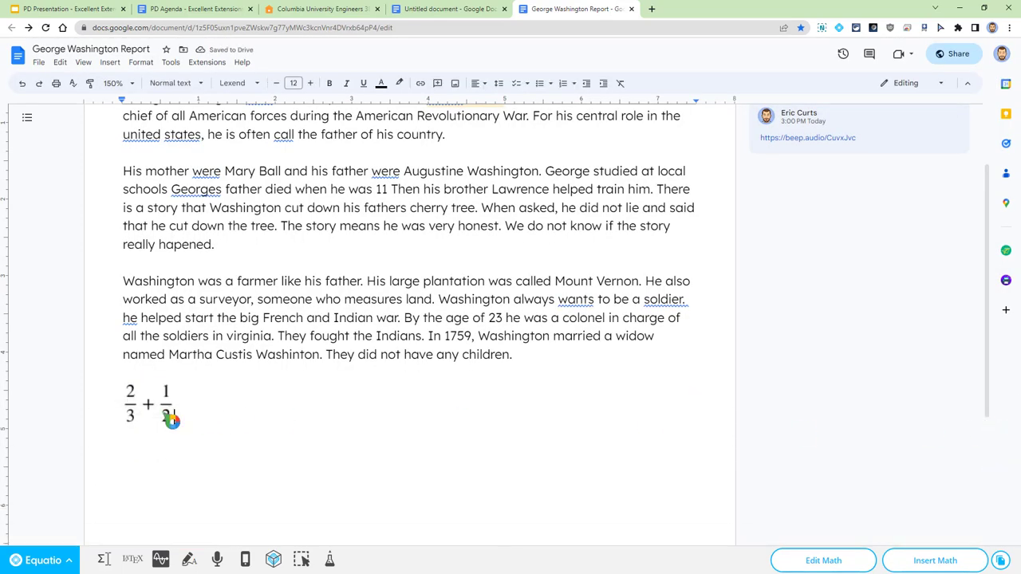
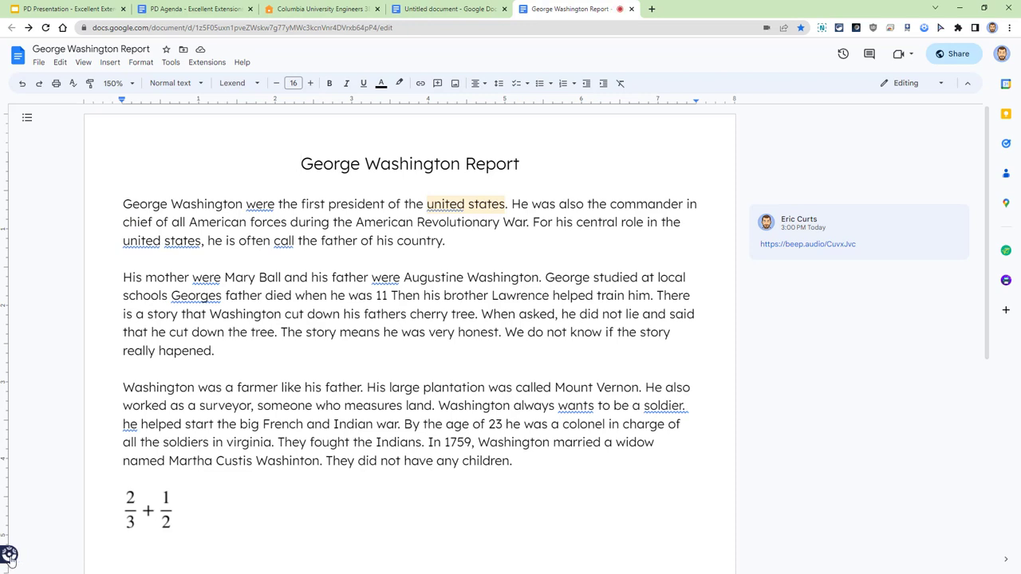
Start a ScreenPal recording of the report's browser tab with narration on.
click(10, 557)
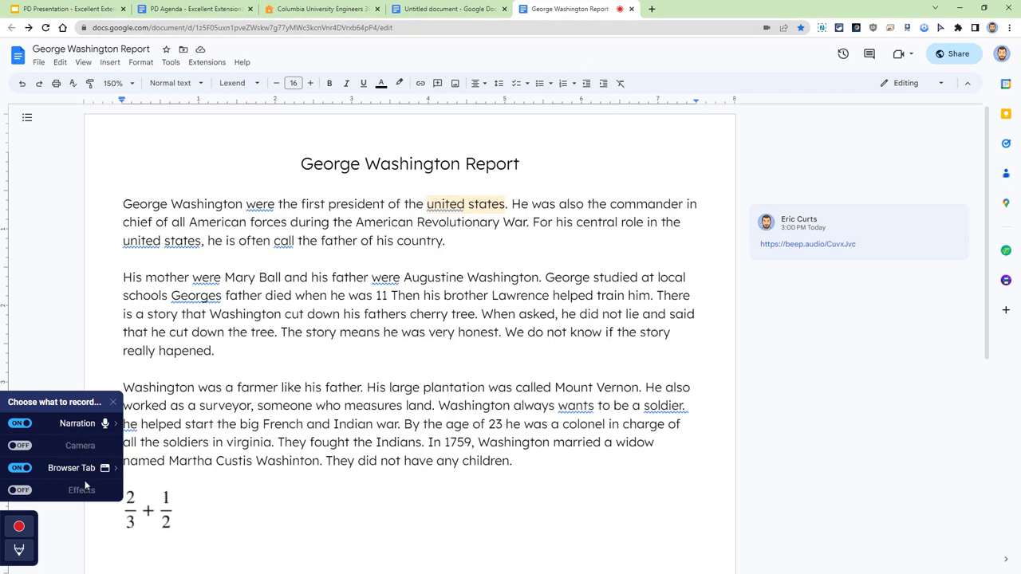
click(19, 527)
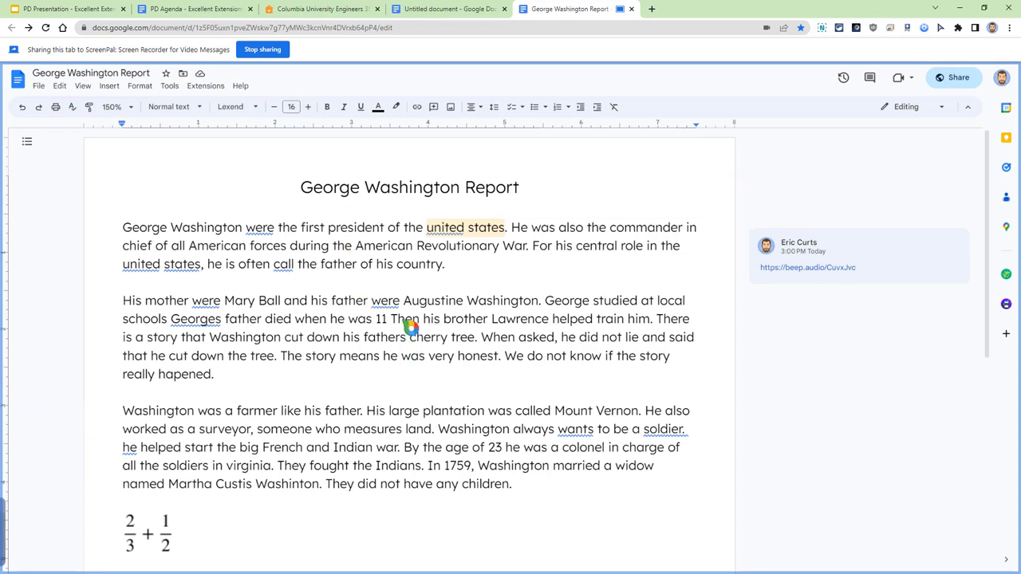
Show the spelling suggestions for were, states, call, was, Georges and wants in the report.
click(260, 228)
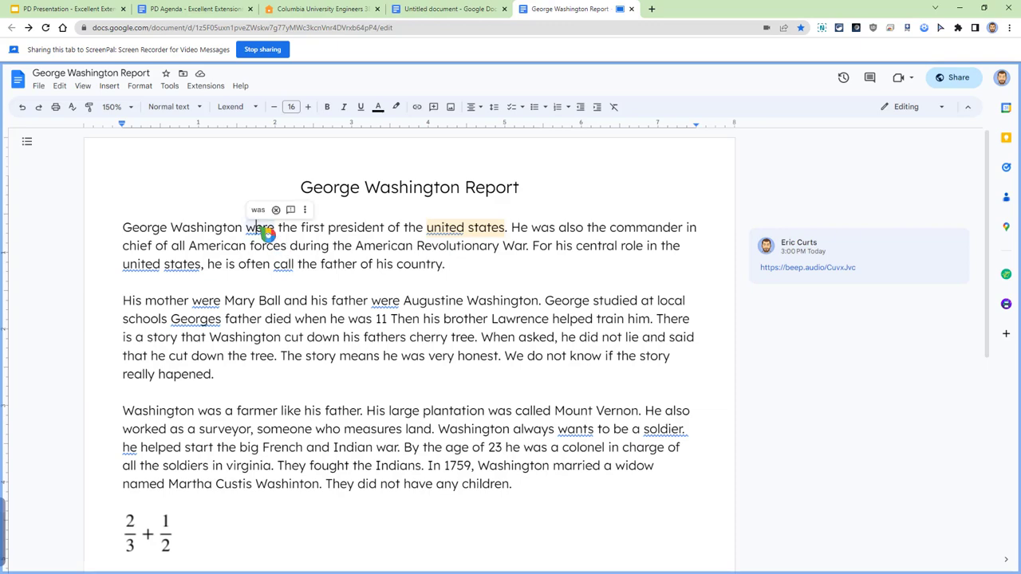
click(175, 265)
click(283, 265)
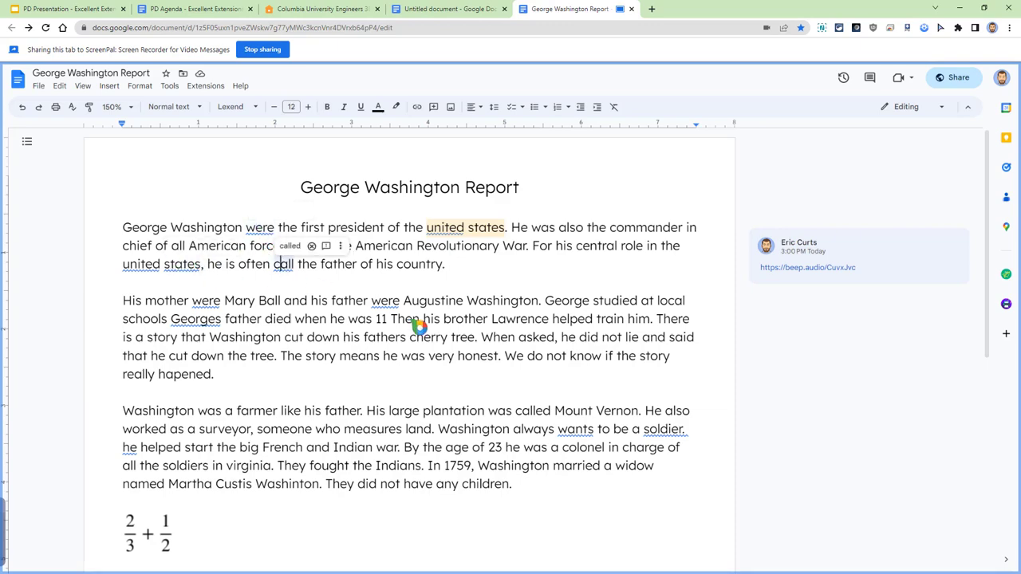
click(389, 302)
click(211, 319)
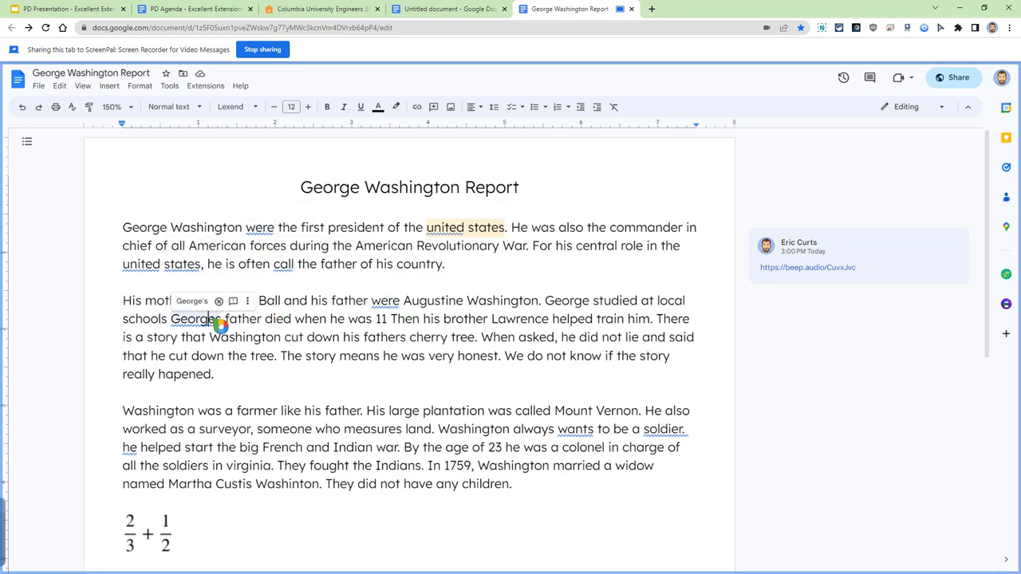
scroll(479, 341, down, 2)
click(583, 273)
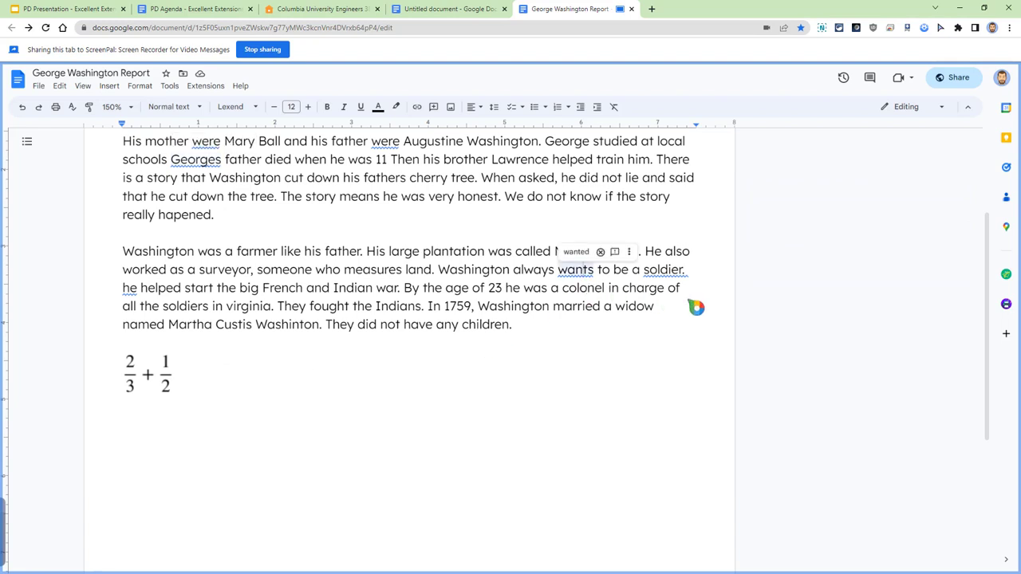
scroll(687, 311, up, 1)
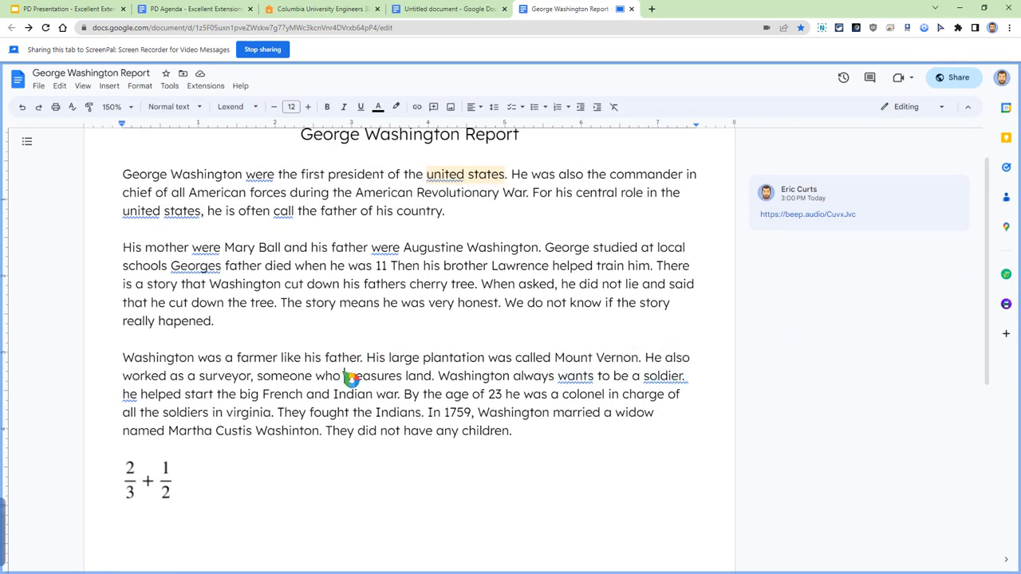
drag(142, 357, 243, 434)
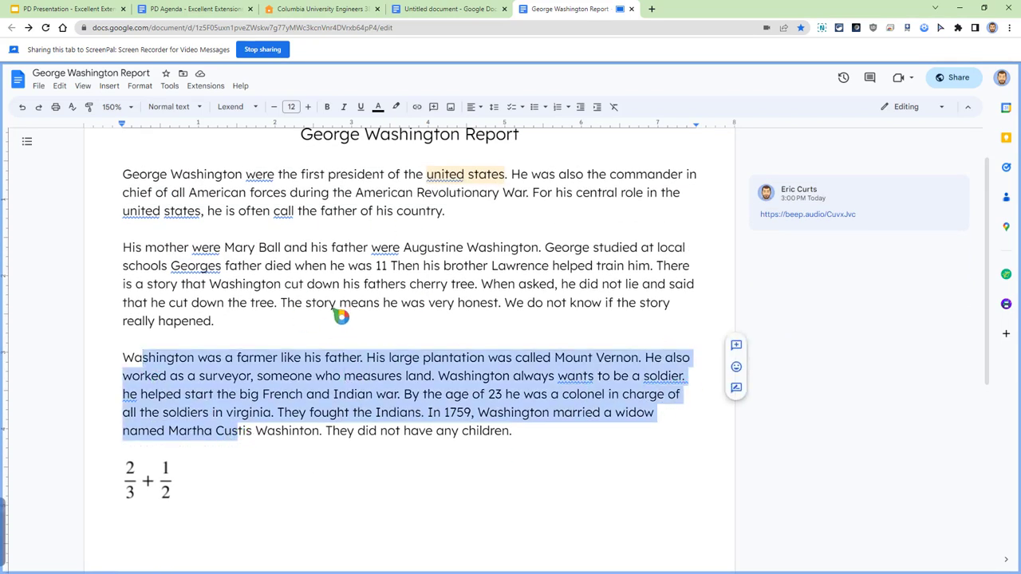
click(340, 318)
Draw a red loop around 'Georges' with ScreenPal's pen, then pause the recording.
mouse_move(19, 551)
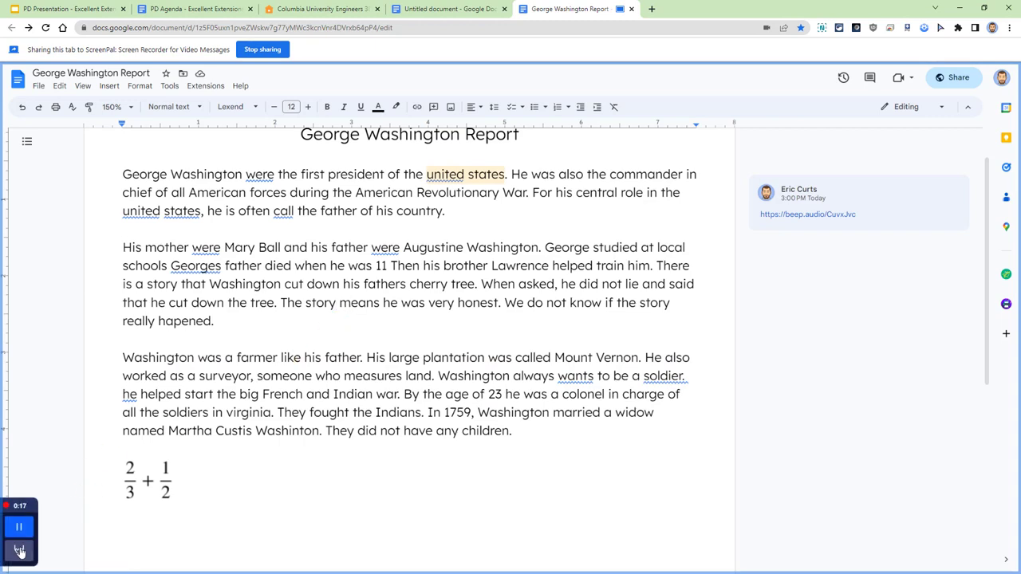
click(19, 551)
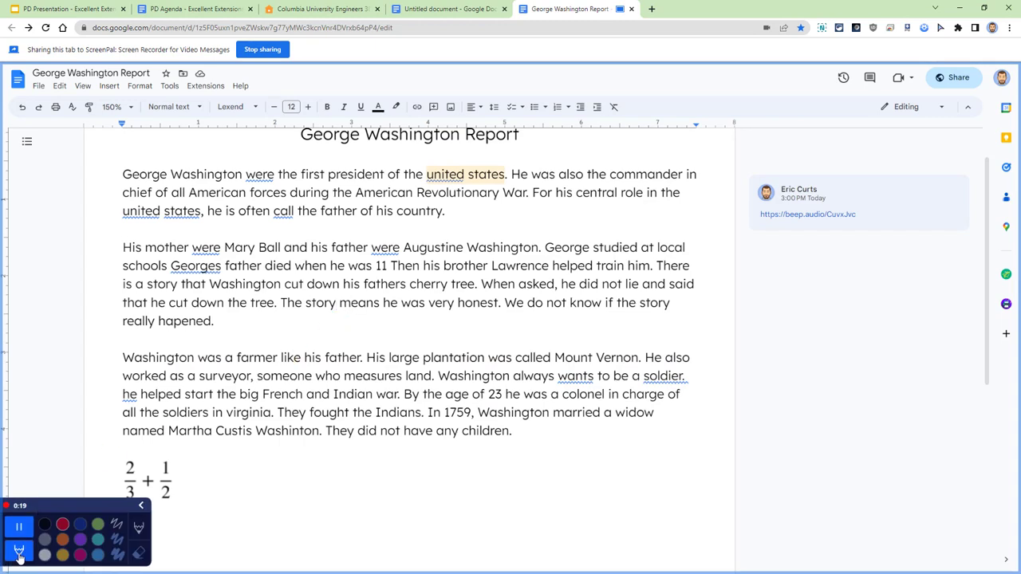
click(62, 526)
mouse_move(233, 257)
mouse_down()
mouse_move(178, 243)
mouse_move(204, 286)
mouse_move(189, 291)
mouse_up()
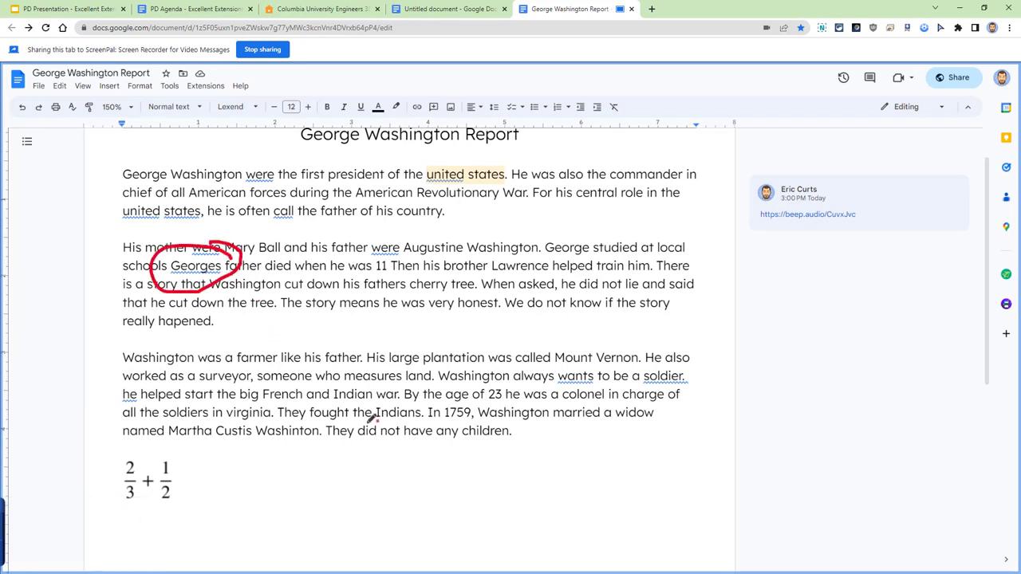
mouse_move(21, 542)
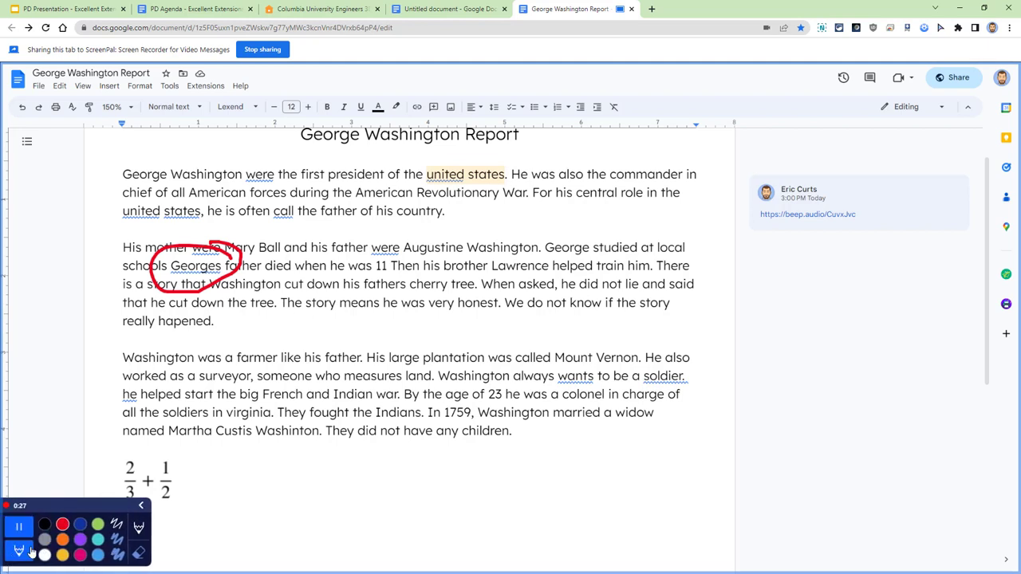
click(19, 526)
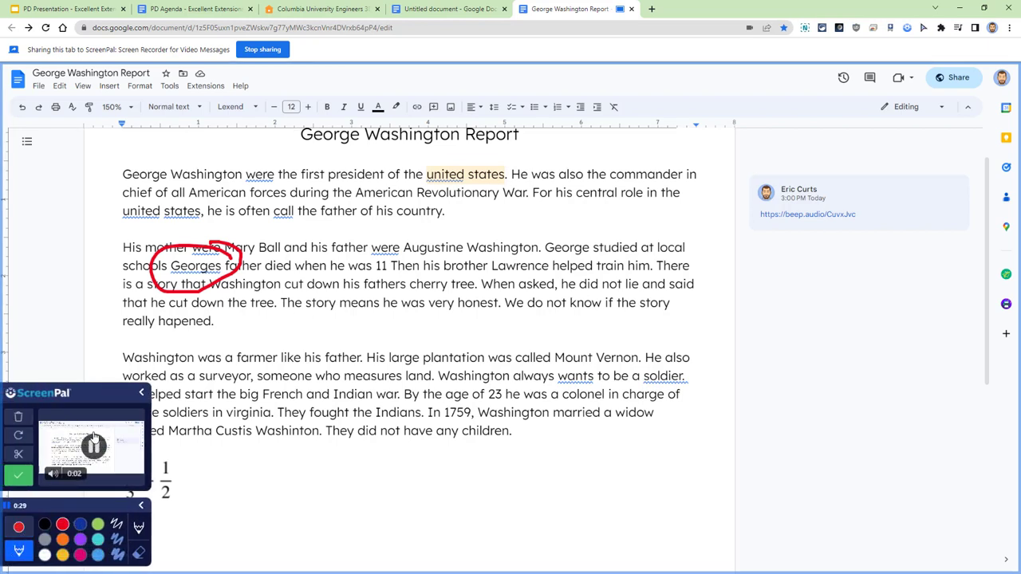
Finish the ScreenPal video, dismiss the Link Copied notice, and select the report title.
click(18, 477)
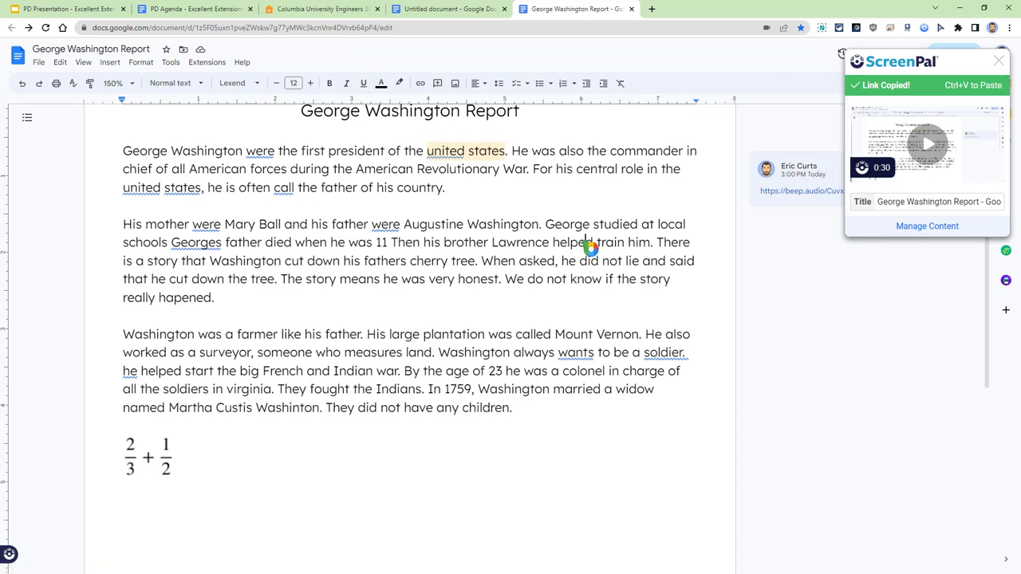
click(998, 61)
scroll(597, 219, up, 1)
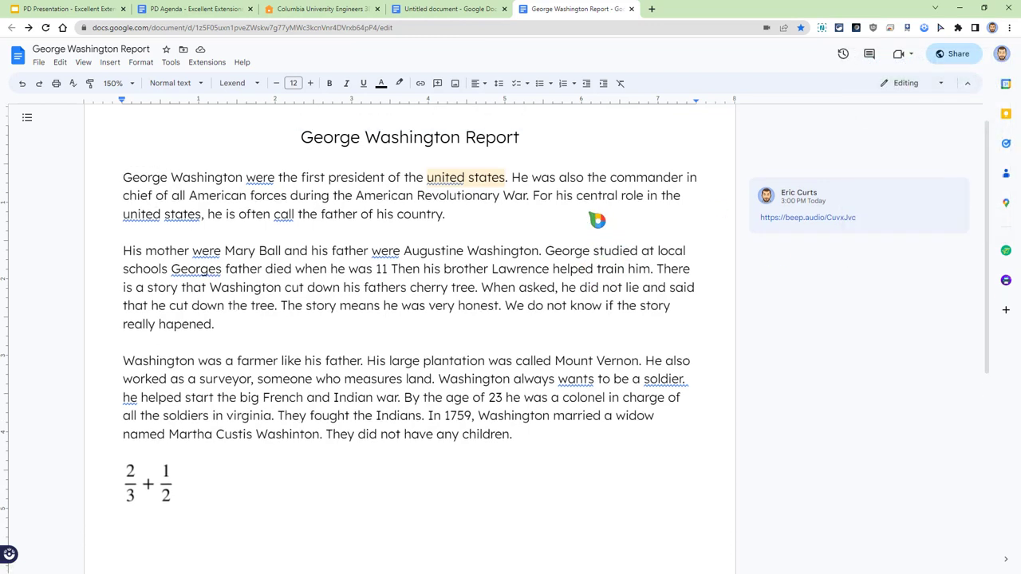
drag(531, 165, 287, 170)
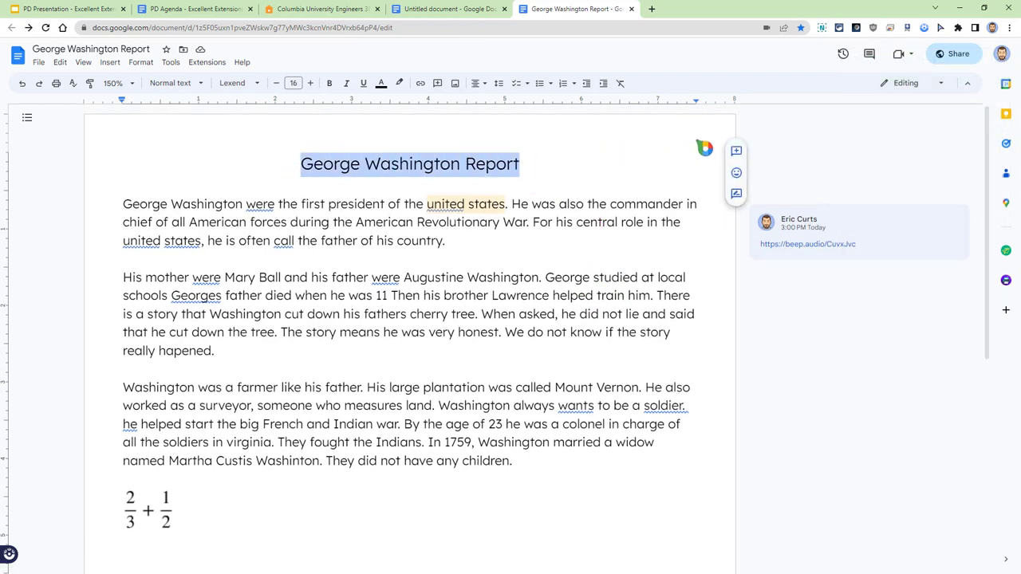
Comment 'Here is my video feedb' with the pasted video link on the report title.
click(735, 151)
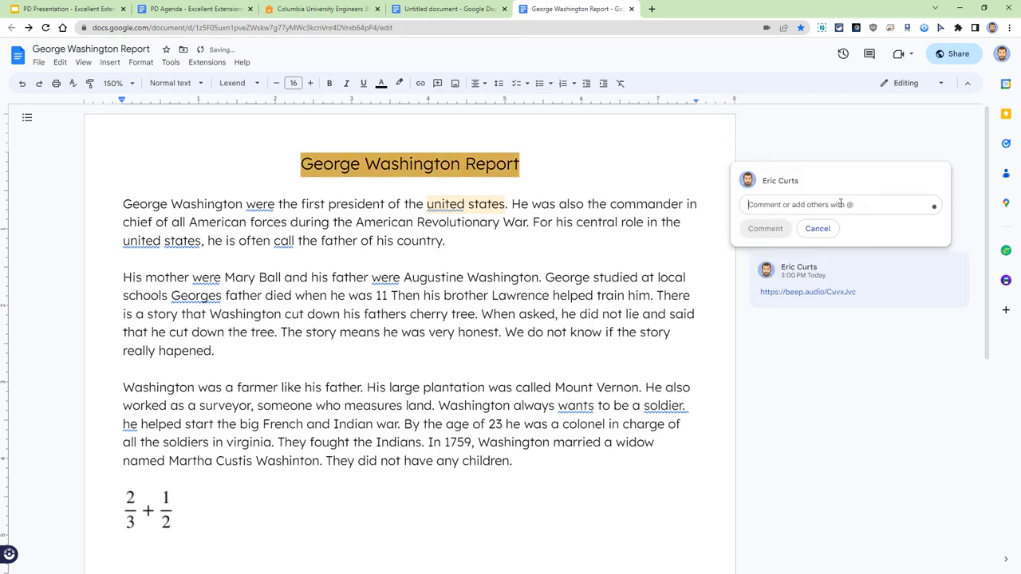
text(Her)
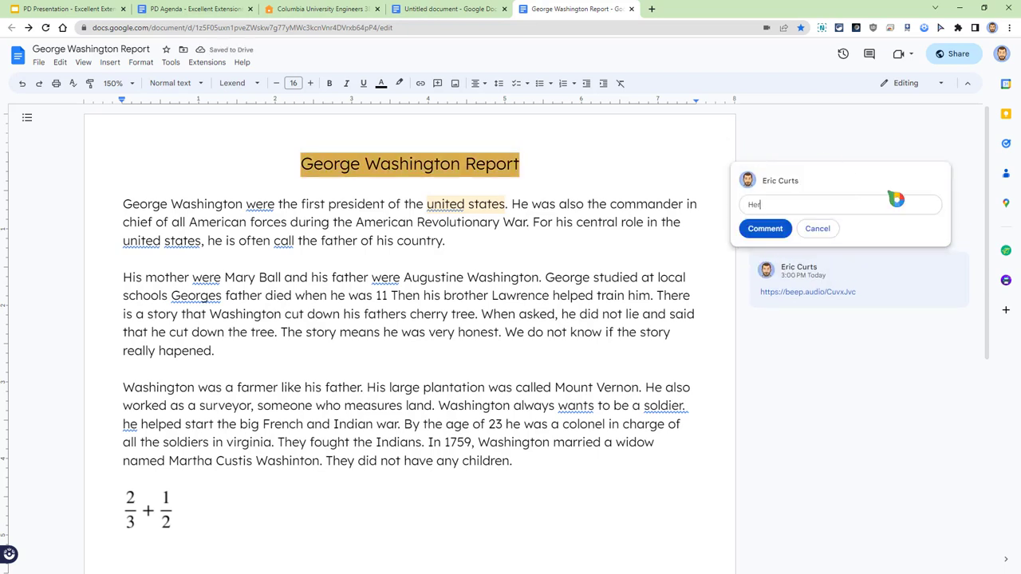
text(e is my video feedback for you -)
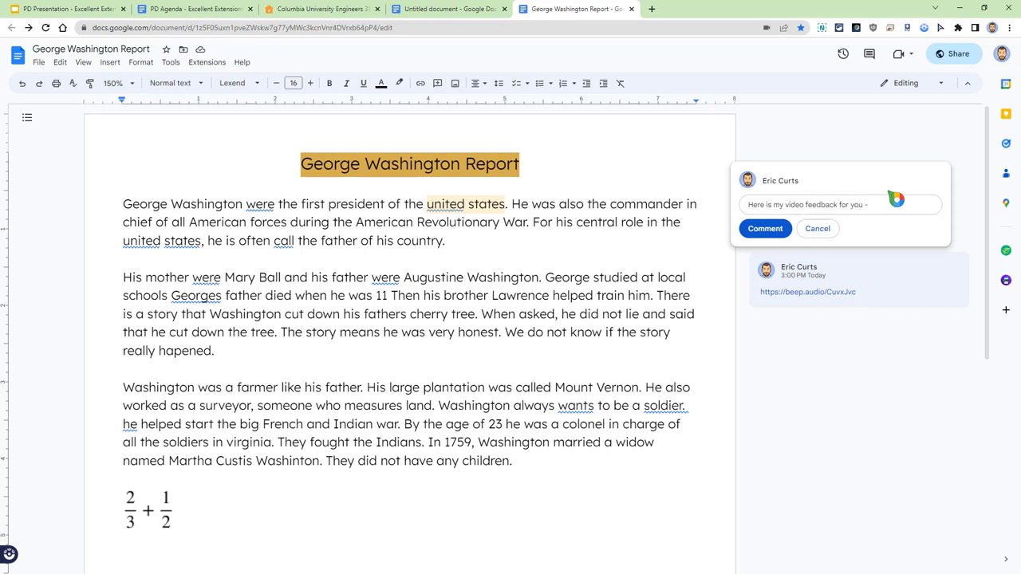
text(https://screenpal.com/v/c0fuqeVzzh4)
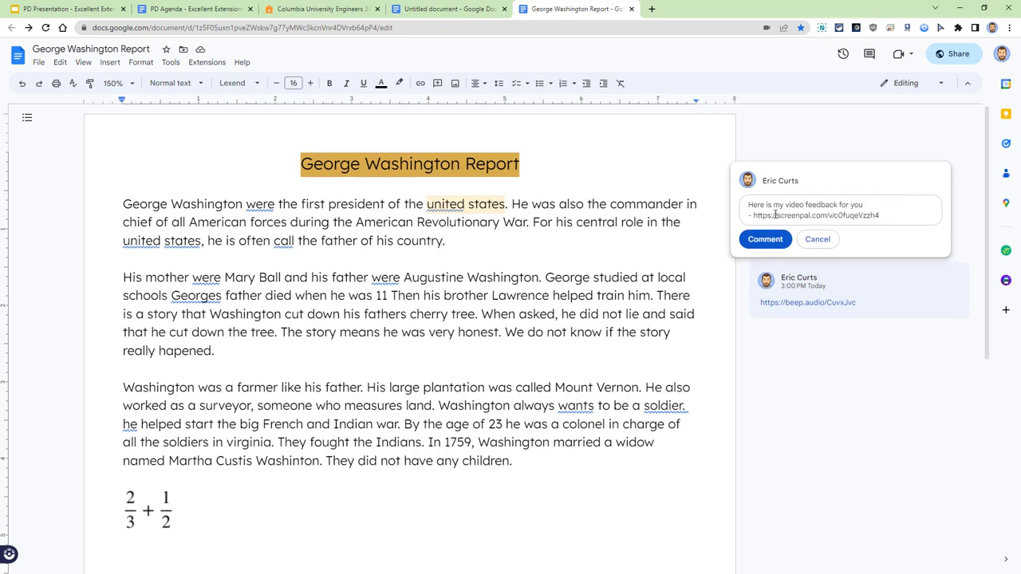
click(767, 237)
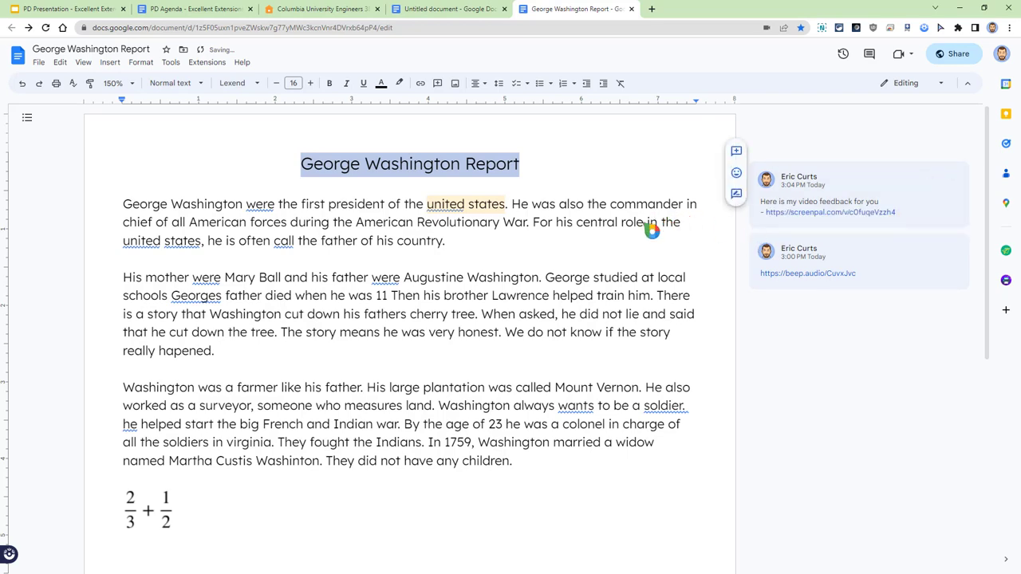
click(555, 250)
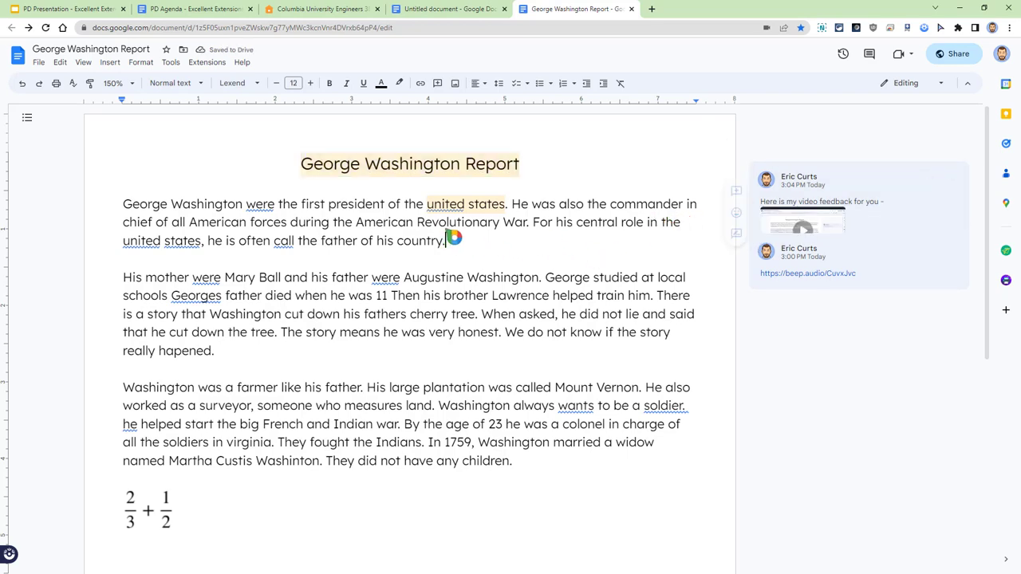
Play the feedback video from the comment, close it, and go to the PD Presentation.
click(808, 229)
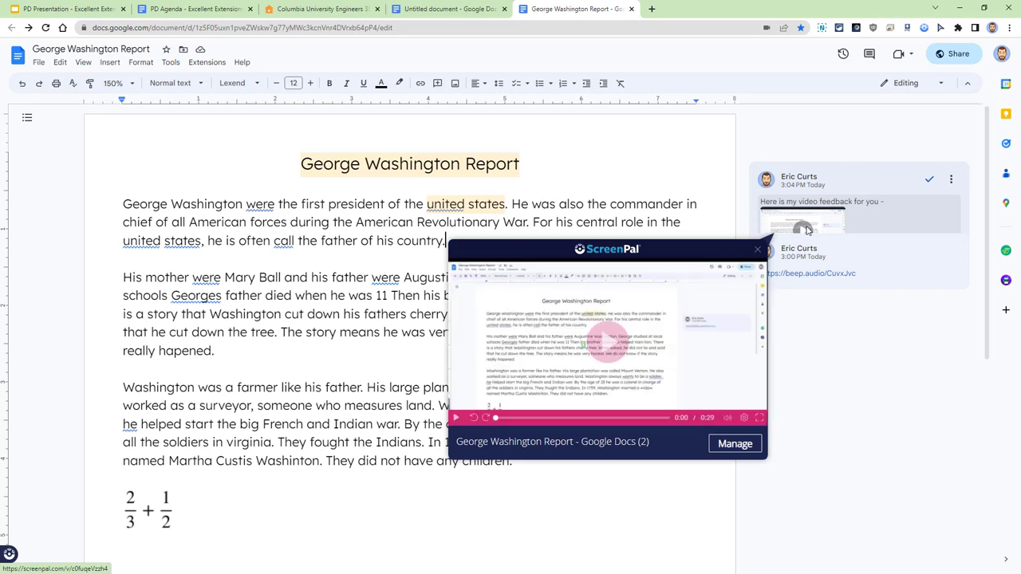
click(361, 240)
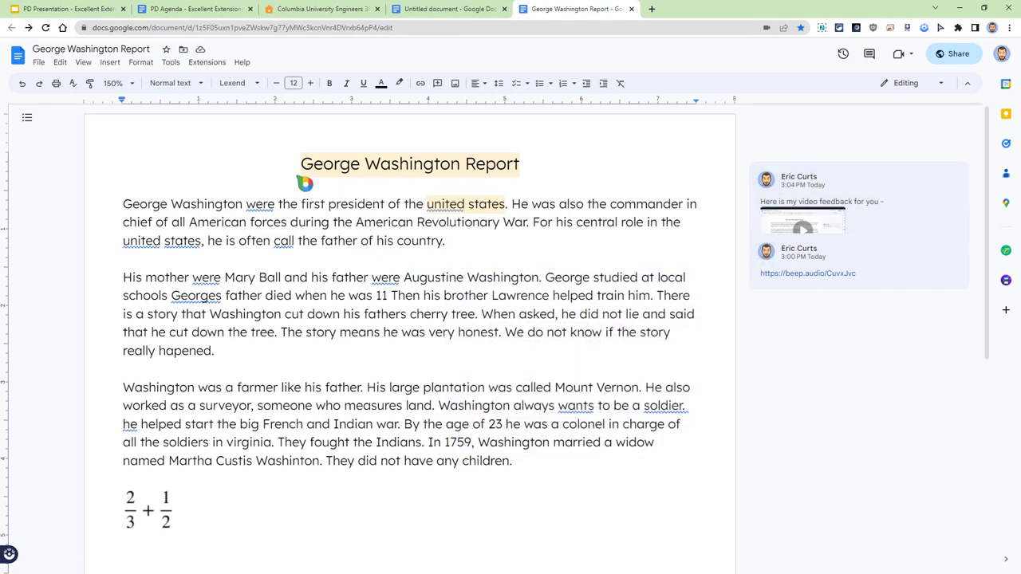
click(90, 9)
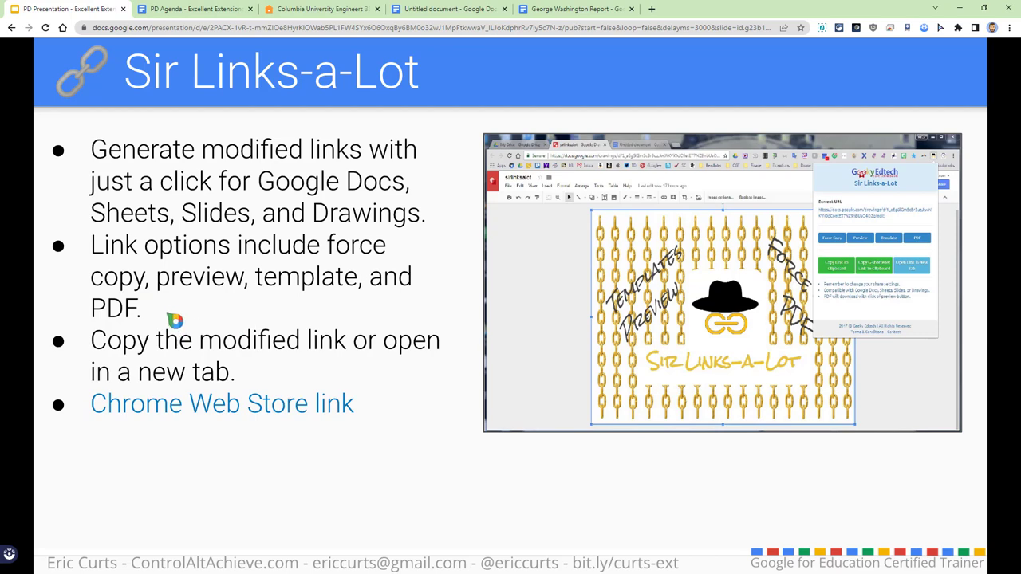
Return to the George Washington Report document.
click(556, 9)
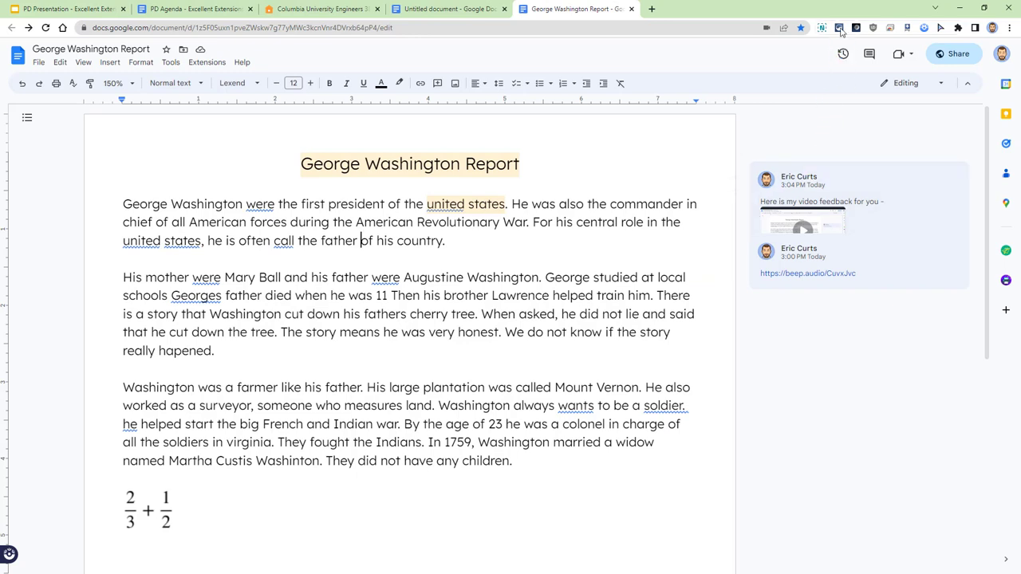
Disable ScreenPal, enable Sir Links-a-Lot in Extensions, and reload the document.
scroll(786, 228, down, 10)
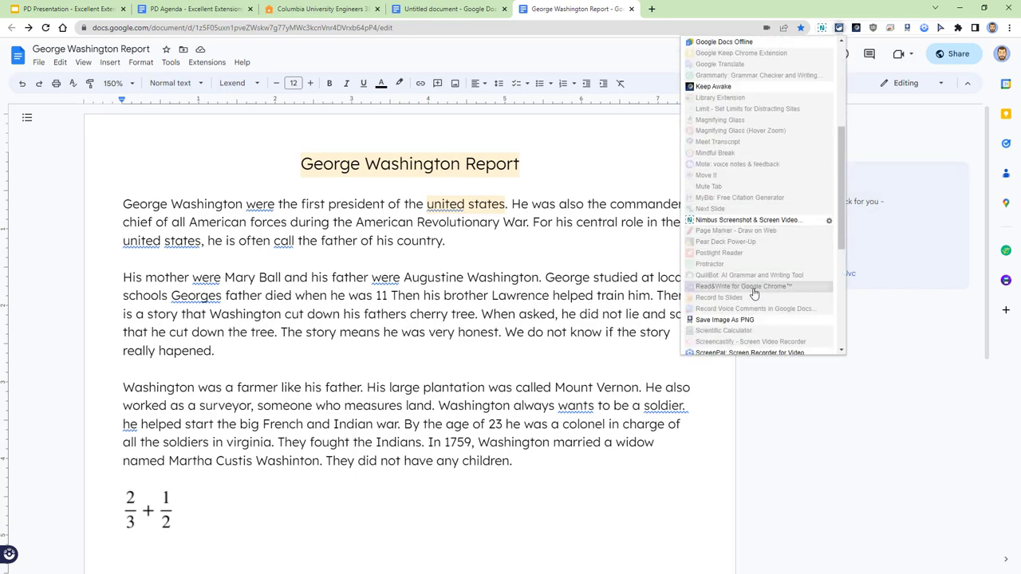
click(750, 193)
click(733, 205)
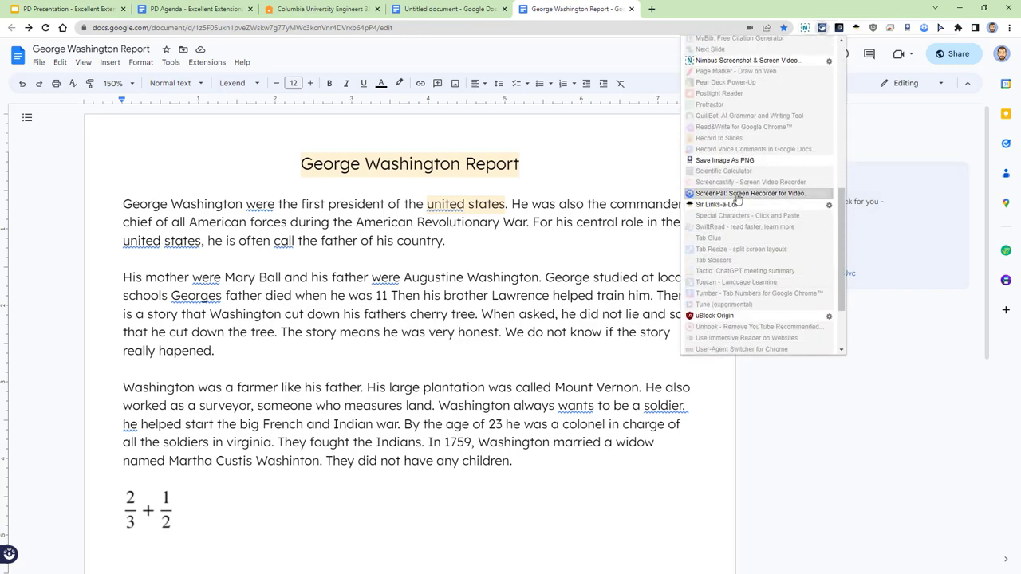
click(609, 234)
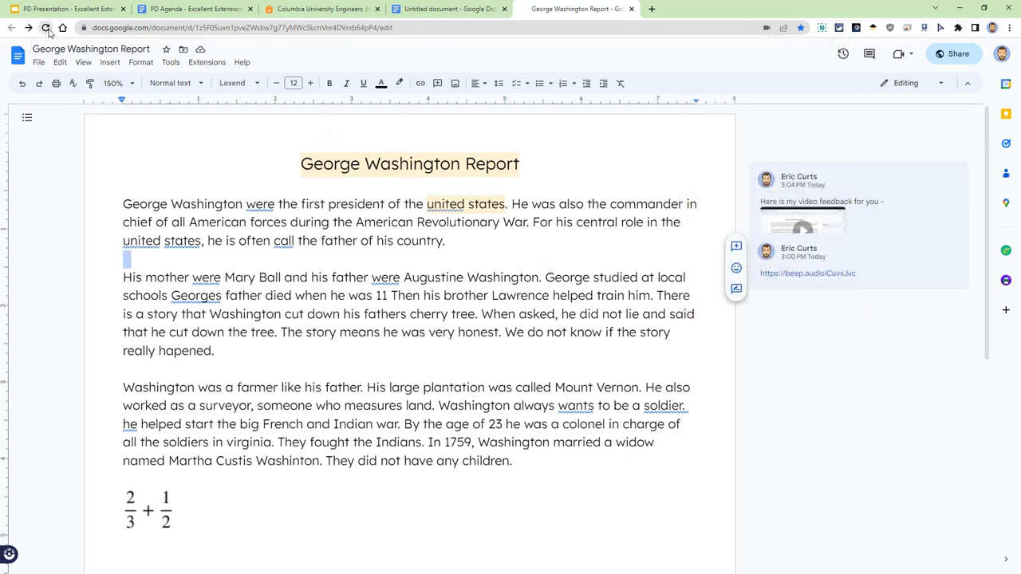
click(45, 27)
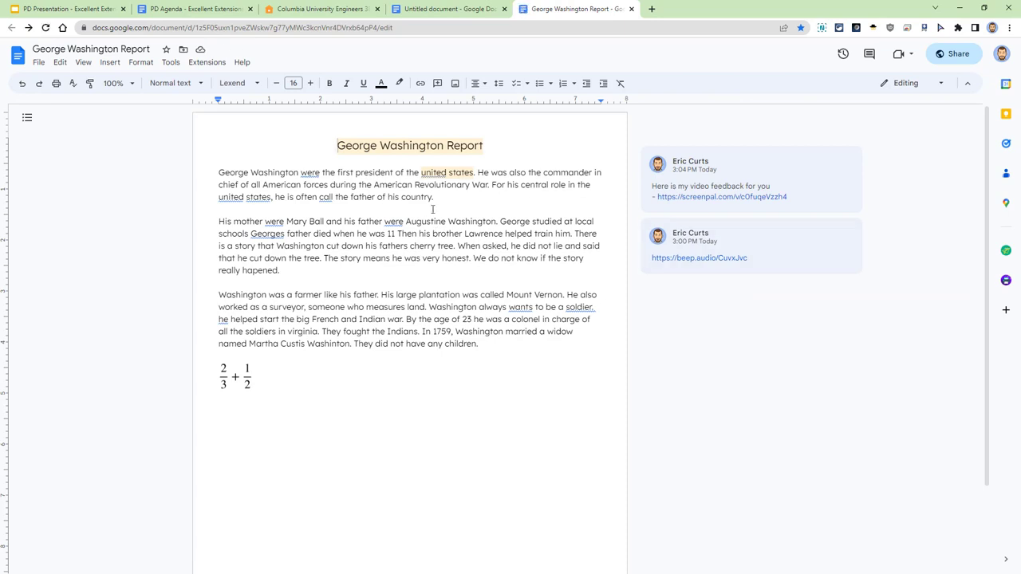
Zoom to 150%, point out /edit in the report's URL, and open Sir Links-a-Lot.
click(125, 84)
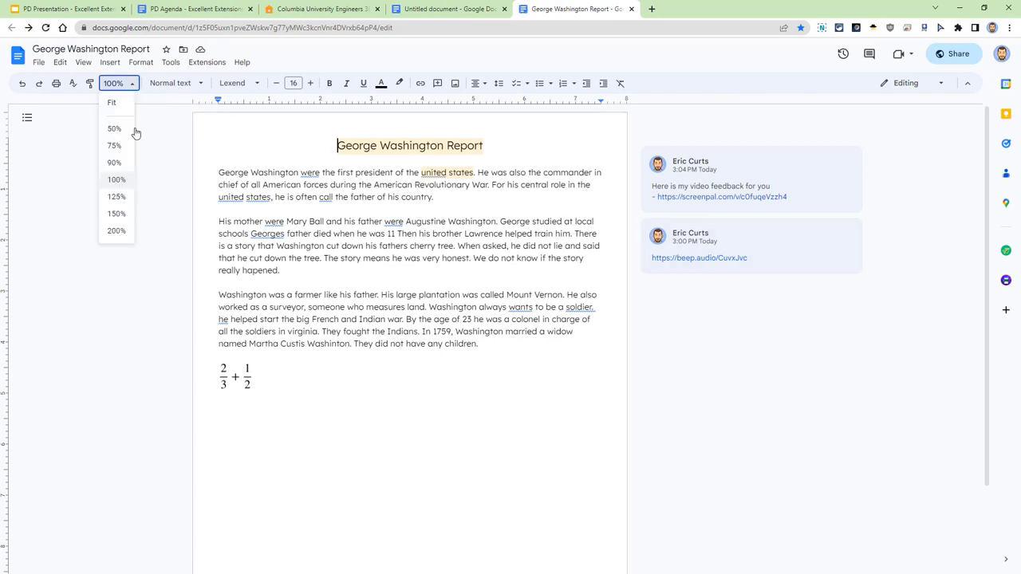
click(124, 214)
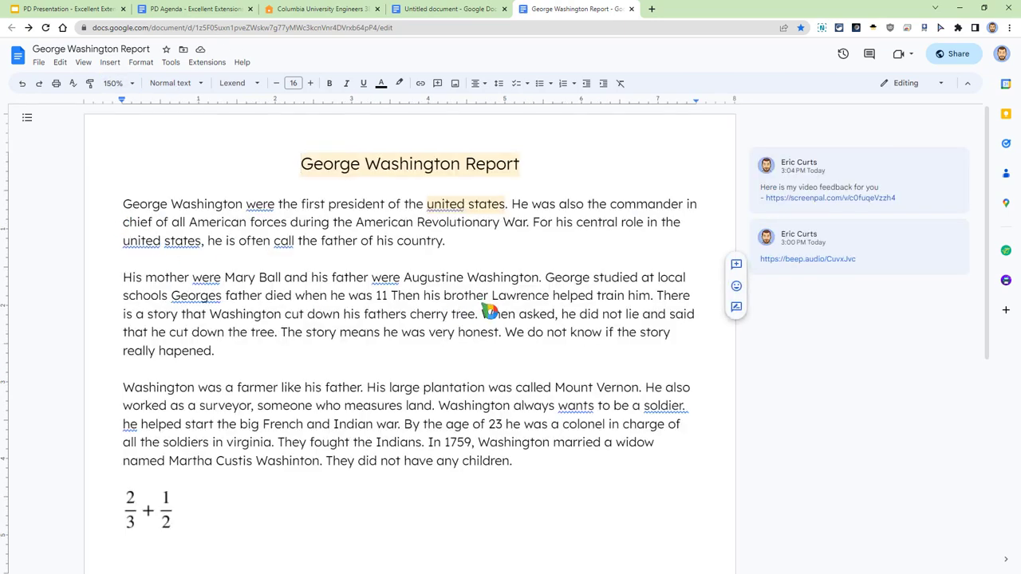
click(400, 28)
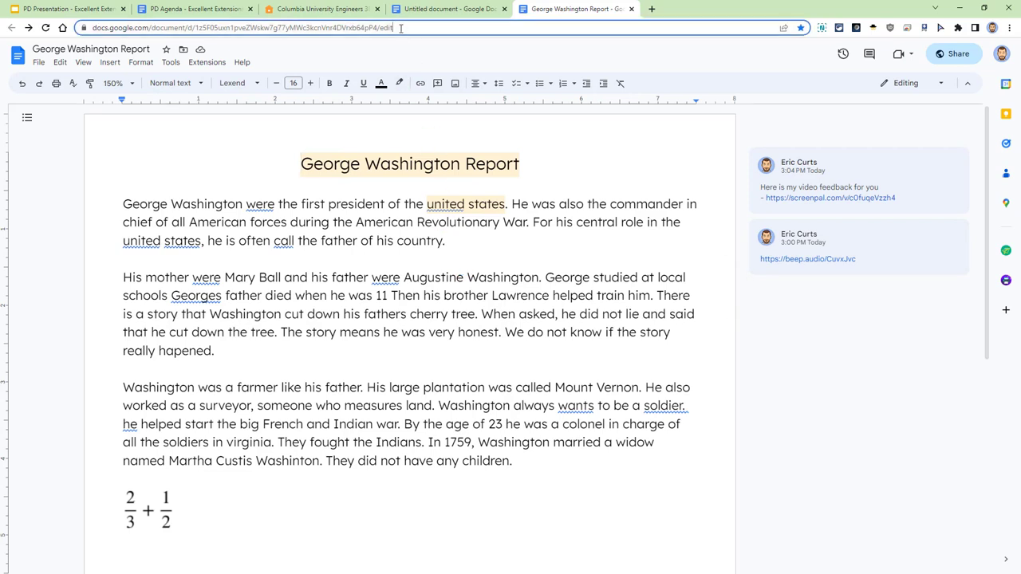
click(401, 28)
drag(419, 28, 401, 28)
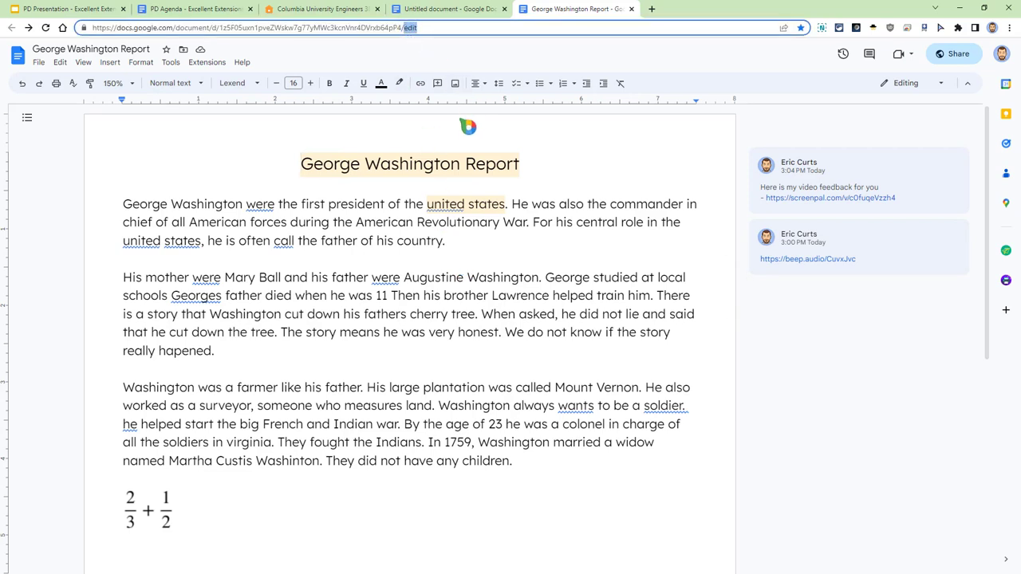
click(427, 29)
click(439, 27)
click(449, 30)
click(421, 30)
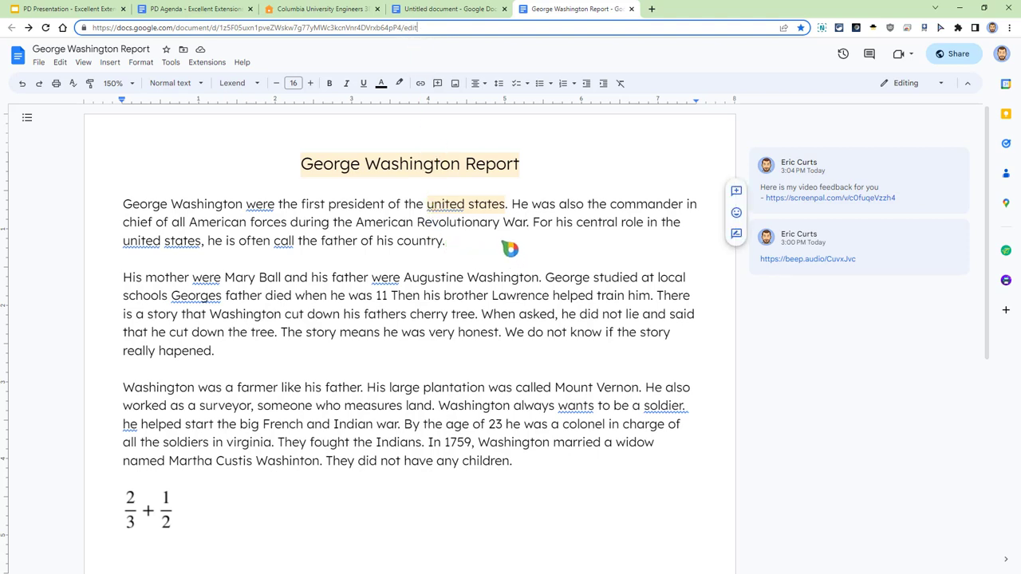
click(509, 242)
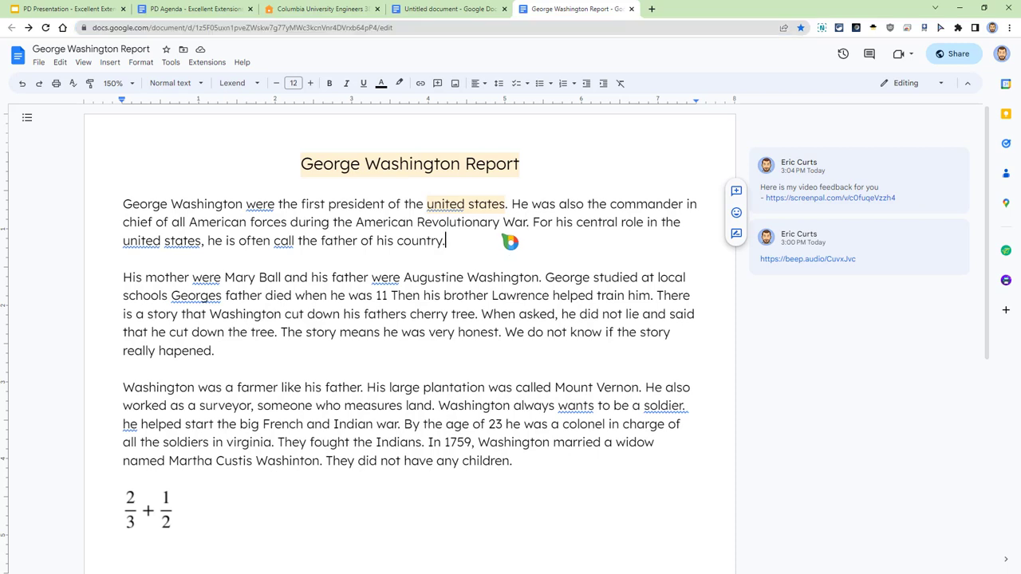
click(873, 28)
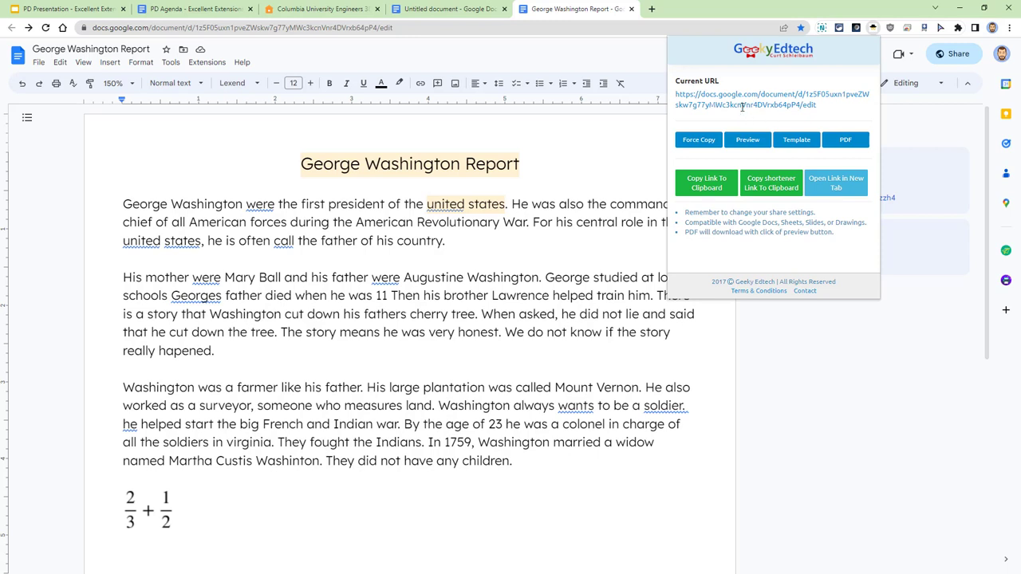
Try the force copy, template and PDF links, then open and close the copy link.
click(706, 145)
click(797, 141)
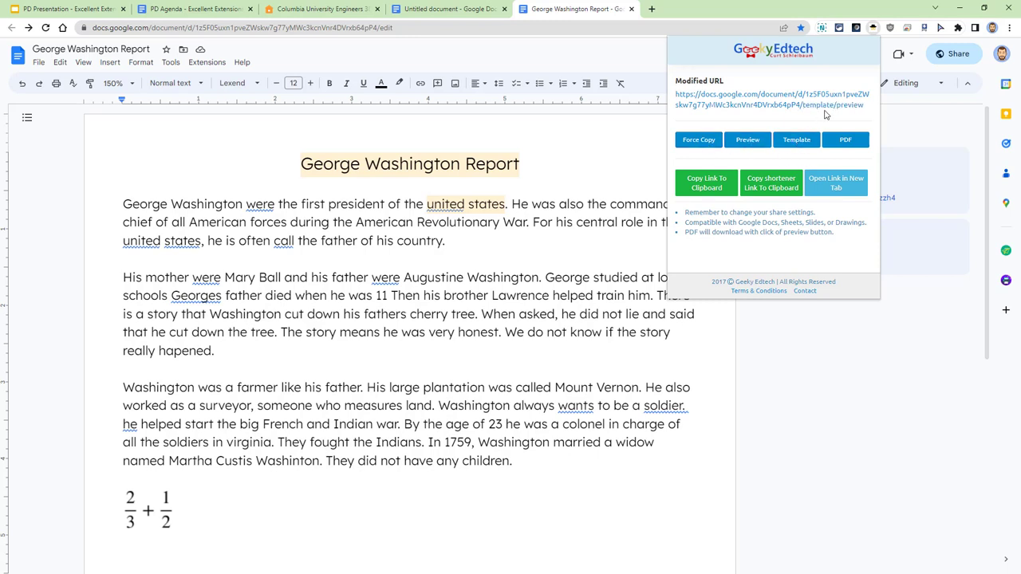
click(847, 141)
click(694, 142)
click(850, 190)
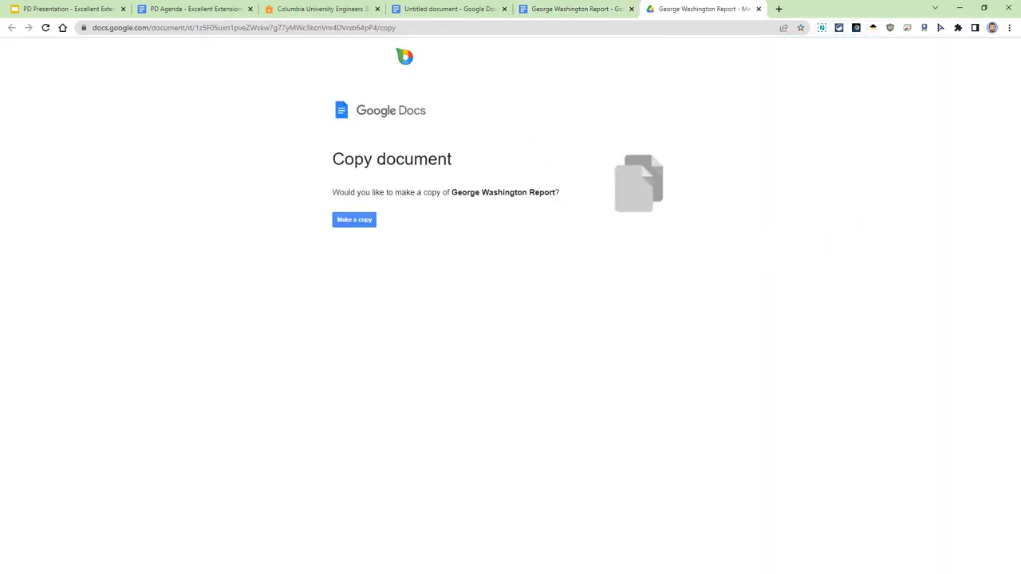
click(757, 10)
Open the report's template-preview link in a new tab and choose Use Template.
click(872, 27)
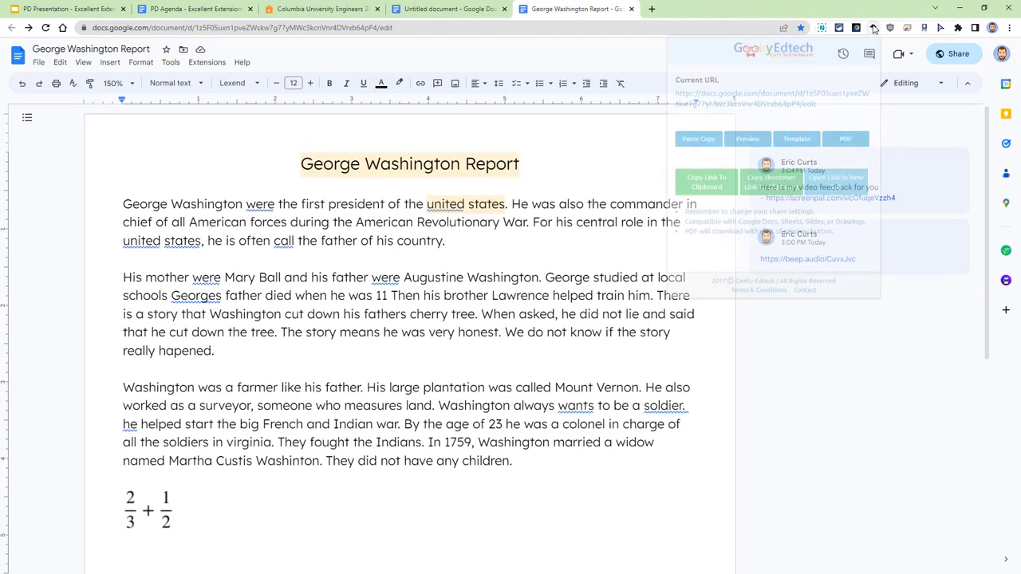
click(798, 140)
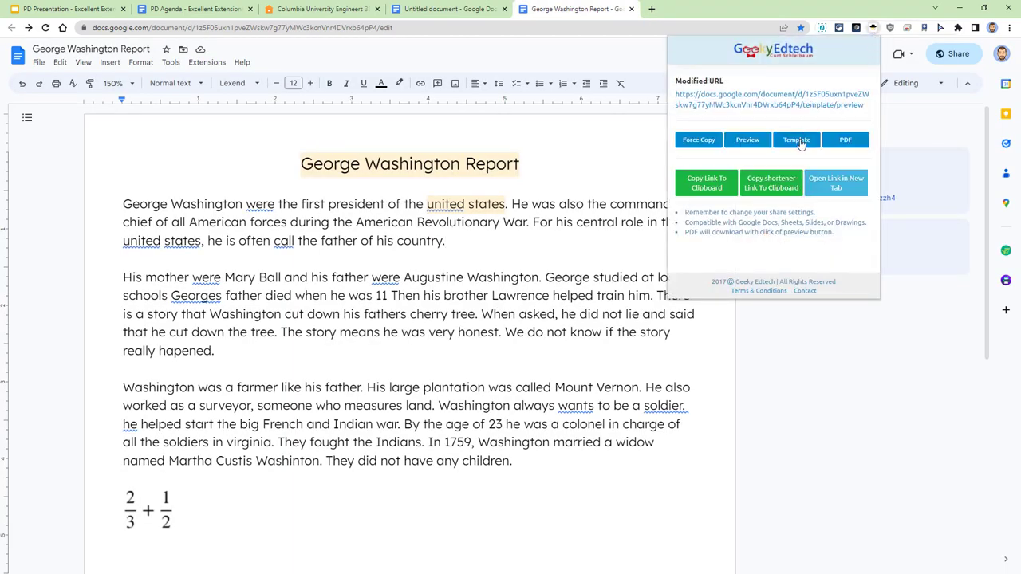
click(830, 185)
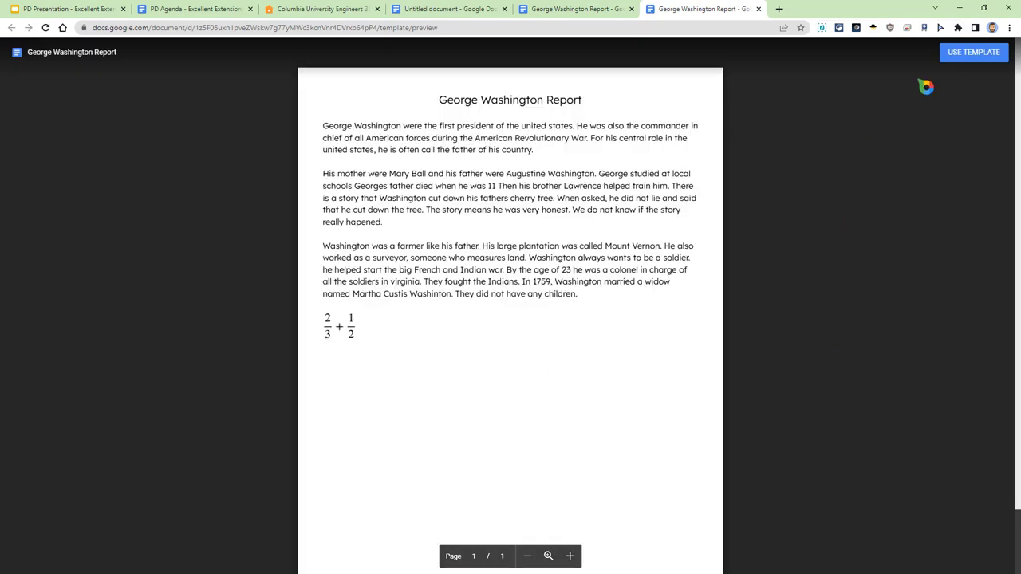
click(969, 58)
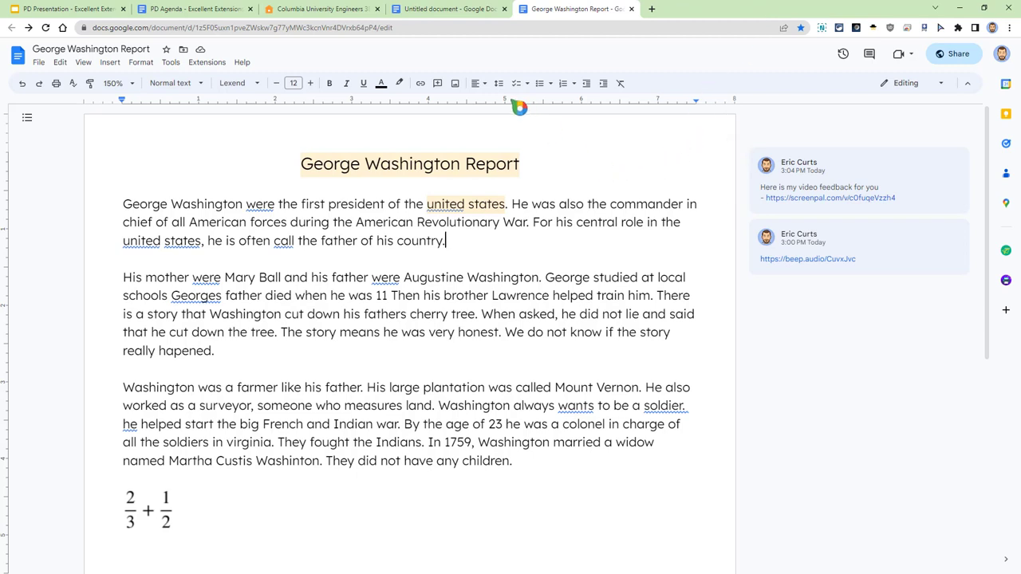
Dismiss the Sir Links-a-Lot panel and advance the PD Presentation to the Avatar Maker slide.
click(873, 27)
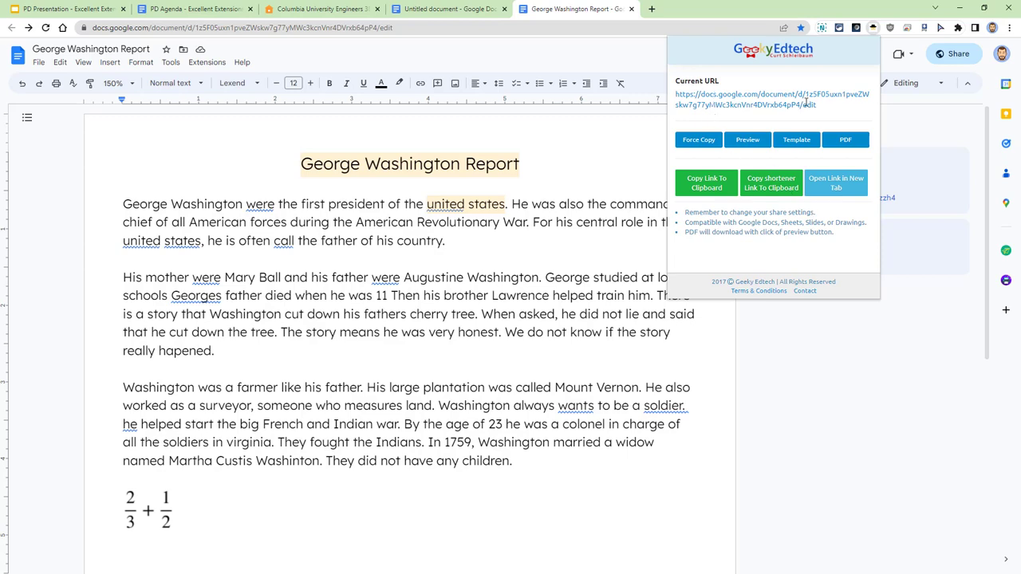
click(479, 244)
click(68, 9)
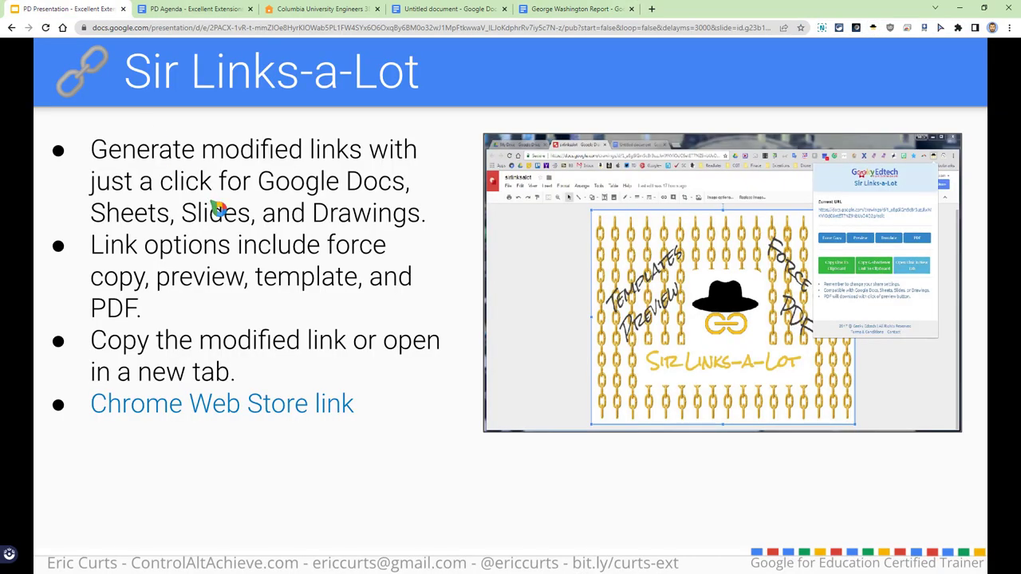
click(217, 210)
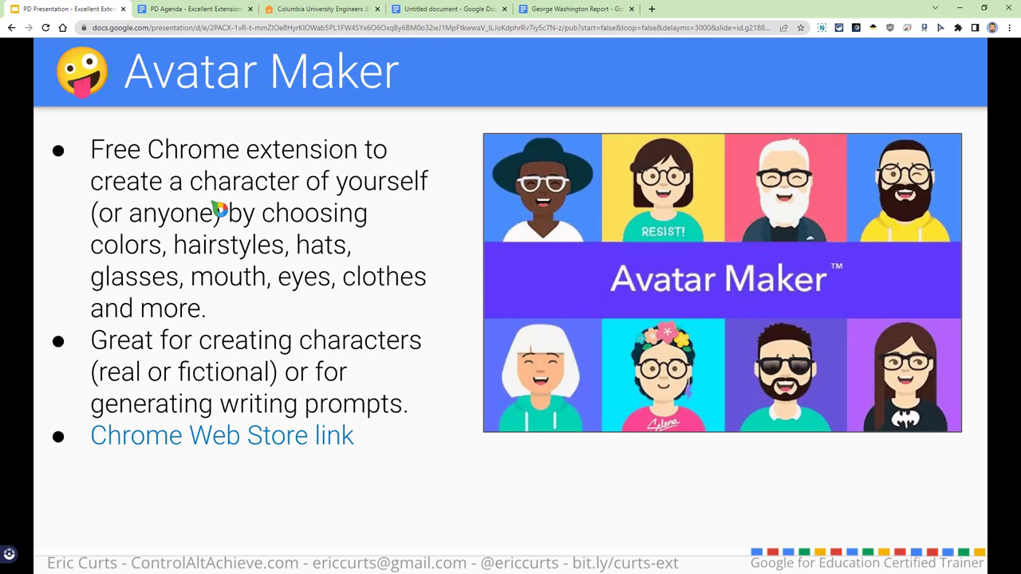